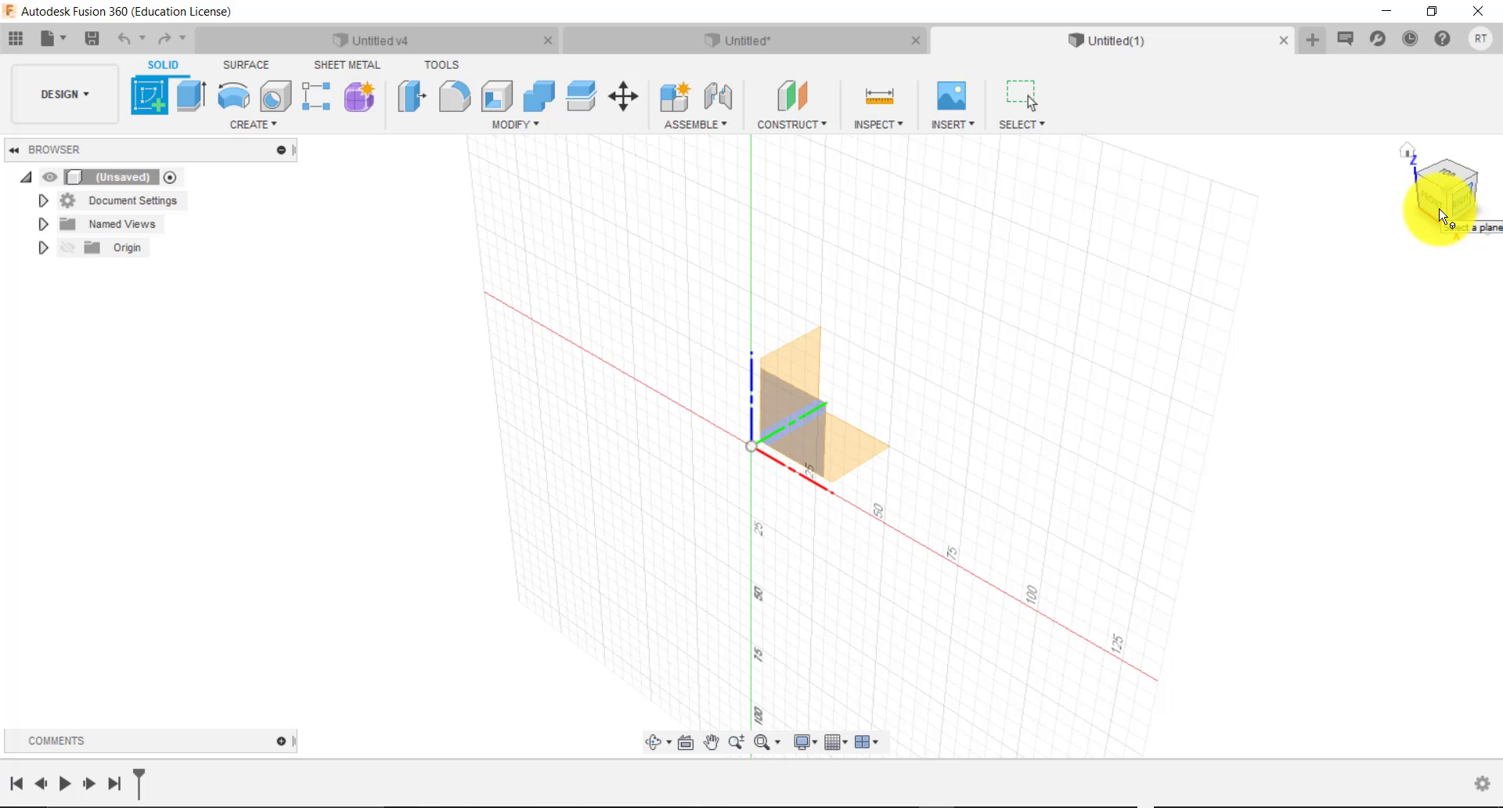
# Start a sketch on the front XZ plane and draw a circle about 14 mm in diameter centred on the origin.
pyautogui.click(1443, 216)
pyautogui.click(818, 406)
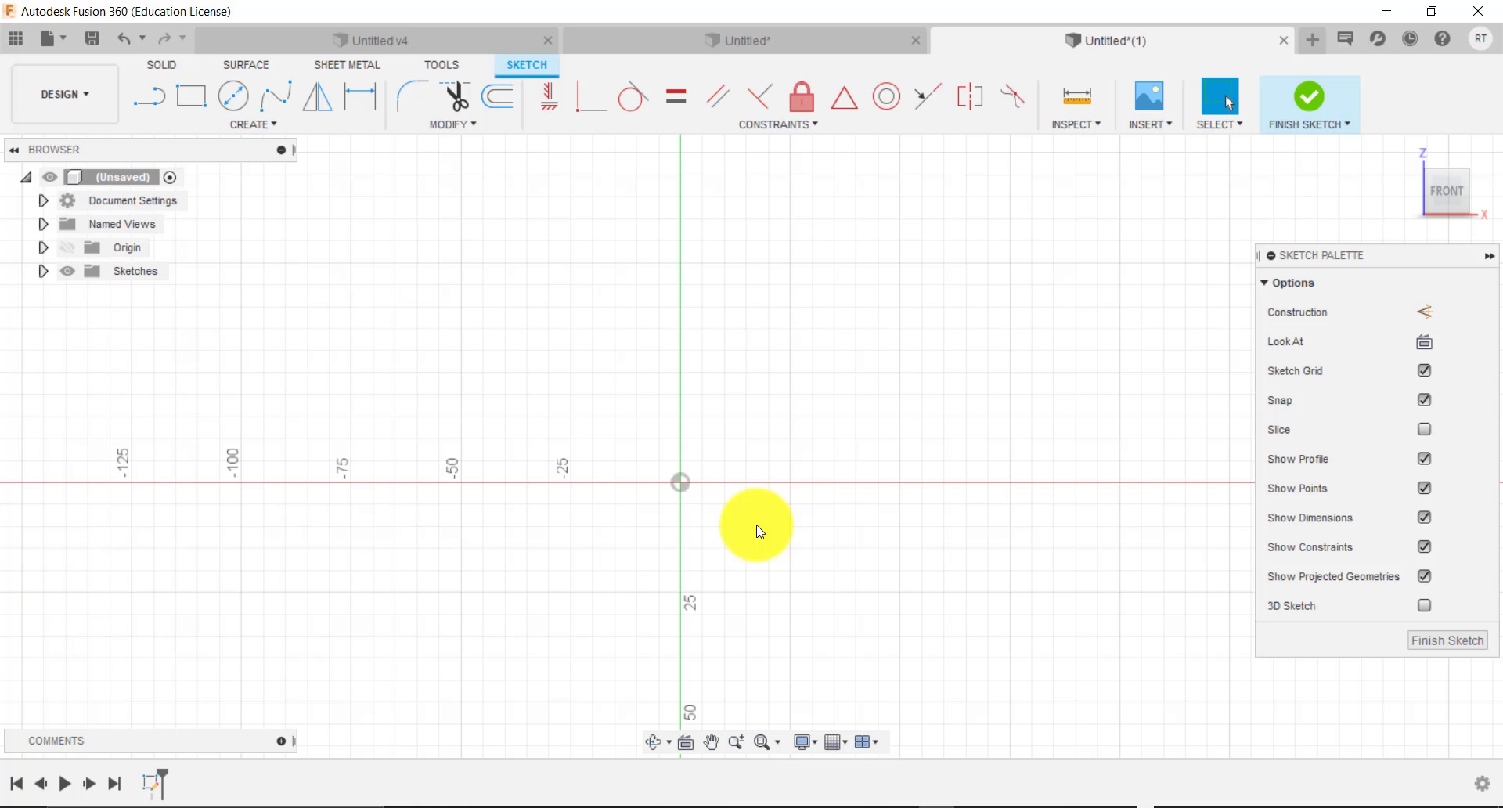
pyautogui.press('c')
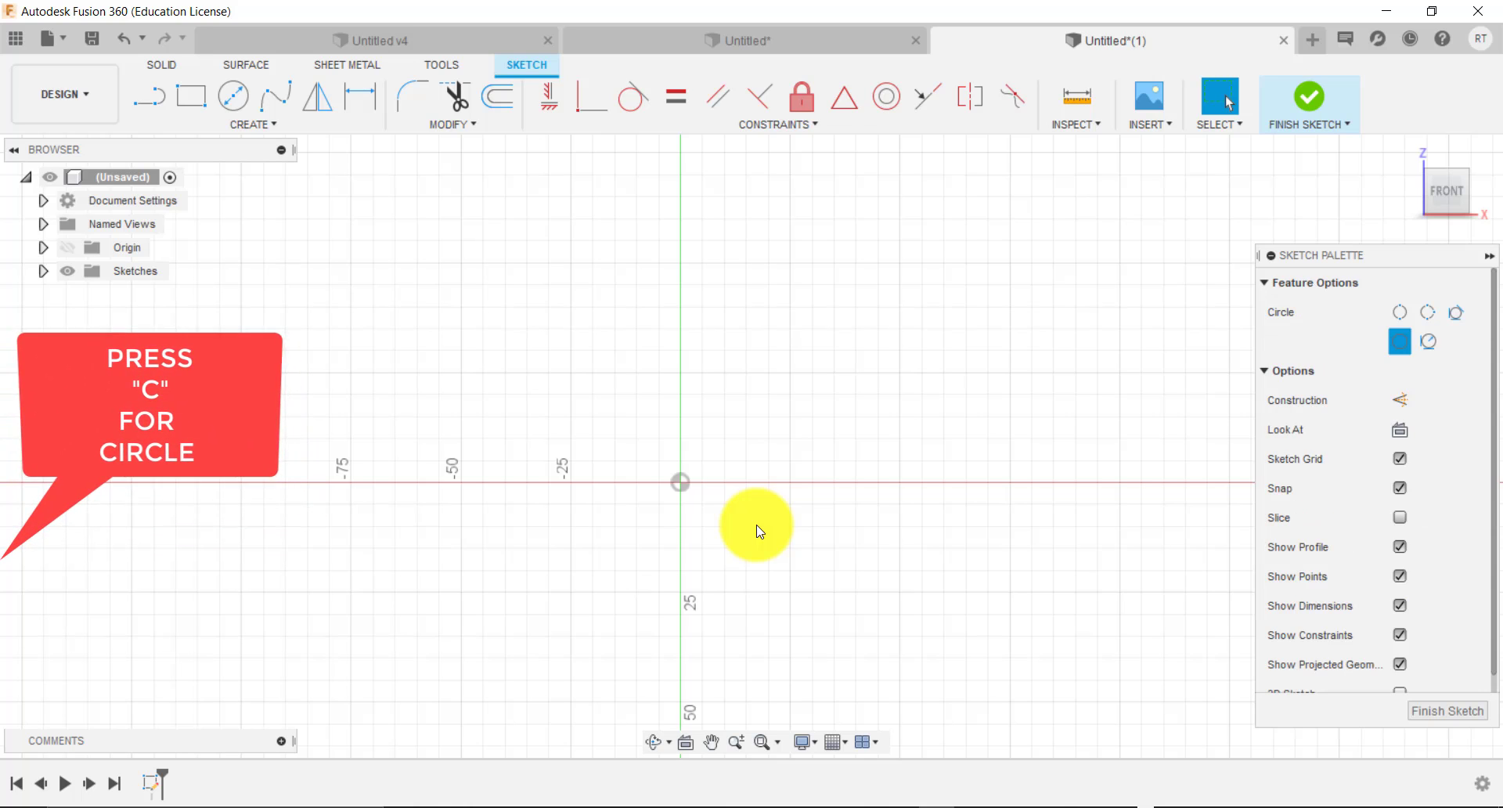
pyautogui.click(683, 486)
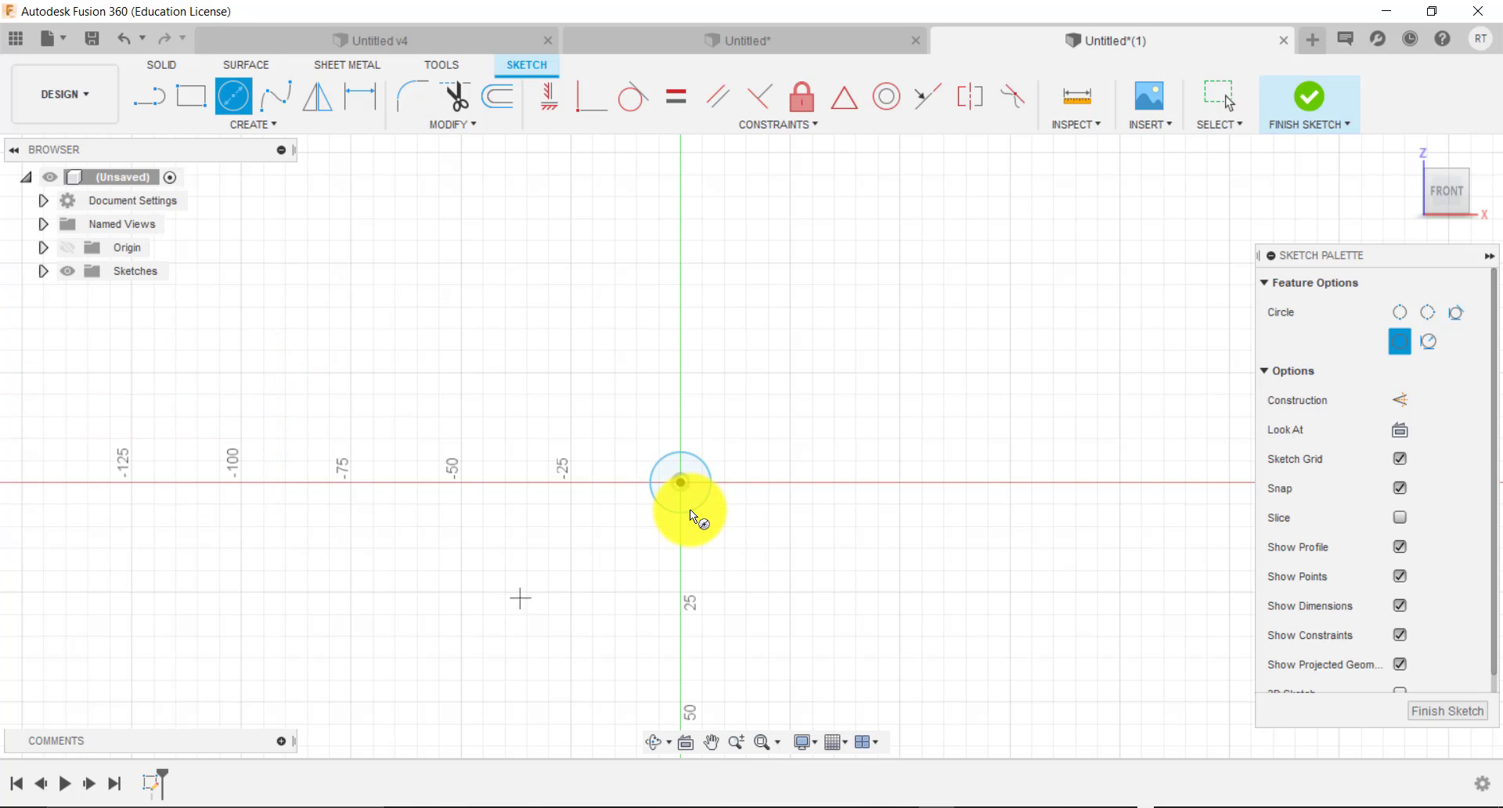
pyautogui.click(689, 509)
# Draw a center-to-center slot about 24 mm wide from the origin, sloping down to the left.
pyautogui.click(293, 124)
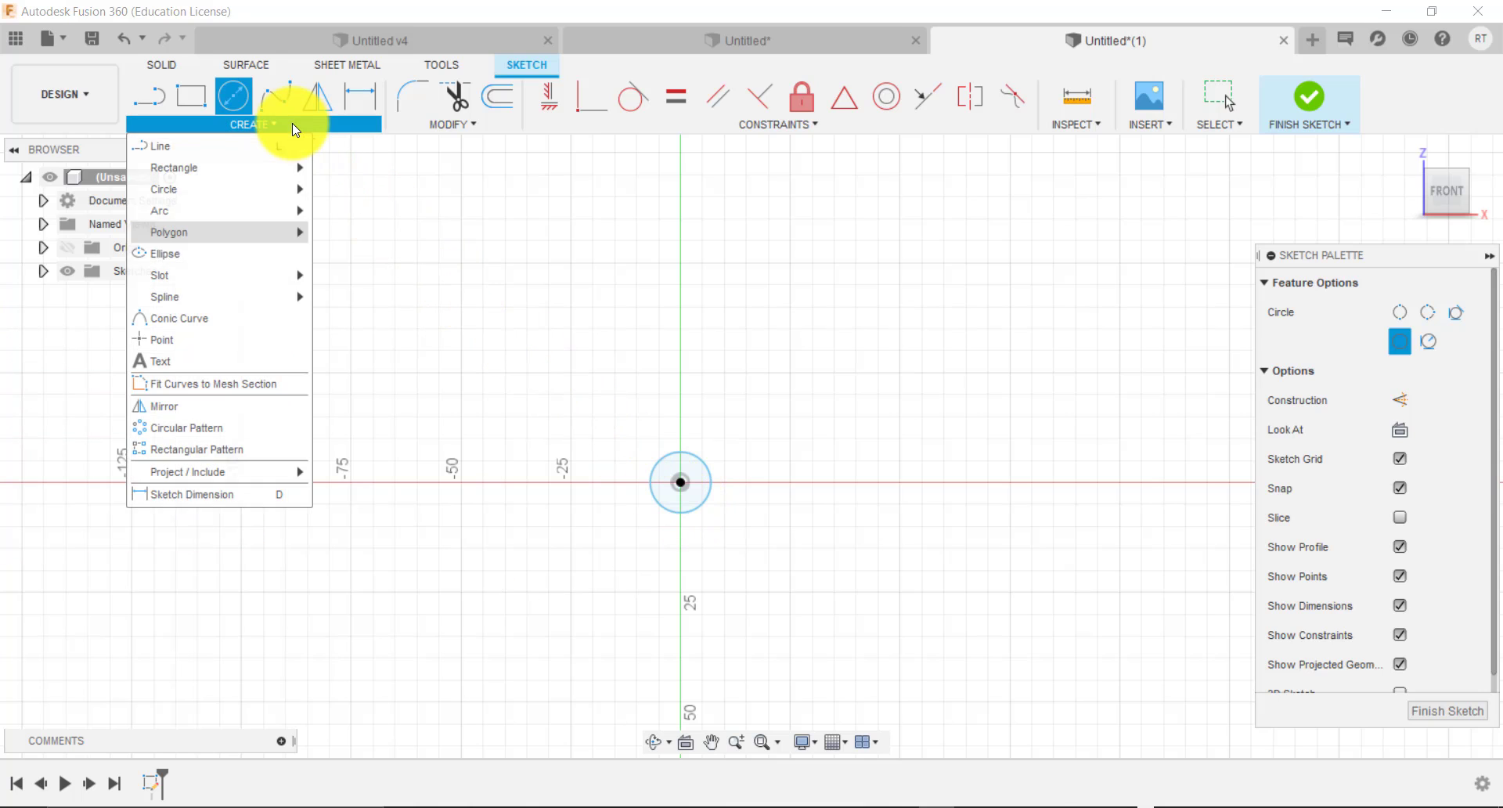
pyautogui.moveTo(247, 285)
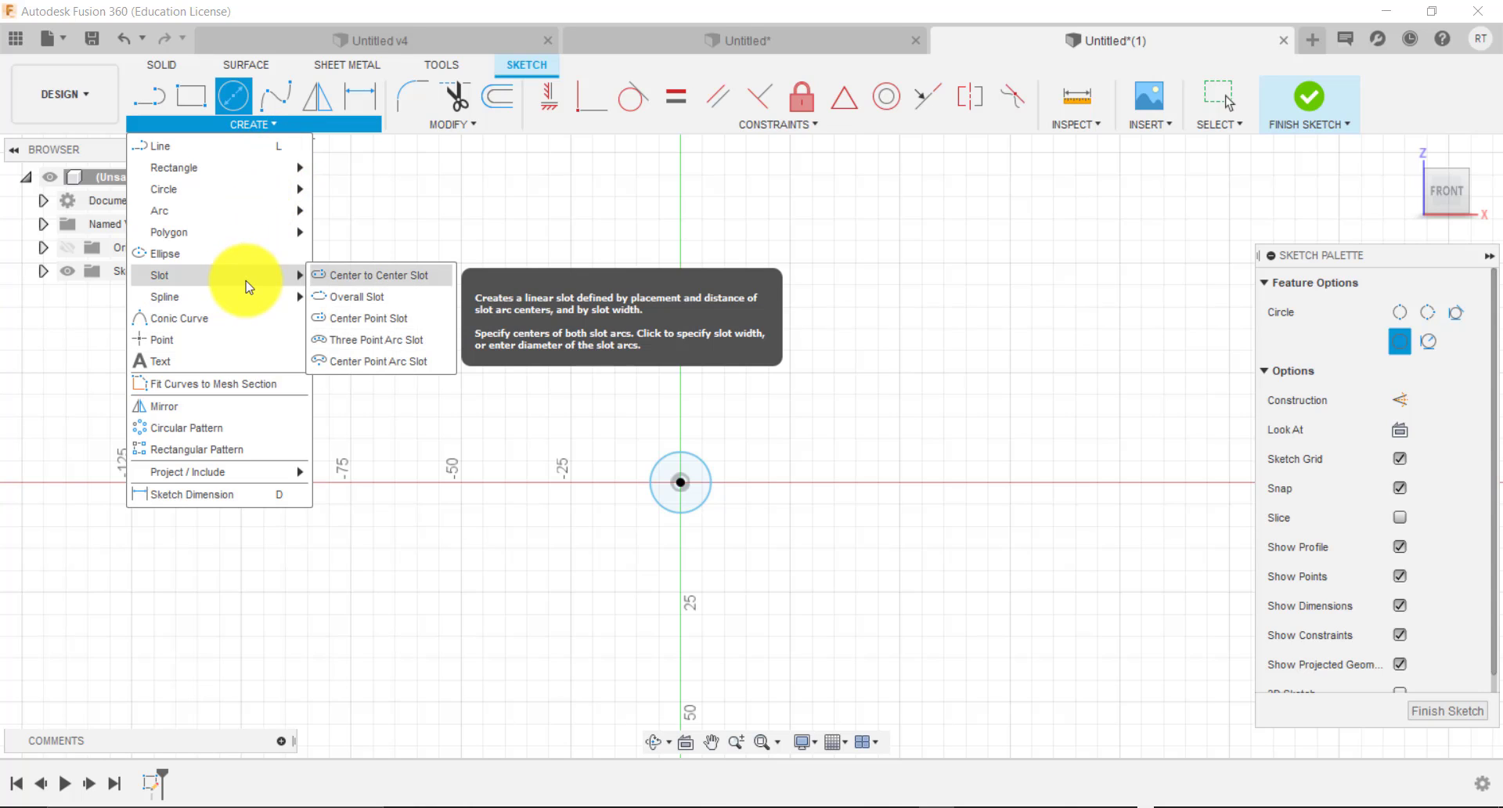
pyautogui.click(349, 275)
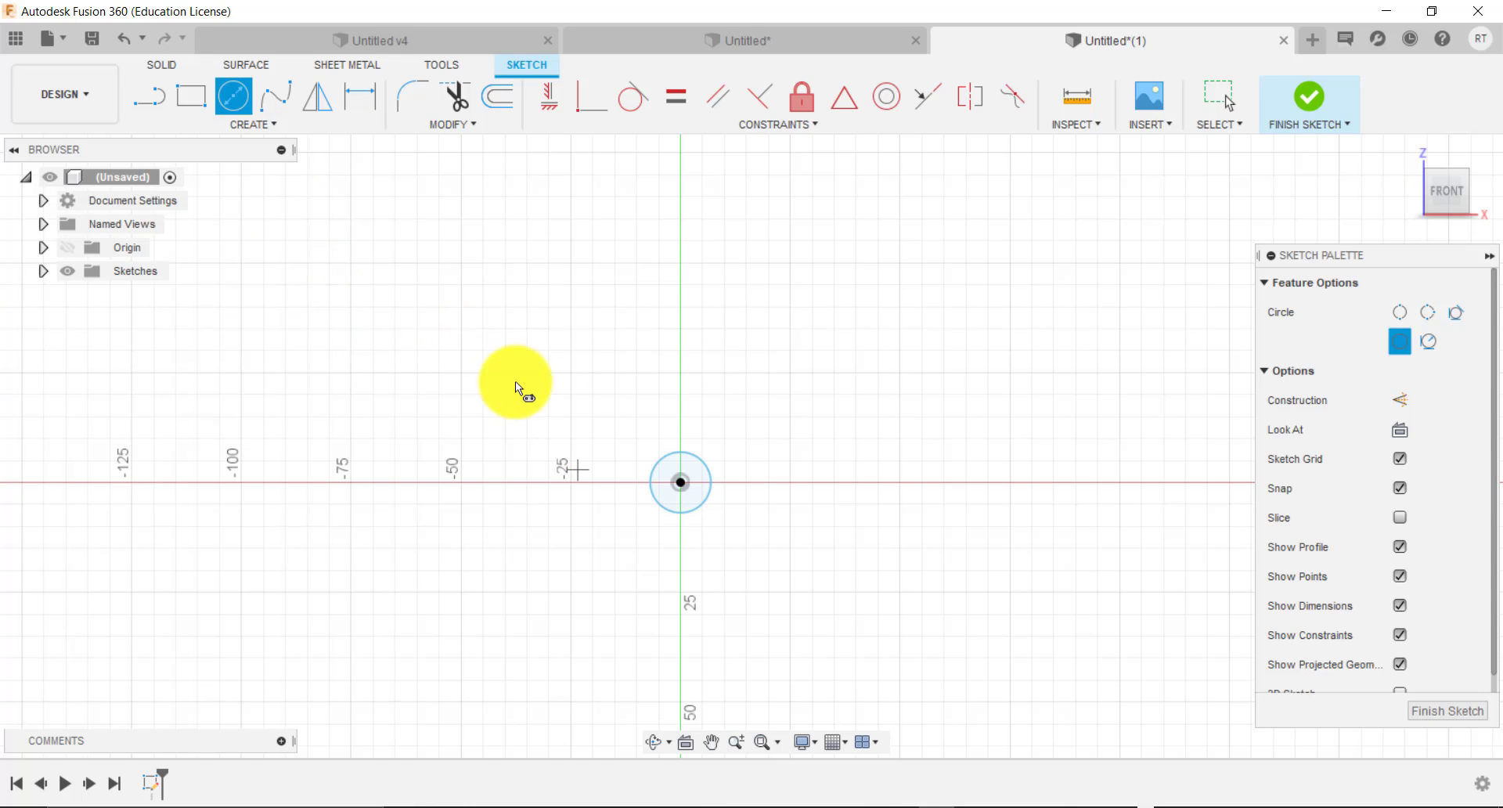
pyautogui.click(681, 483)
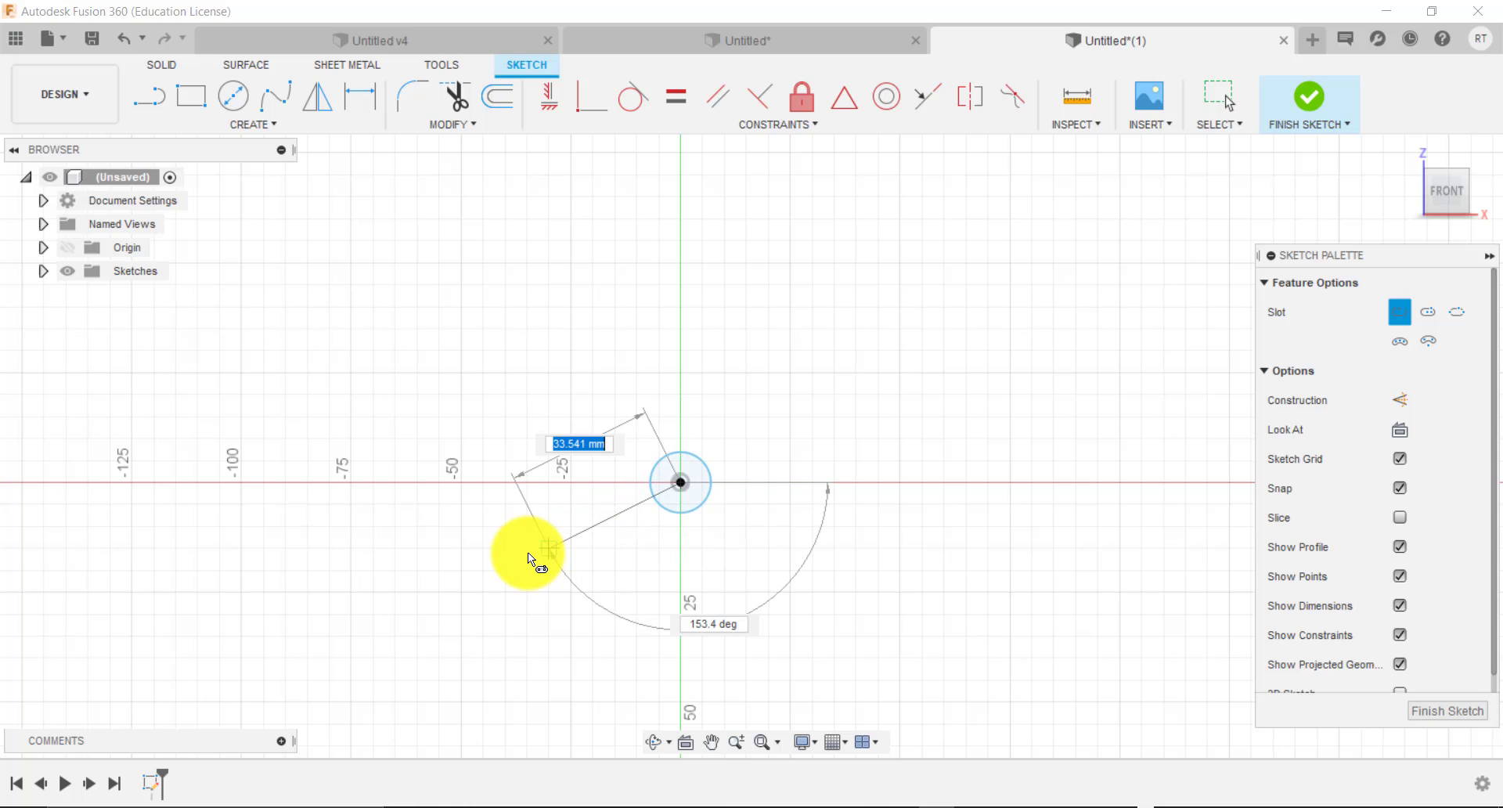
pyautogui.click(526, 548)
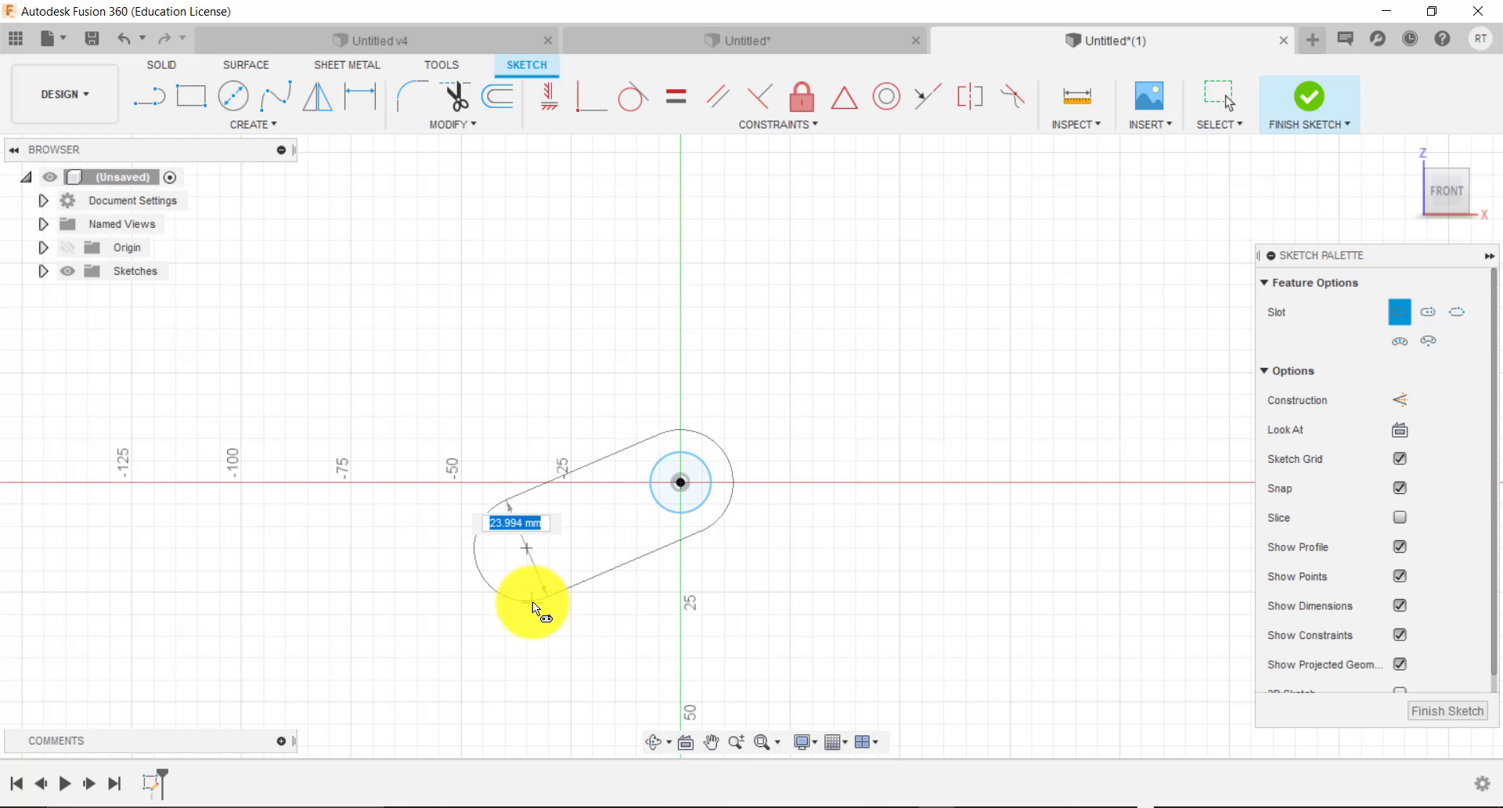
pyautogui.click(530, 605)
# Draw a circle centred on the slot's lower-left arc centre and a larger separate circle farther down to the left.
pyautogui.scroll(-4, 407, 615)
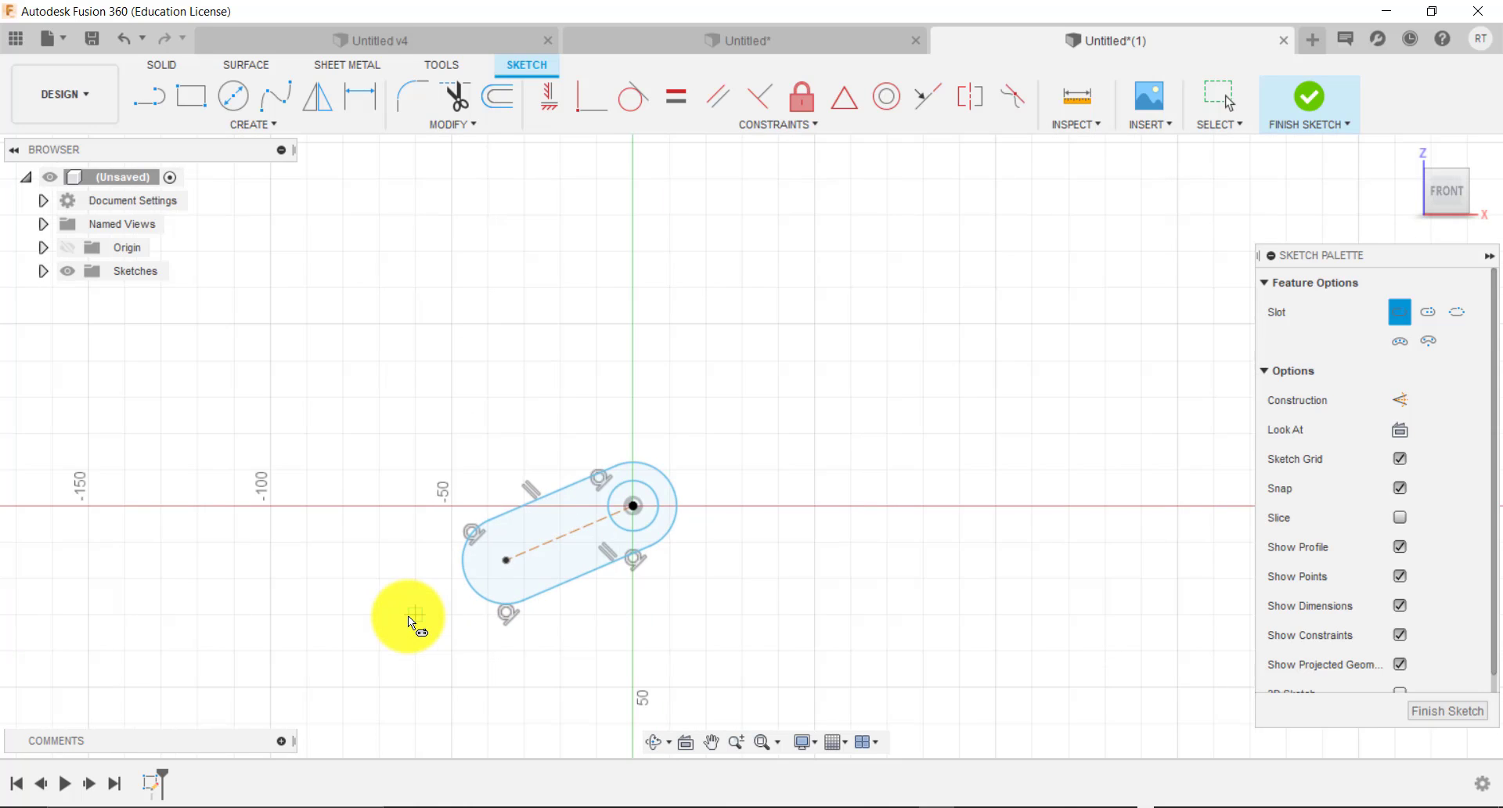
pyautogui.moveTo(407, 616); pyautogui.dragTo(589, 453, button='middle')
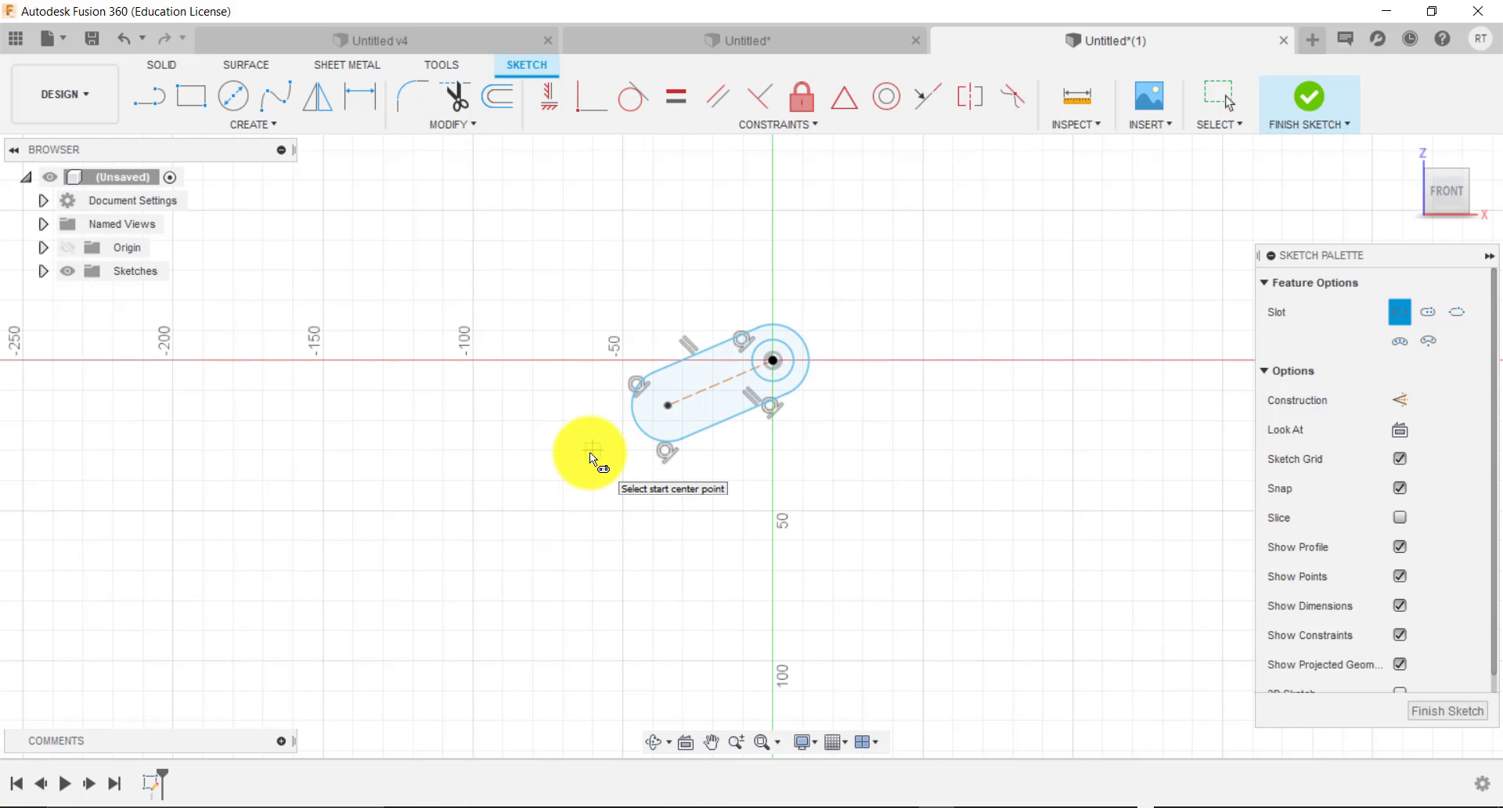
pyautogui.press('c')
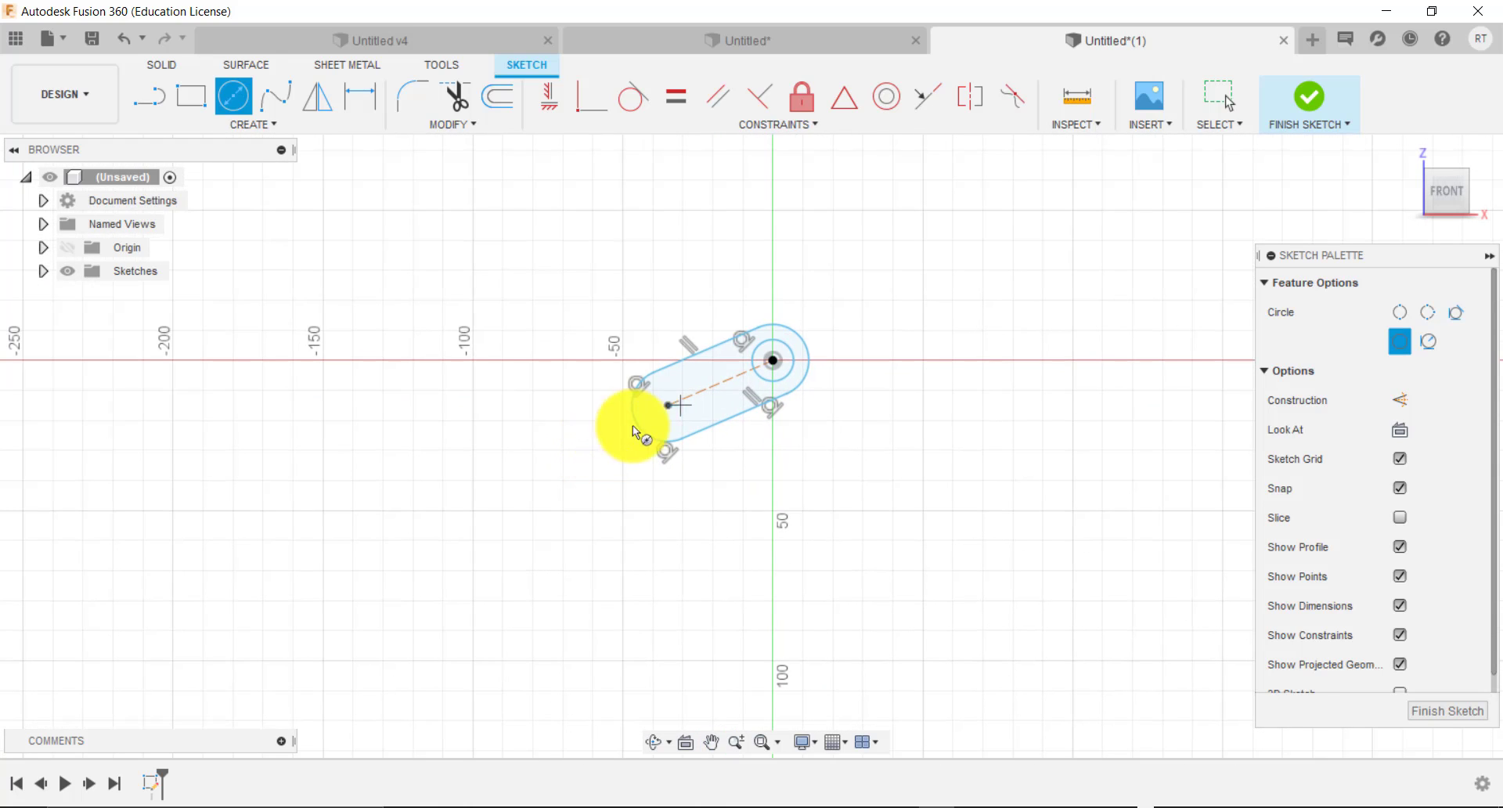
pyautogui.click(668, 404)
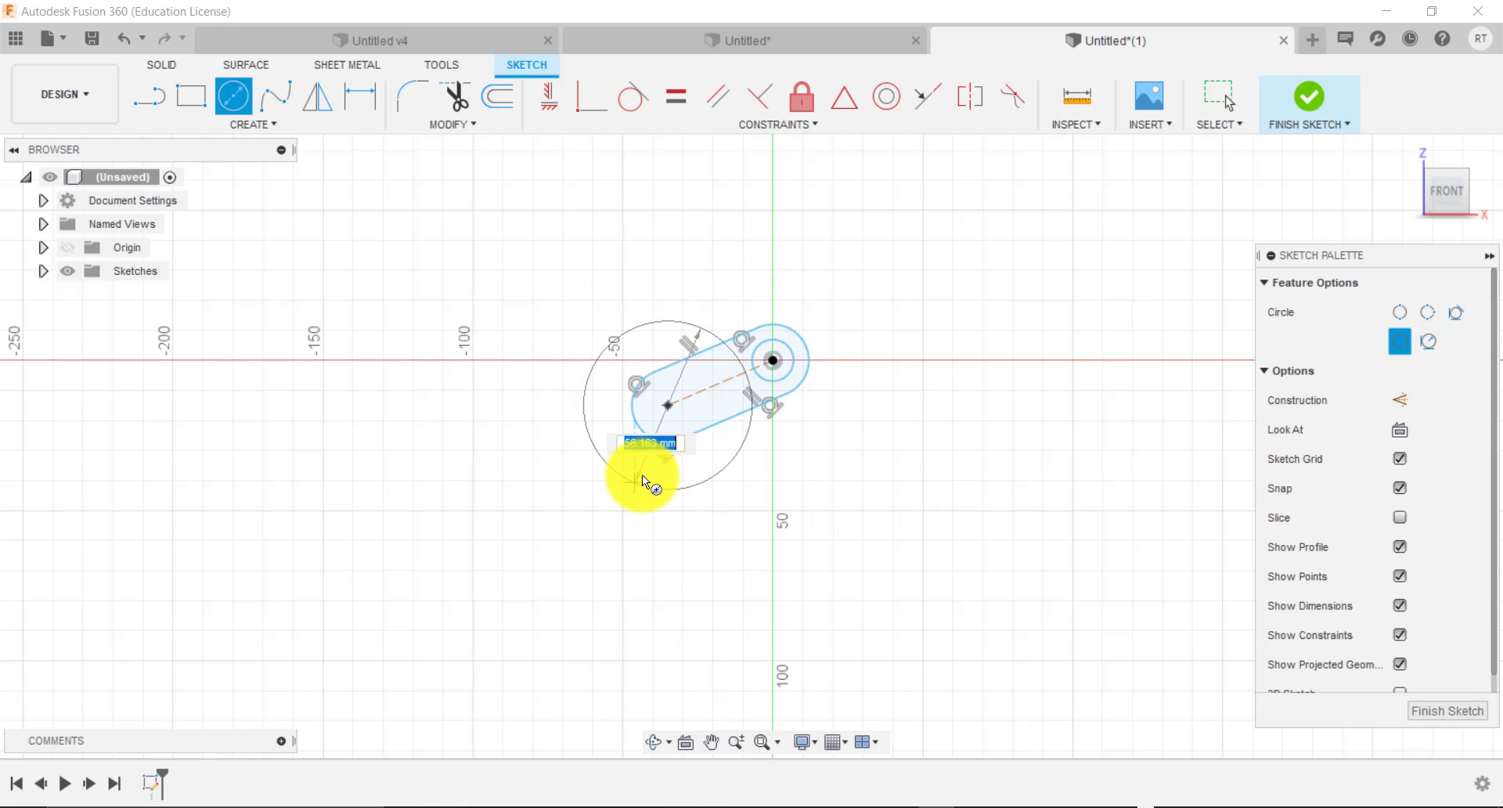
pyautogui.click(642, 474)
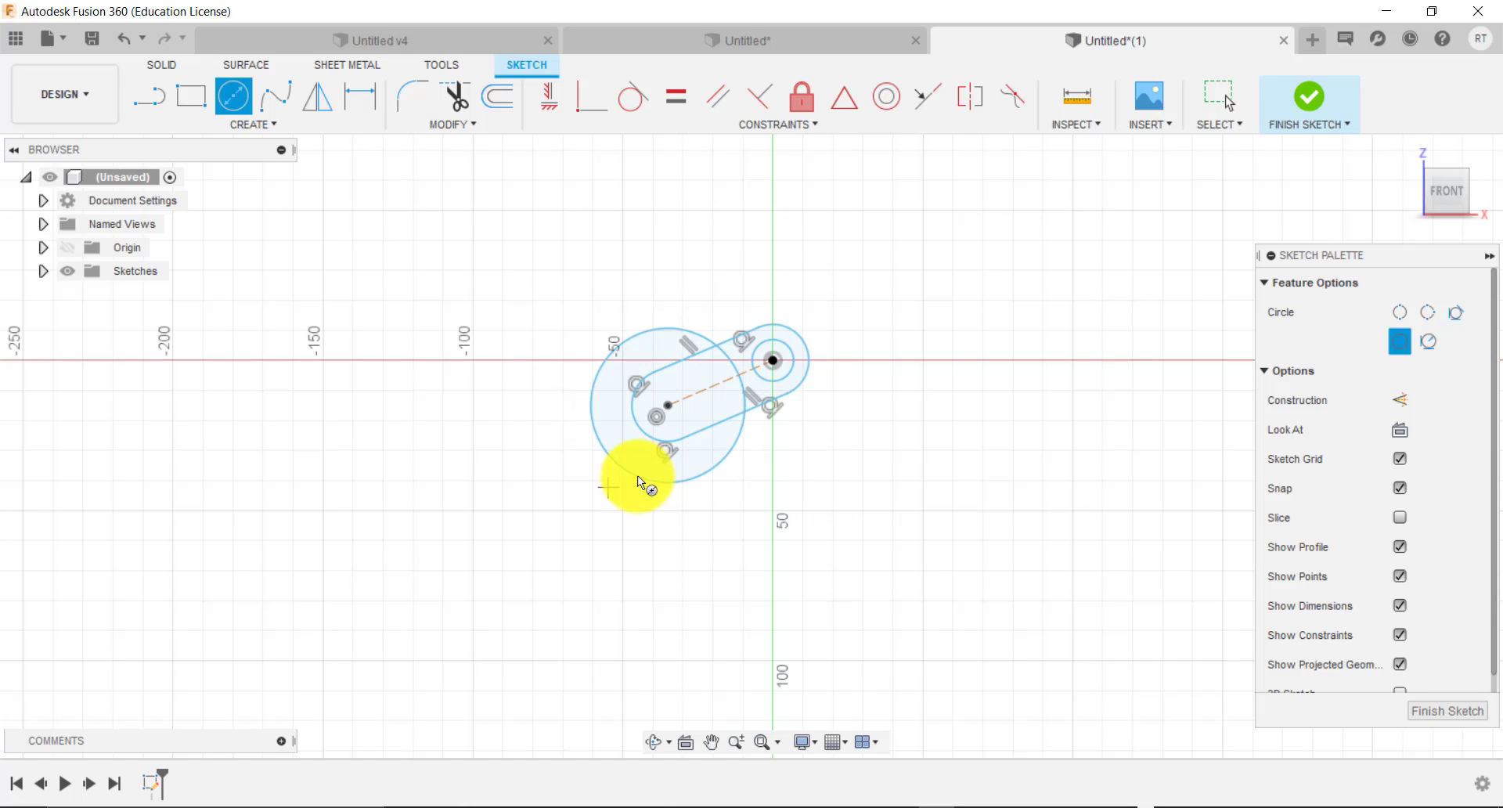
pyautogui.click(413, 513)
pyautogui.click(352, 605)
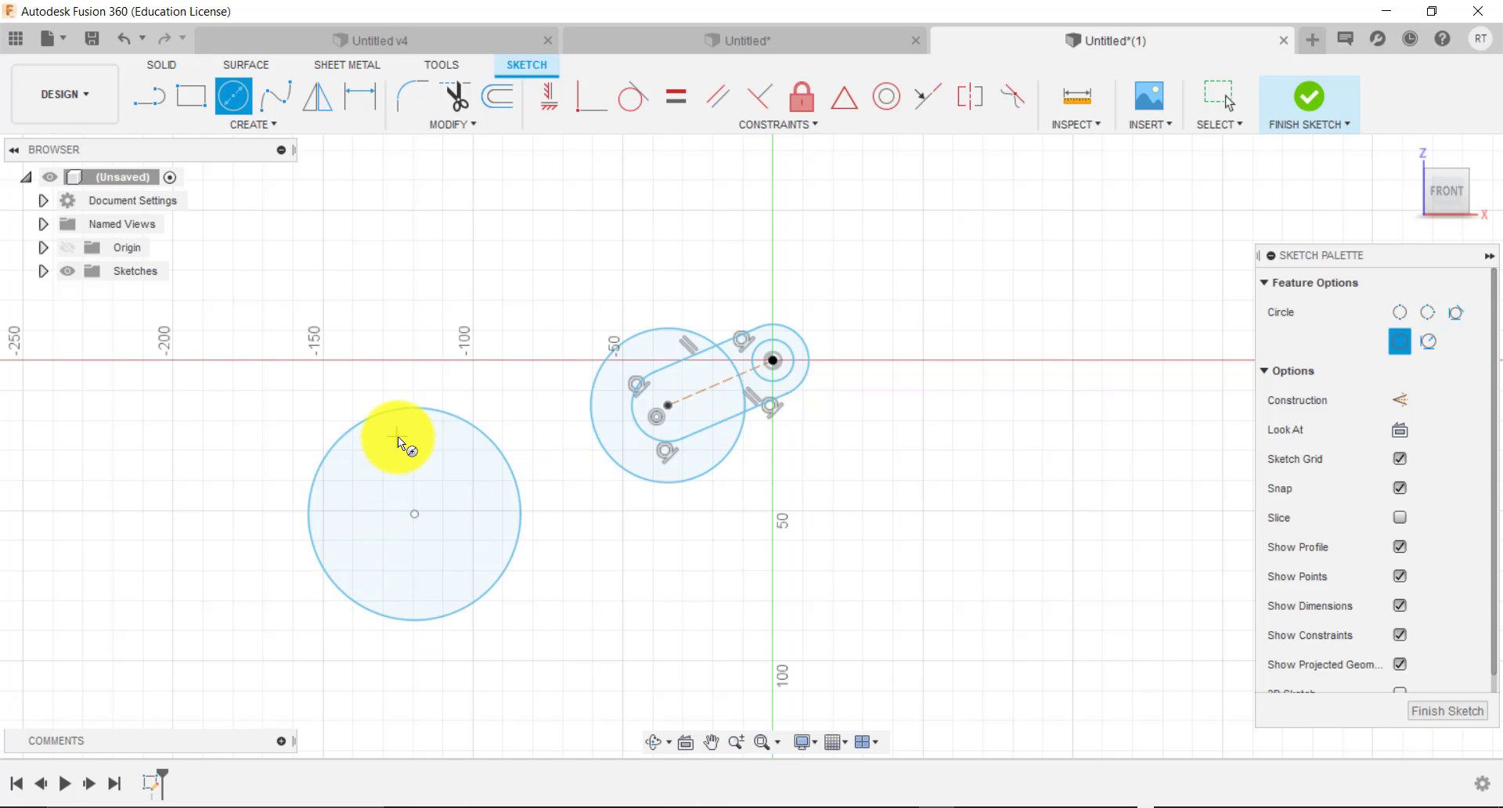
# Connect the centres of the two large circles with a line and convert it to a construction line.
pyautogui.press('l')
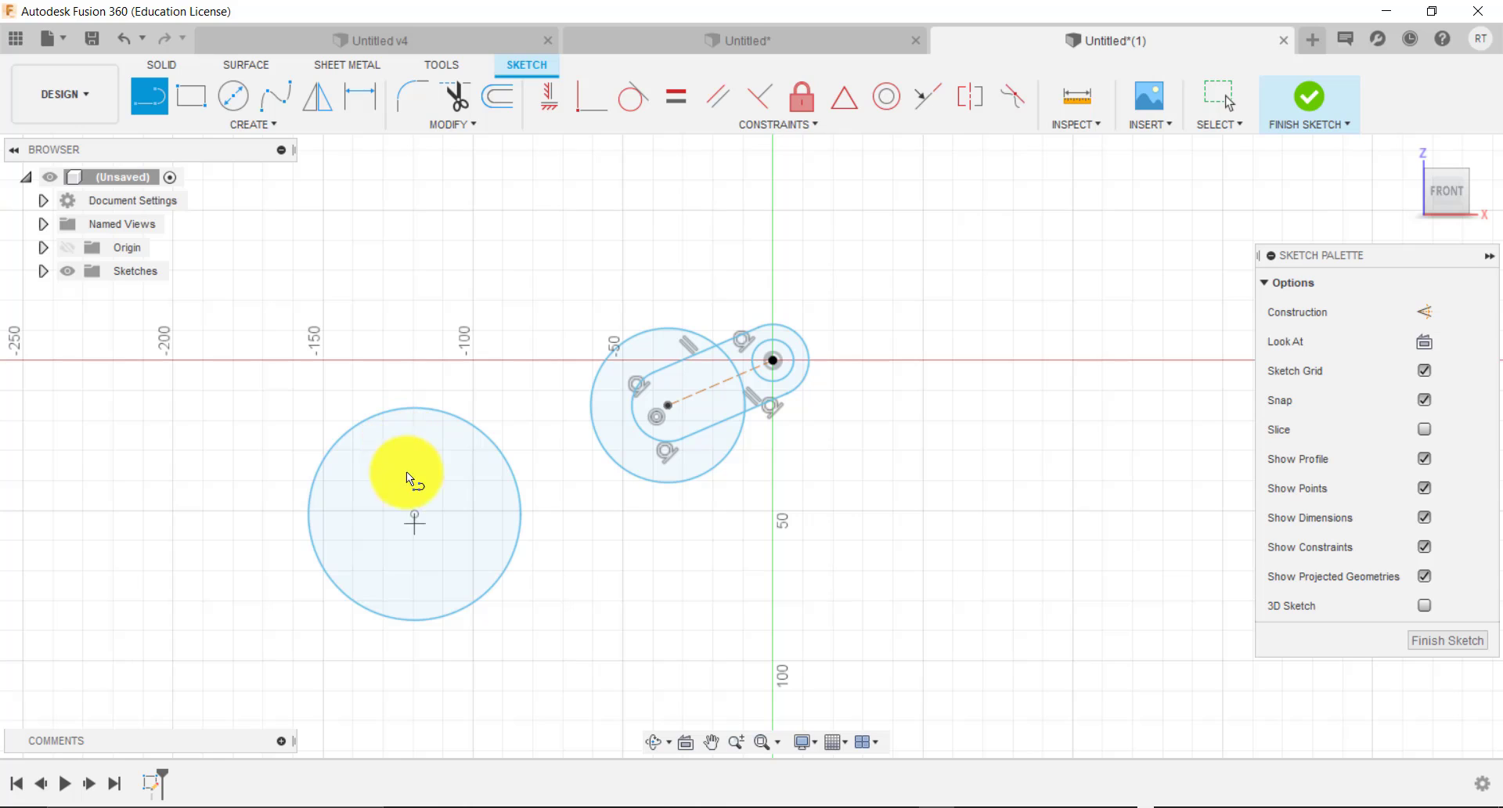
pyautogui.click(415, 514)
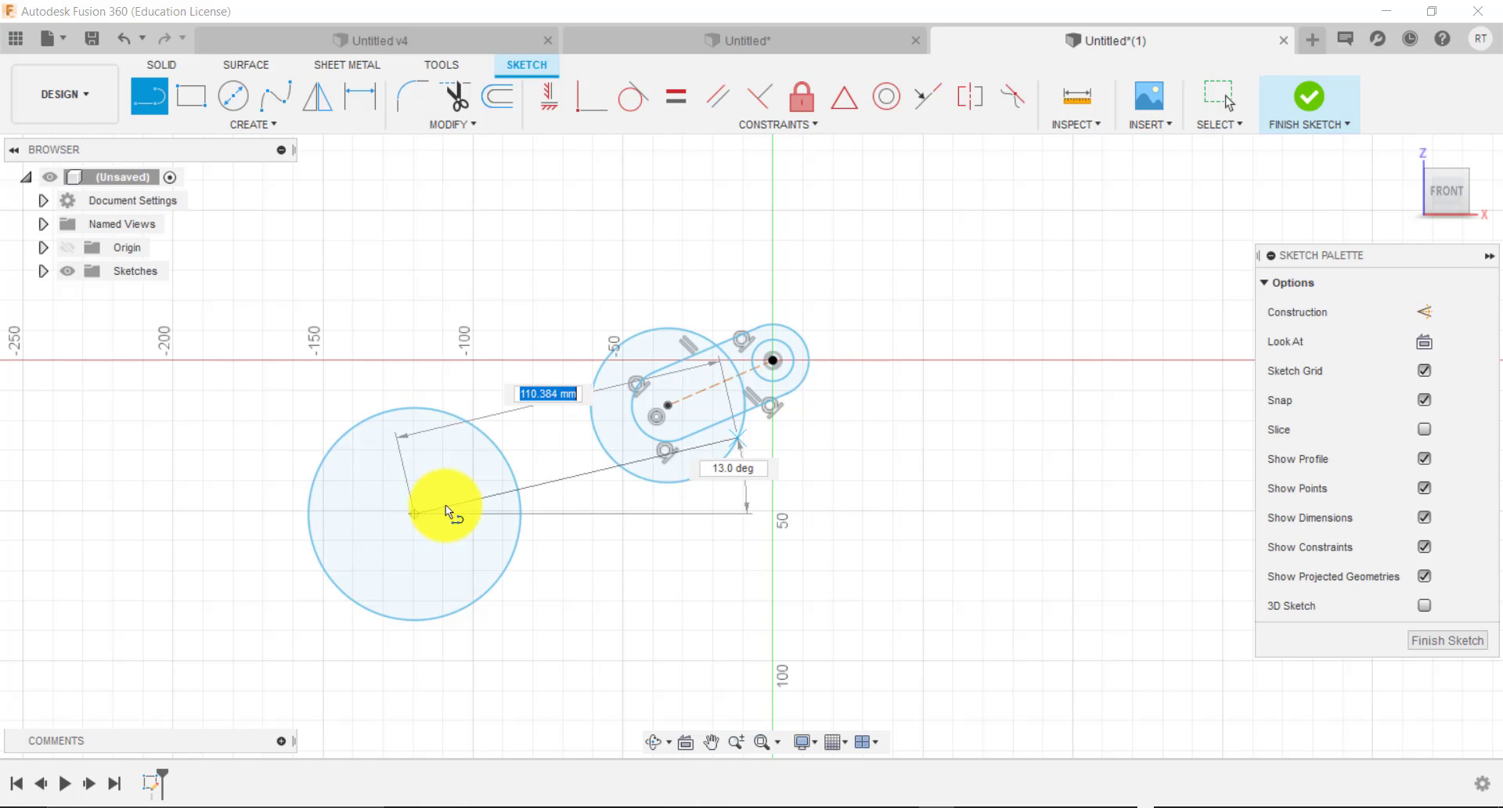
pyautogui.doubleClick(665, 407)
pyautogui.press('Escape')
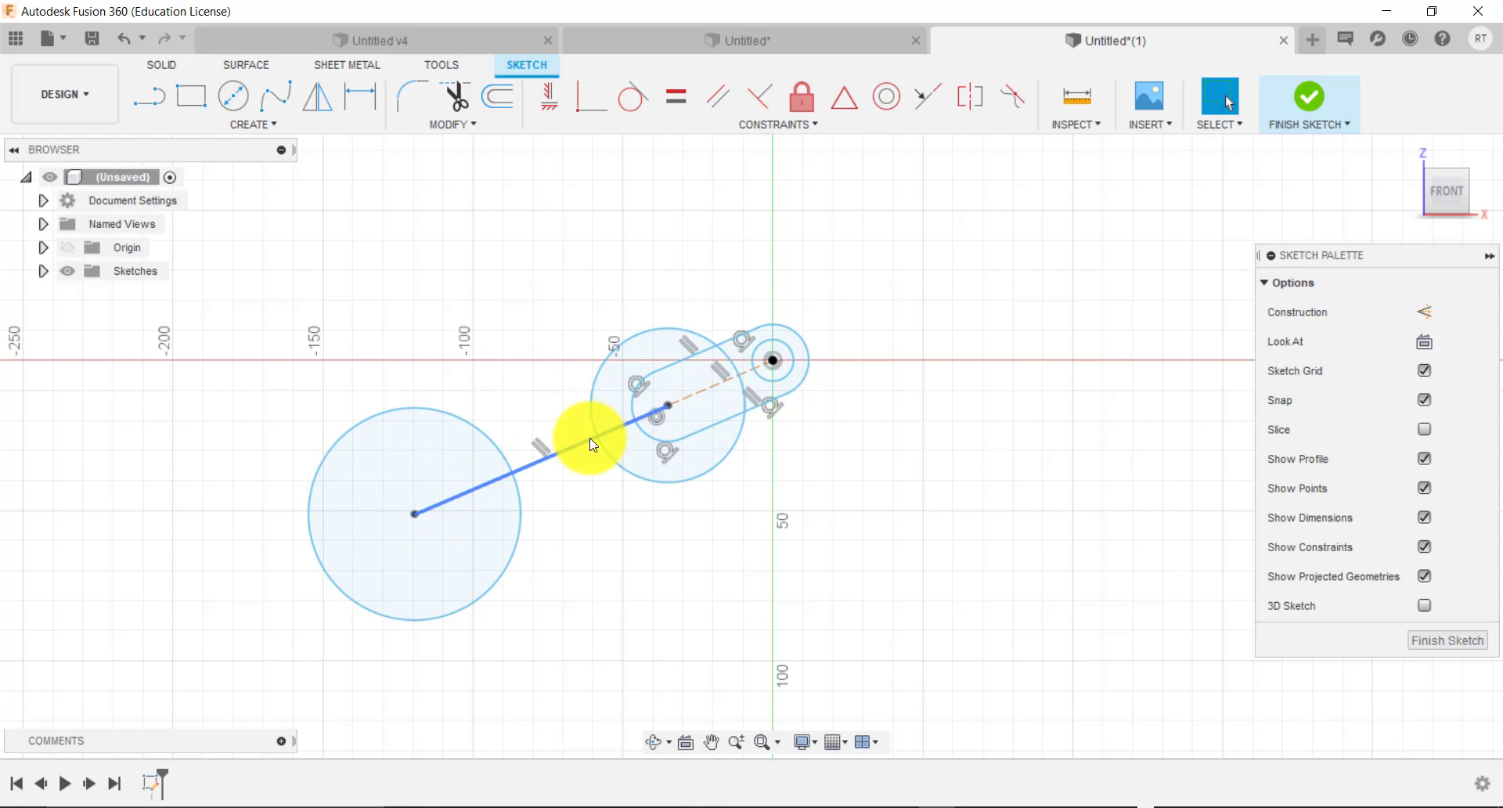
pyautogui.click(593, 445)
pyautogui.press('Escape')
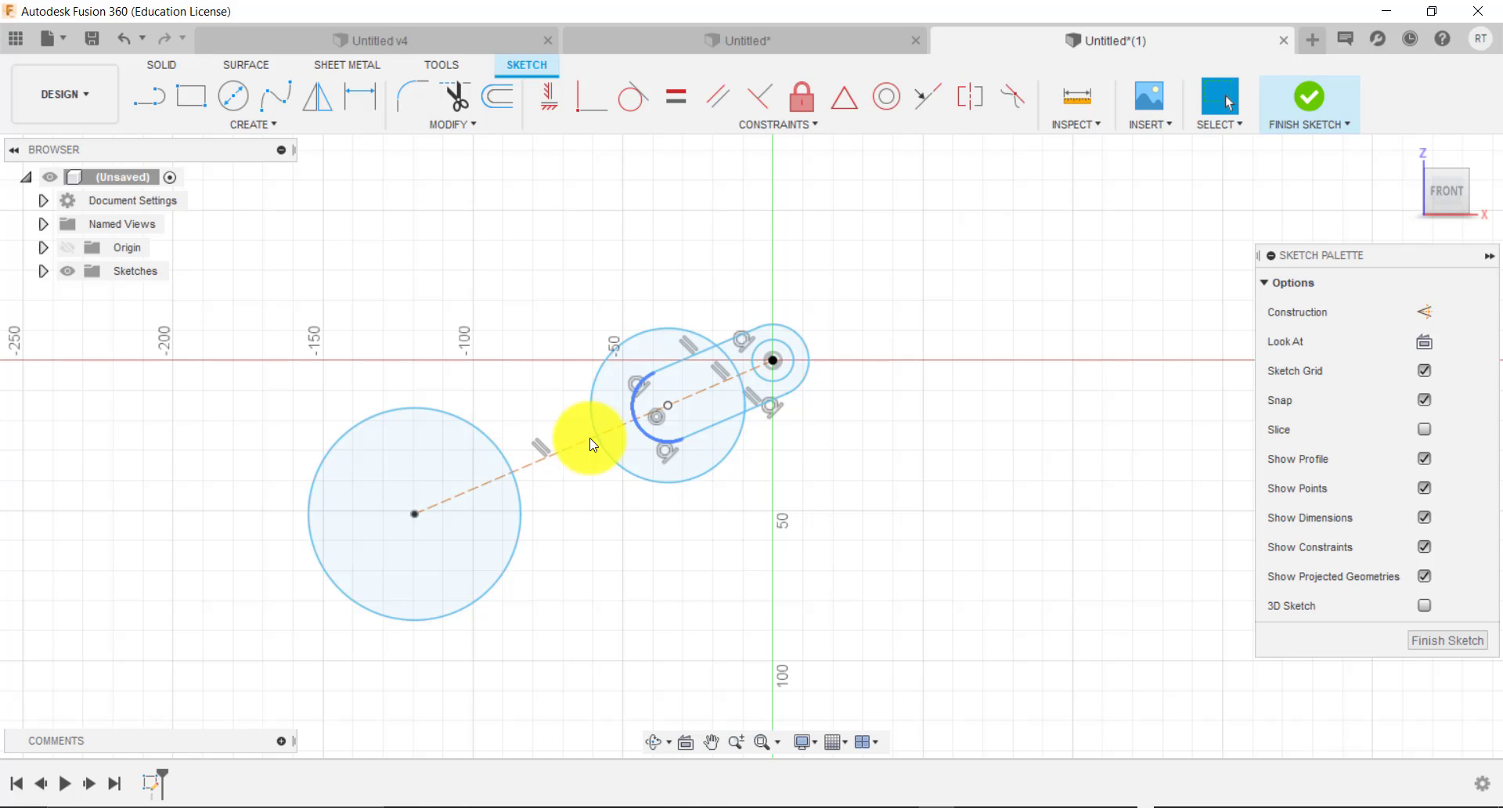
pyautogui.click(592, 445)
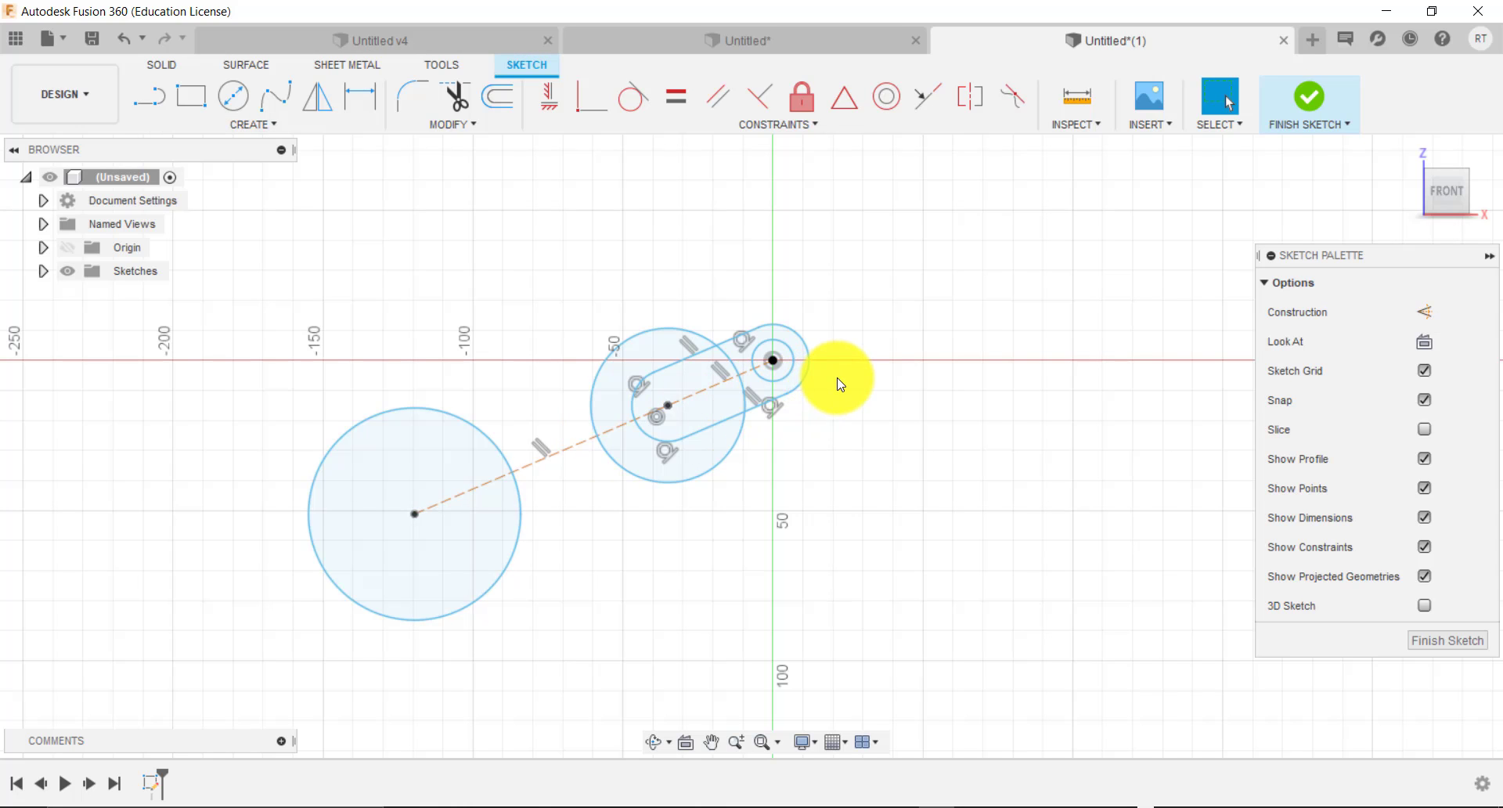
# Dimension the small circle at the origin with a diameter of 10 mm.
pyautogui.scroll(2, 838, 384)
pyautogui.press('d')
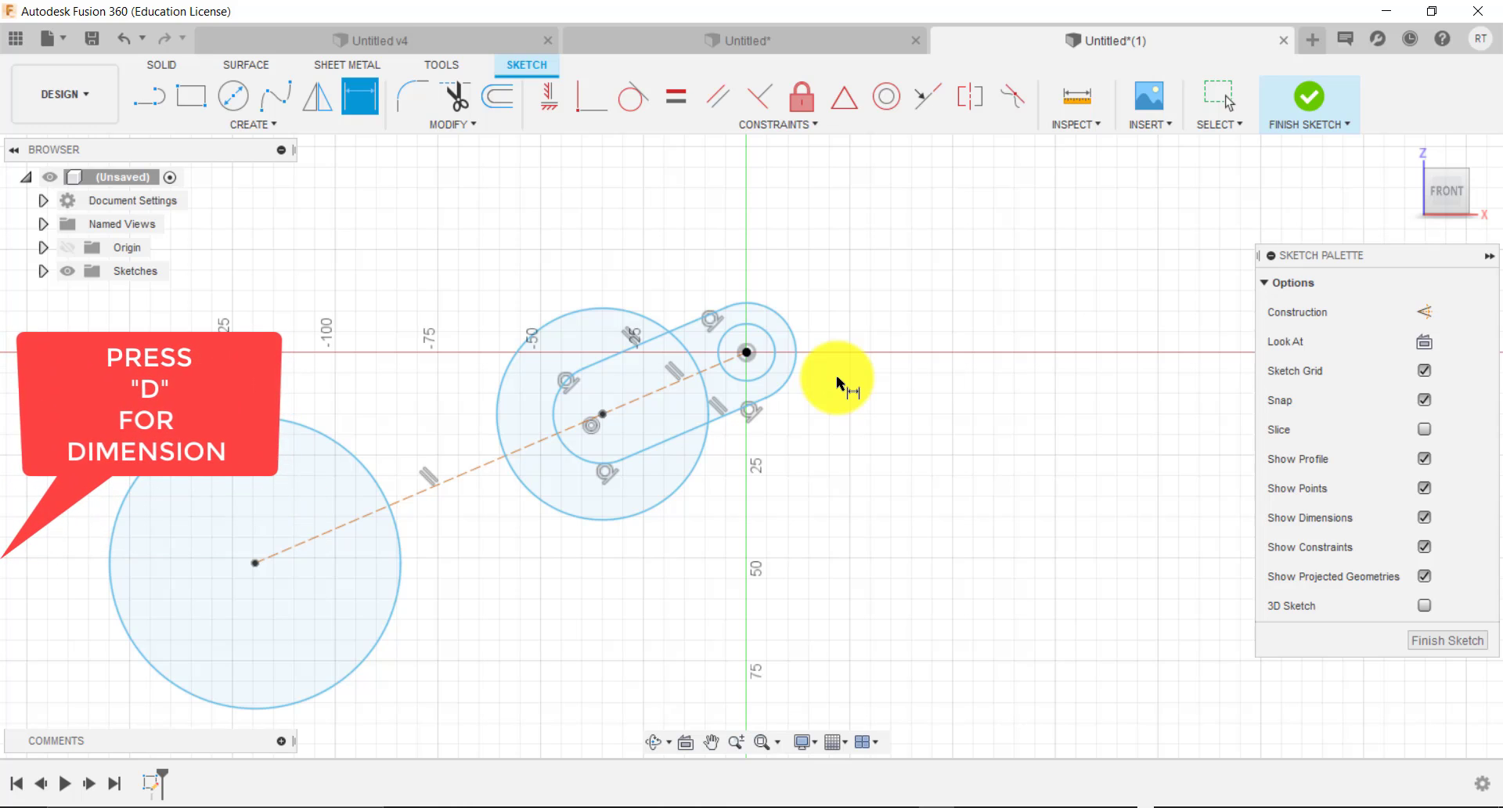
pyautogui.click(770, 341)
pyautogui.click(857, 403)
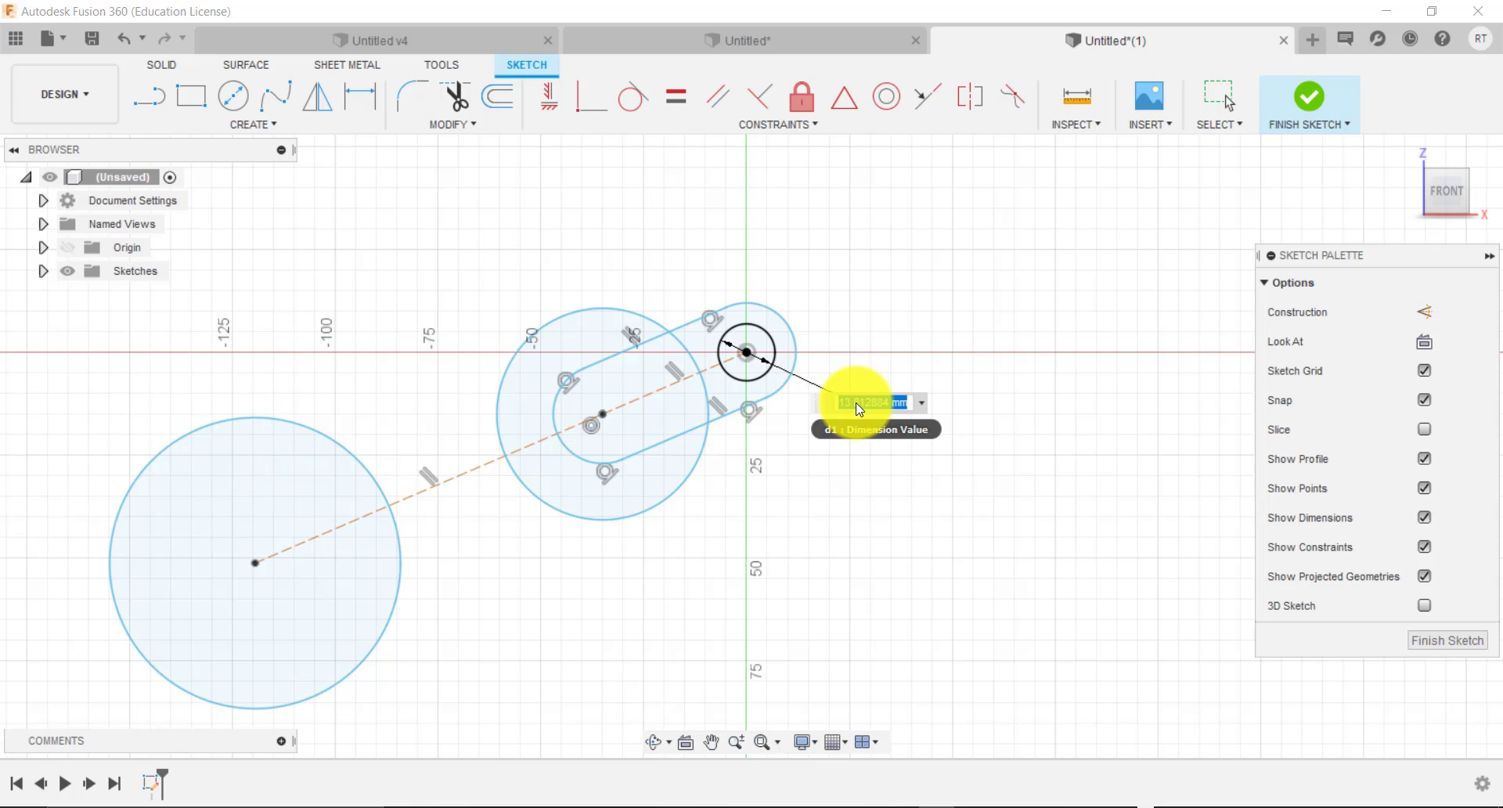
pyautogui.write('10')
pyautogui.press('Return')
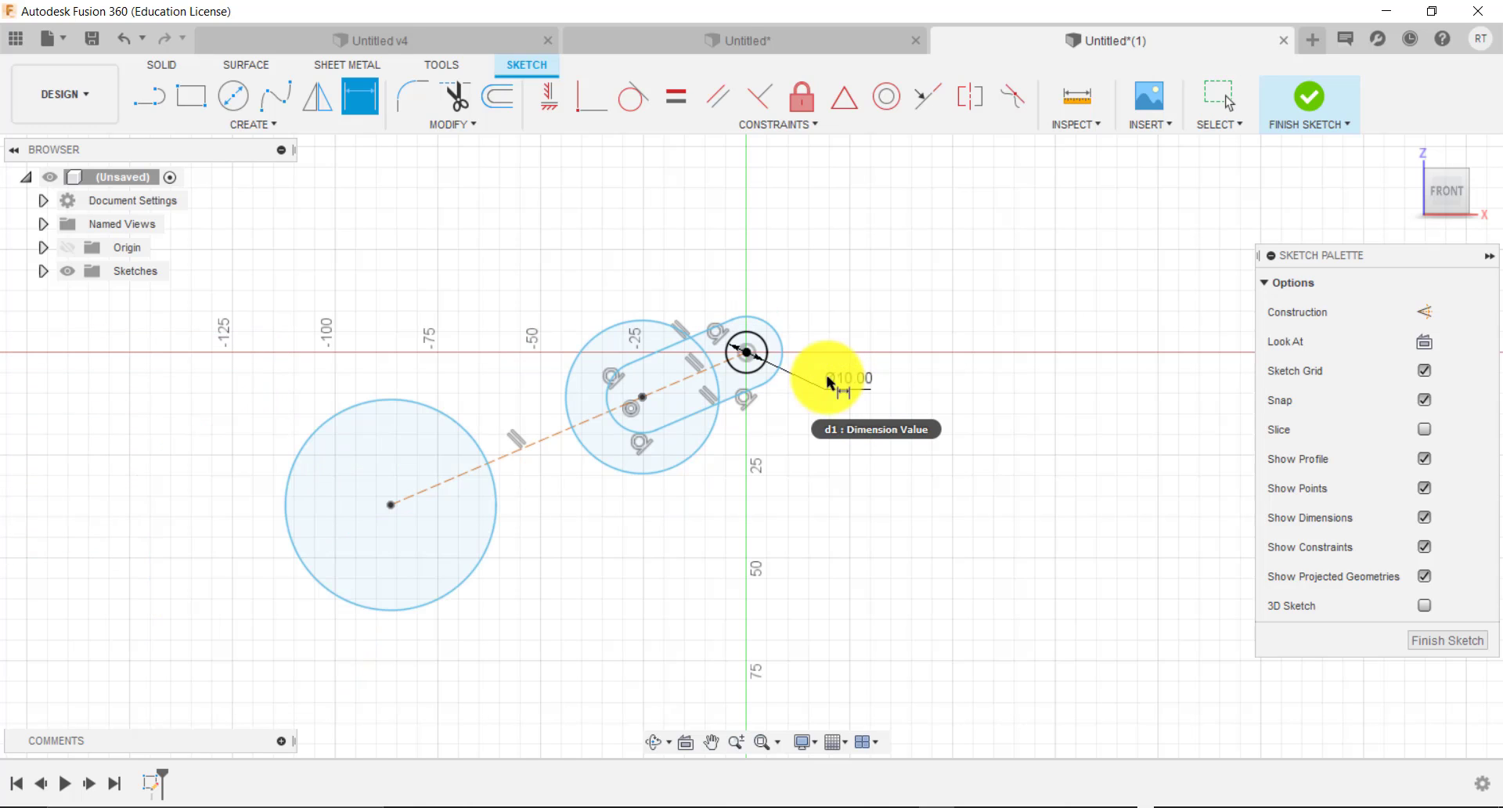
# Dimension the slot's end arc around the origin with a radius of 9 mm.
pyautogui.click(781, 339)
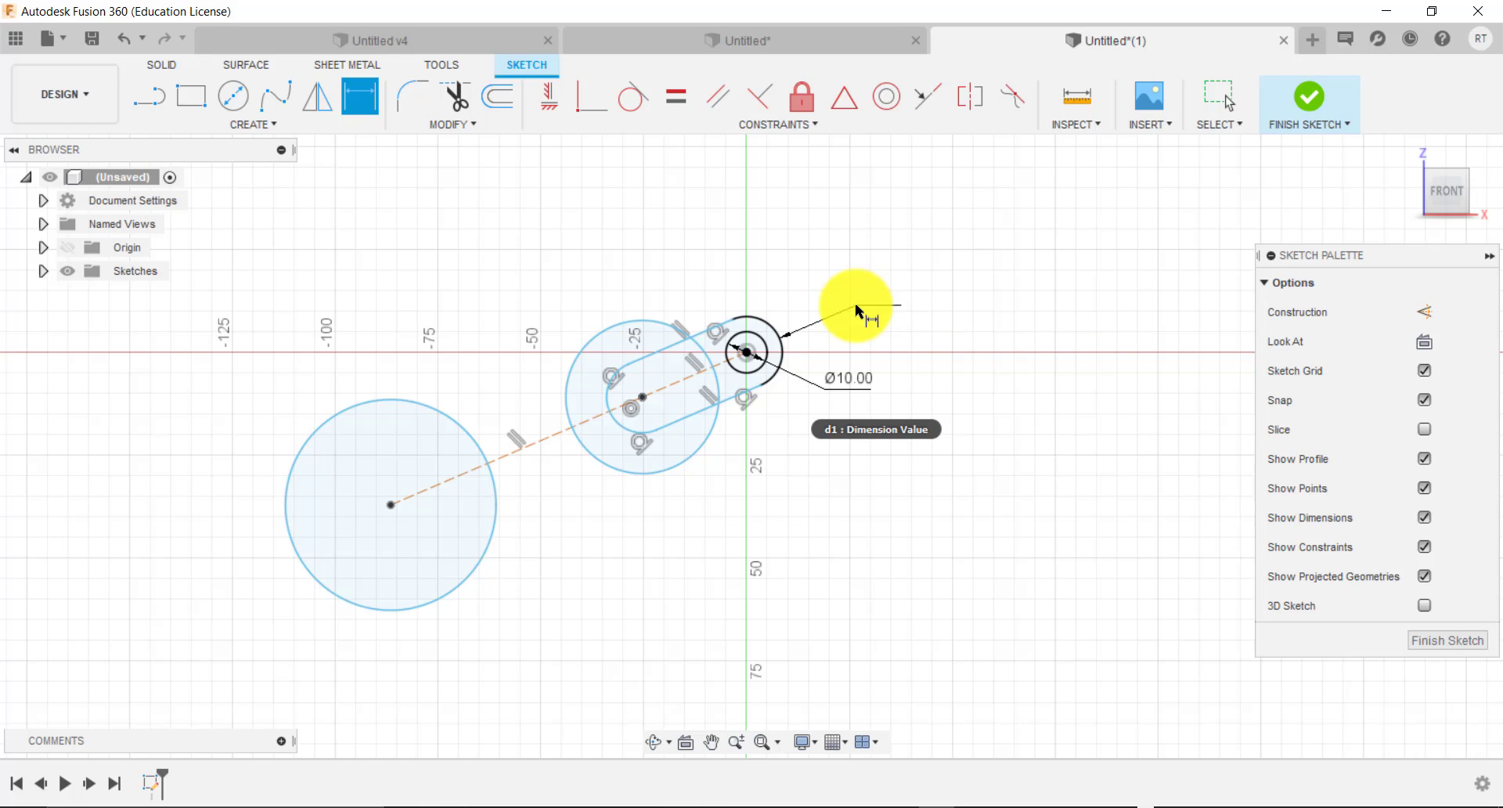
pyautogui.click(858, 310)
pyautogui.write('9')
pyautogui.press('Return')
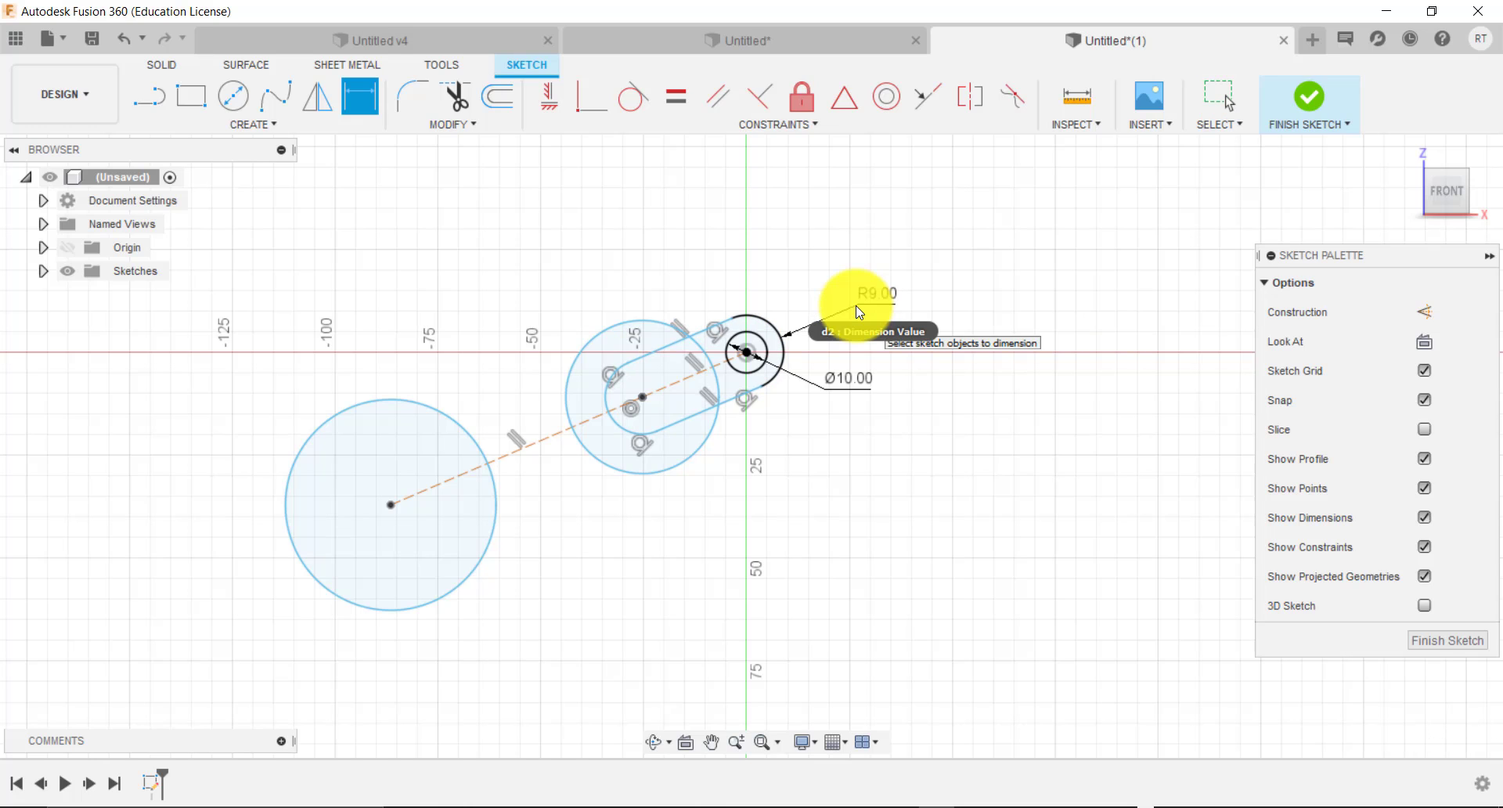
# Dimension the vertical distance between the slot's two arc centres as 14 mm.
pyautogui.click(644, 397)
pyautogui.click(747, 352)
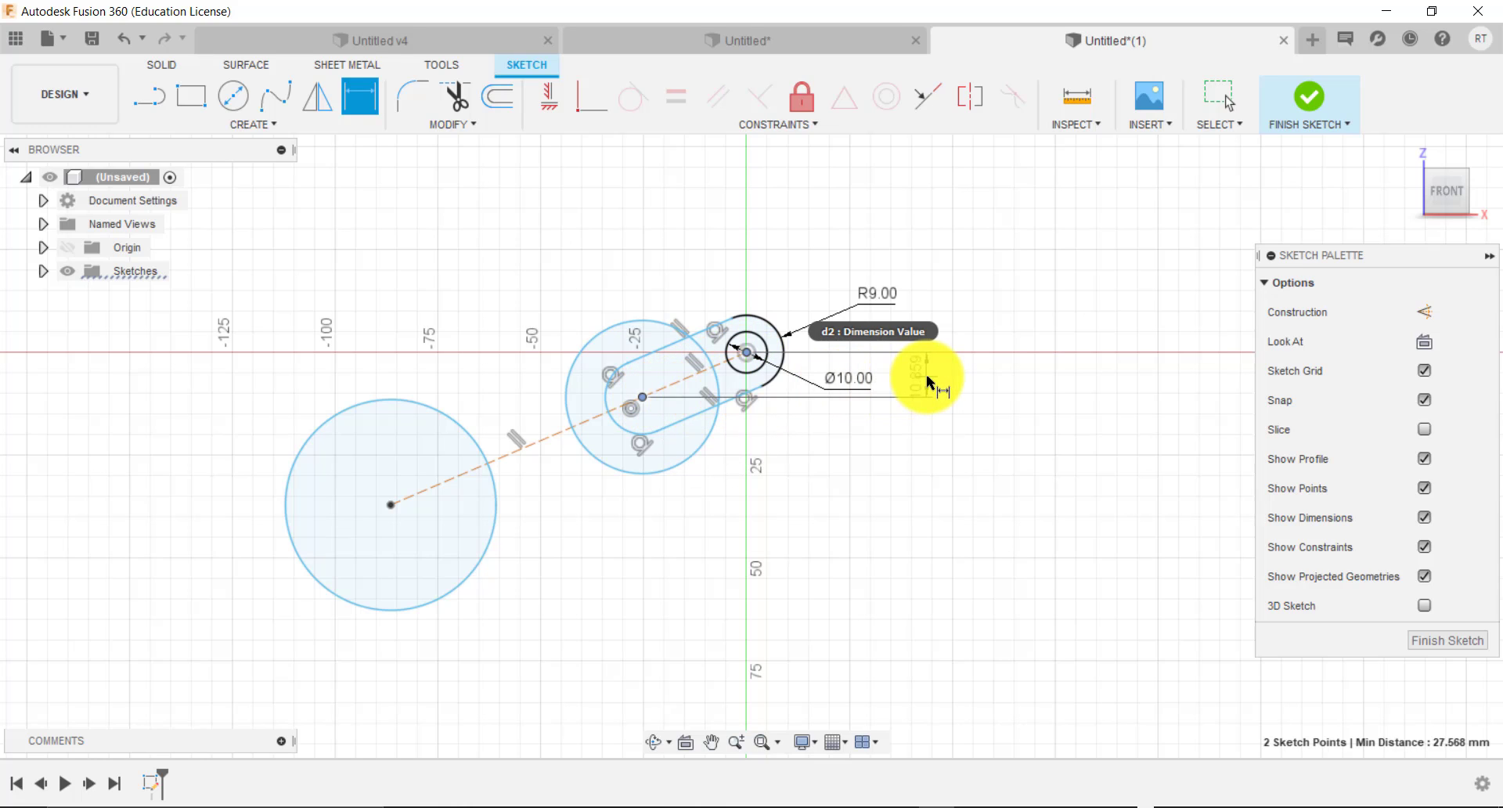
pyautogui.click(927, 376)
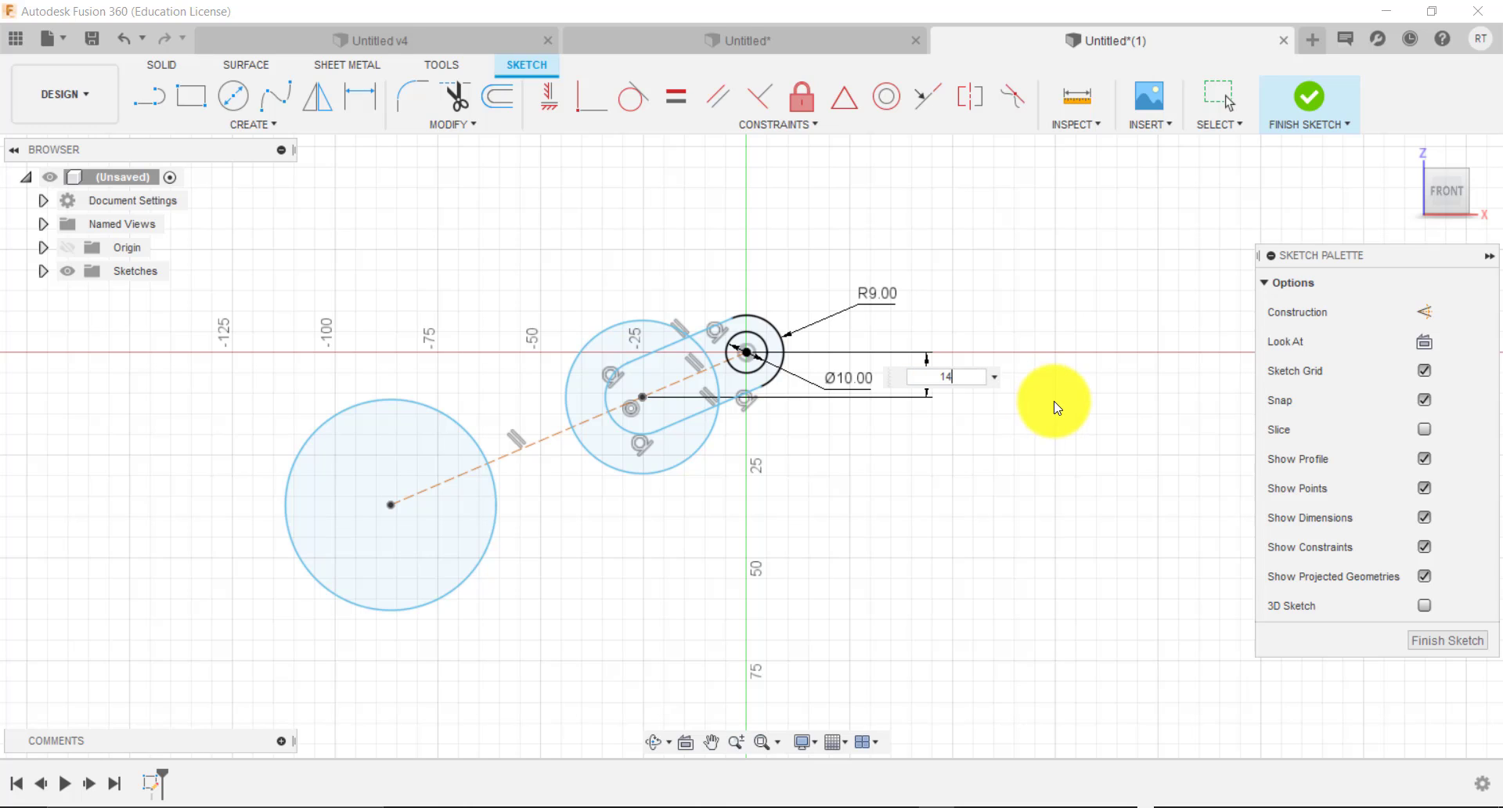
pyautogui.write('14')
pyautogui.press('Return')
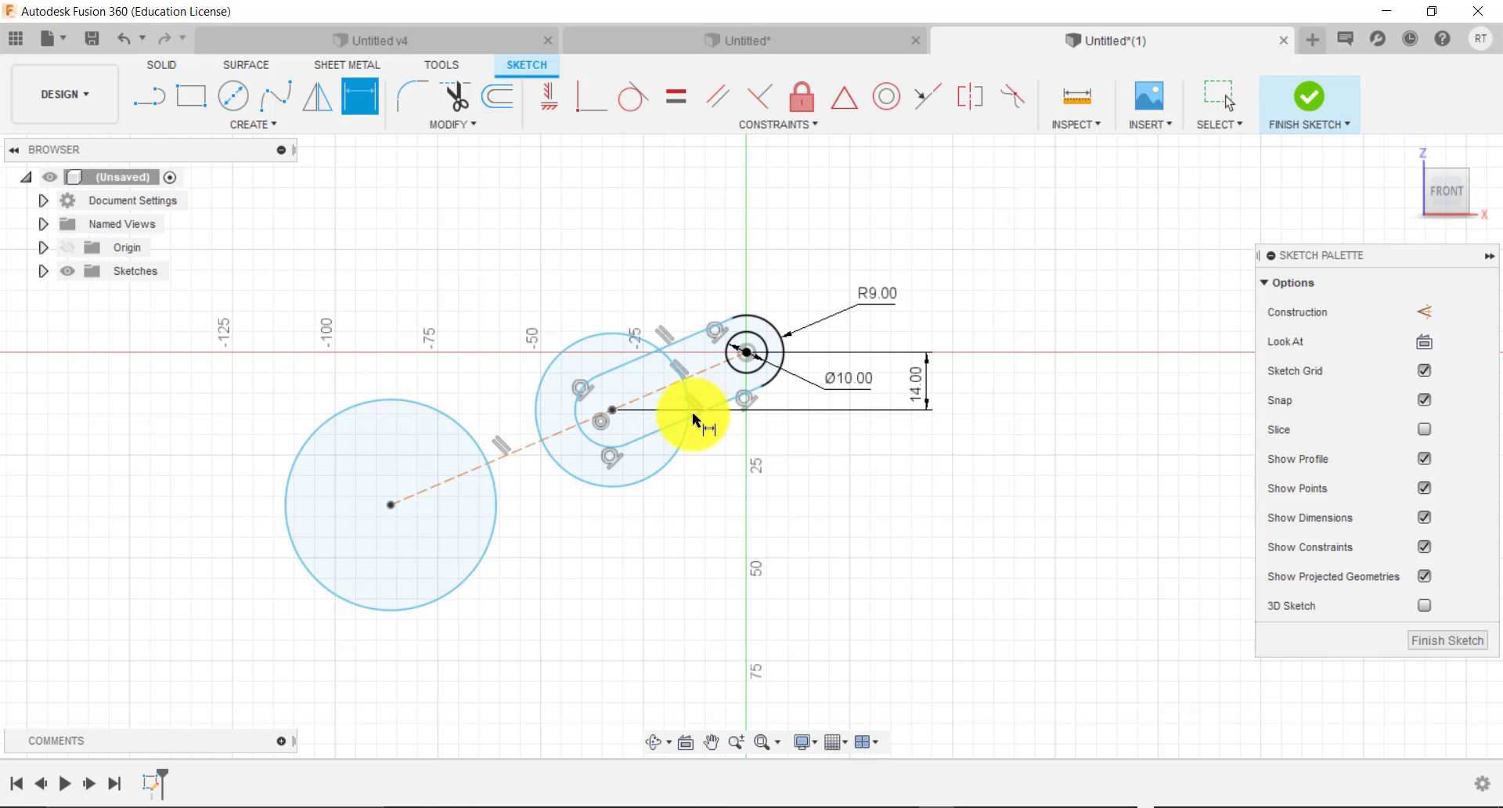
# Dimension the circle around the slot's lower-left end with a diameter of 38 mm.
pyautogui.click(576, 343)
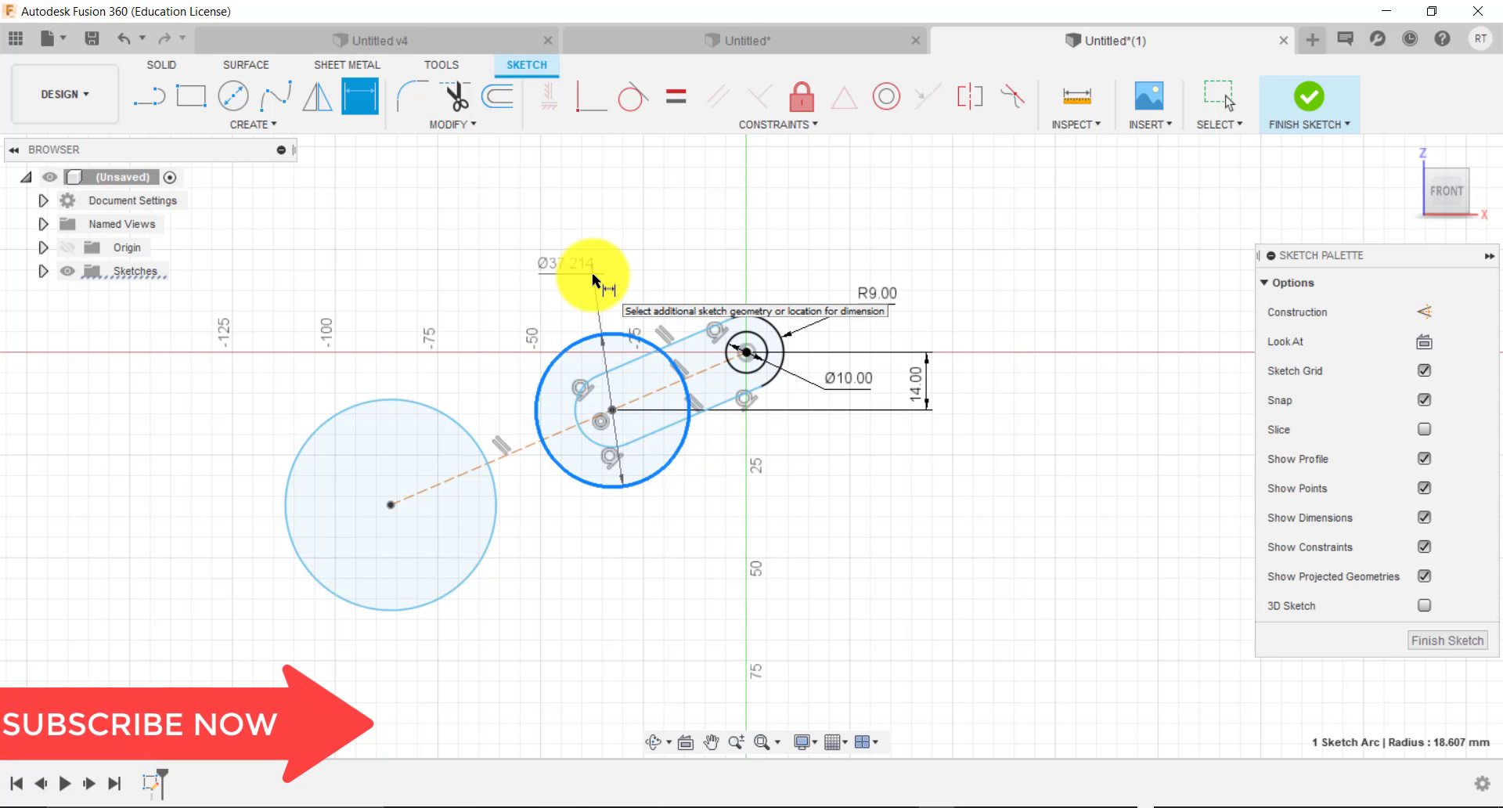
pyautogui.click(593, 276)
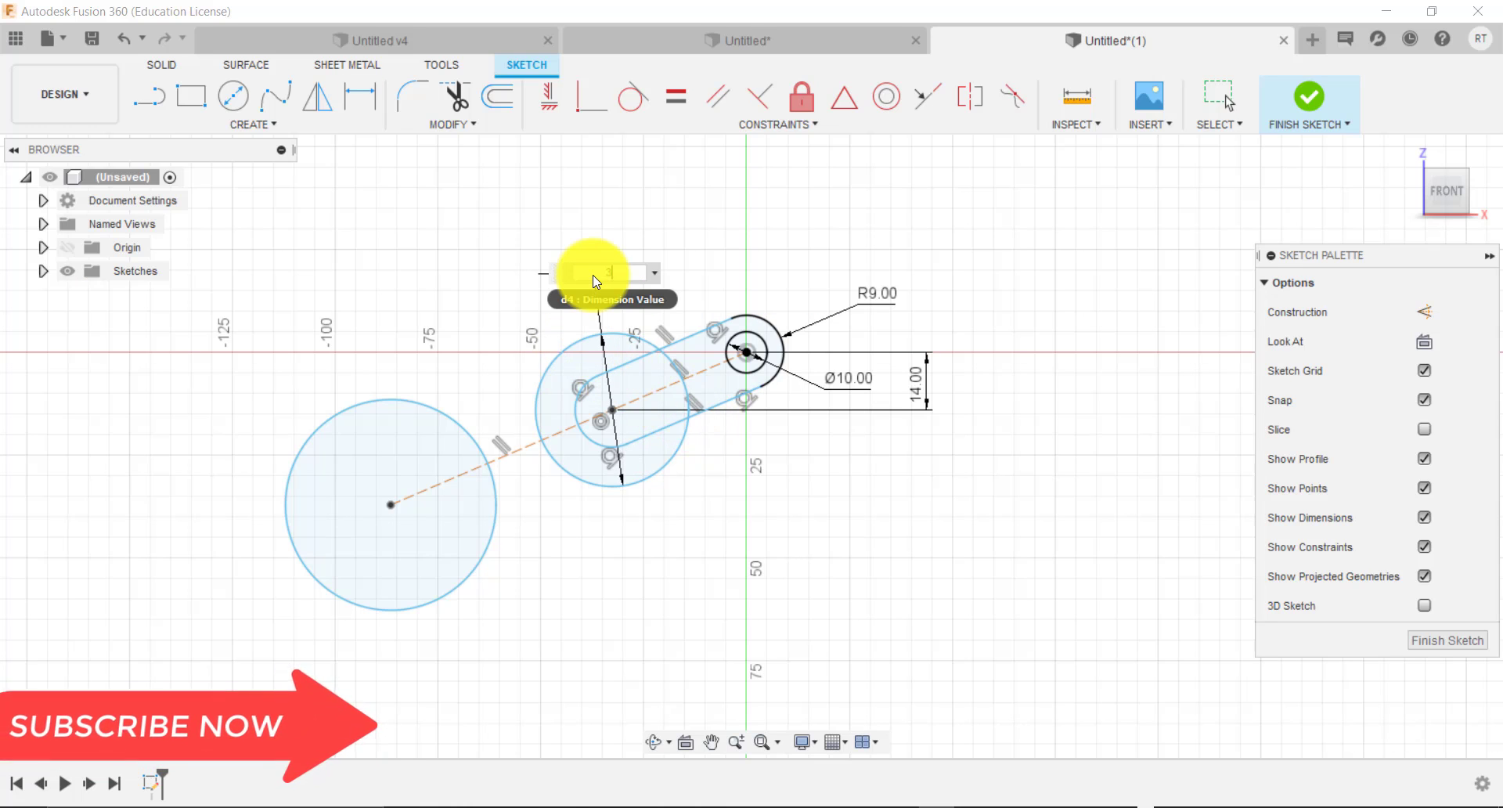
pyautogui.write('38')
pyautogui.press('Return')
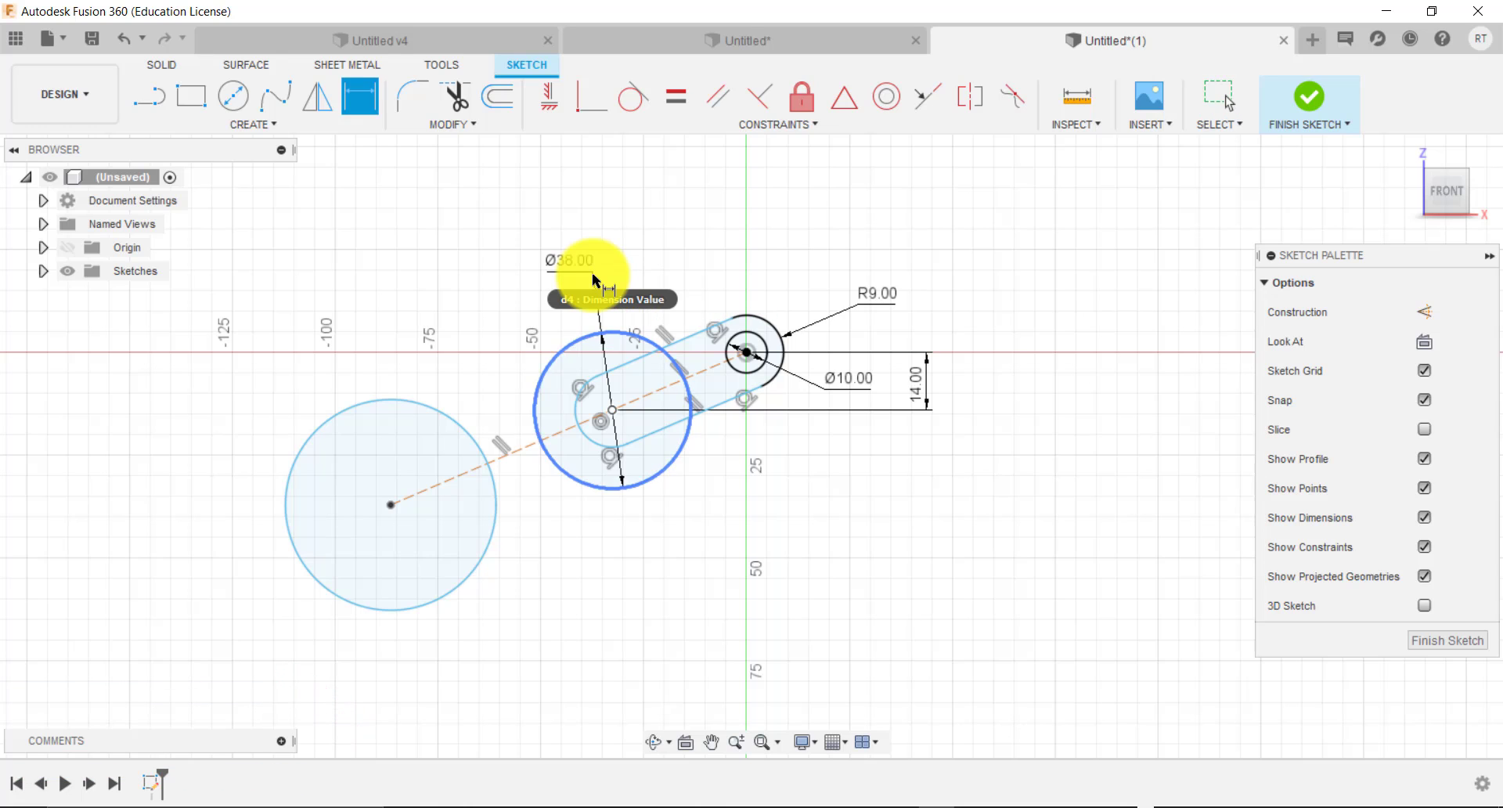
# Dimension the separate large circle at the lower left with a diameter of 50 mm.
pyautogui.click(444, 601)
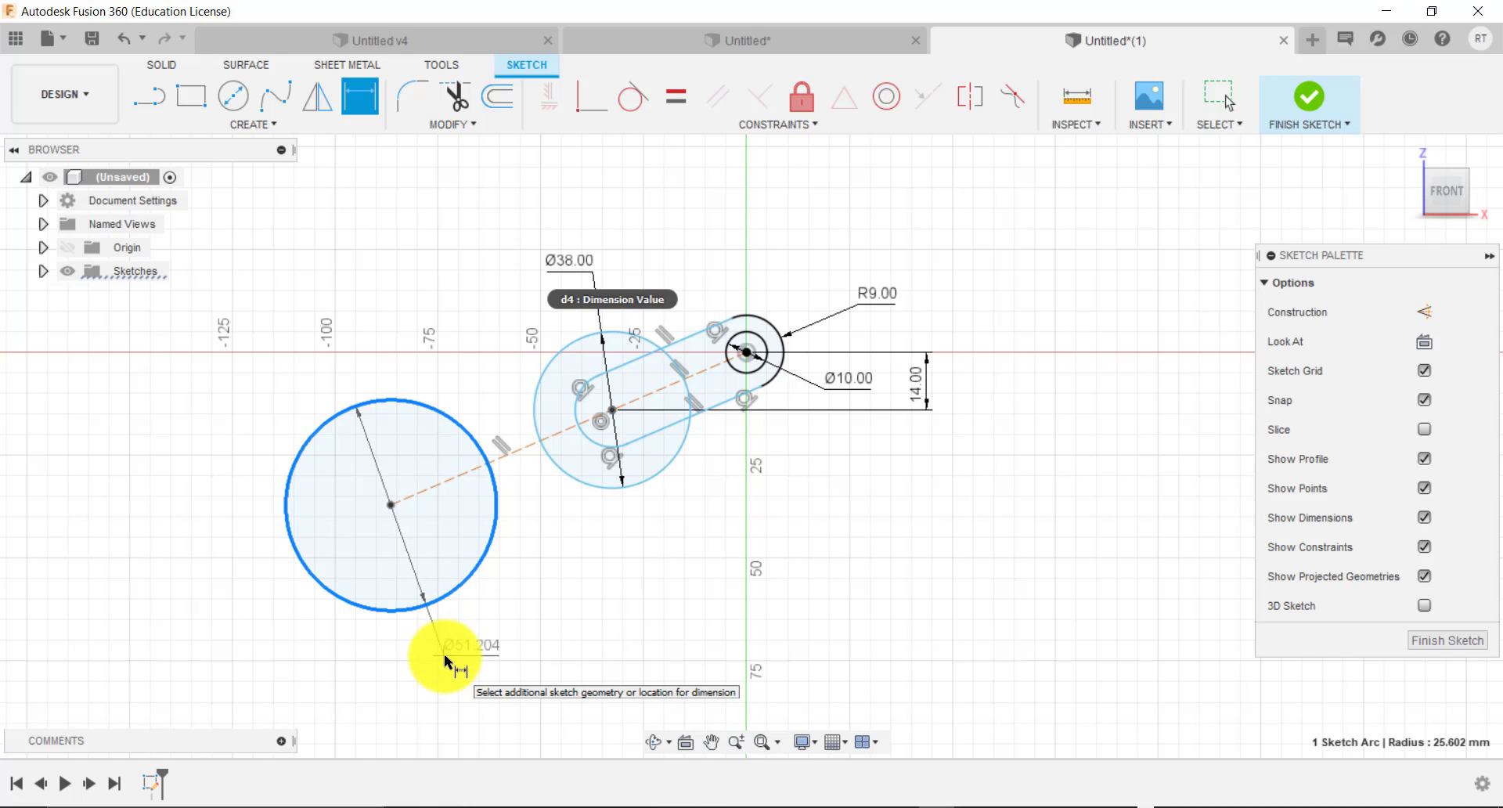
pyautogui.click(444, 655)
pyautogui.write('5')
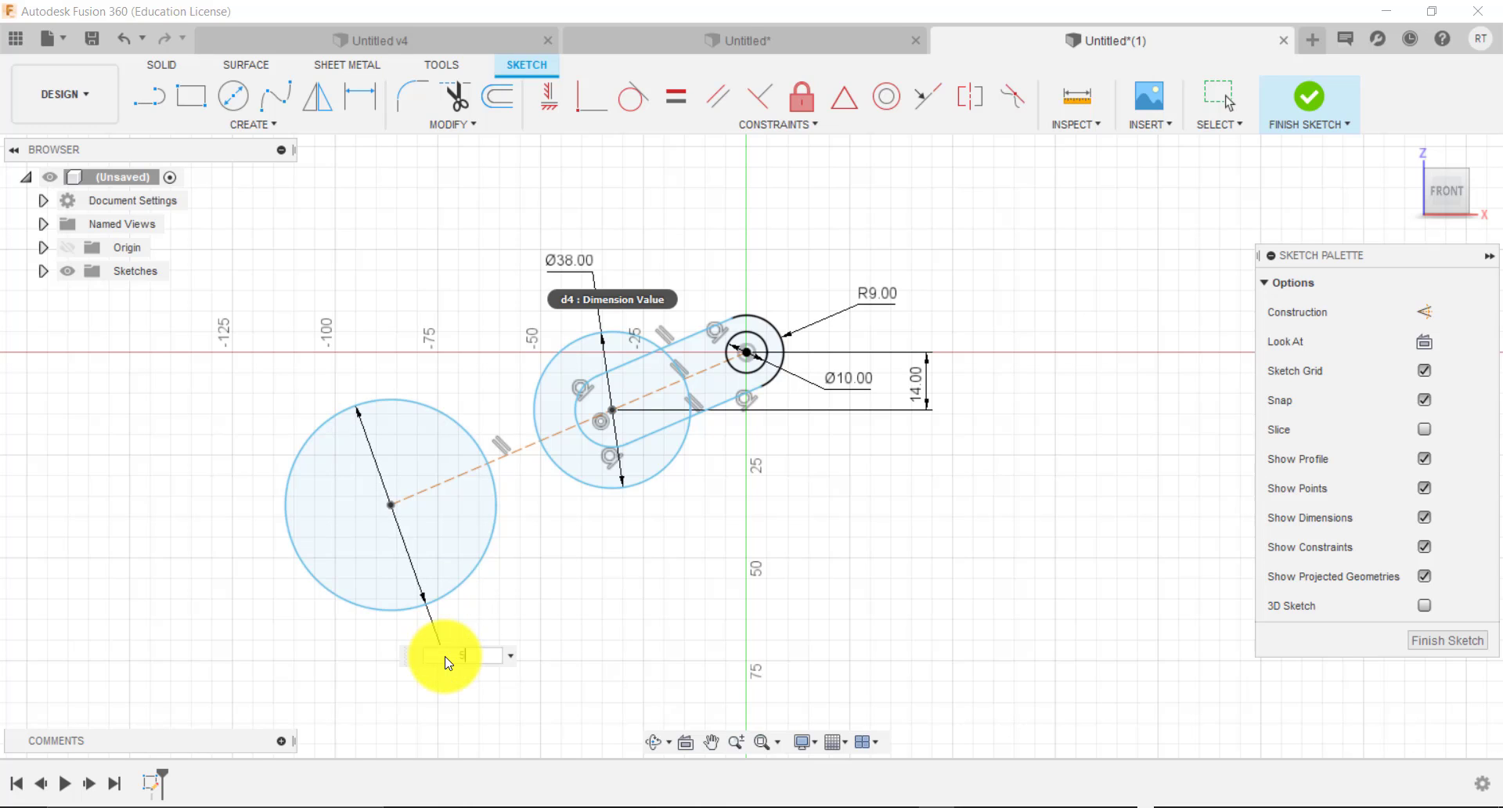
pyautogui.write('0')
pyautogui.press('Return')
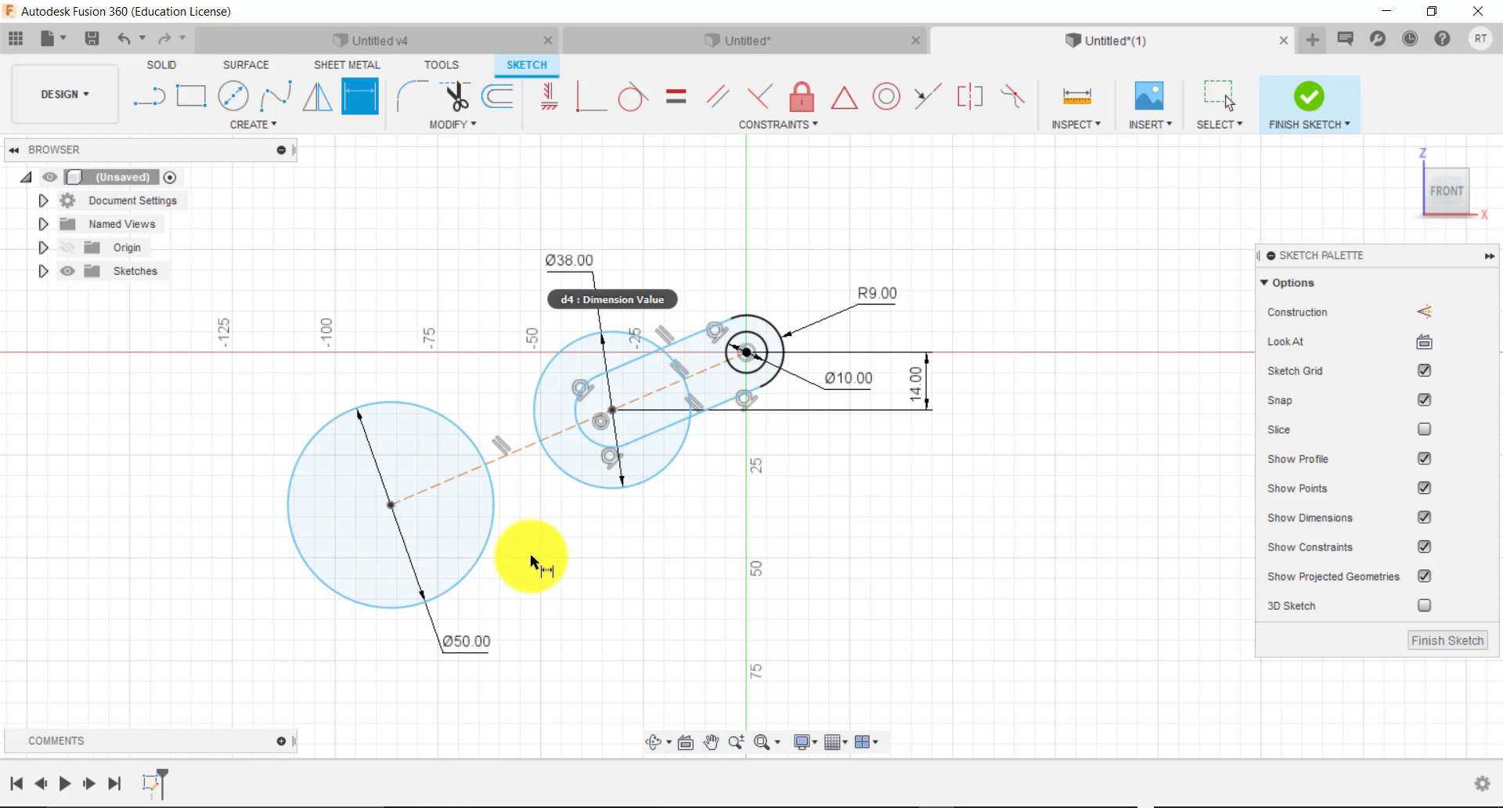
# Dimension the distance between the centres of the 50 mm and 38 mm circles as 45 mm.
pyautogui.click(391, 506)
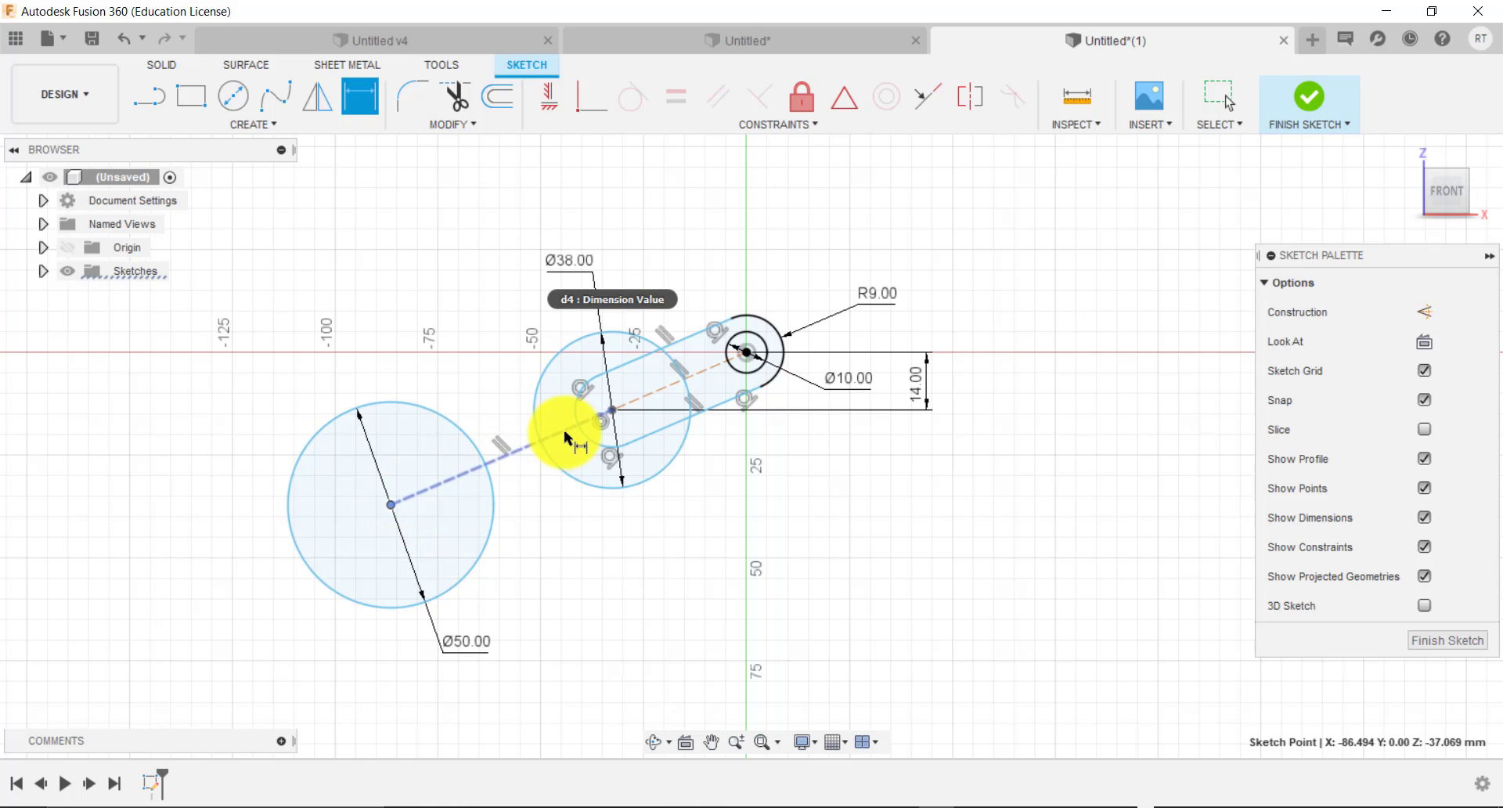
pyautogui.click(612, 409)
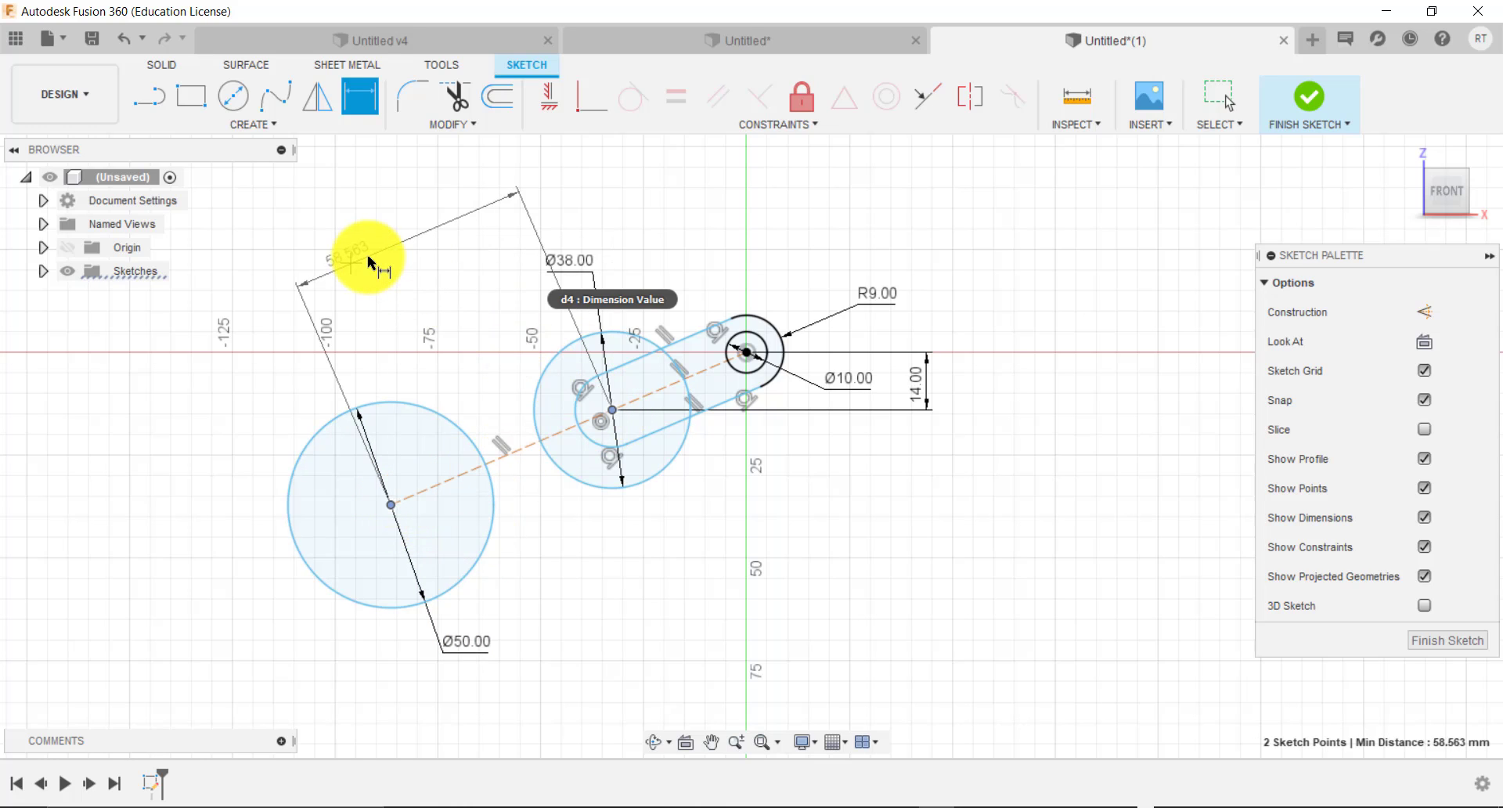
pyautogui.click(368, 256)
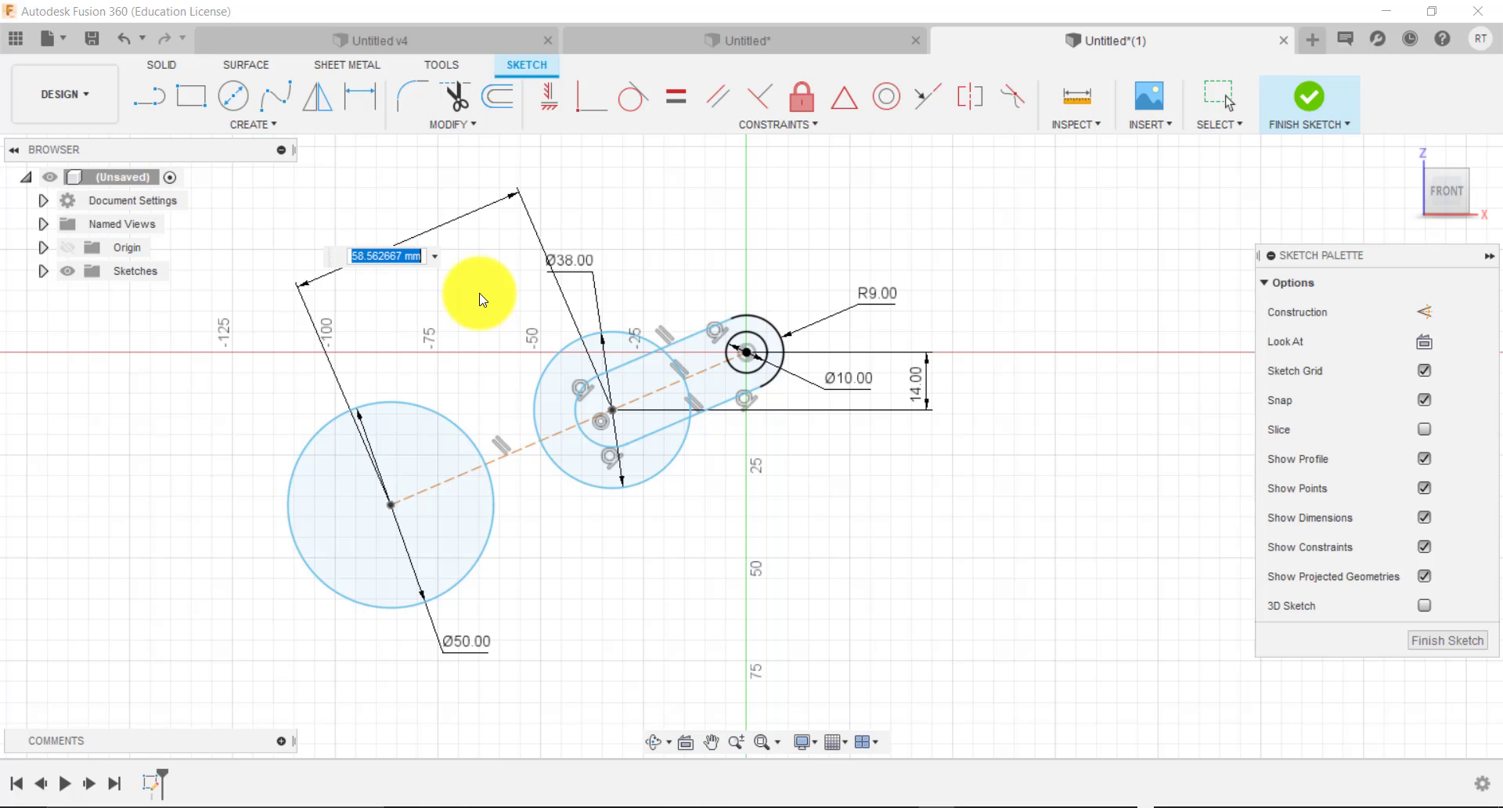
pyautogui.write('45')
pyautogui.press('Return')
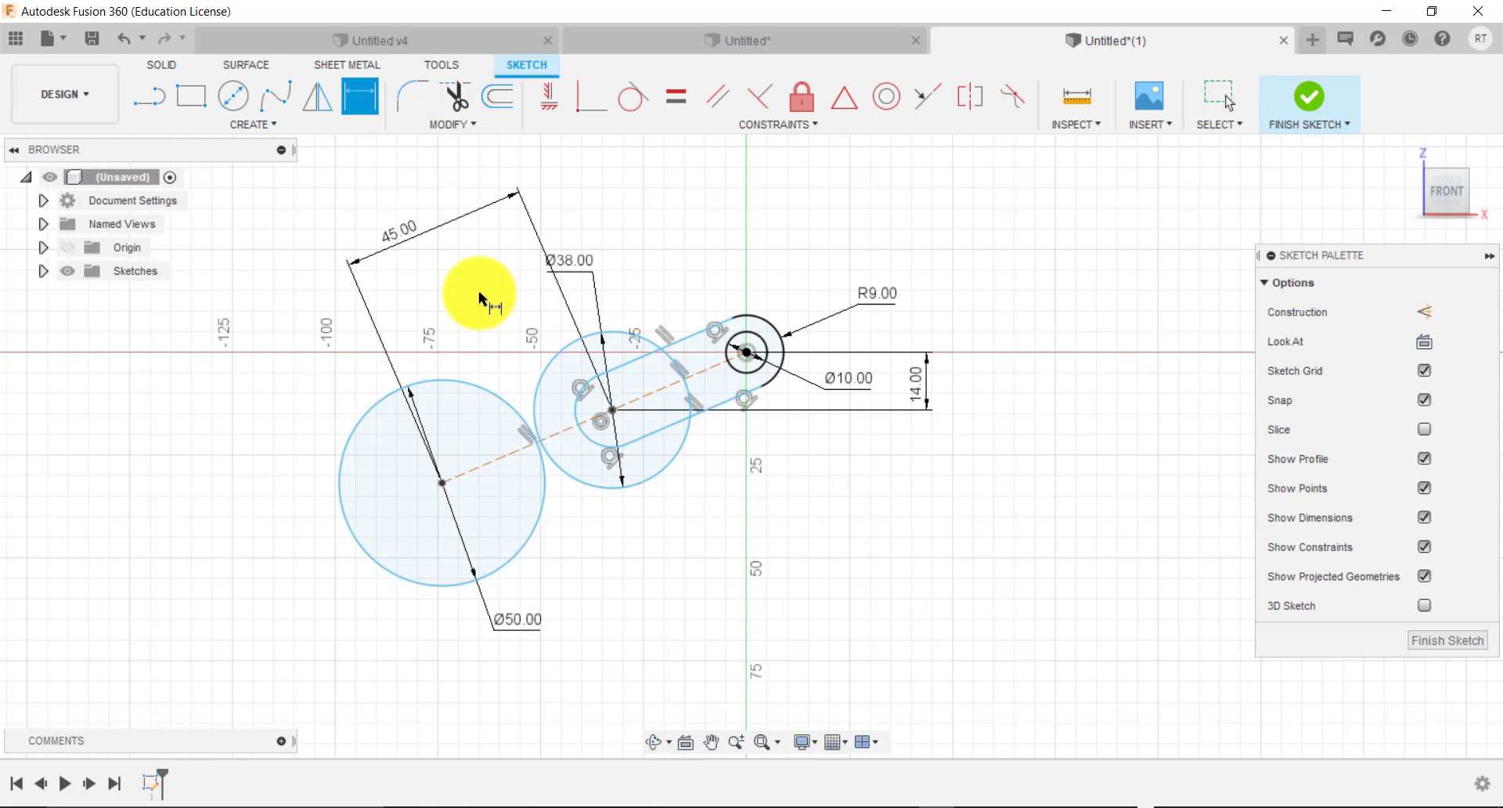
pyautogui.press('Escape')
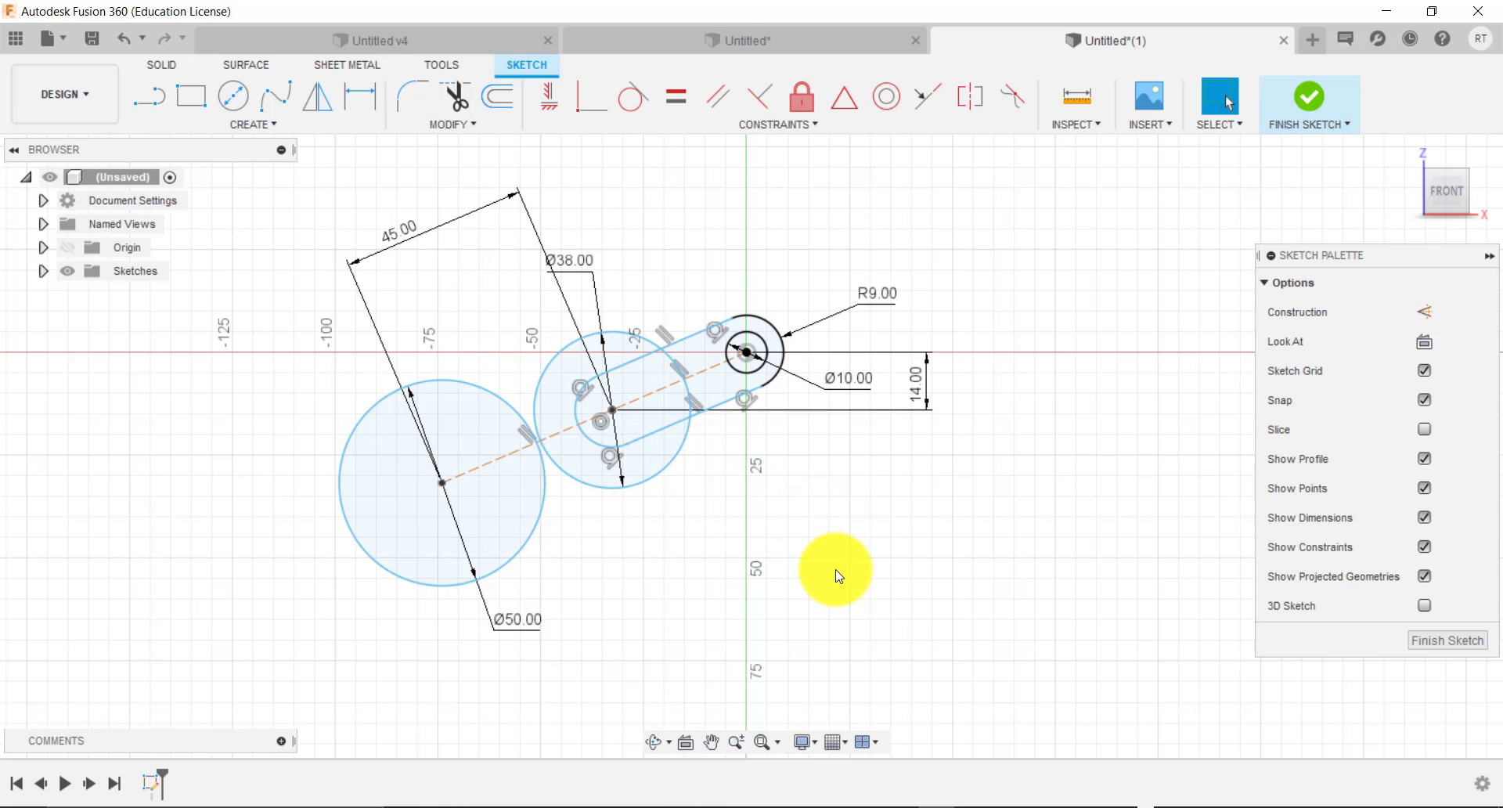
# Draw a vertical line about 70 mm long straight down from the origin.
pyautogui.press('l')
pyautogui.click(744, 353)
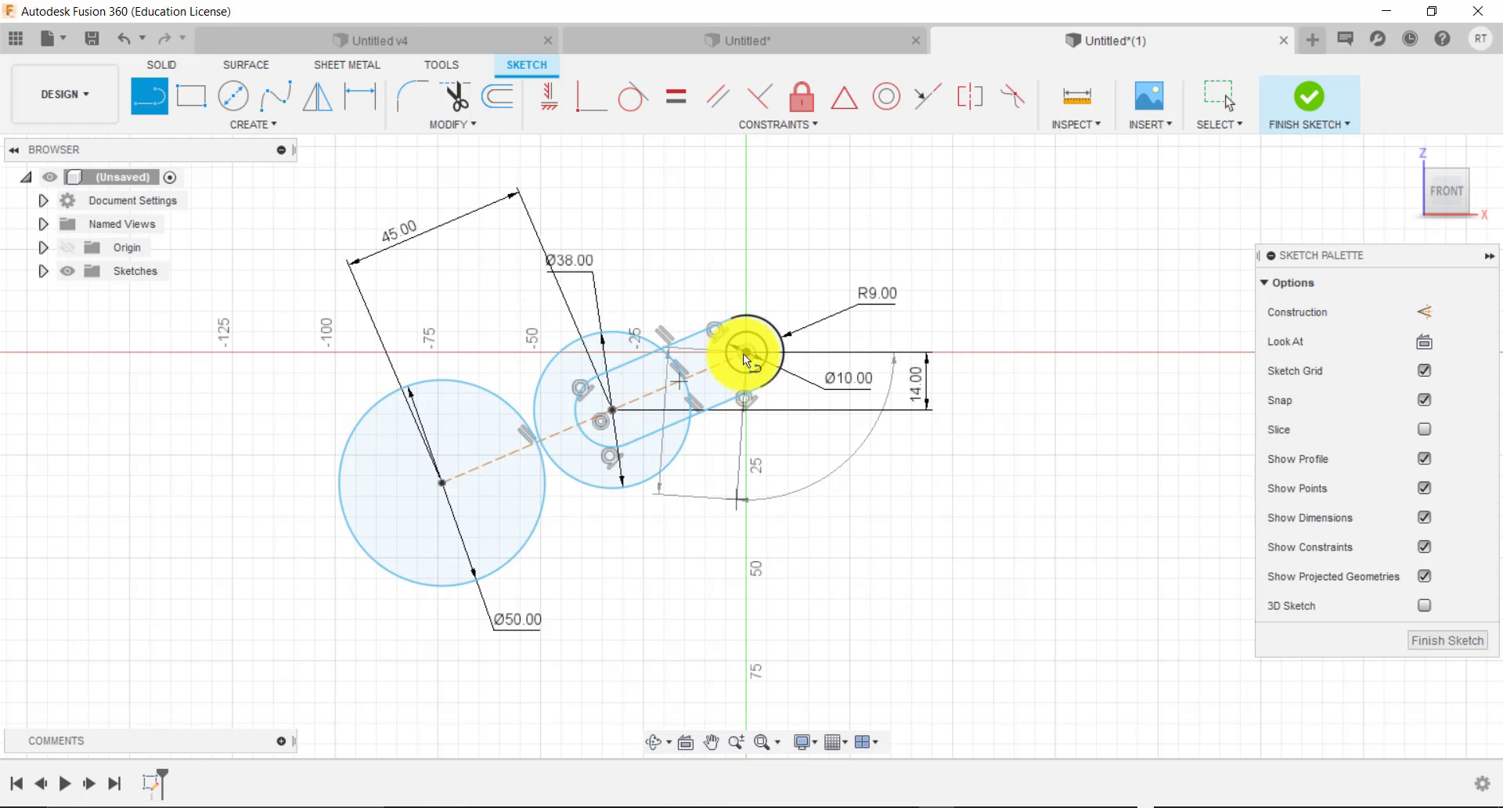
pyautogui.click(746, 639)
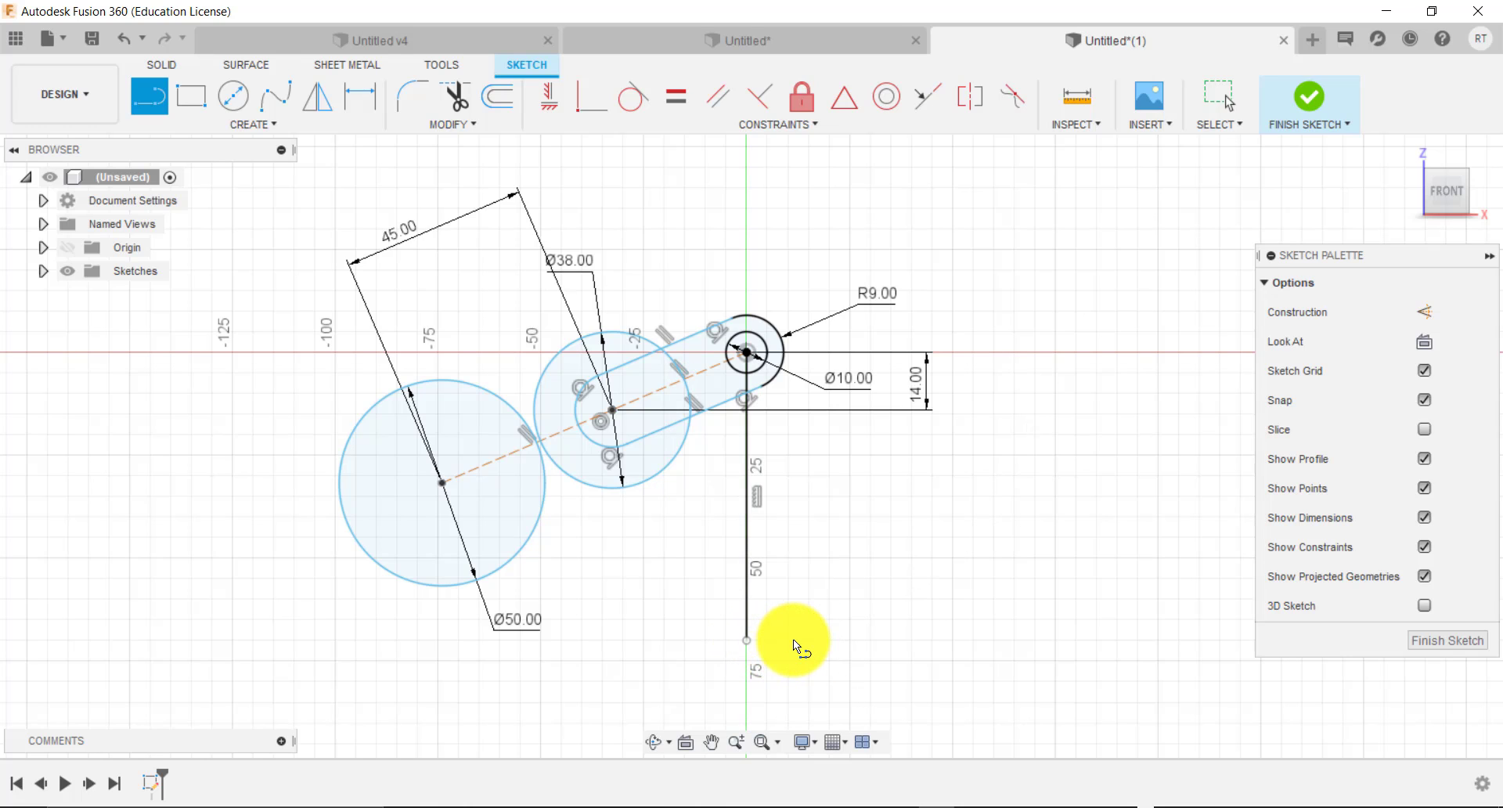
# Dimension the angle between the sloping construction line and the vertical line as 60 degrees.
pyautogui.press('d')
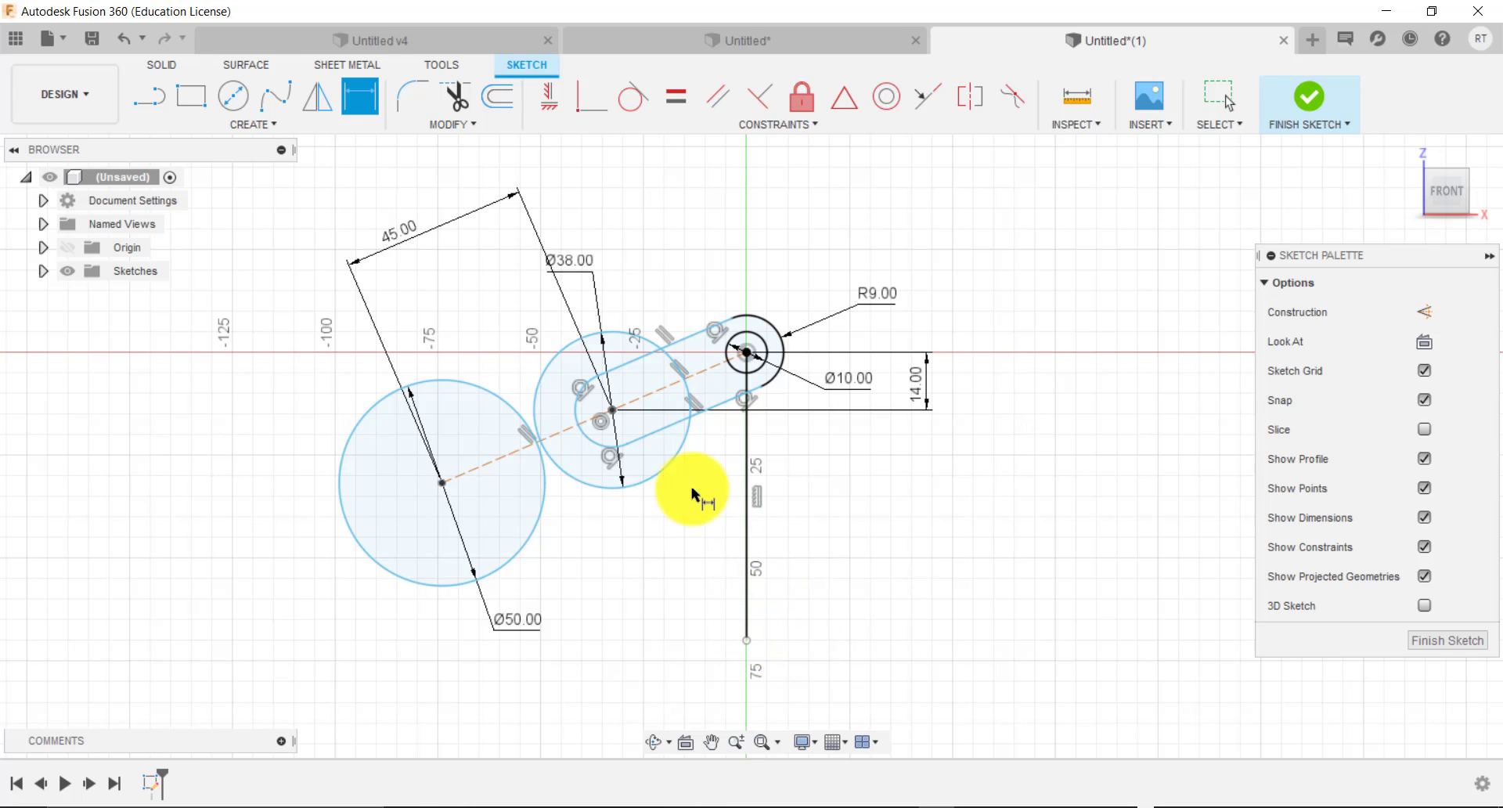
pyautogui.click(631, 403)
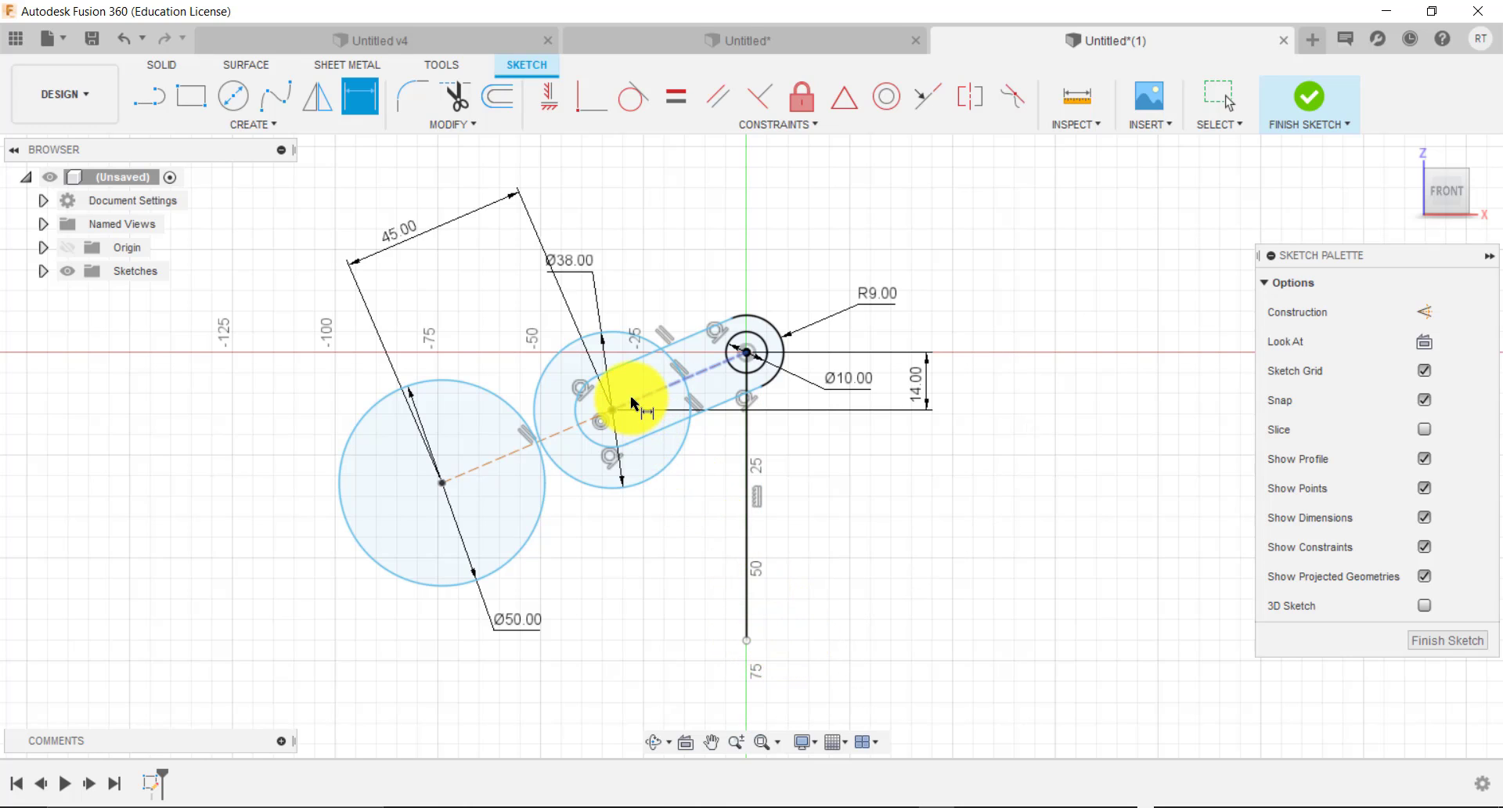
pyautogui.click(746, 471)
pyautogui.click(637, 519)
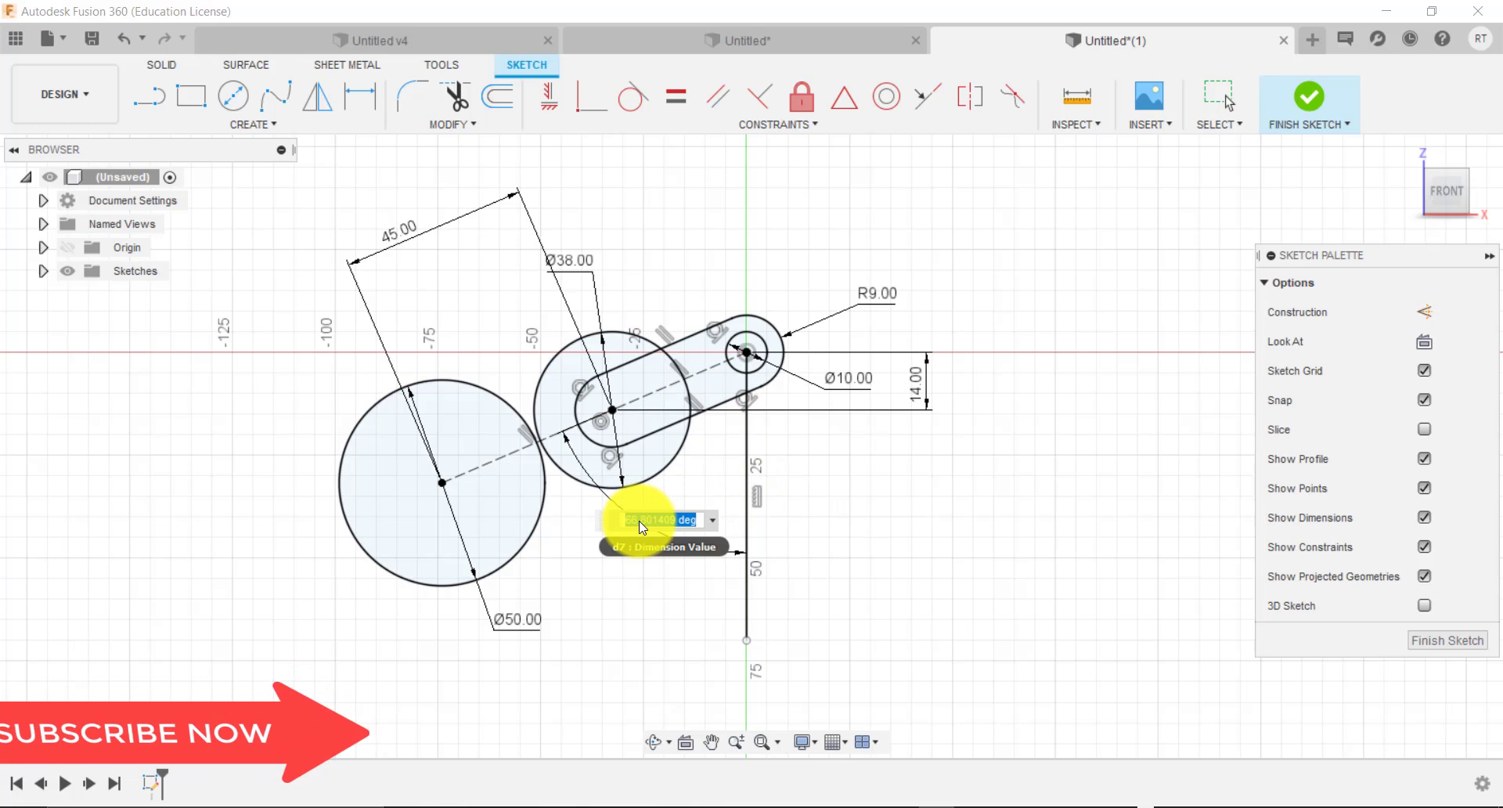
pyautogui.write('60')
pyautogui.press('Return')
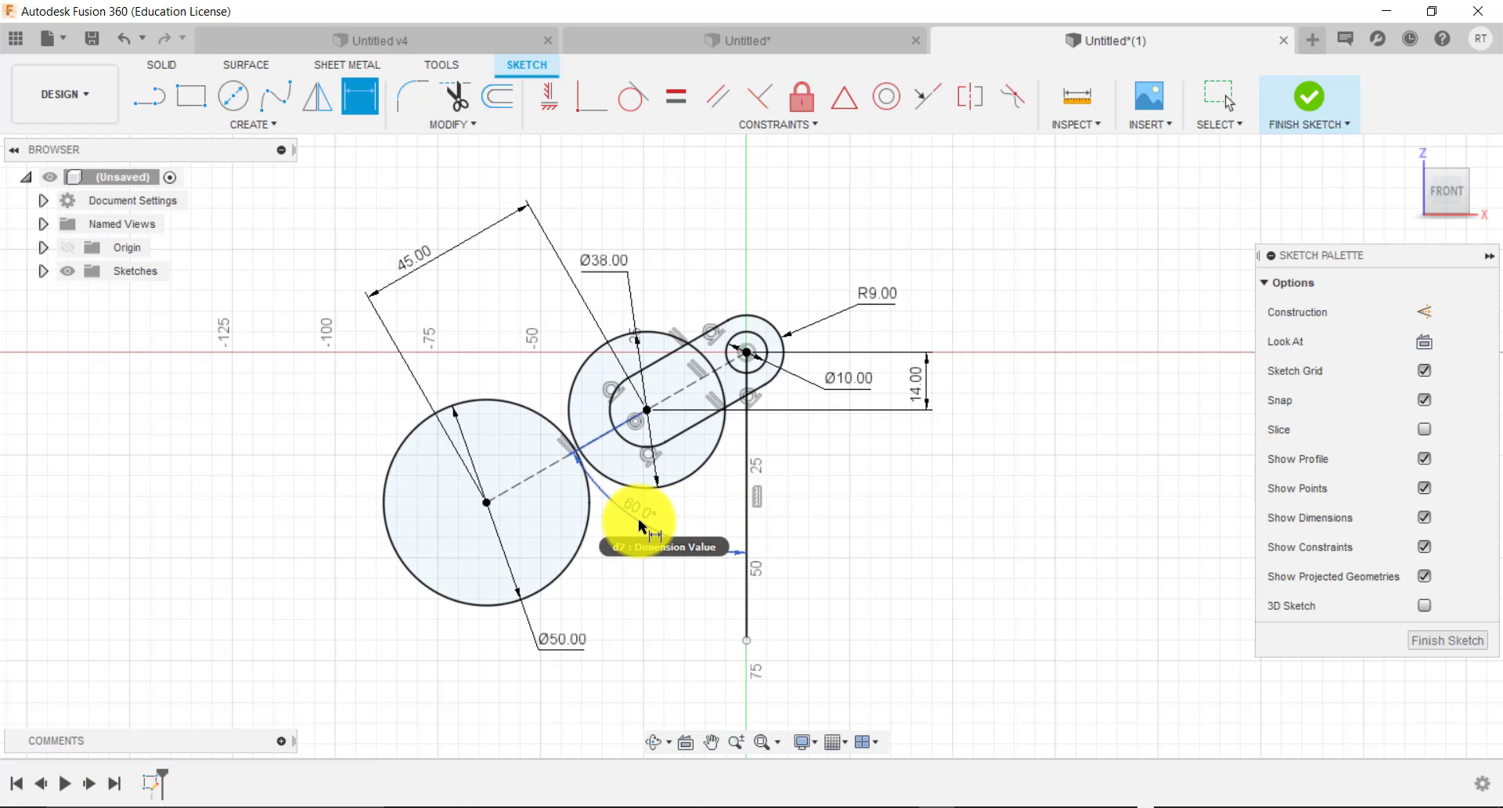
# Convert the vertical line below the origin into a construction line.
pyautogui.scroll(2, 747, 603)
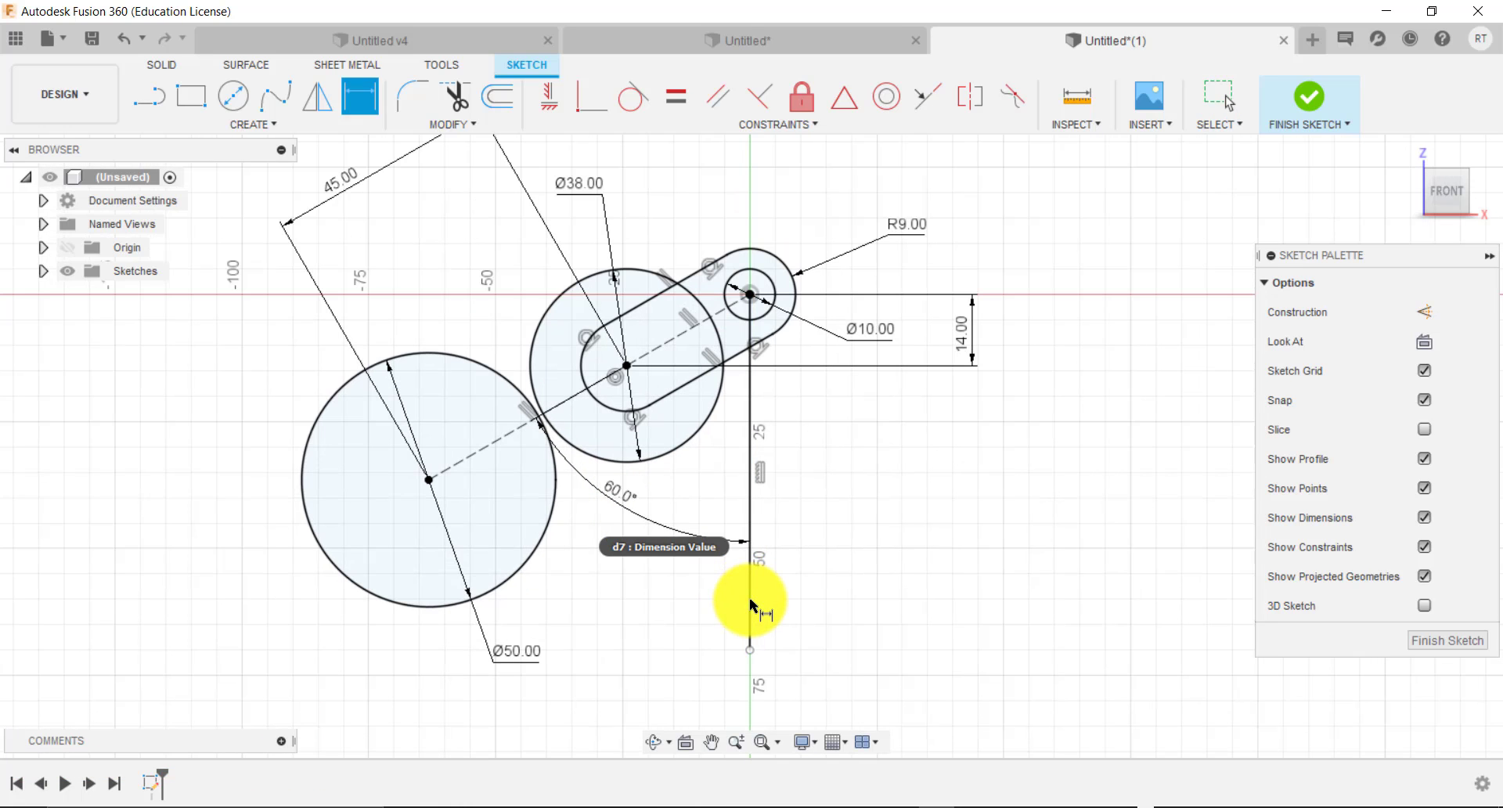
pyautogui.press('Escape')
pyautogui.click(750, 601)
pyautogui.press('x')
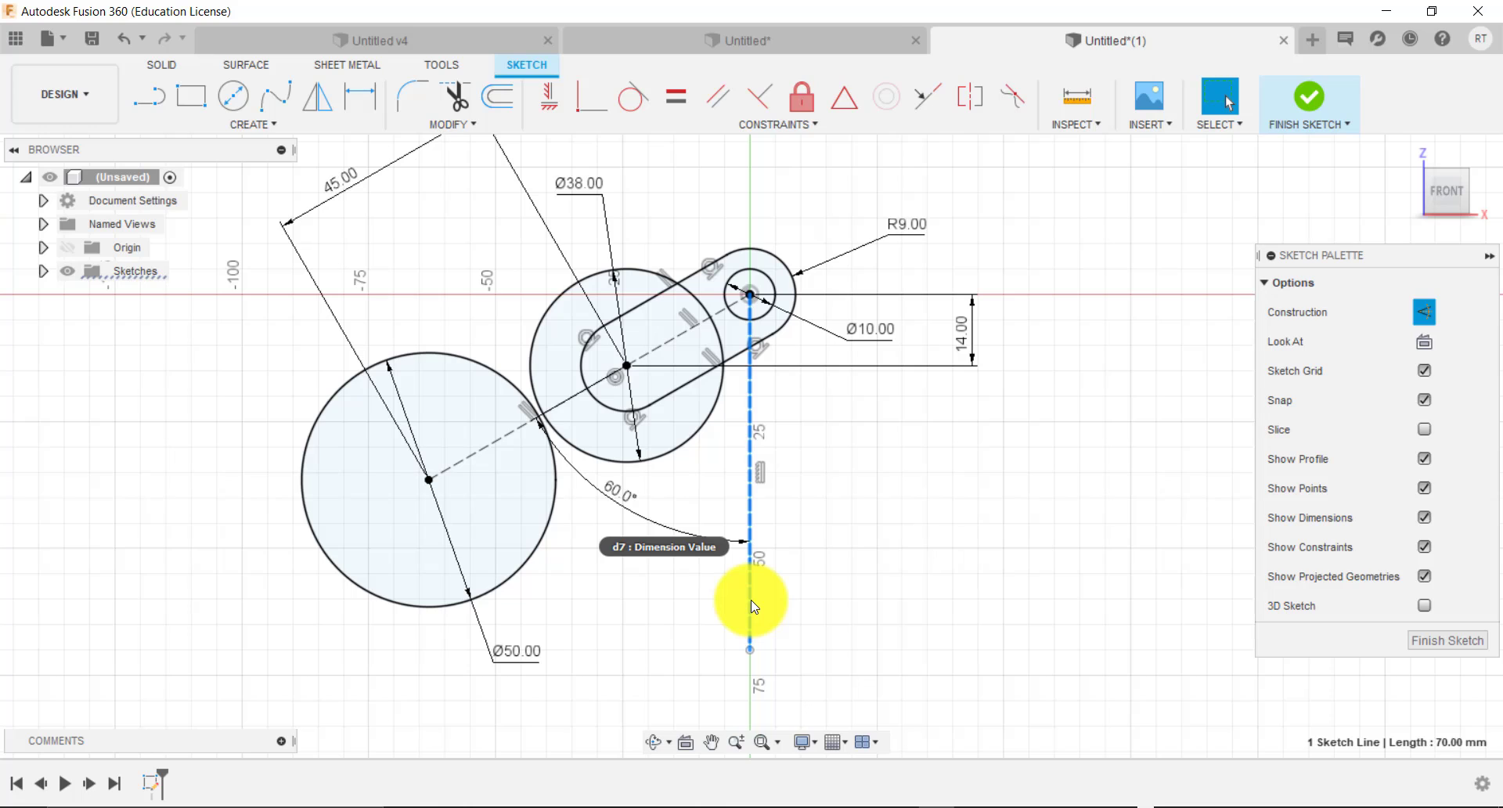
pyautogui.press('Escape')
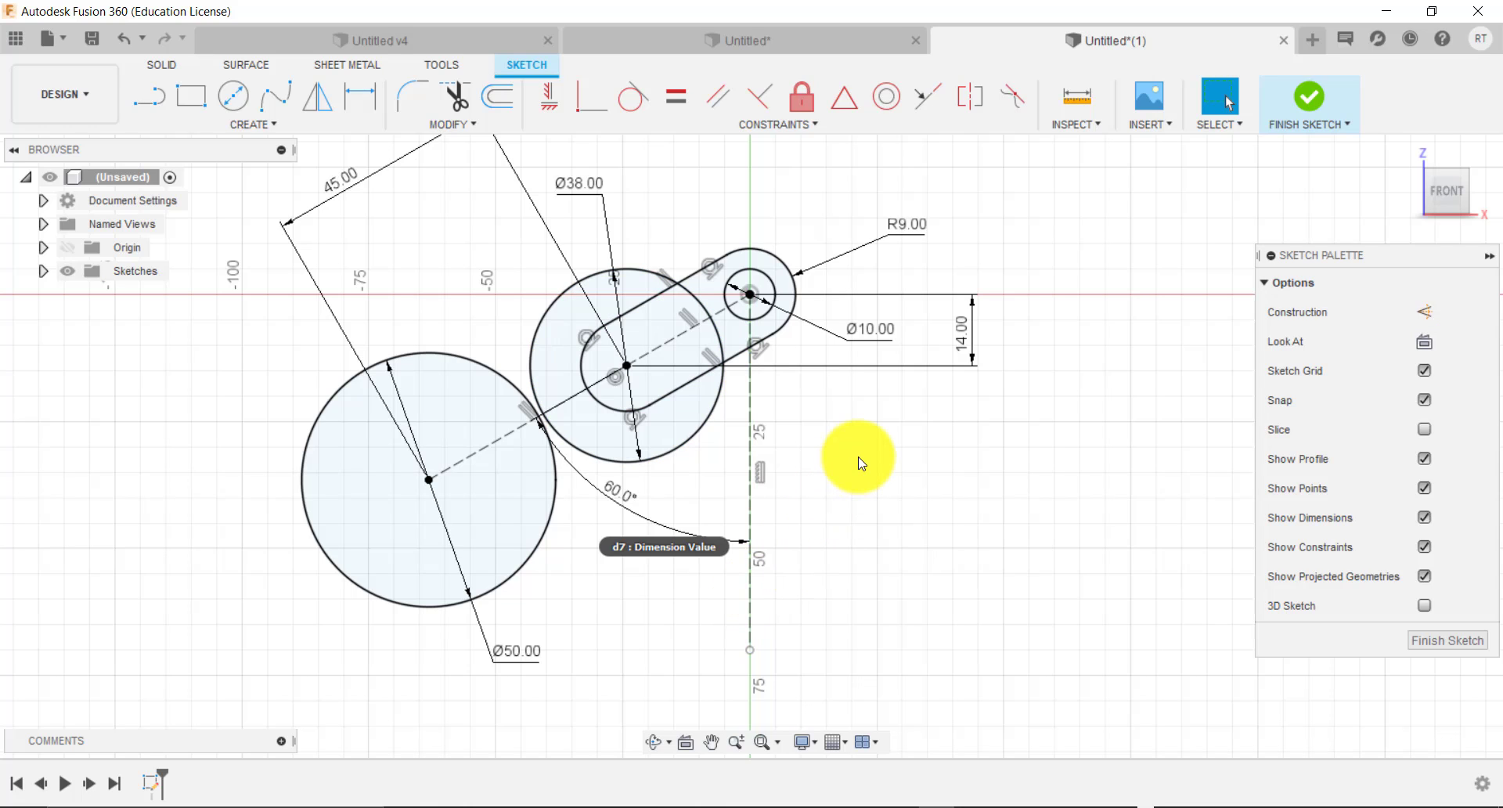
# Draw a three-point arc bulging upward from the top of the 50 mm circle to the upper left of the 38 mm circle.
pyautogui.click(243, 124)
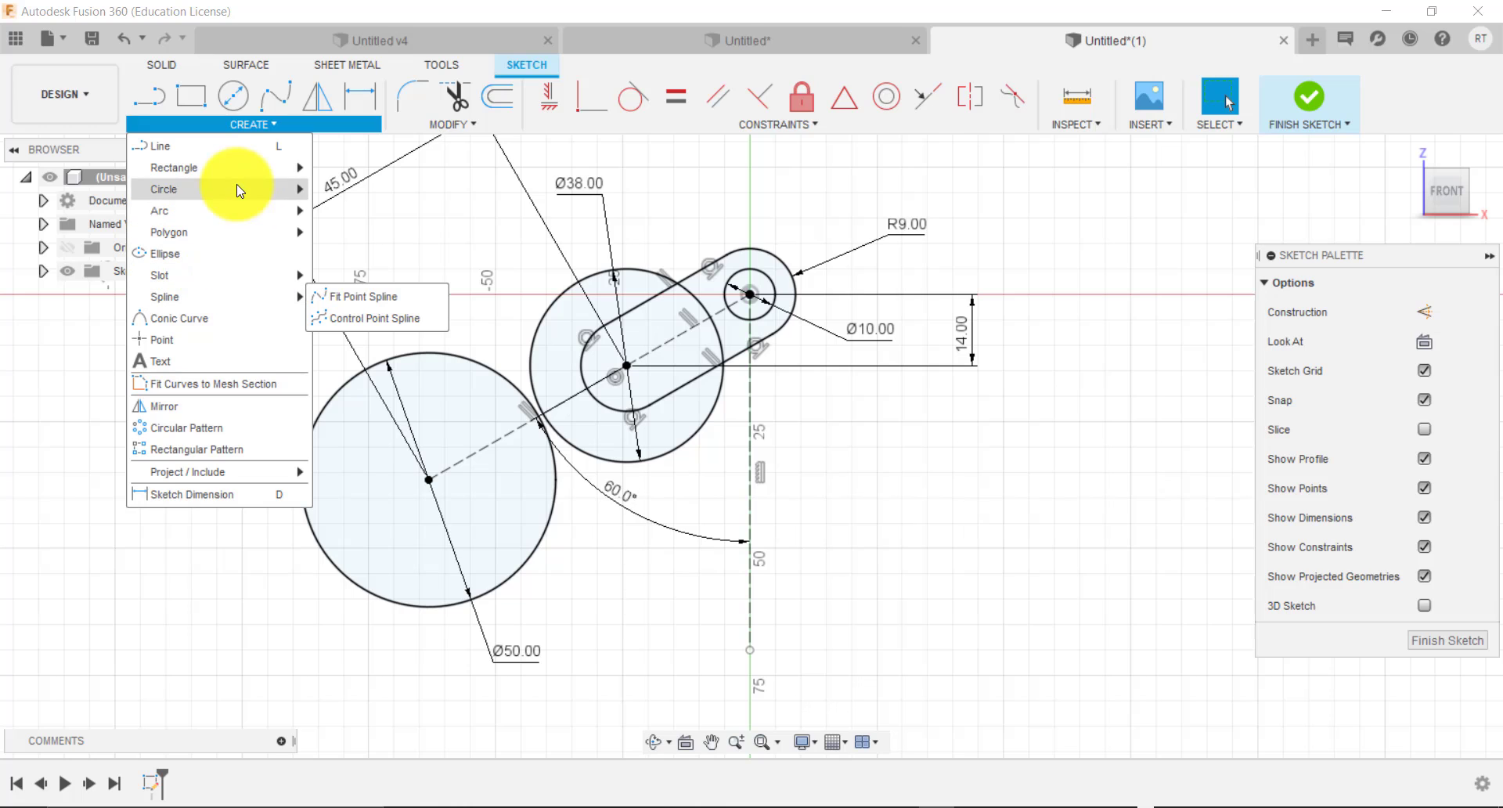
pyautogui.moveTo(238, 189)
pyautogui.click(321, 213)
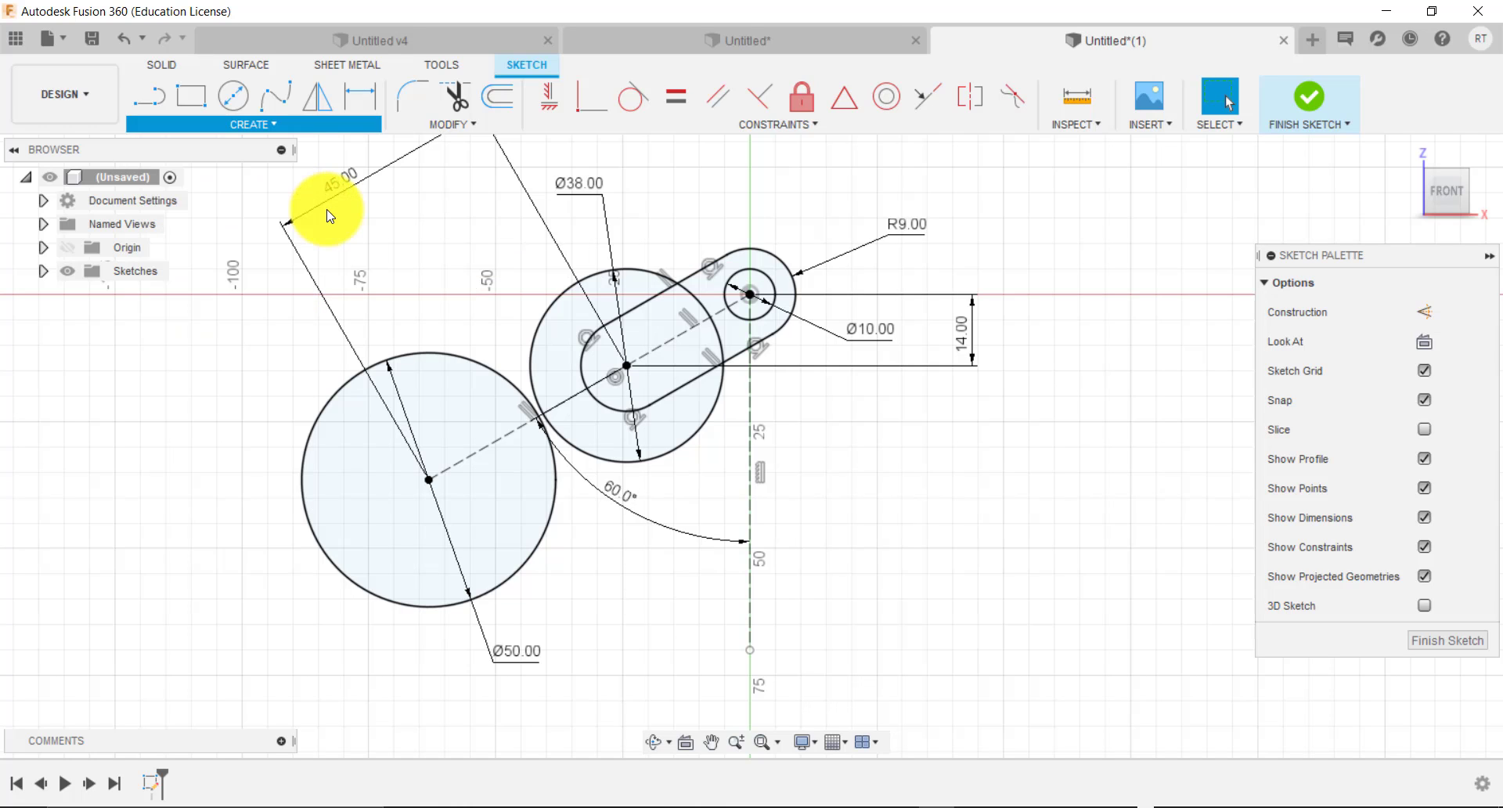
pyautogui.click(398, 354)
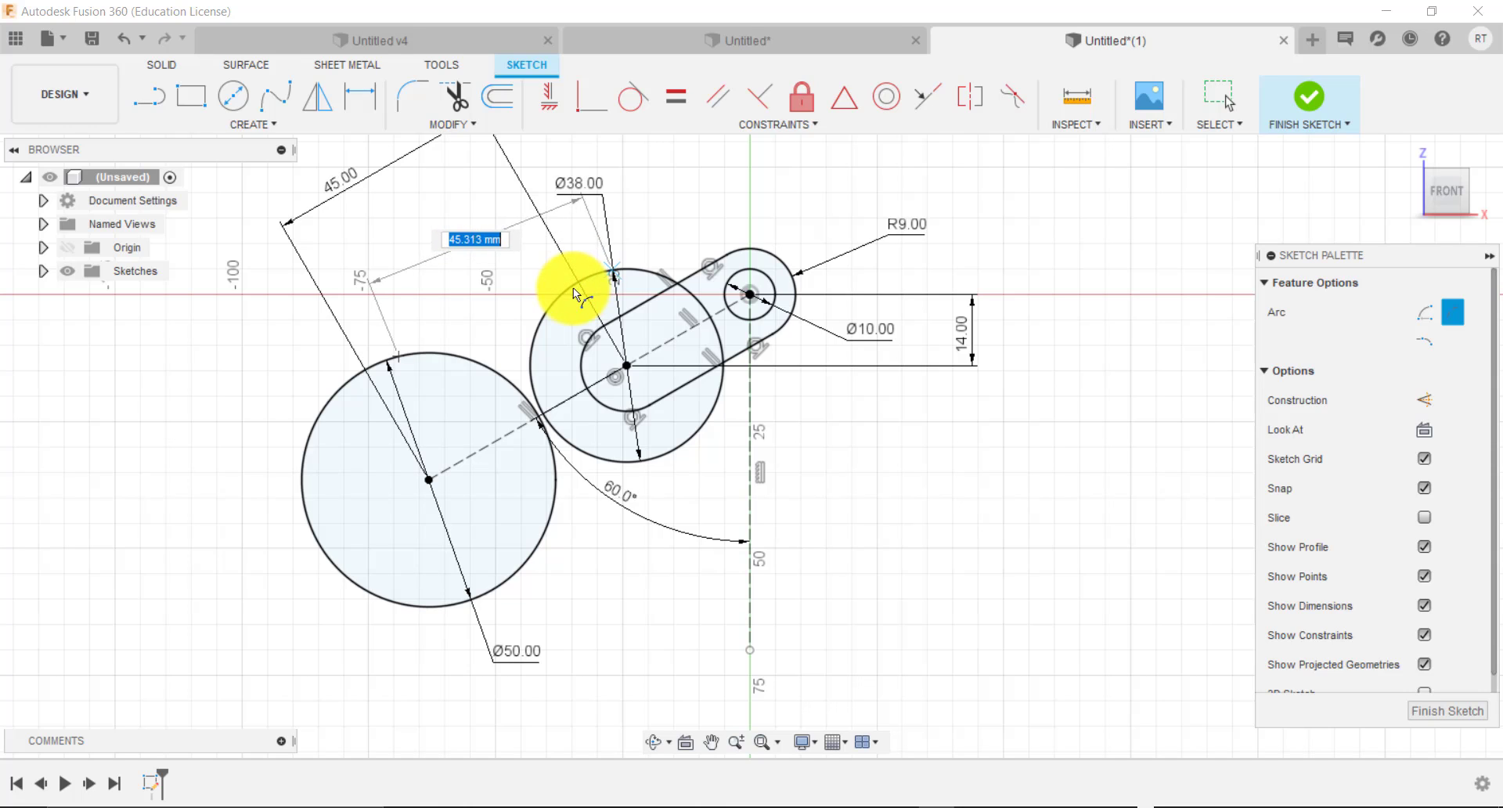
pyautogui.click(563, 293)
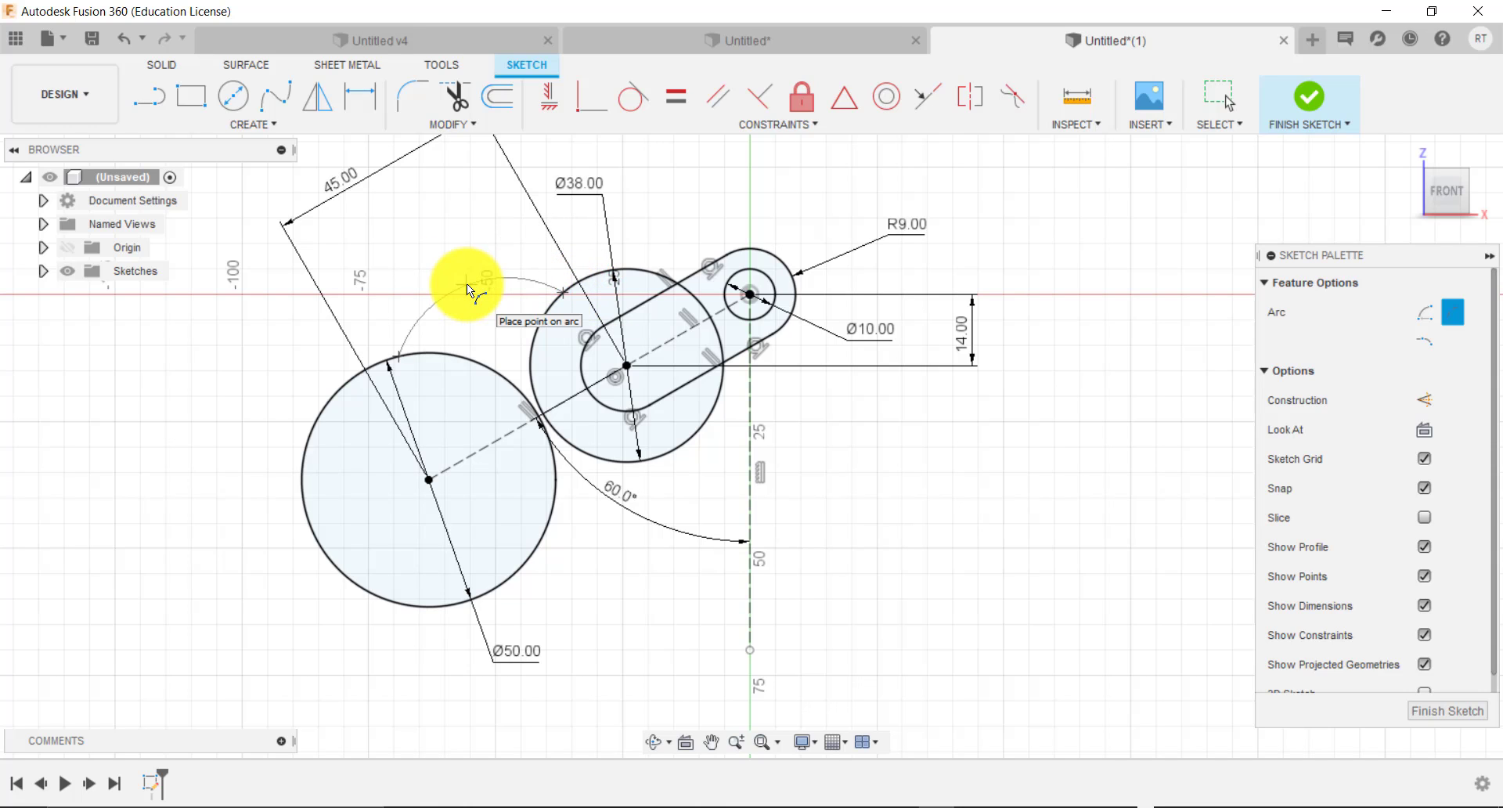
pyautogui.click(466, 283)
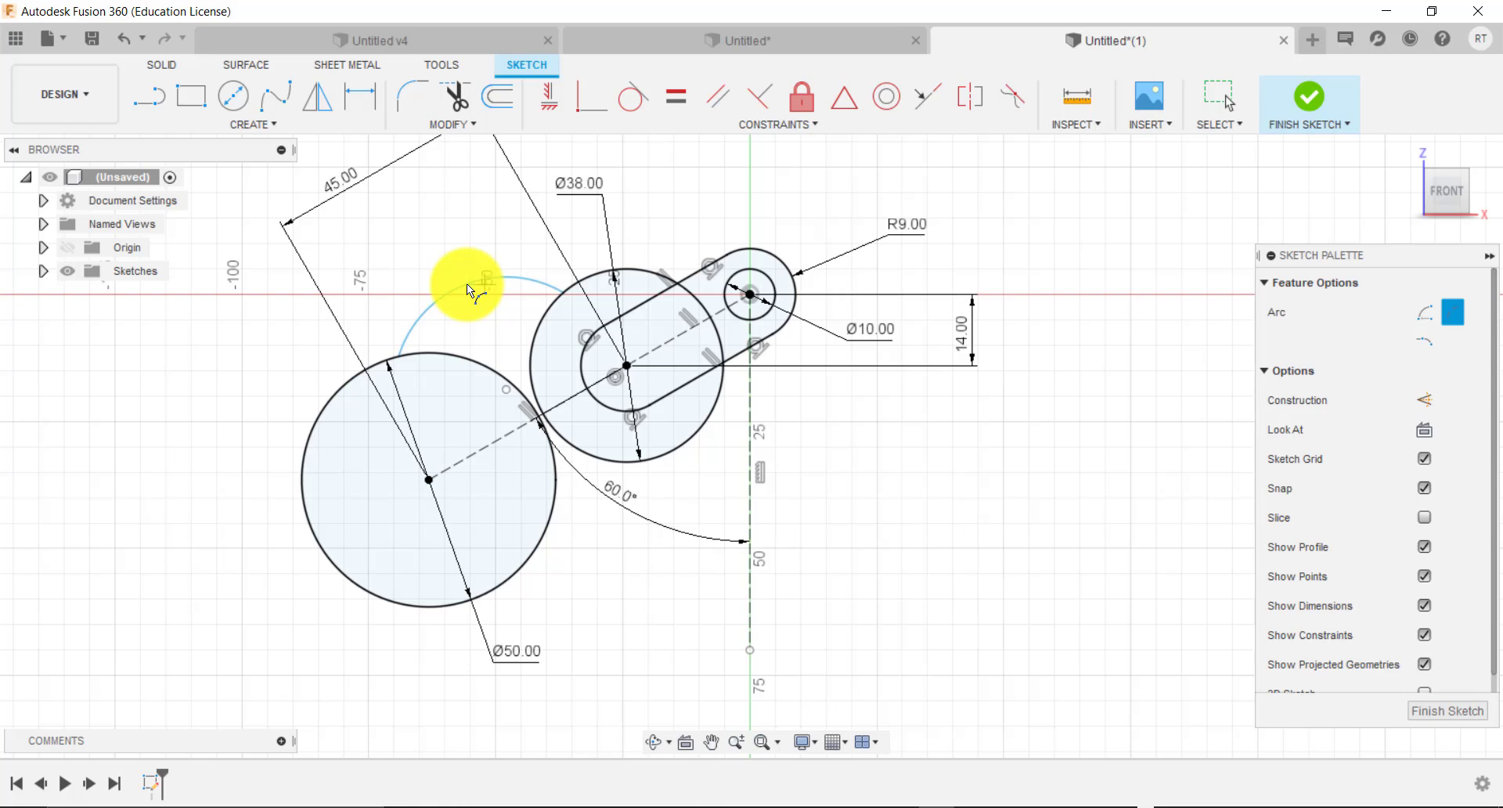
# Dimension the arc bridging the two large circles with a radius of 76 mm.
pyautogui.press('d')
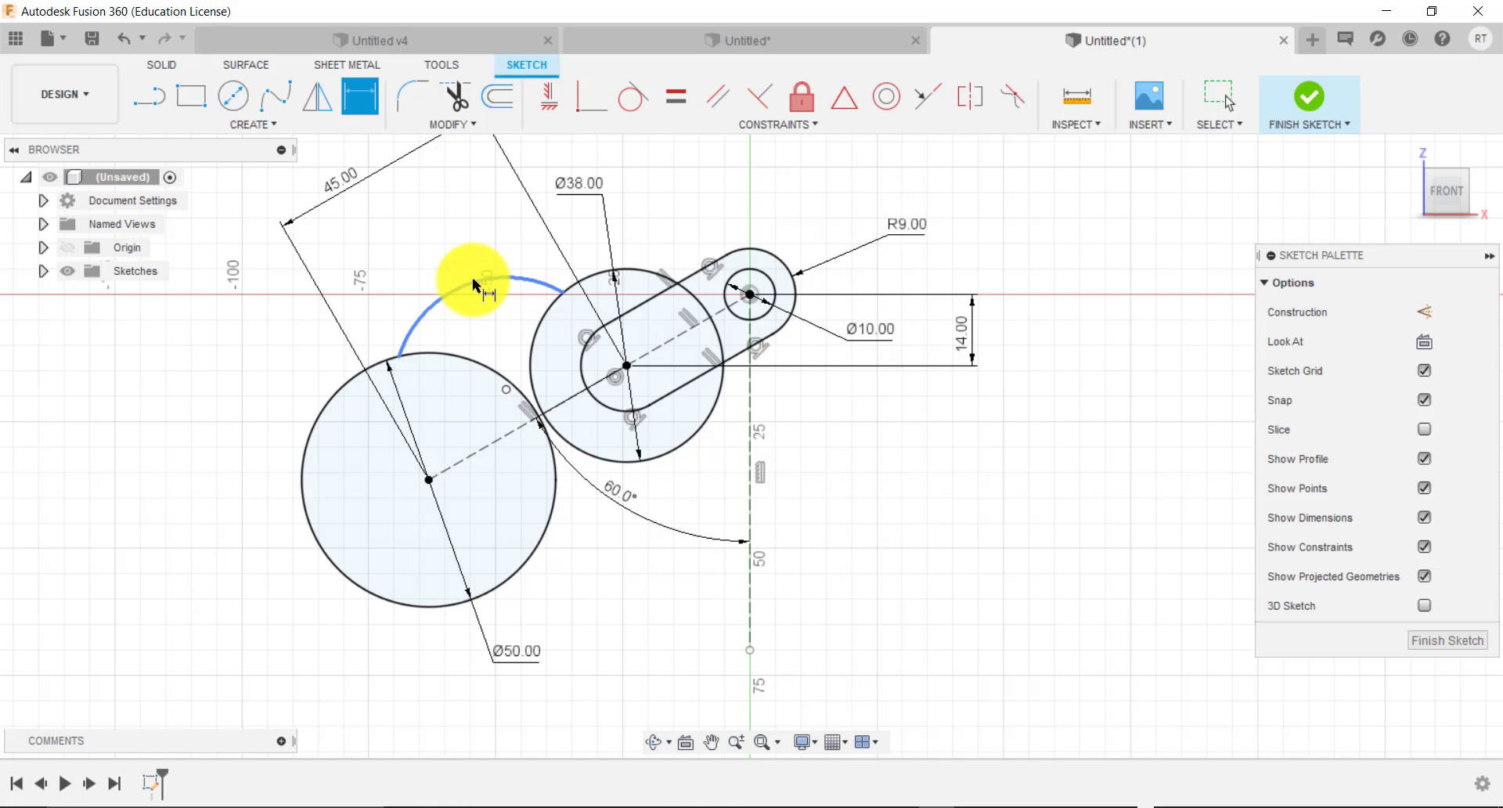
pyautogui.click(473, 277)
pyautogui.click(482, 249)
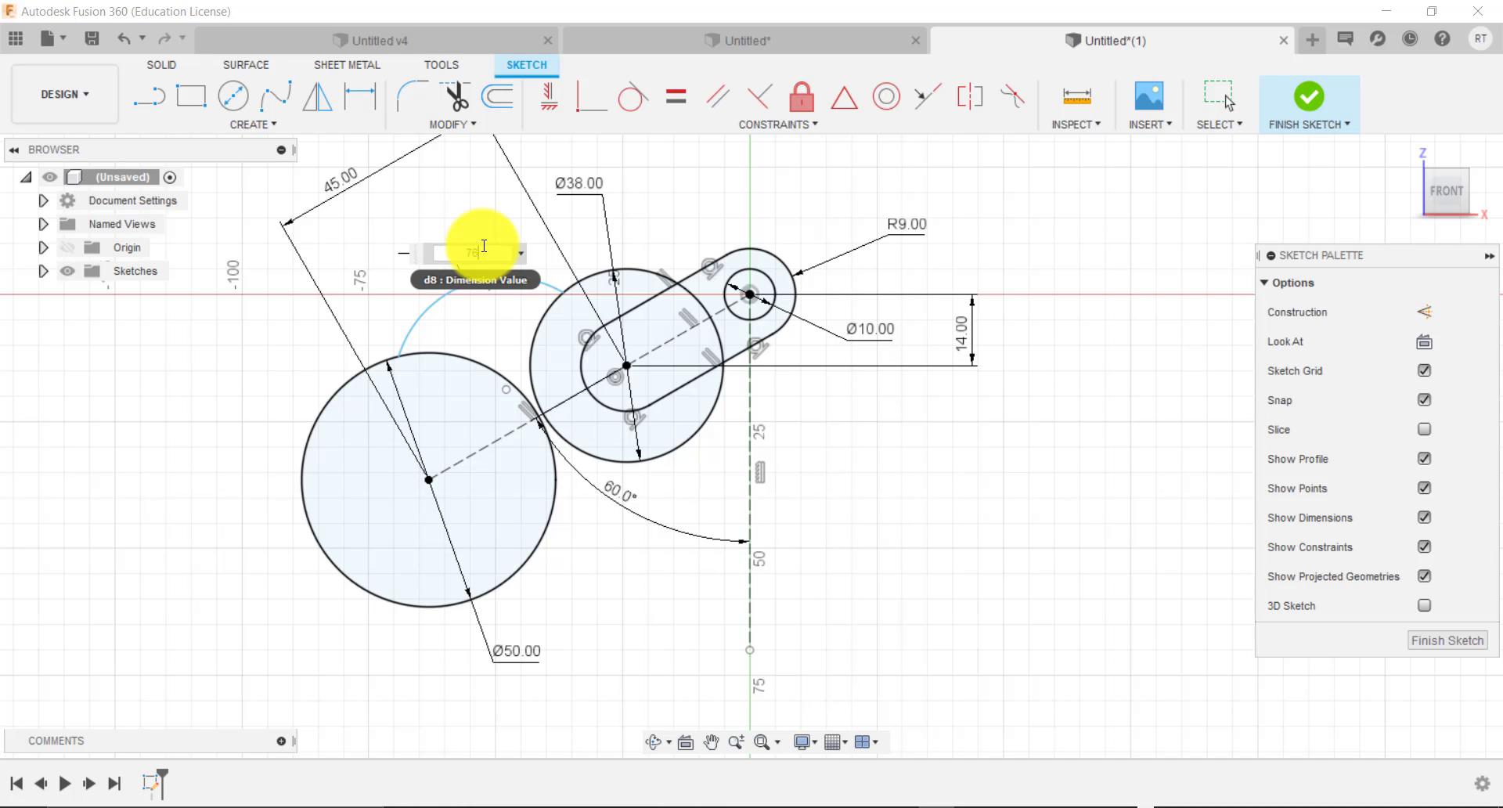
pyautogui.press('Return')
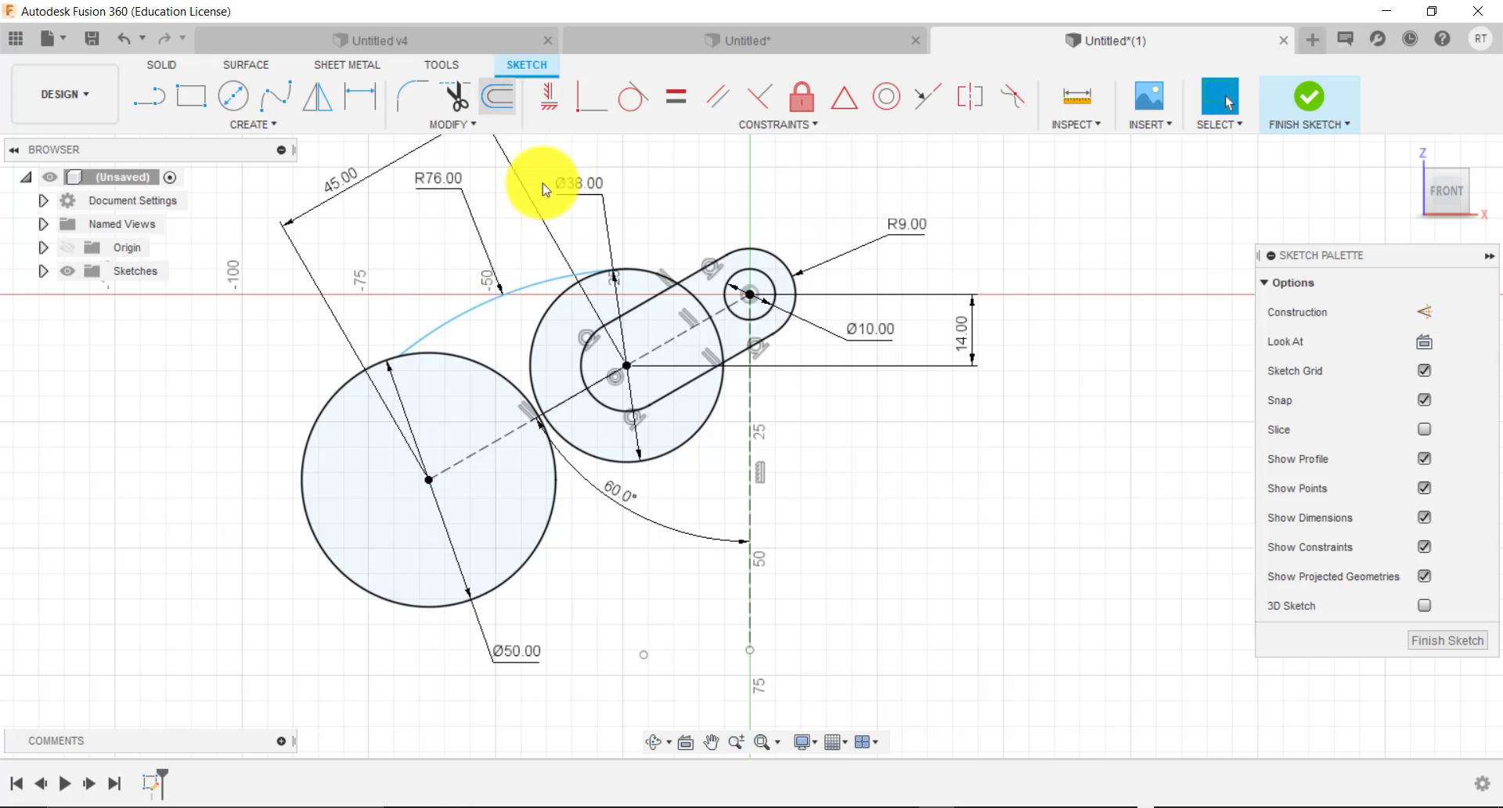
# Try to make the 76 mm arc tangent to the 50 mm and 38 mm circles, then undo those constraints.
pyautogui.click(623, 97)
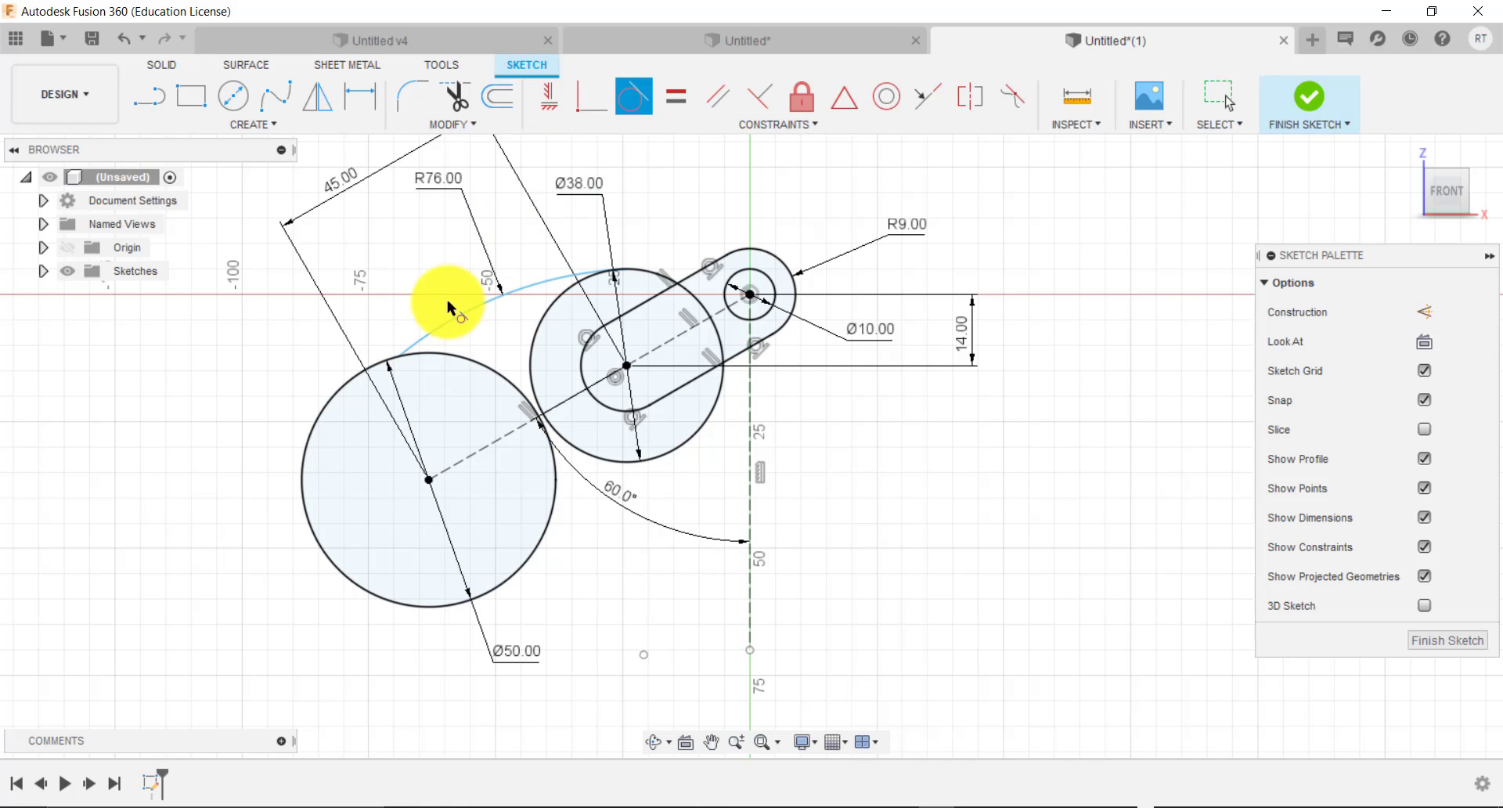
pyautogui.click(404, 352)
pyautogui.click(417, 337)
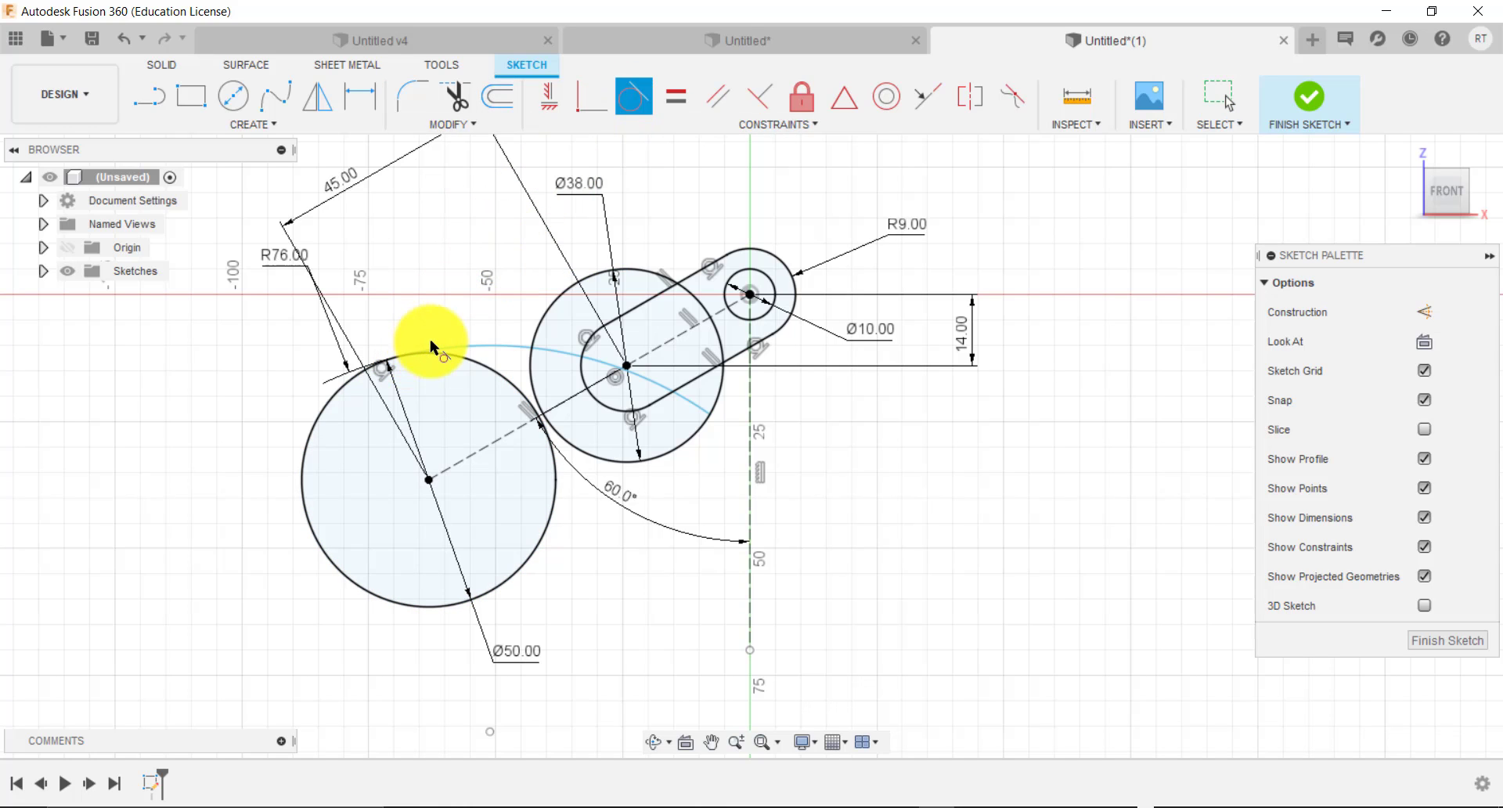
pyautogui.click(565, 354)
pyautogui.click(566, 290)
pyautogui.click(519, 396)
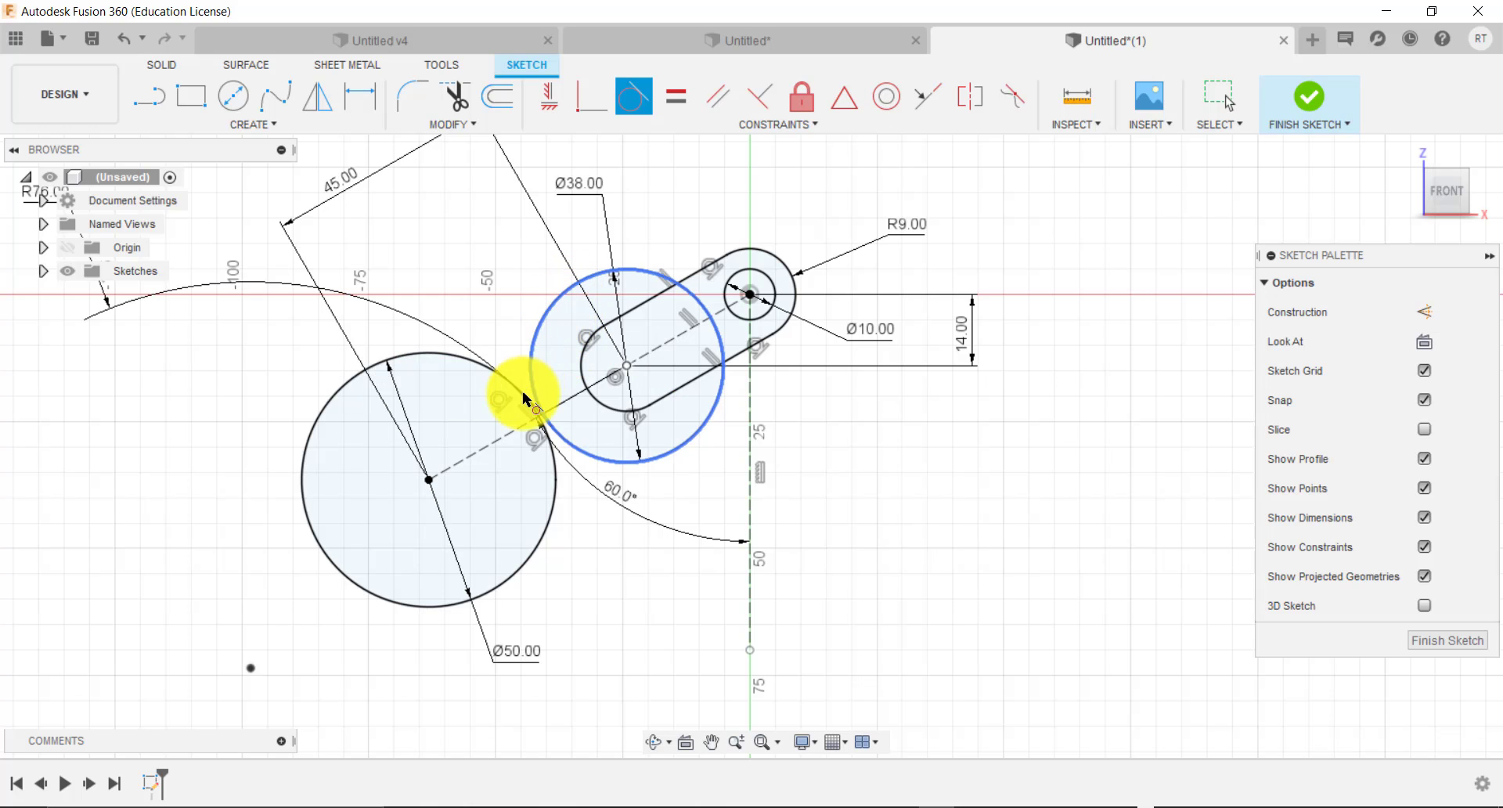
pyautogui.scroll(-4, 522, 397)
pyautogui.click(525, 396)
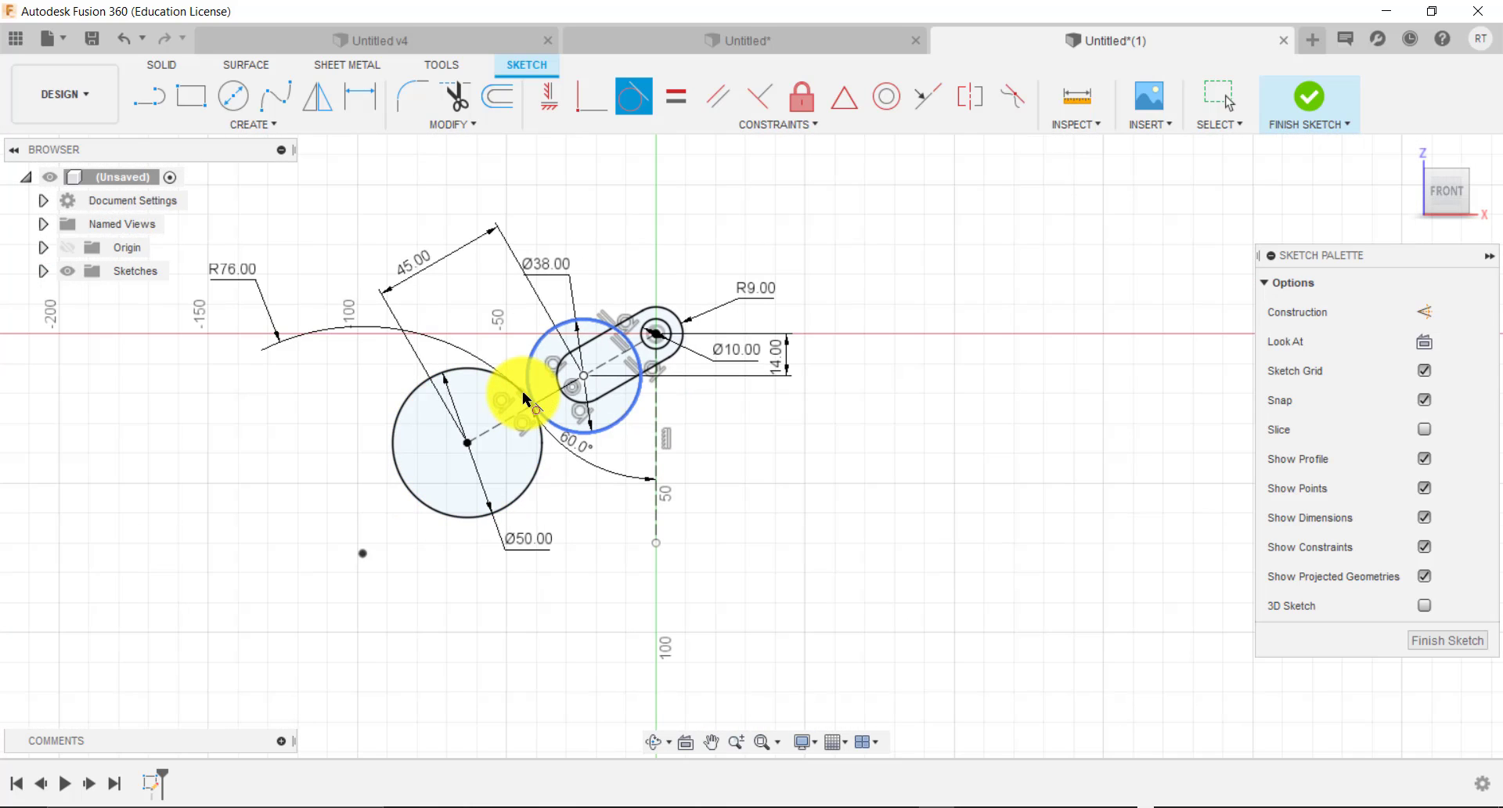
pyautogui.scroll(3, 523, 398)
pyautogui.press('Escape')
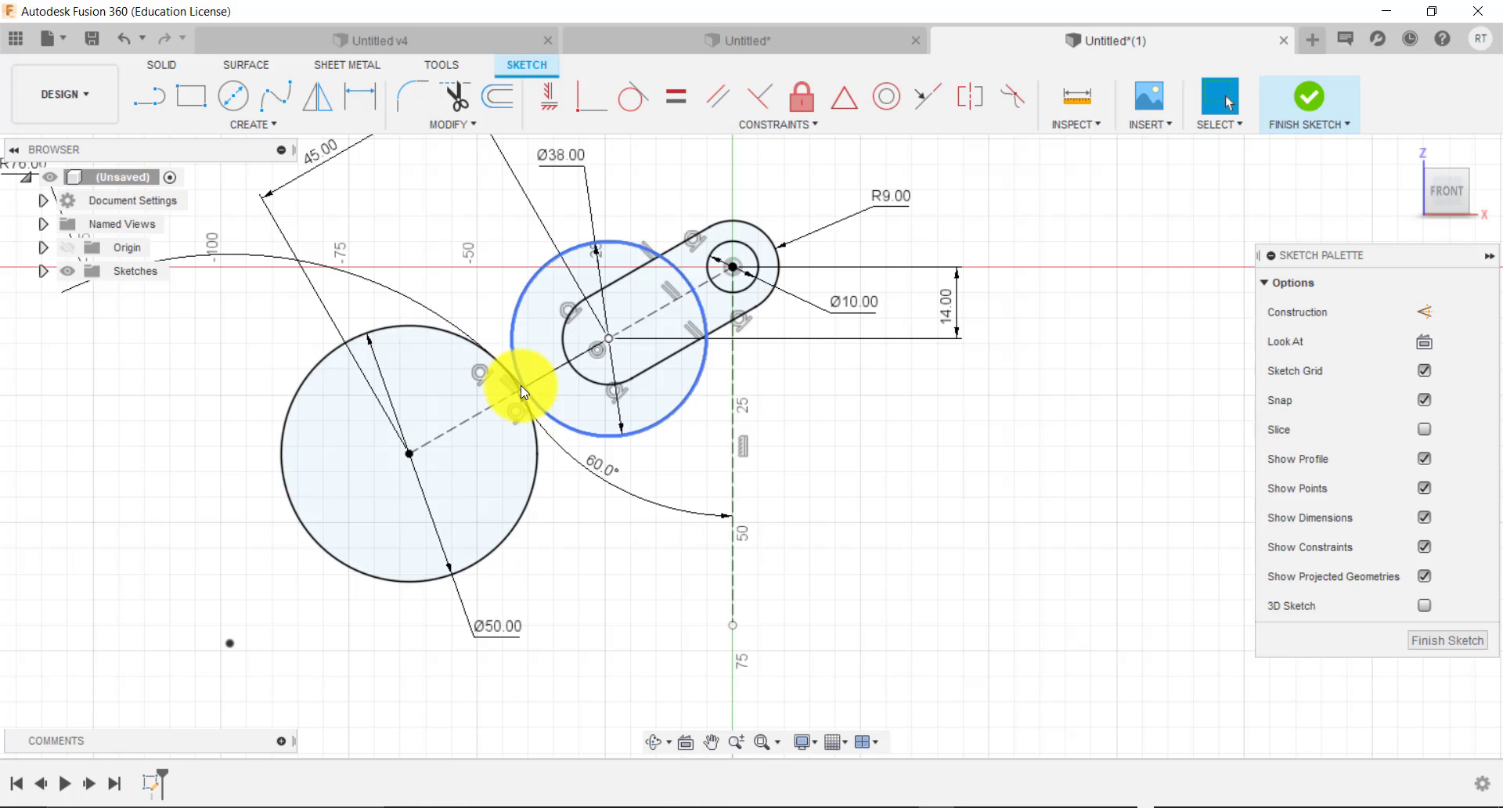
pyautogui.click(520, 386)
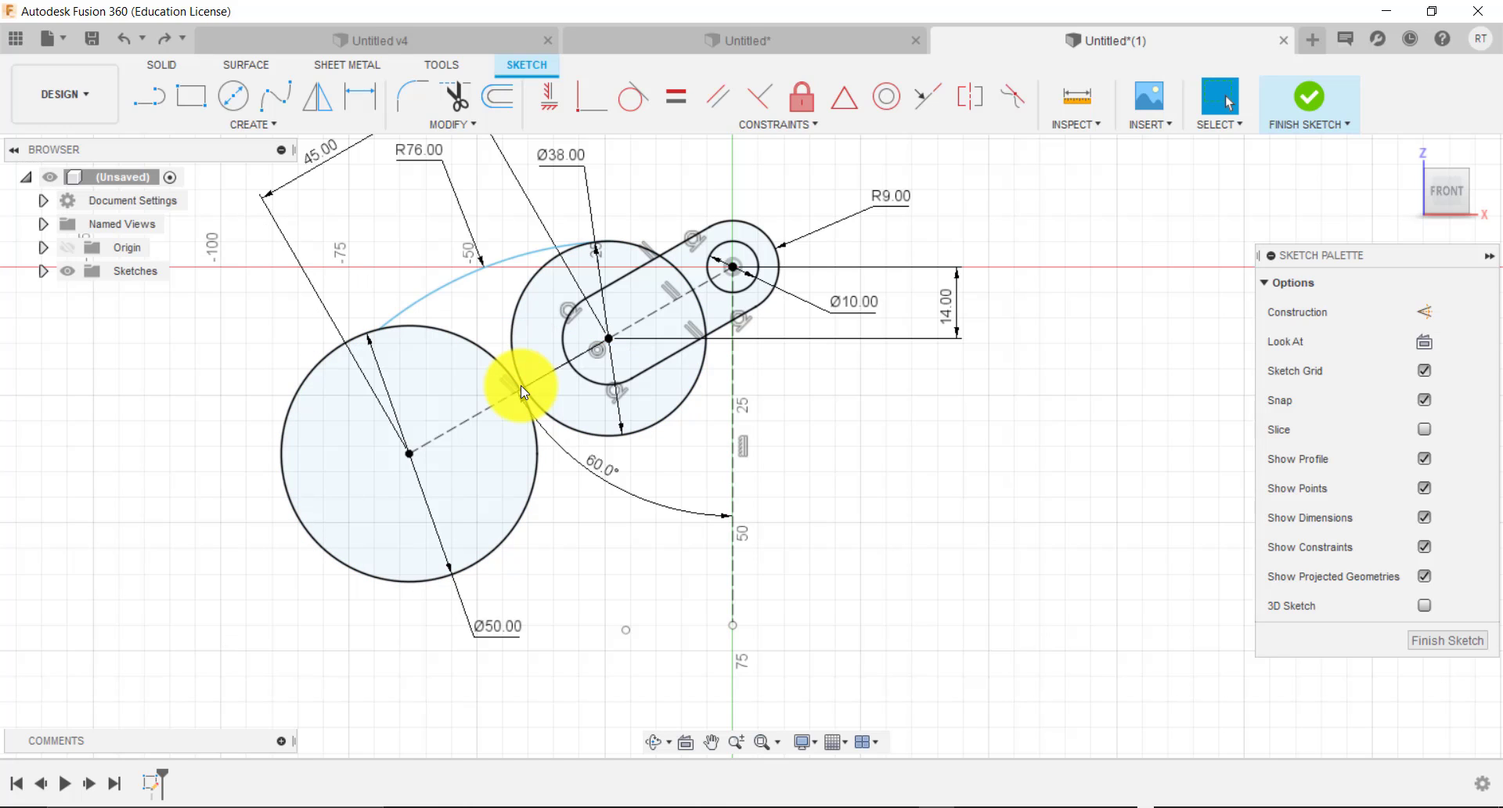
# Delete the radius dimension of the arc bridging the two large circles.
pyautogui.click(472, 260)
pyautogui.click(426, 152)
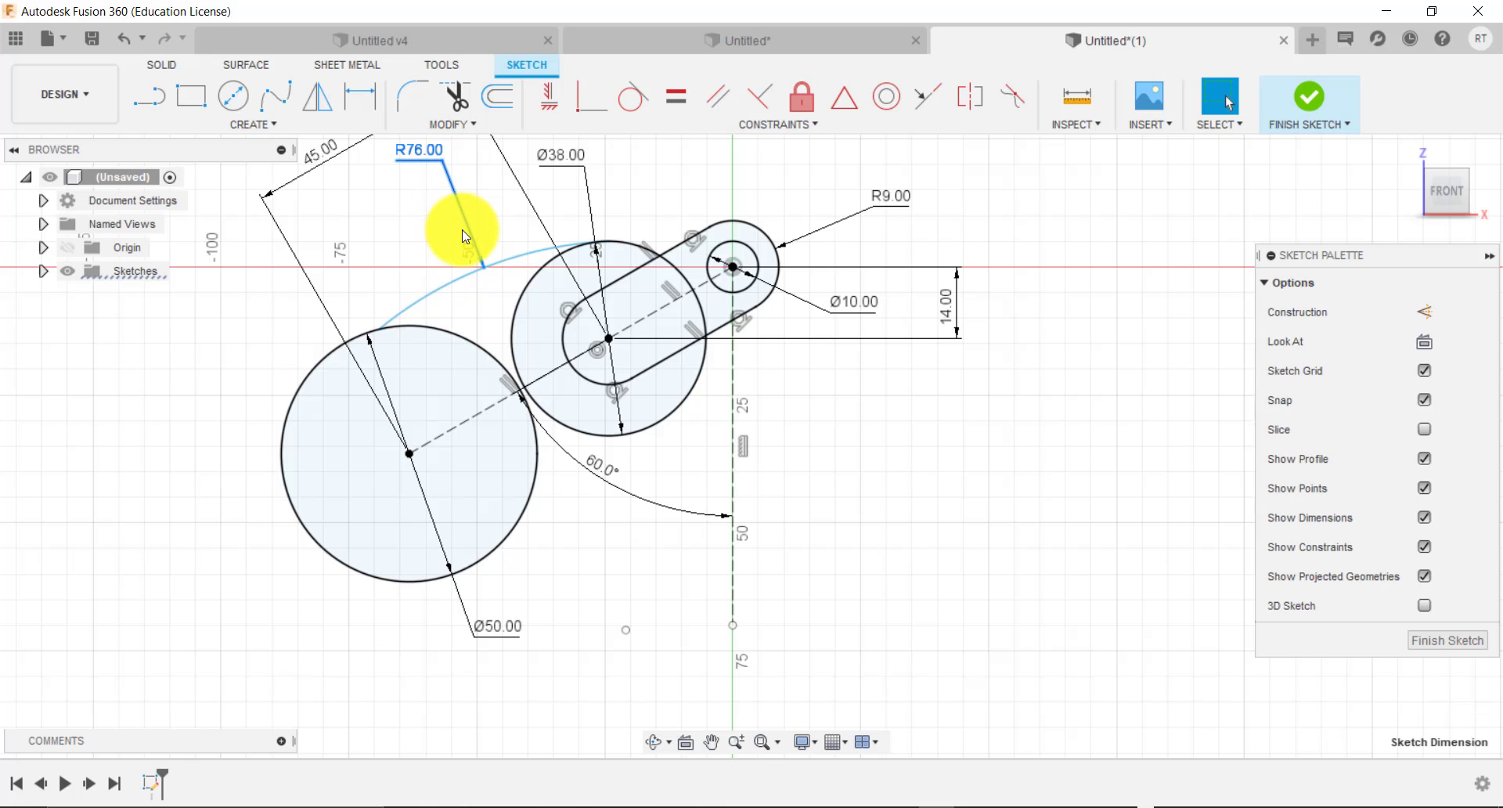
pyautogui.press('Delete')
# Apply a tangent constraint between the bridging arc and the 50 mm circle.
pyautogui.click(459, 274)
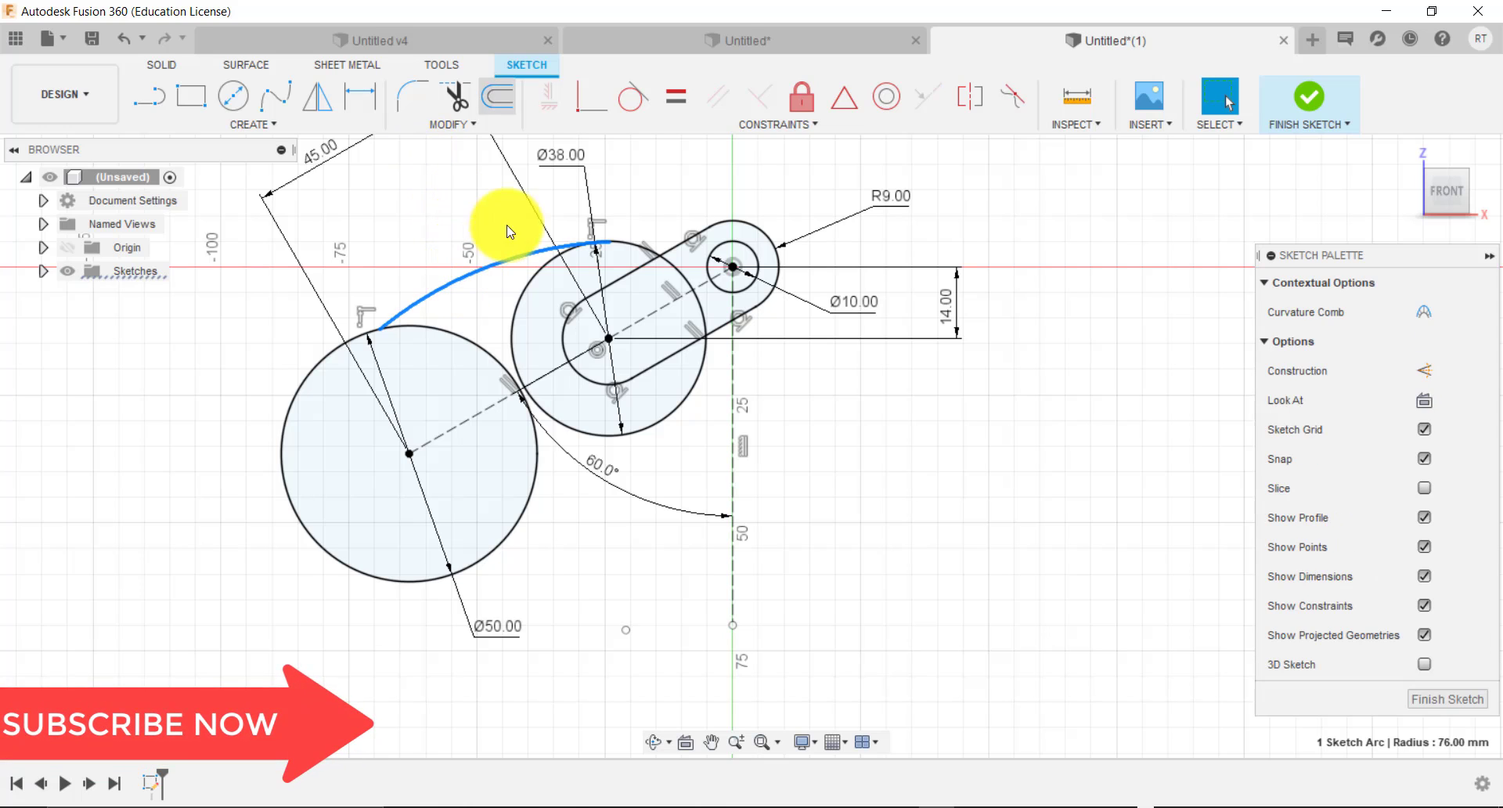
pyautogui.click(633, 96)
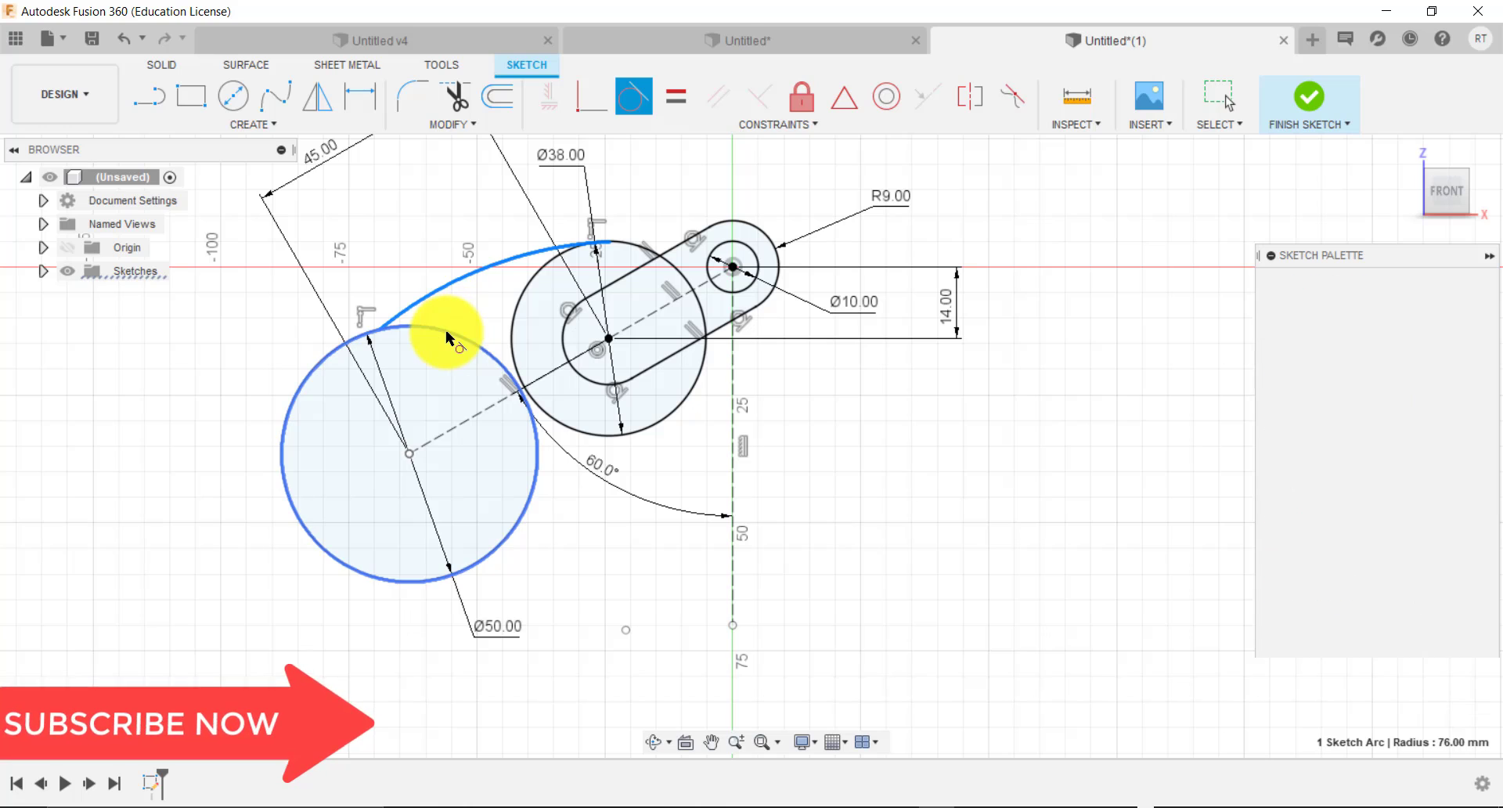
pyautogui.click(445, 330)
# Try to make the bridging arc tangent to the 38 mm circle.
pyautogui.click(482, 312)
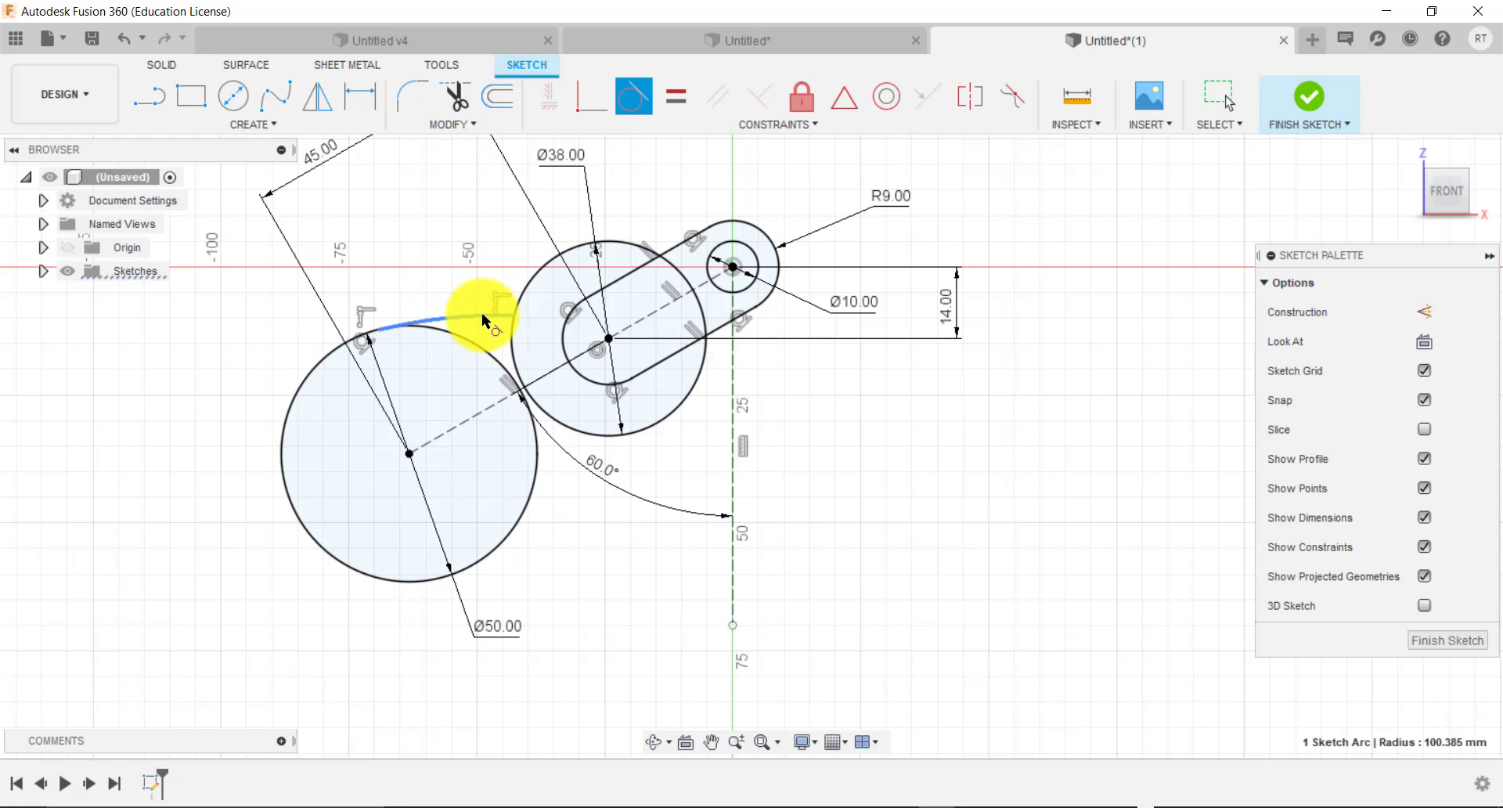
pyautogui.click(523, 289)
pyautogui.click(521, 289)
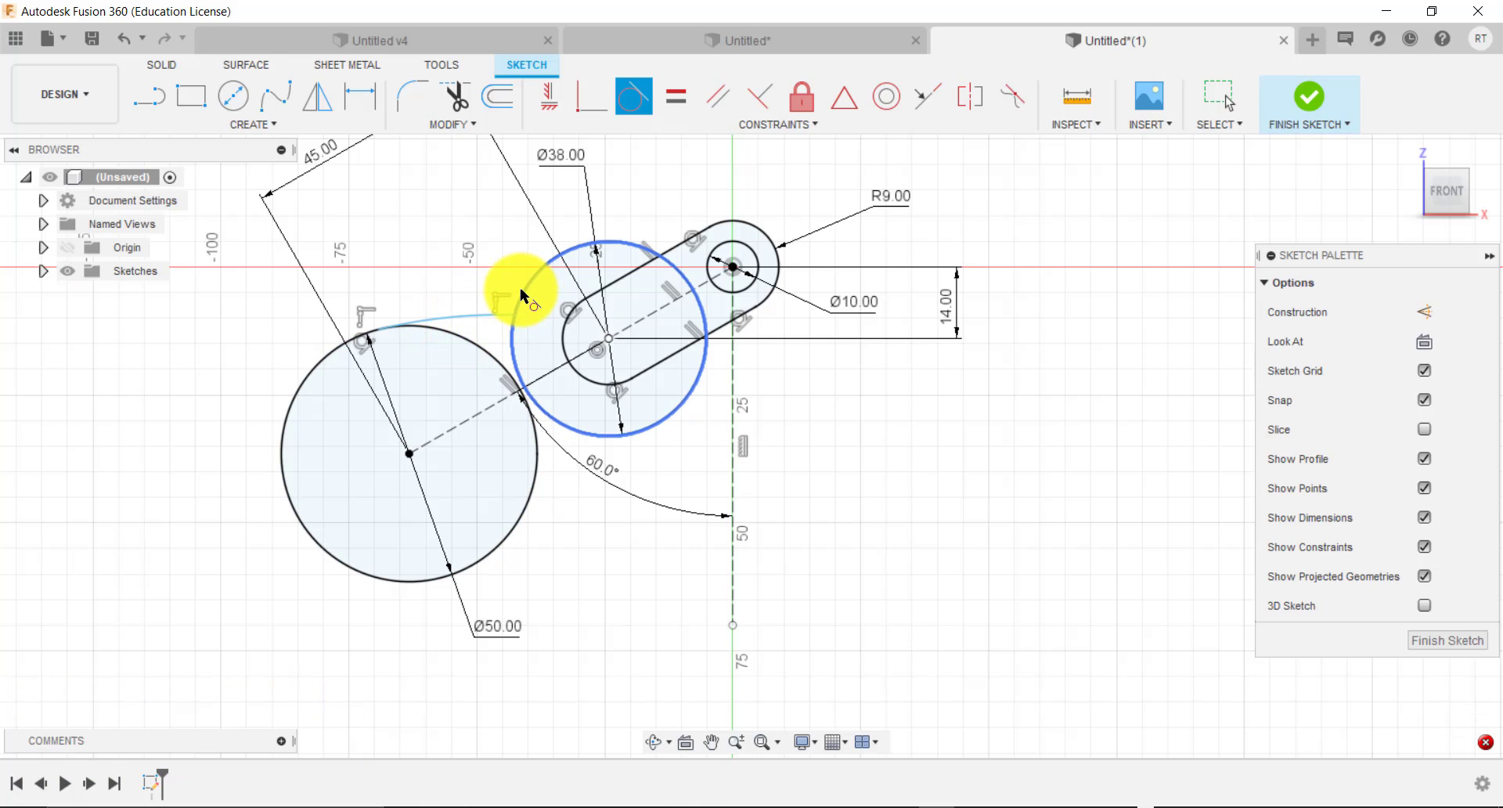
pyautogui.click(484, 313)
pyautogui.press('Escape')
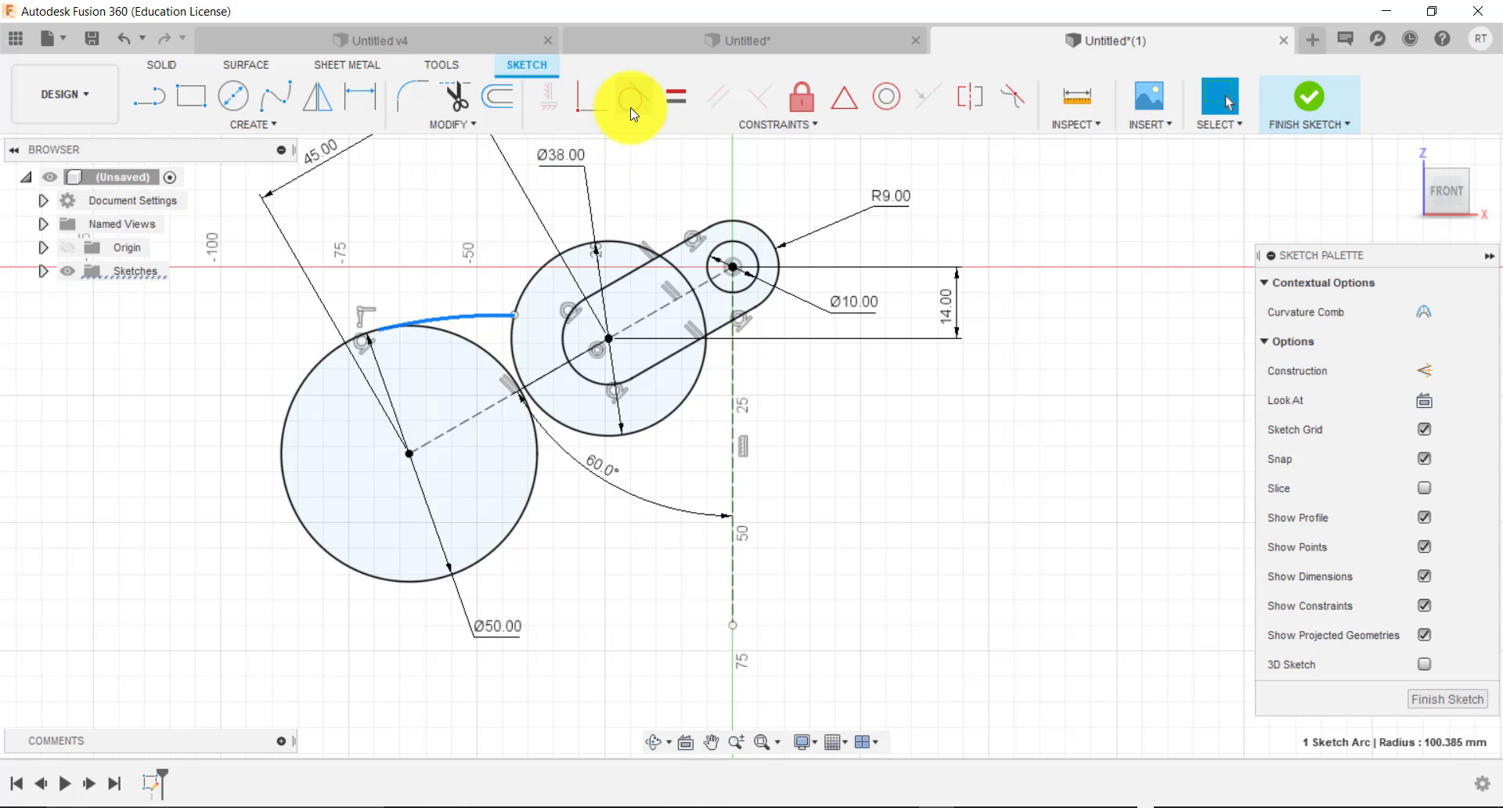
pyautogui.click(633, 97)
pyautogui.click(551, 263)
pyautogui.click(516, 318)
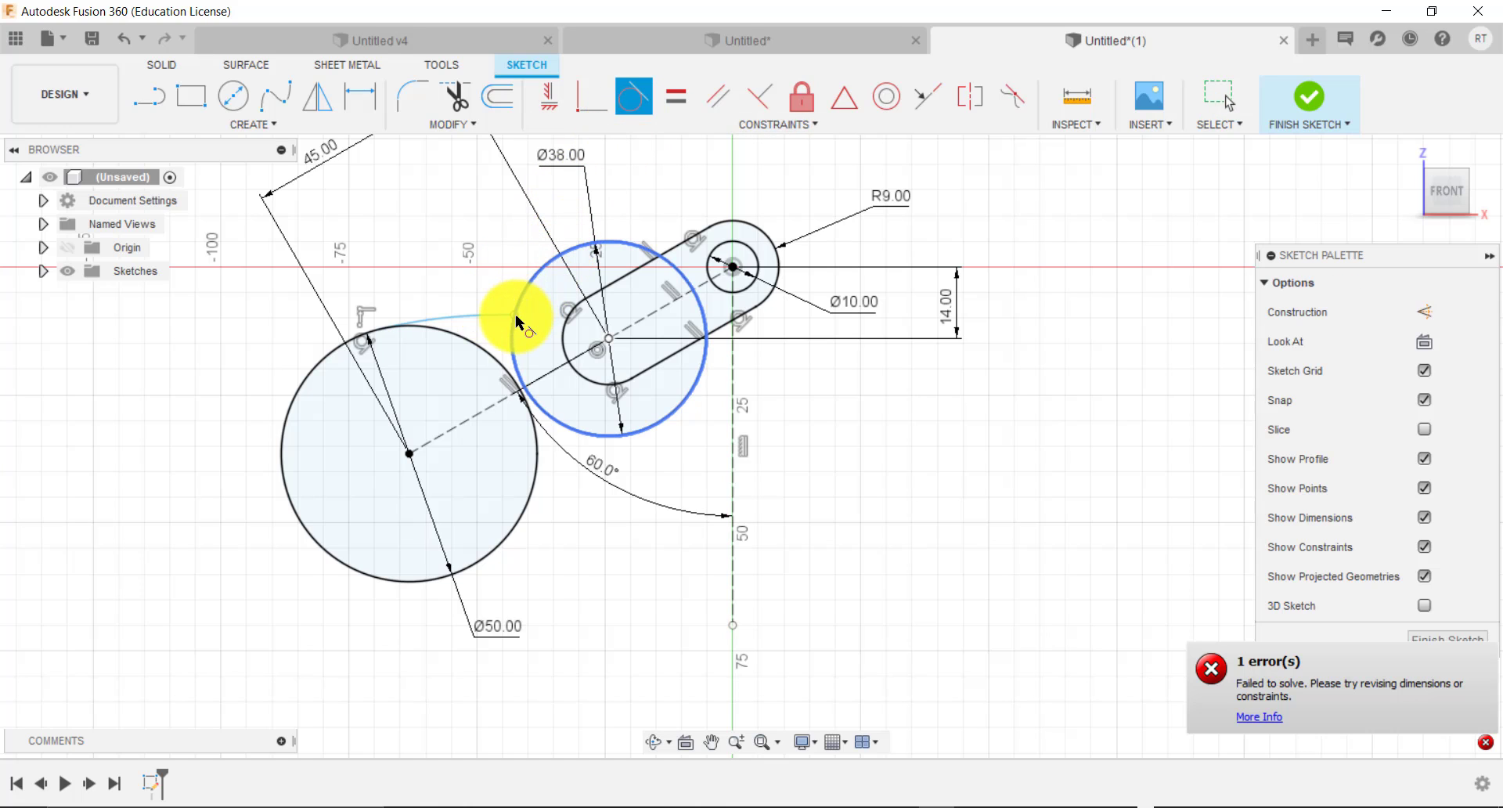
# Move the upper bridging arc's free end near the top of the 38 mm circle and make the arc tangent to that circle.
pyautogui.moveTo(509, 318)
pyautogui.mouseDown()
pyautogui.moveTo(538, 255)
pyautogui.moveTo(572, 252)
pyautogui.mouseUp()
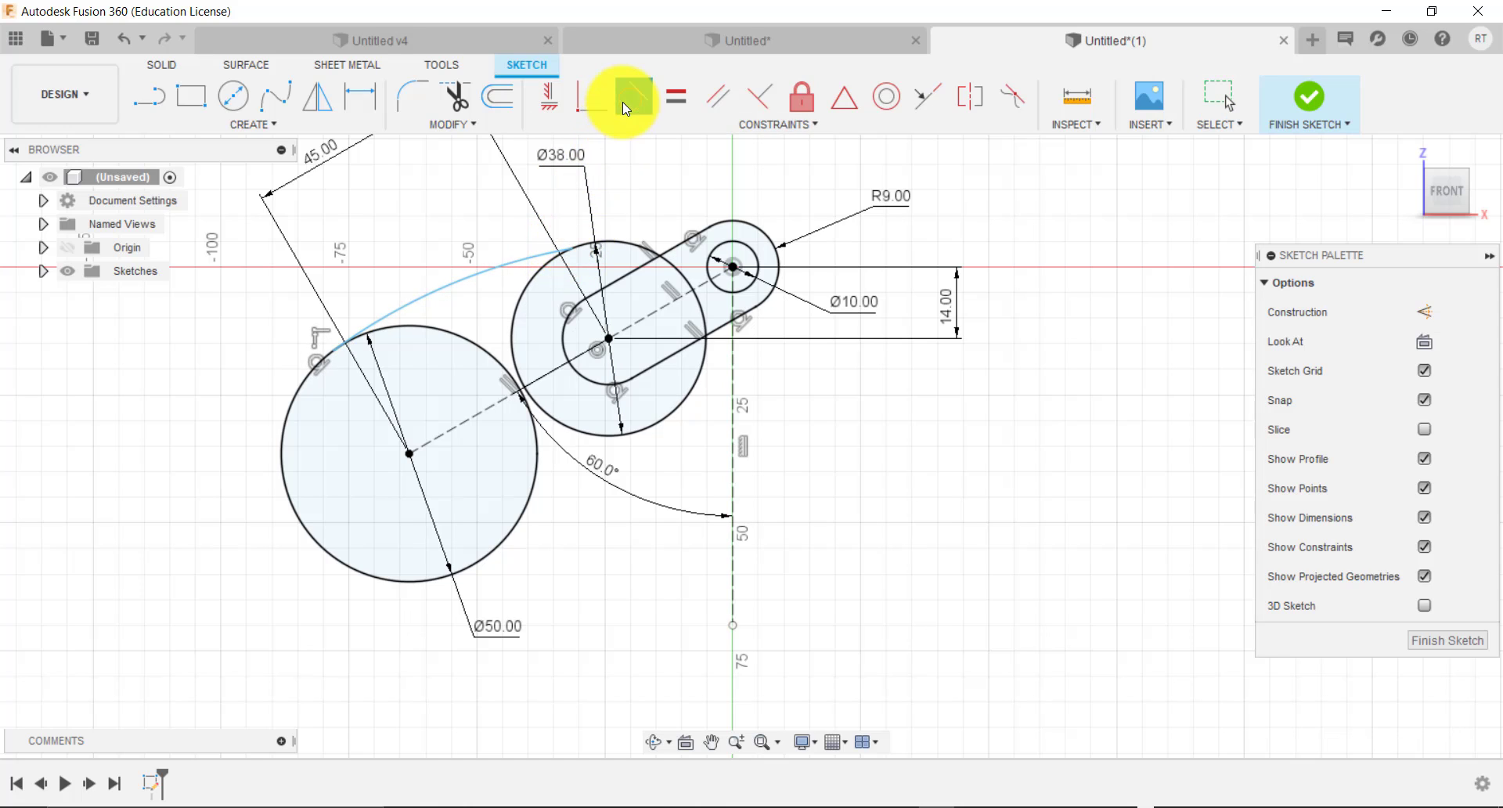
pyautogui.click(626, 108)
pyautogui.click(550, 257)
pyautogui.click(550, 265)
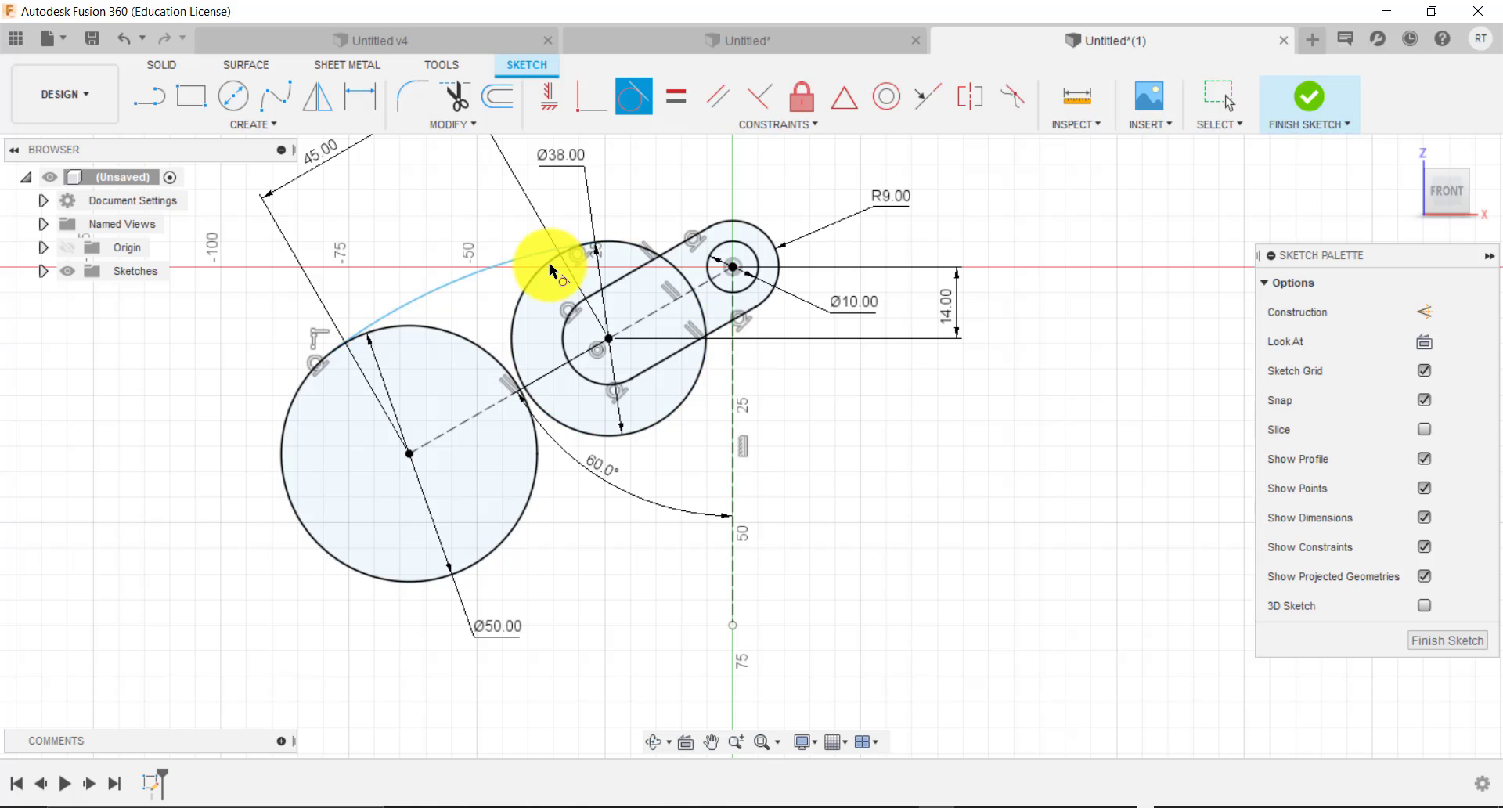
# Dimension the upper bridging arc with a radius of 76 mm.
pyautogui.scroll(1, 550, 264)
pyautogui.scroll(-3, 550, 265)
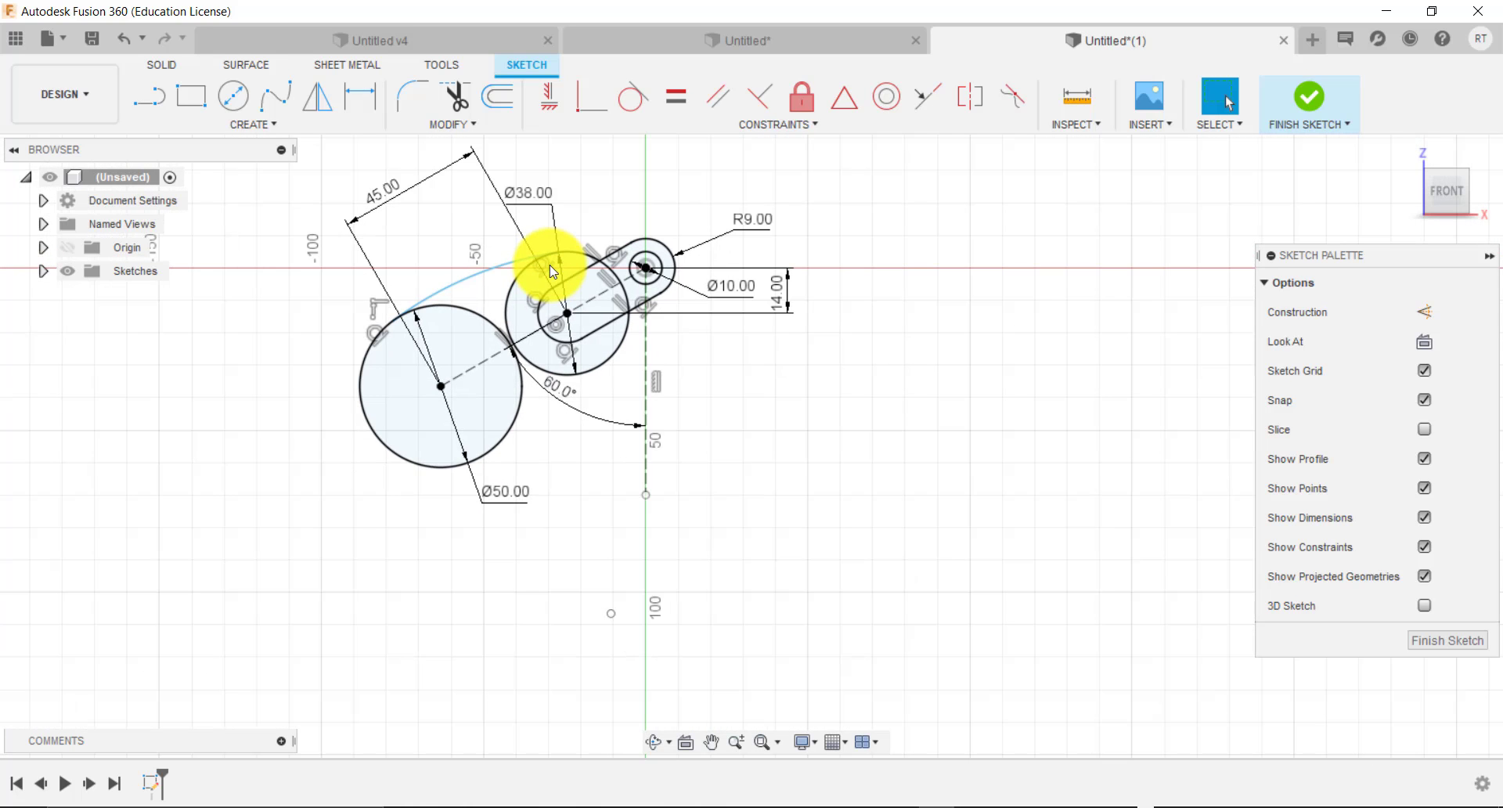
pyautogui.press('d')
pyautogui.click(464, 277)
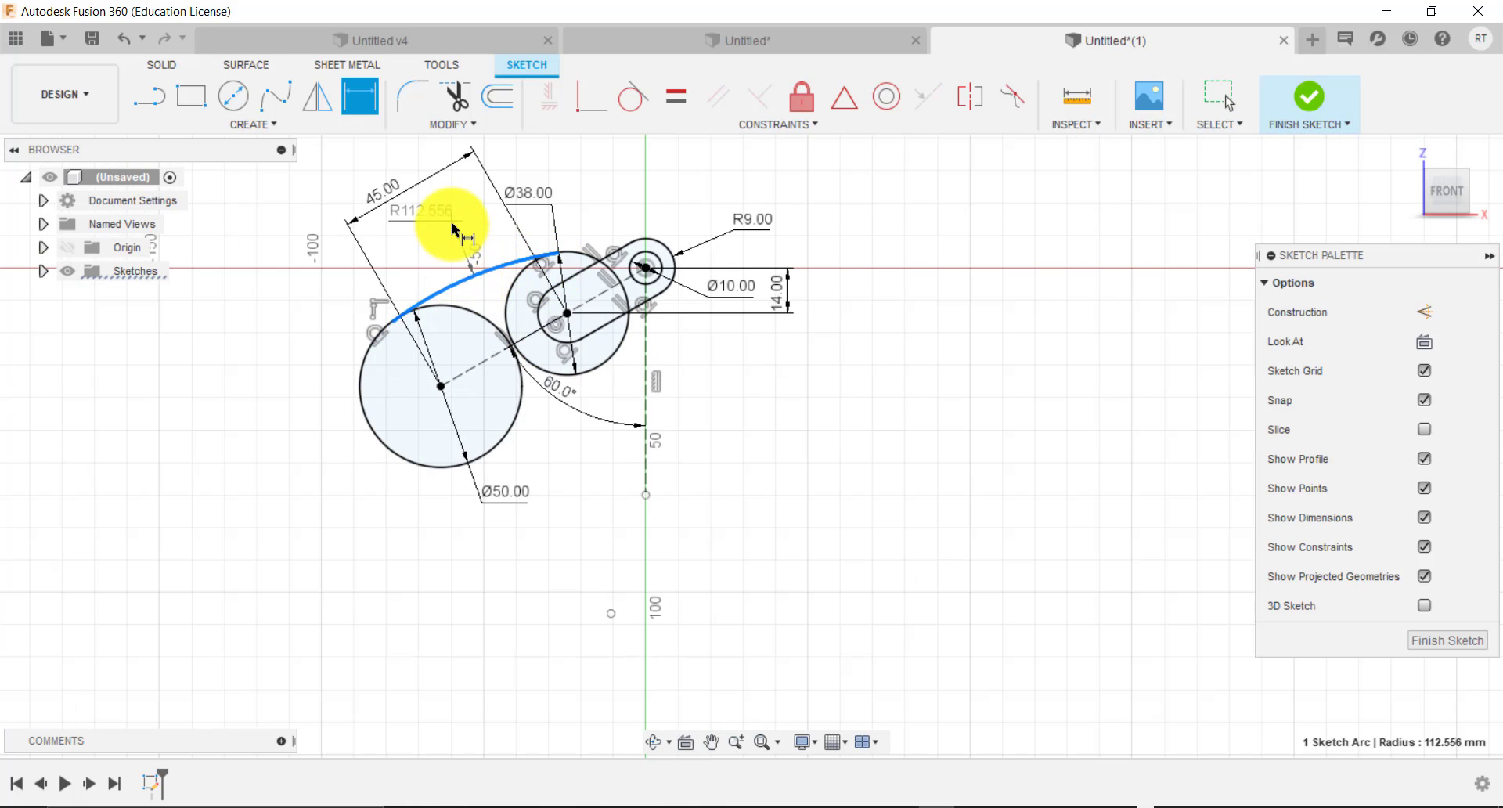
pyautogui.click(479, 240)
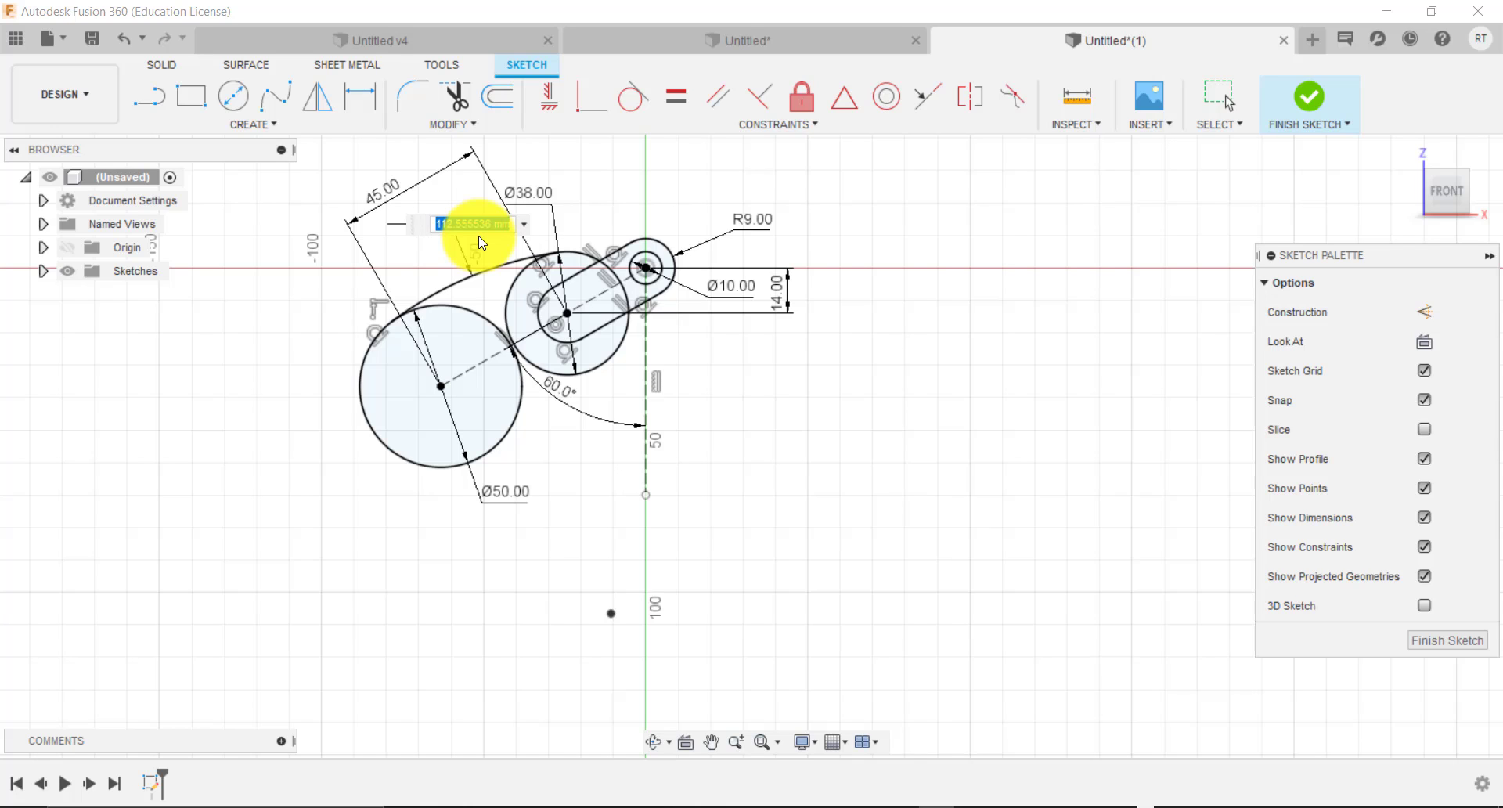
pyautogui.press('Return')
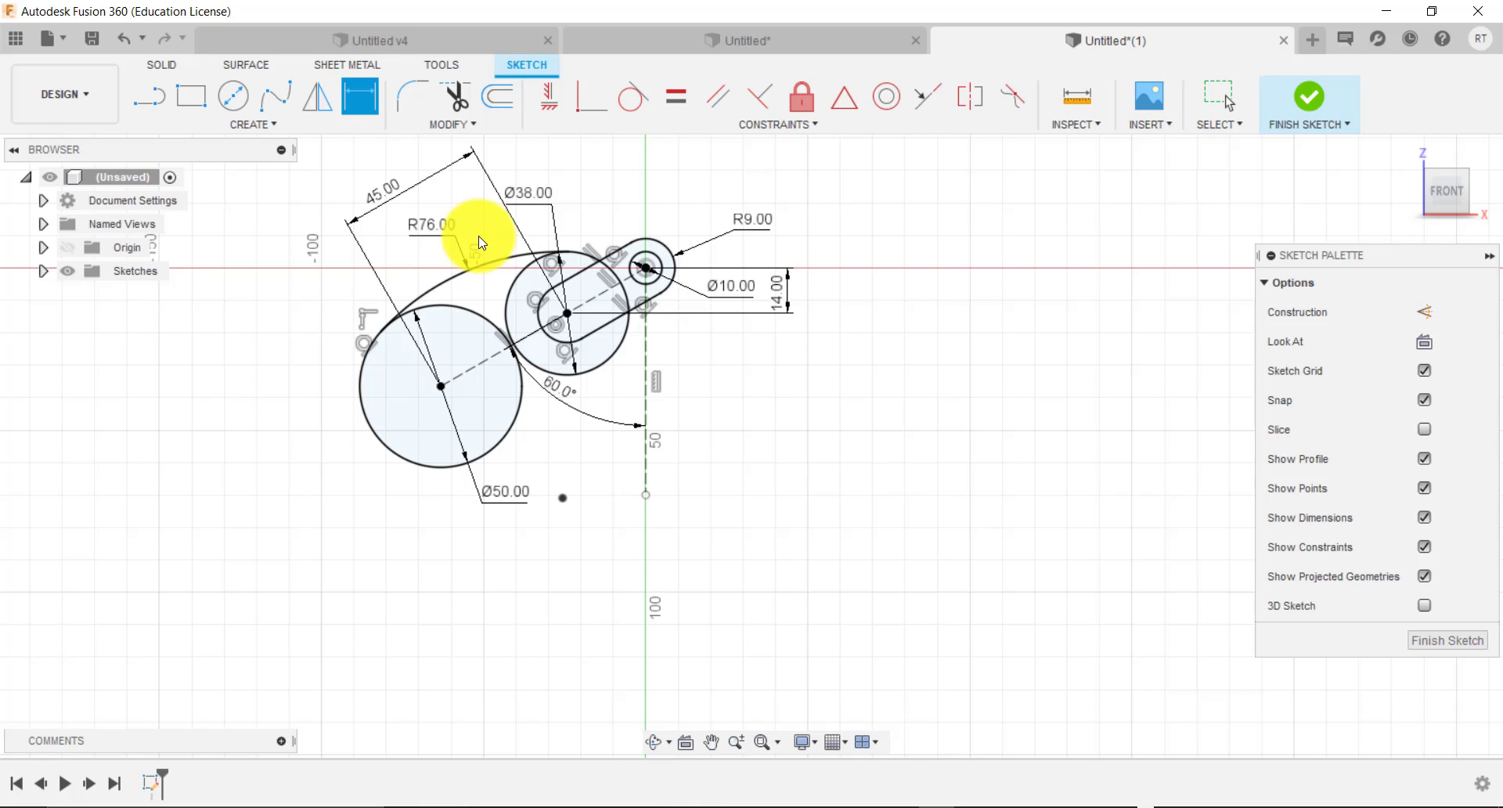
pyautogui.scroll(2, 482, 243)
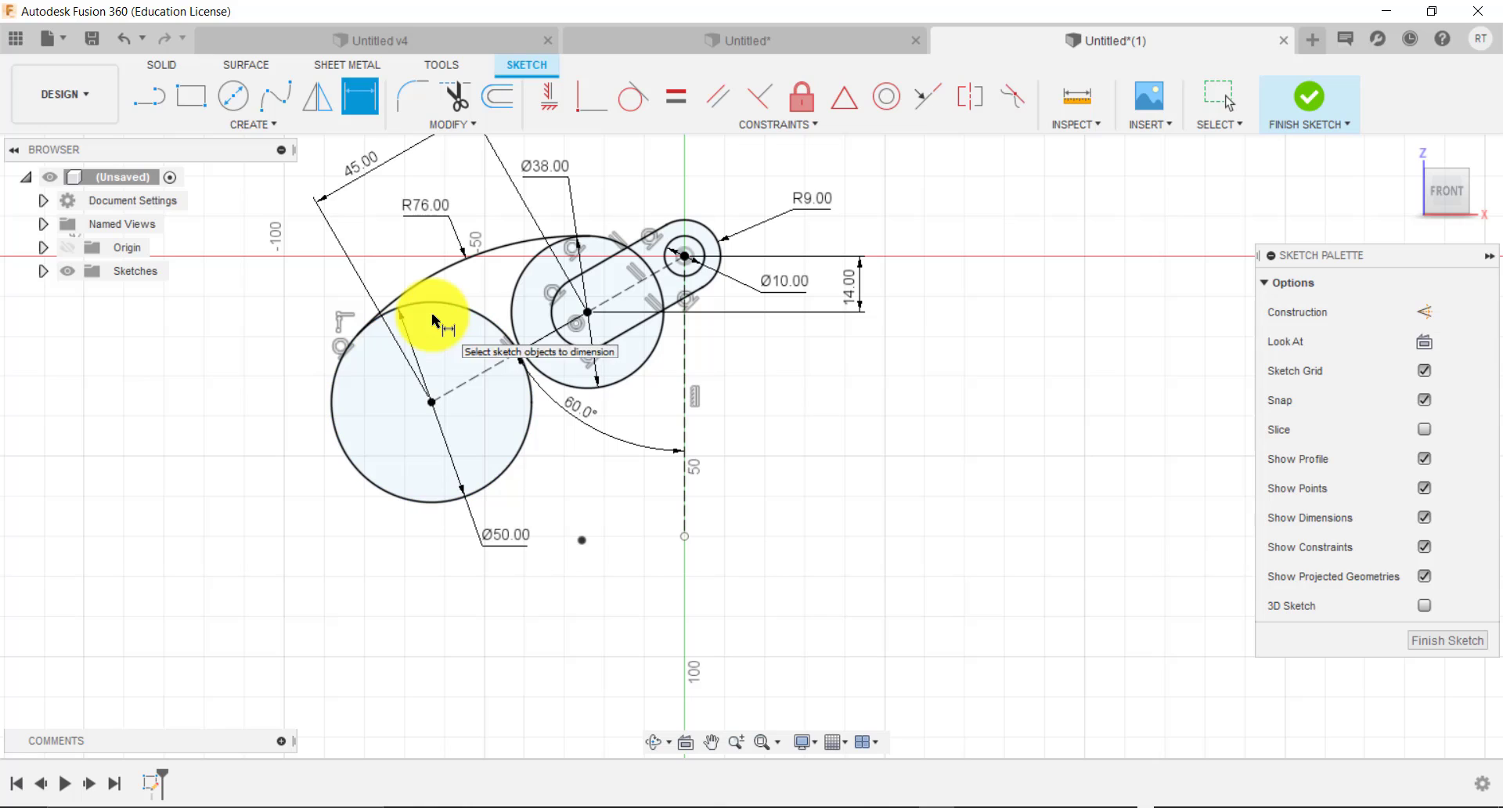
pyautogui.press('Escape')
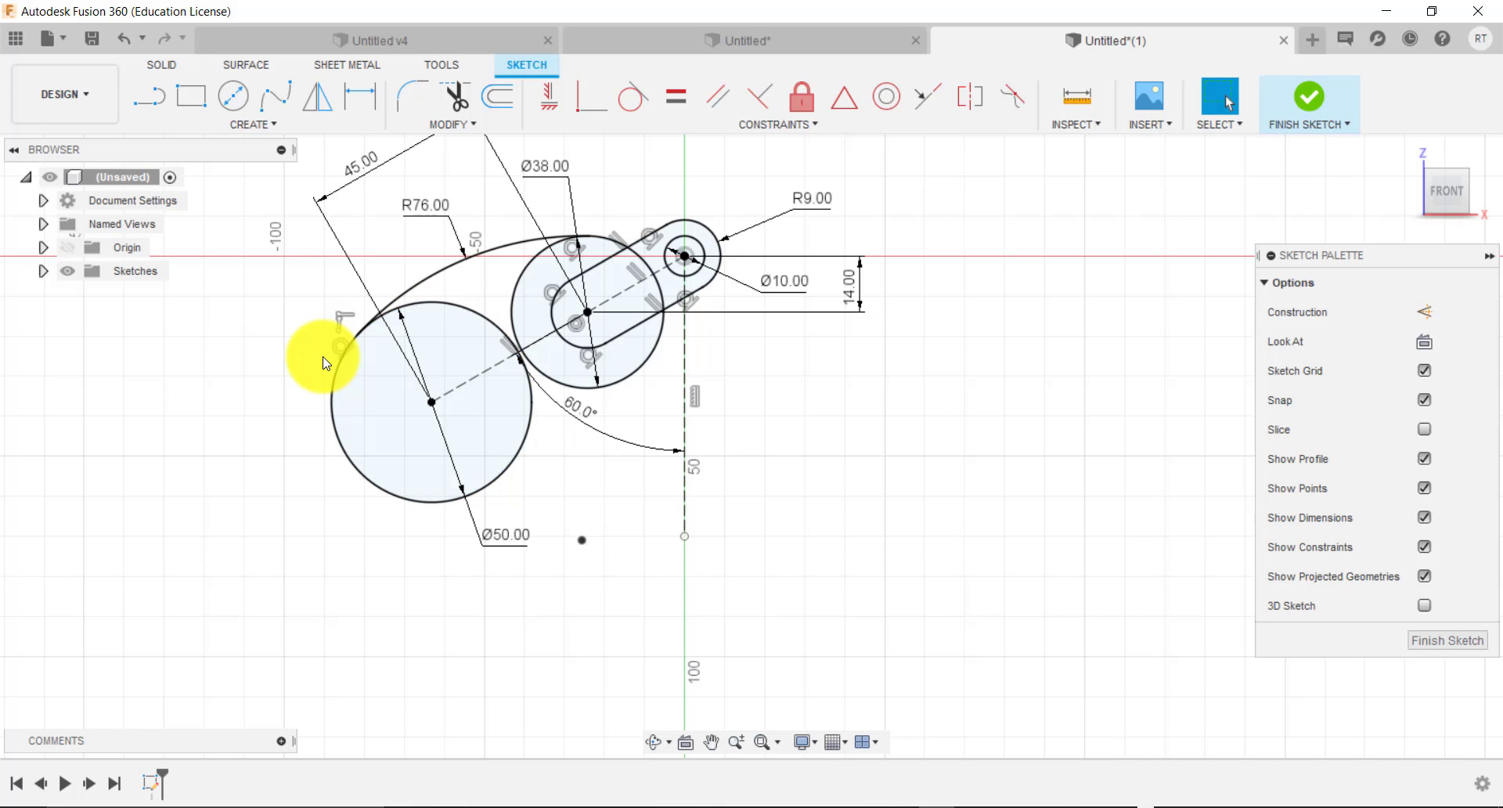
pyautogui.rightClick(258, 357)
pyautogui.click(254, 354)
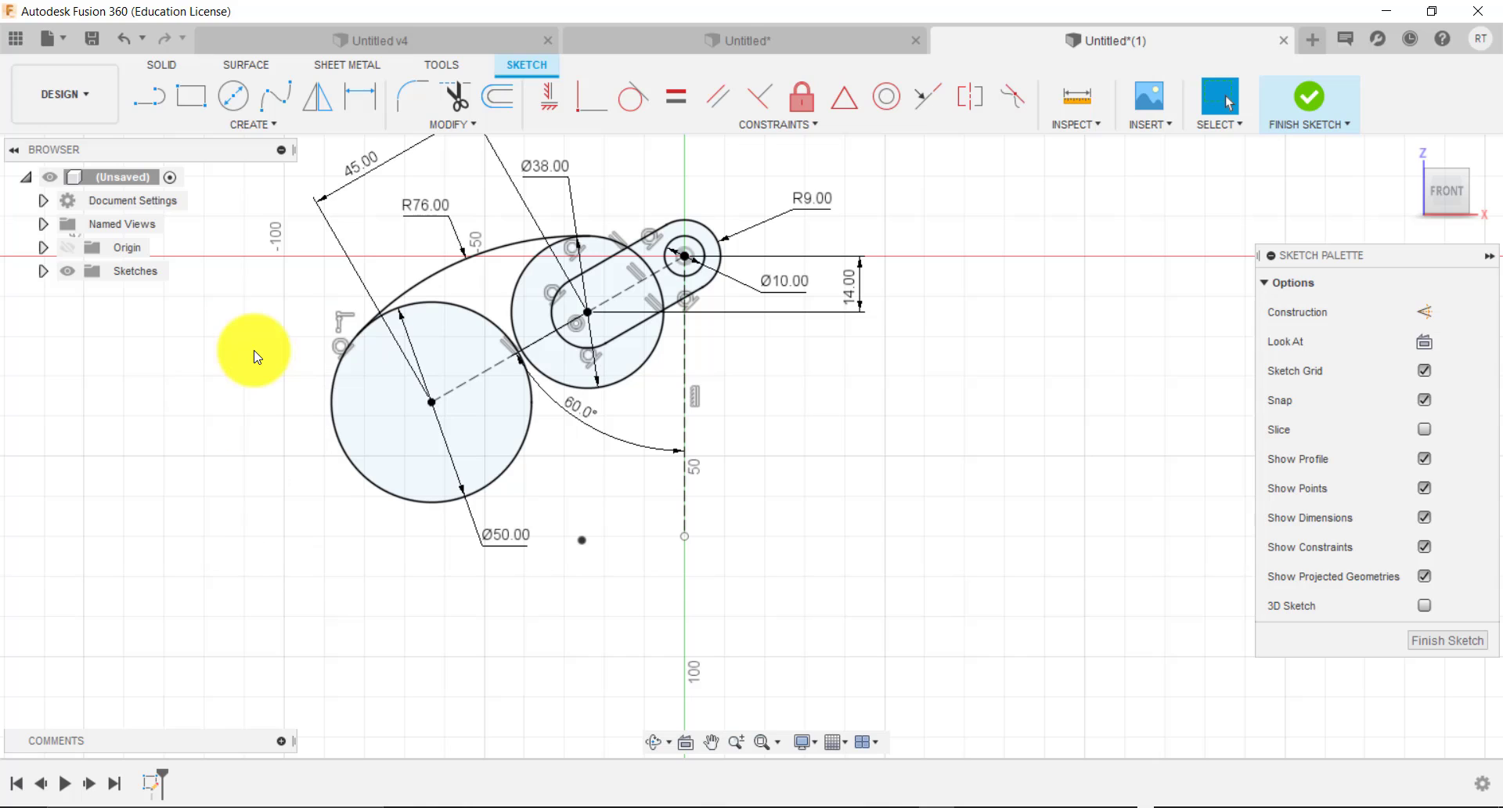
# Draw a three-point arc bridging the lower right side of the 50 mm circle and the underside of the 38 mm circle.
pyautogui.click(265, 119)
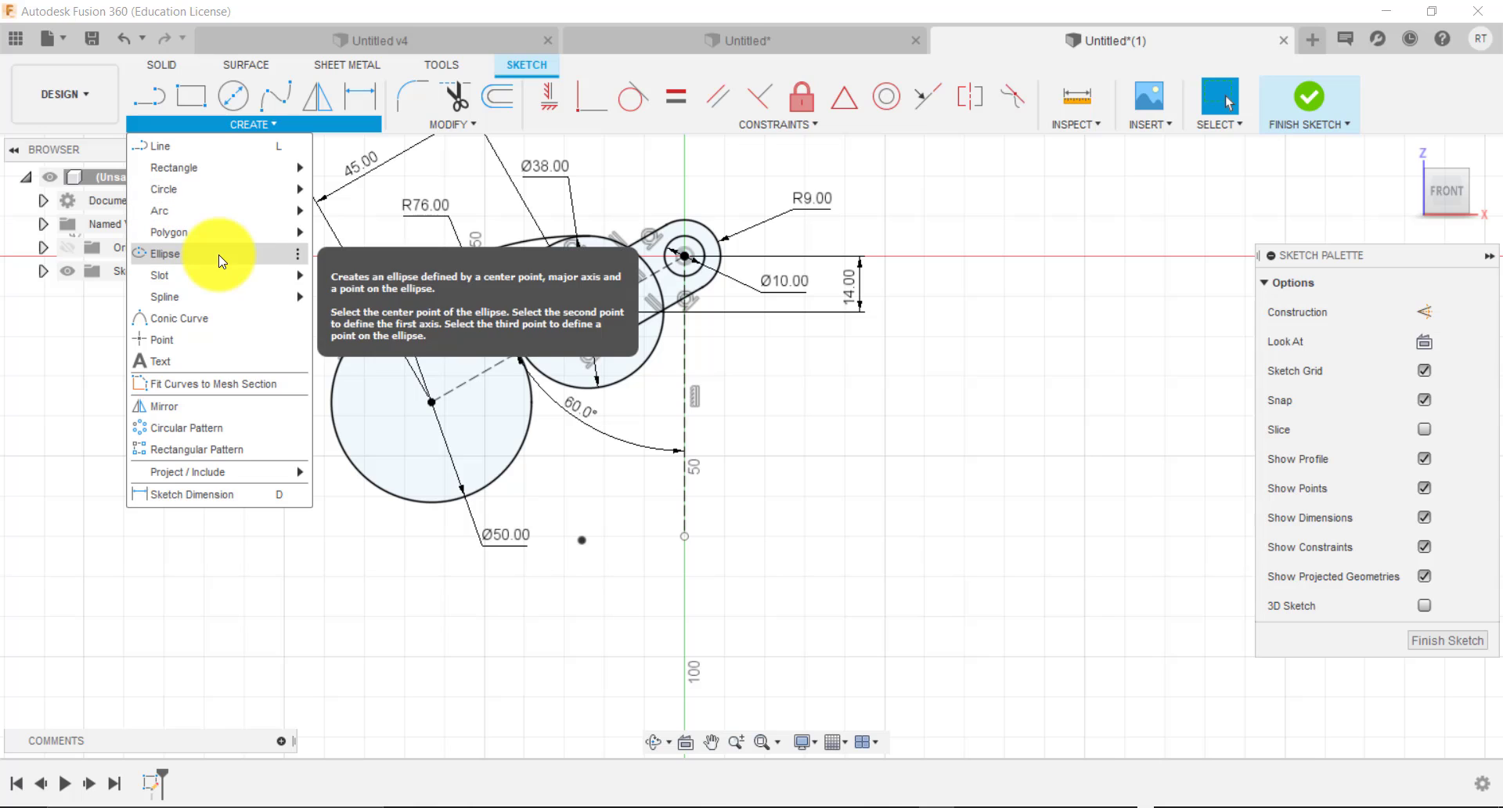
pyautogui.moveTo(290, 210)
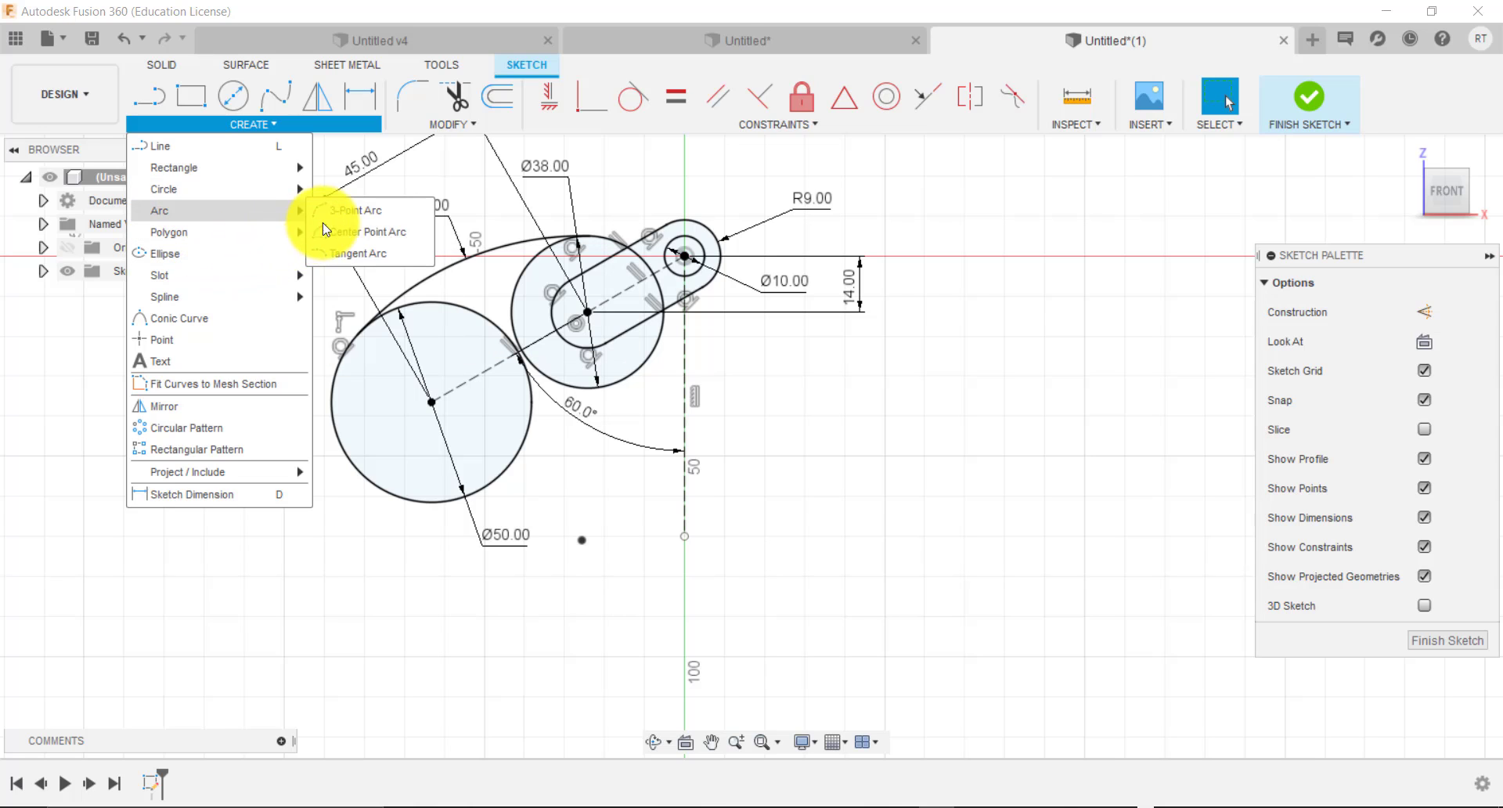
pyautogui.click(347, 220)
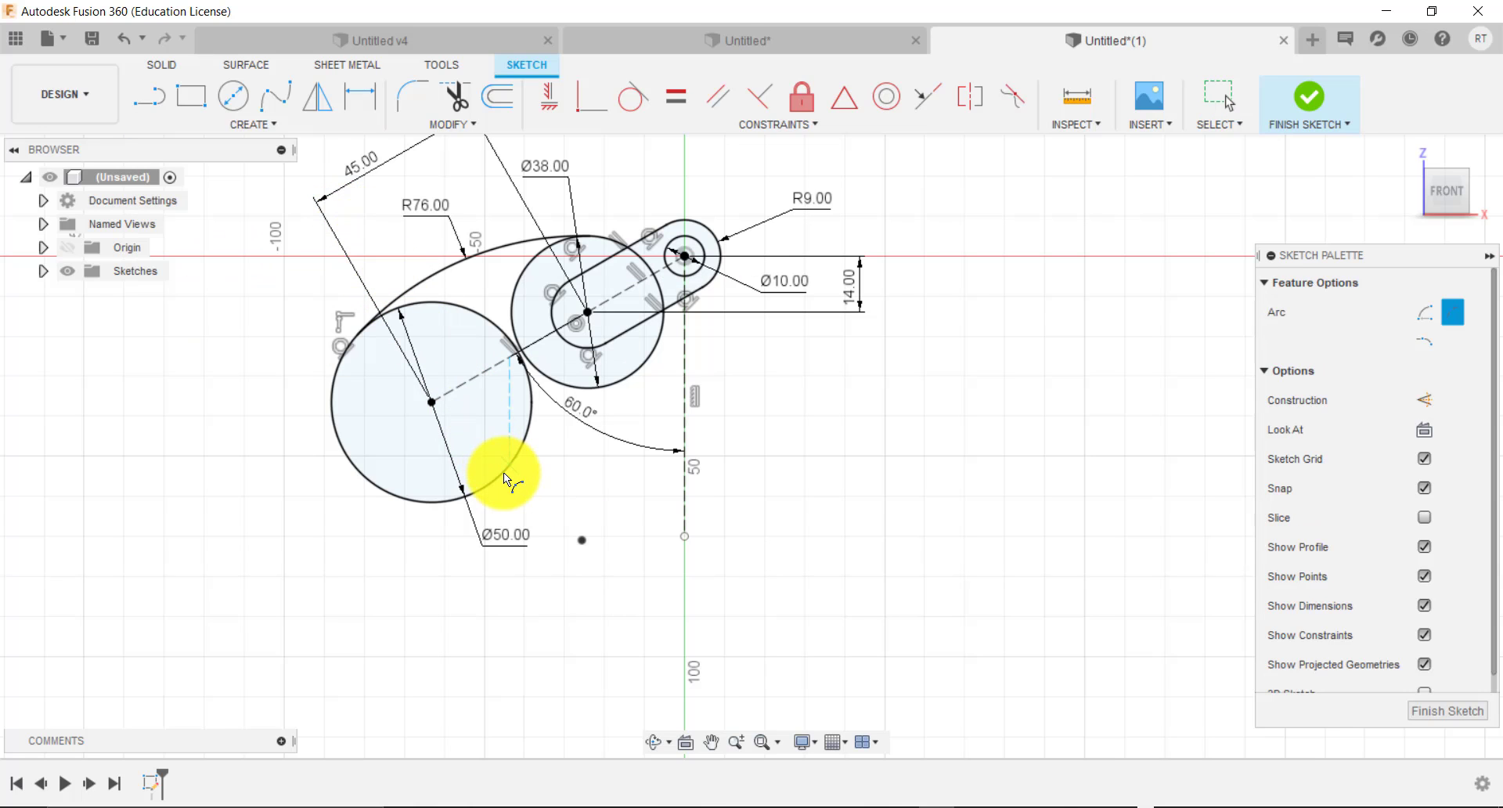
pyautogui.click(508, 465)
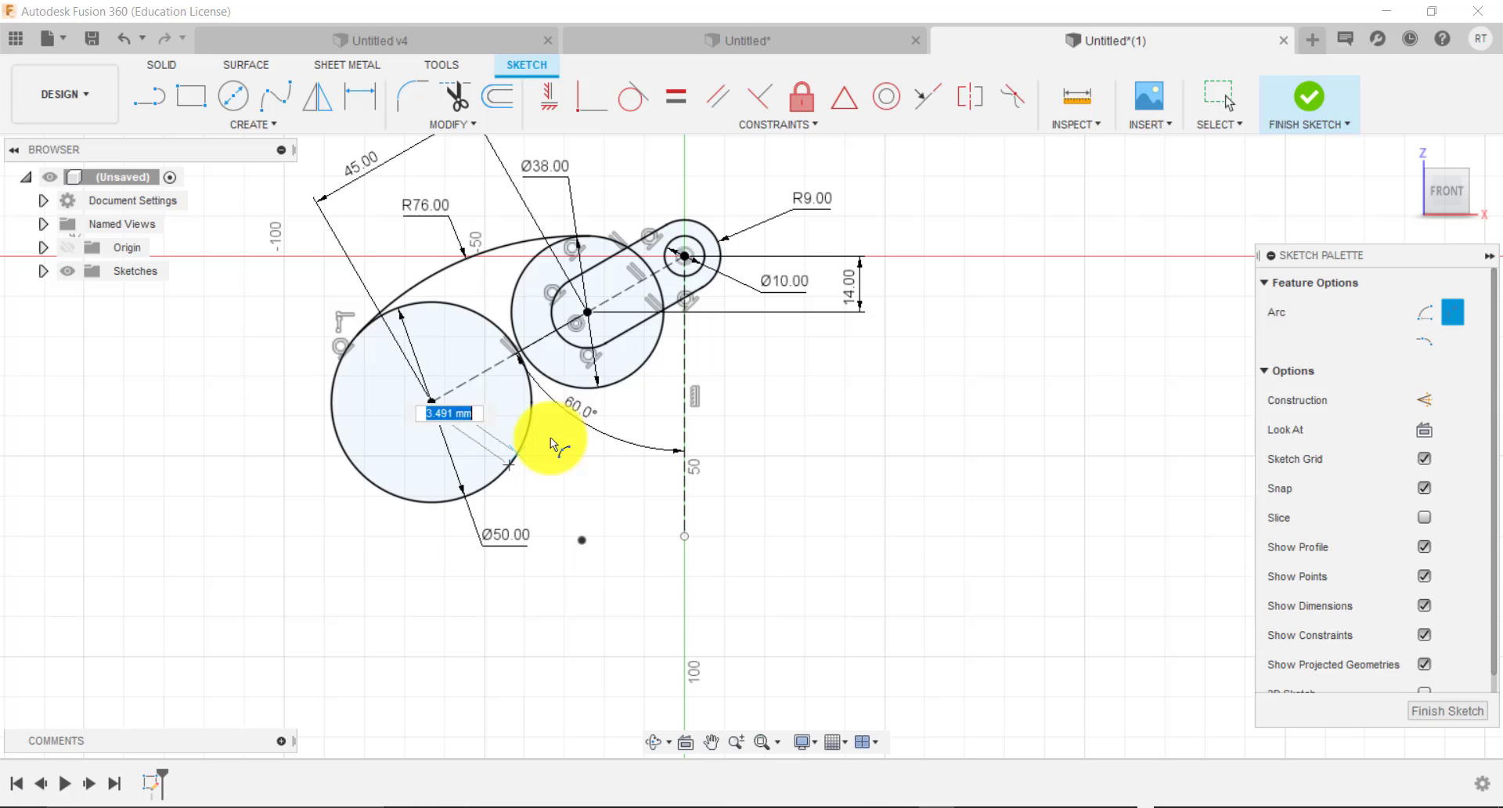
pyautogui.click(622, 380)
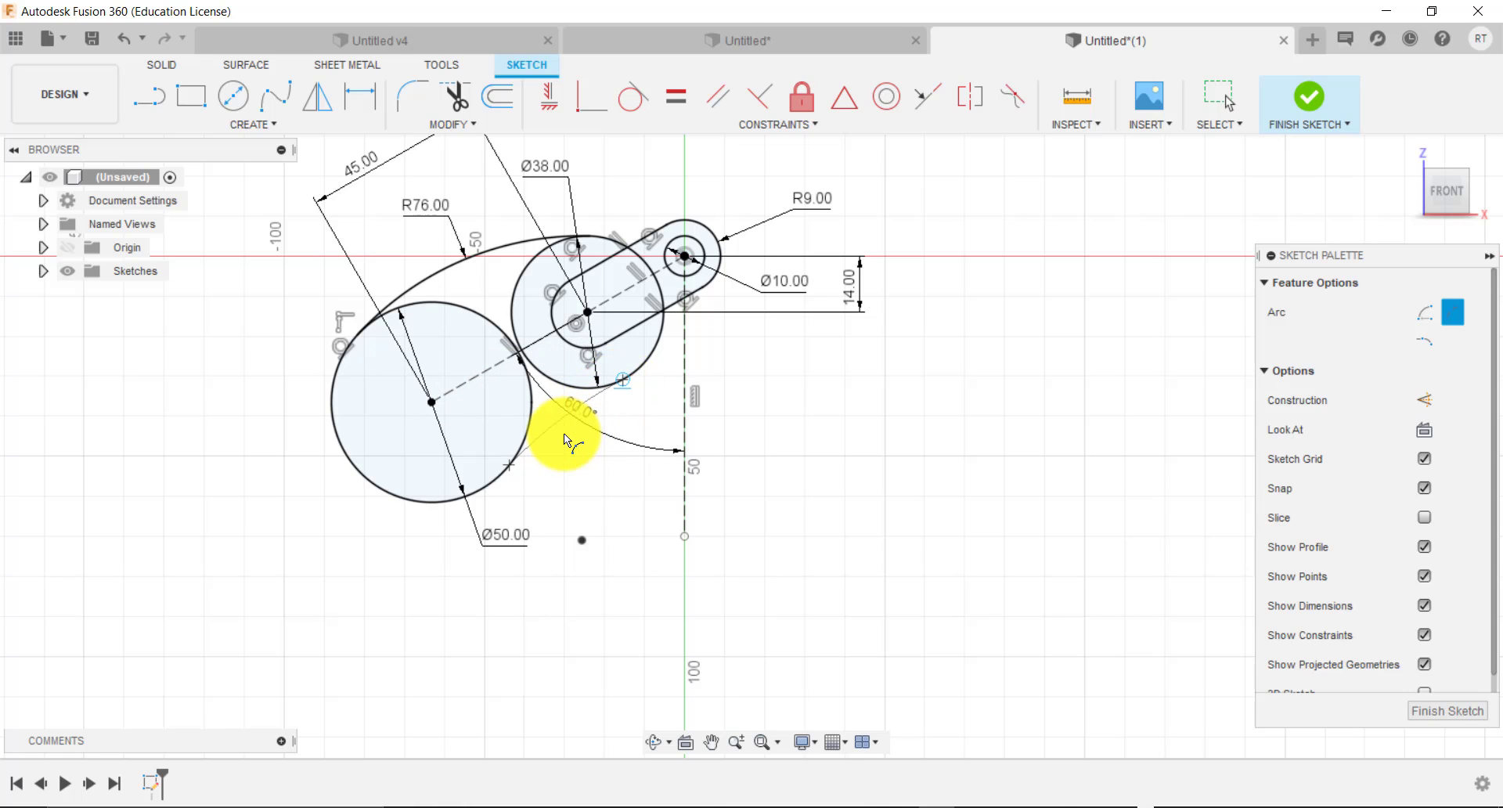
pyautogui.click(554, 406)
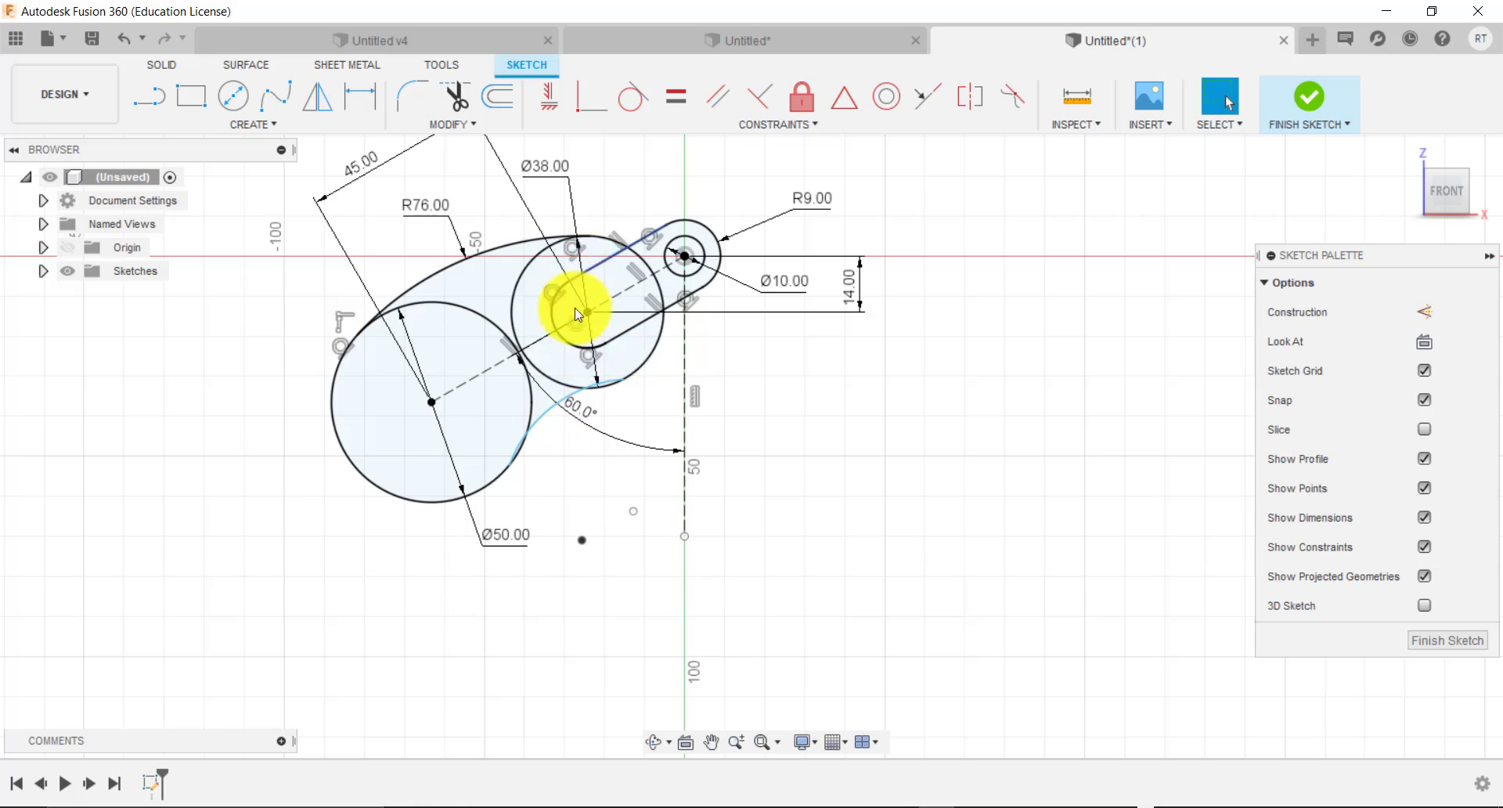
# Make the lower bridging arc tangent to both the 50 mm circle and the 38 mm circle.
pyautogui.click(630, 98)
pyautogui.click(521, 442)
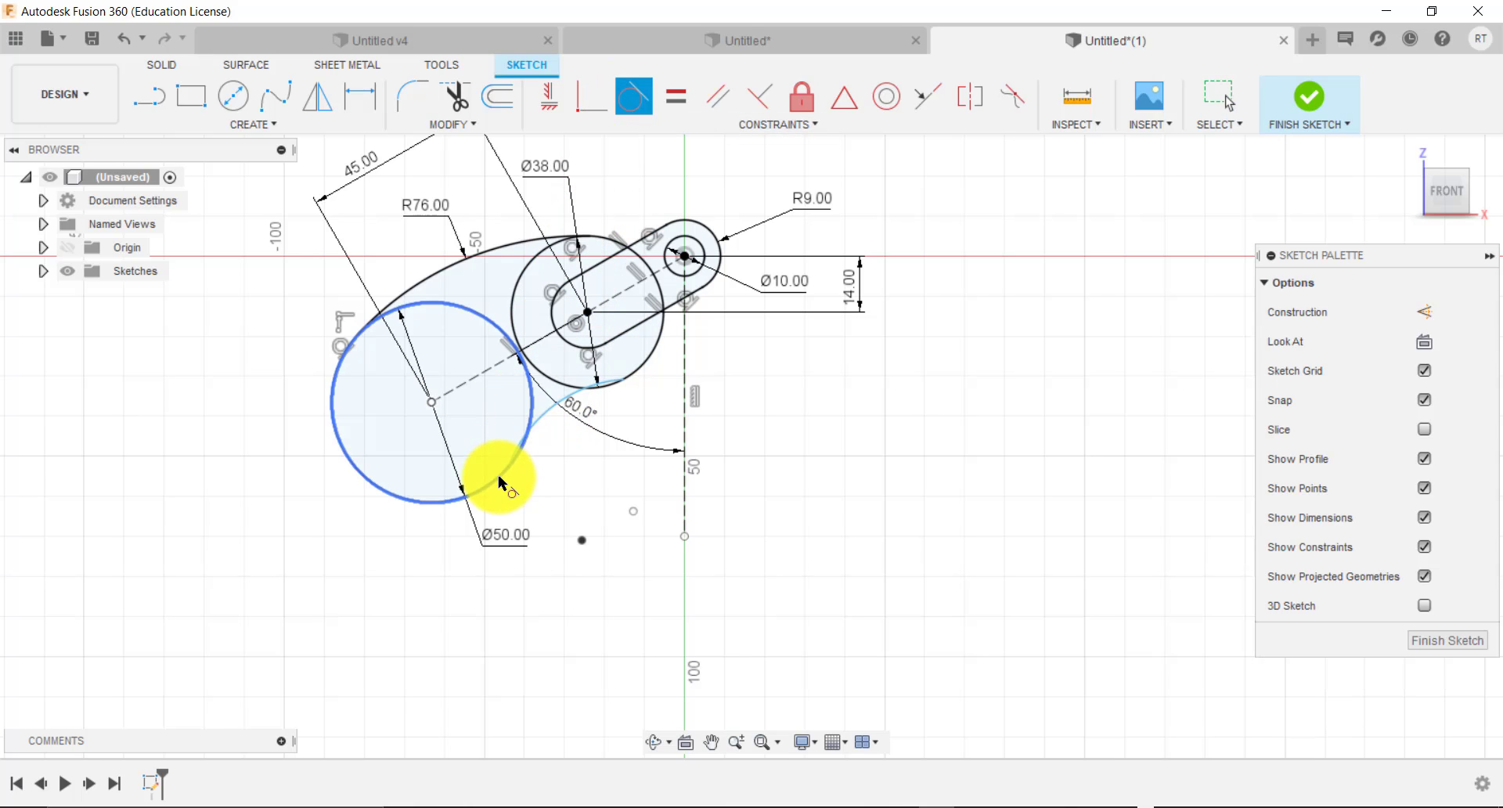
pyautogui.click(551, 407)
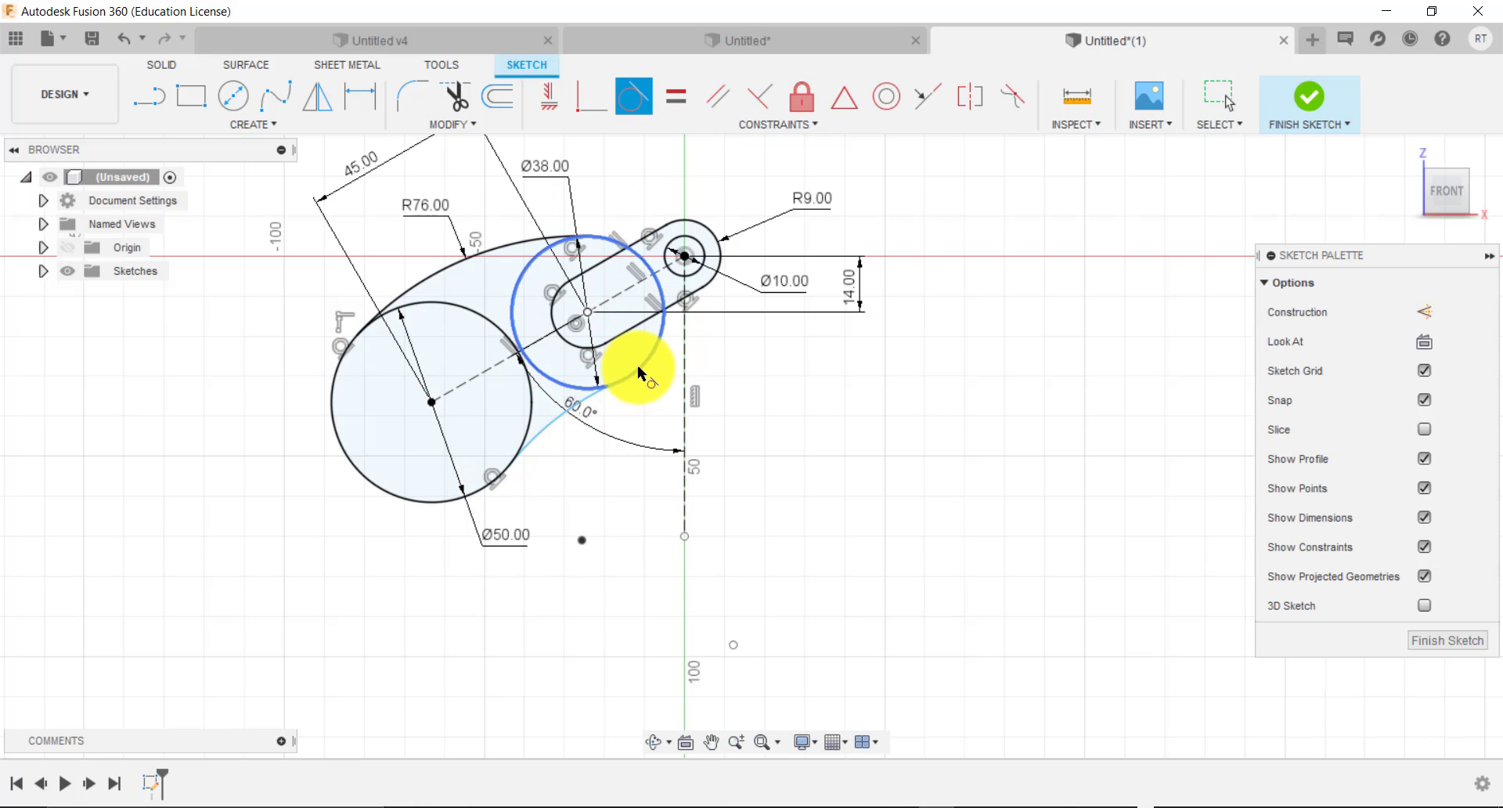
pyautogui.click(631, 368)
pyautogui.click(589, 401)
# Dimension the lower bridging arc with a radius of 38 mm.
pyautogui.scroll(1, 552, 419)
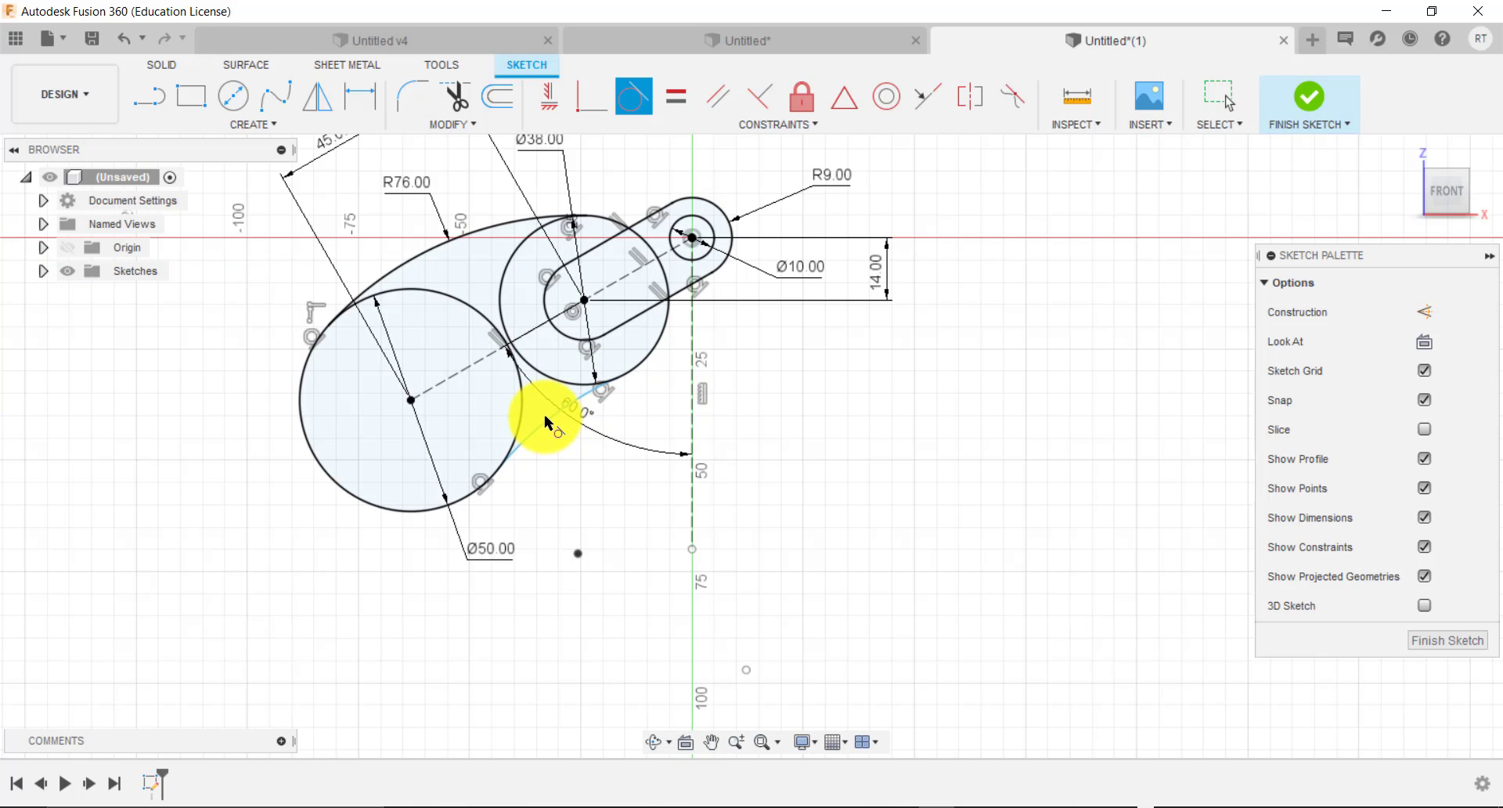
pyautogui.press('d')
pyautogui.click(553, 418)
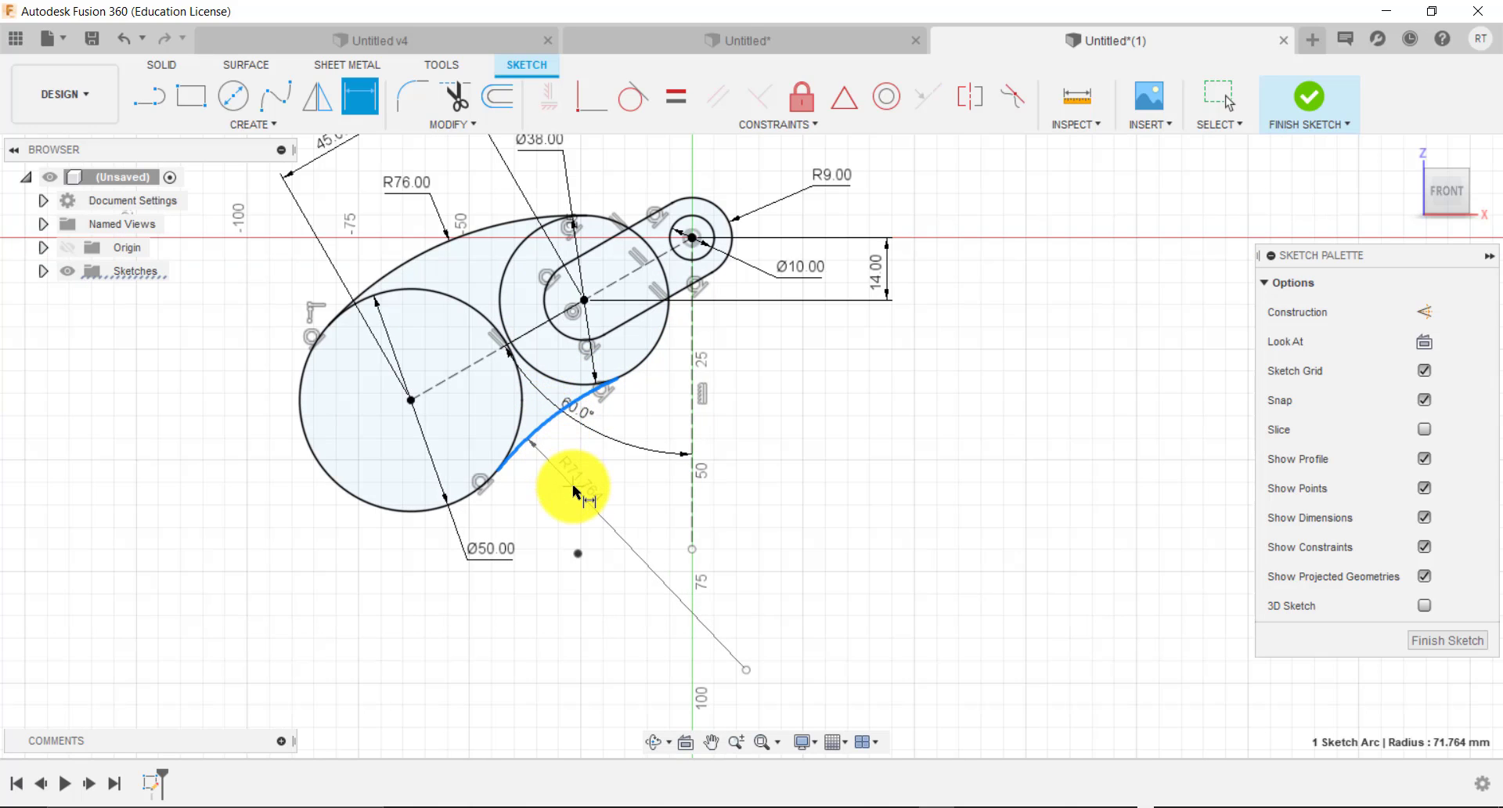
pyautogui.click(664, 525)
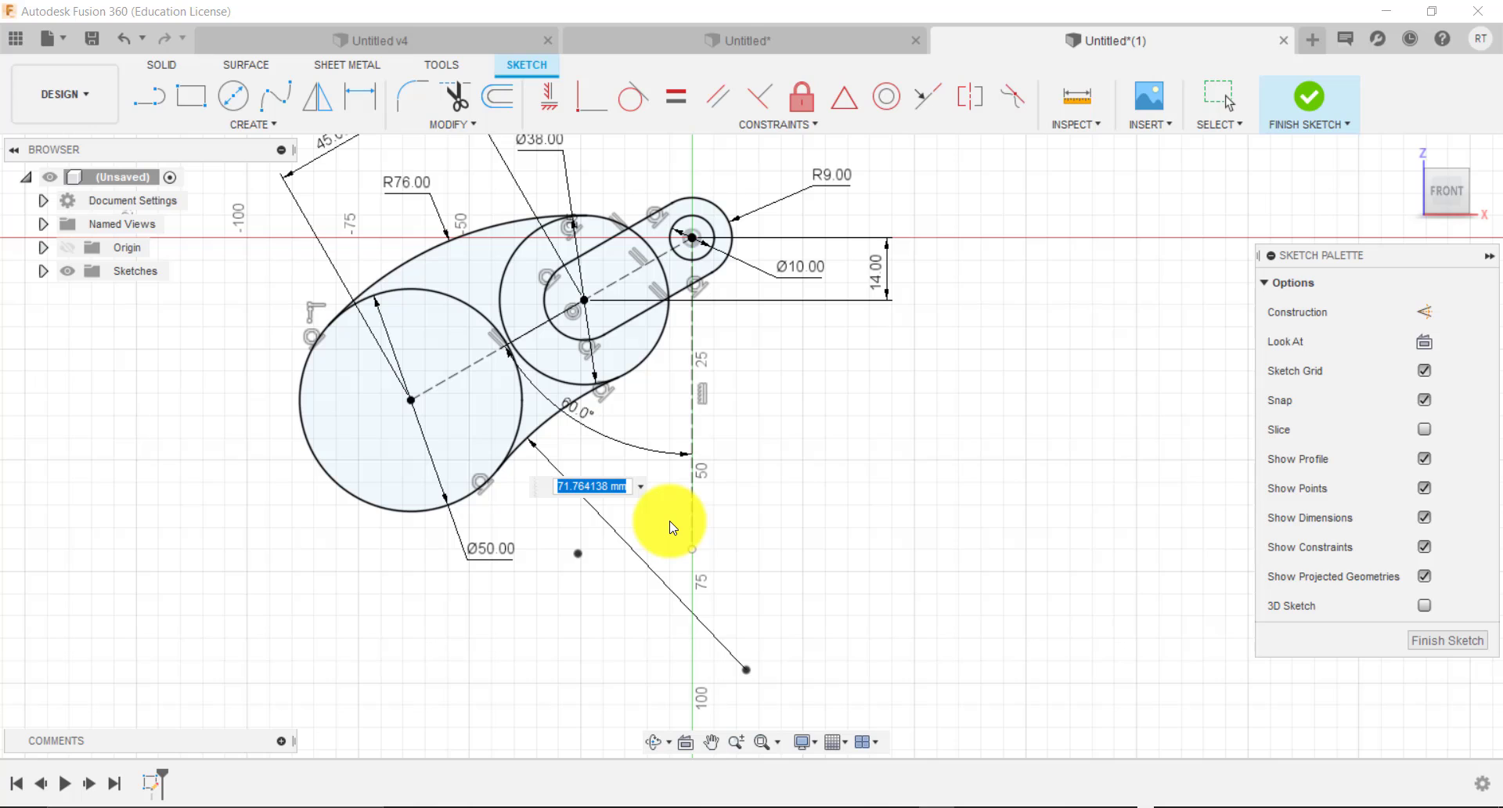
pyautogui.write('38')
pyautogui.press('Return')
pyautogui.scroll(-2, 669, 526)
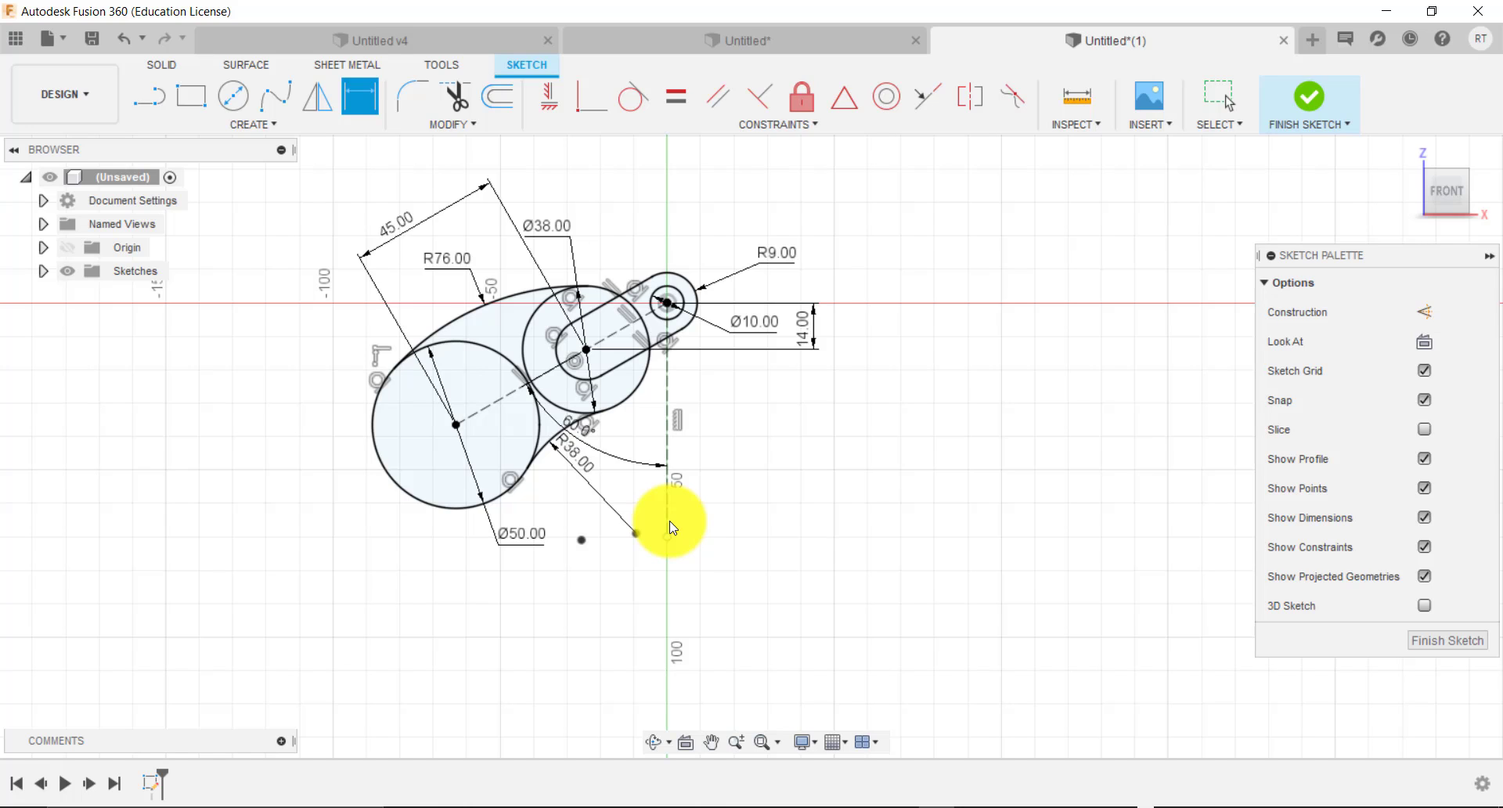
# Hide the sketch dimensions and finish the sketch.
pyautogui.click(1425, 519)
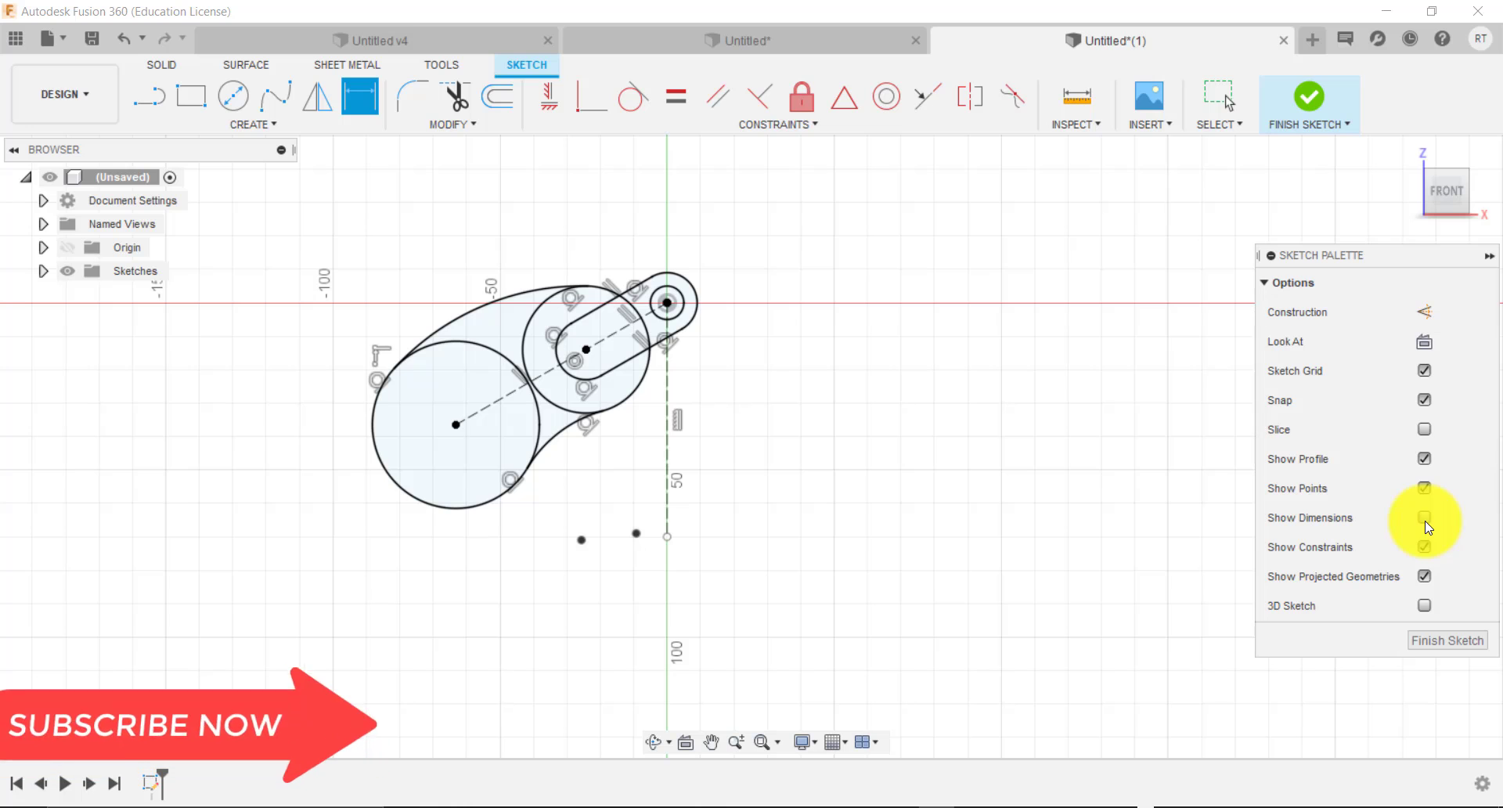
pyautogui.click(1315, 105)
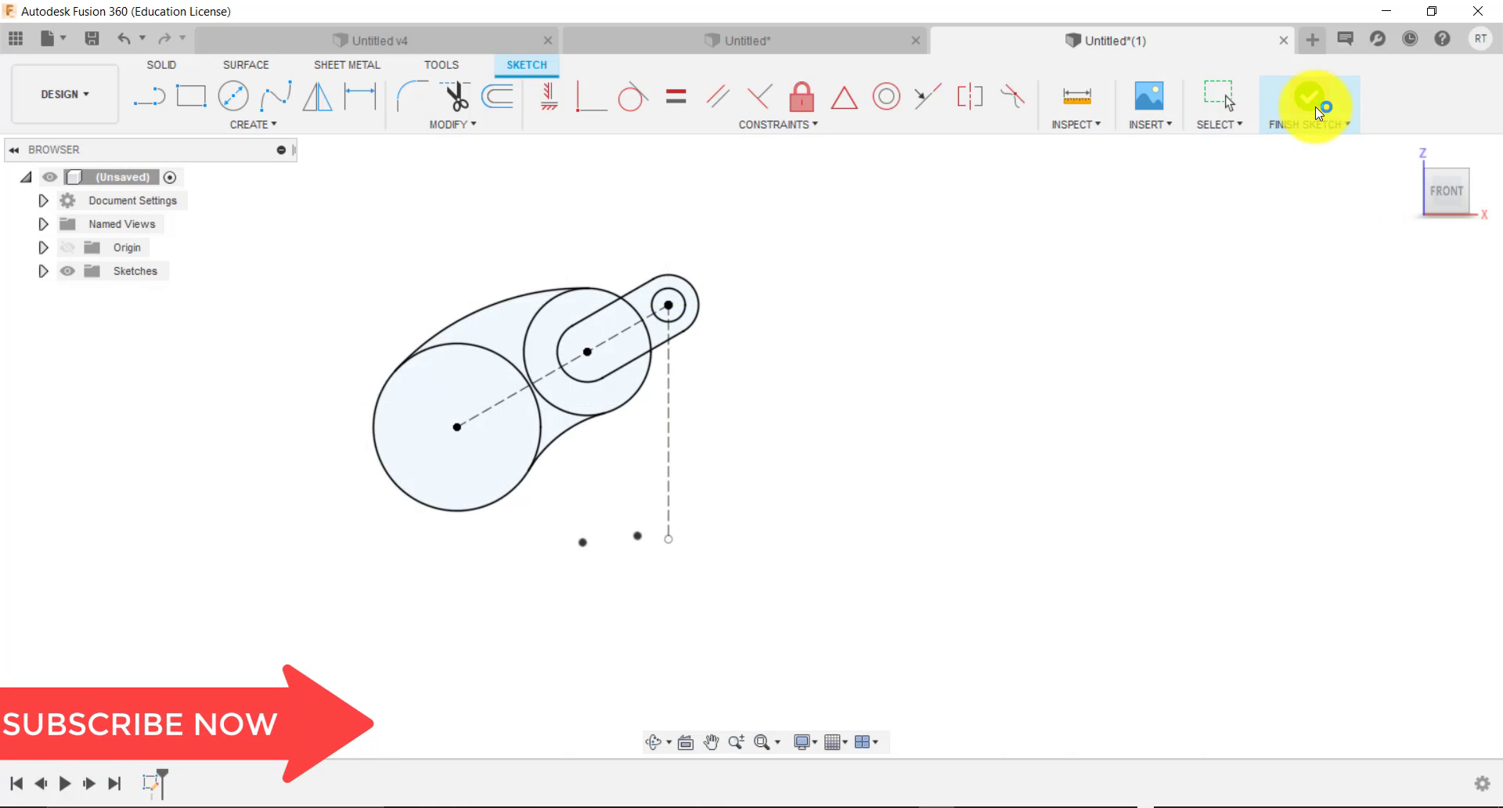
# Reopen Sketch1 for editing and shorten the vertical construction line to about 39 mm by moving its lower endpoint.
pyautogui.click(43, 270)
pyautogui.click(44, 273)
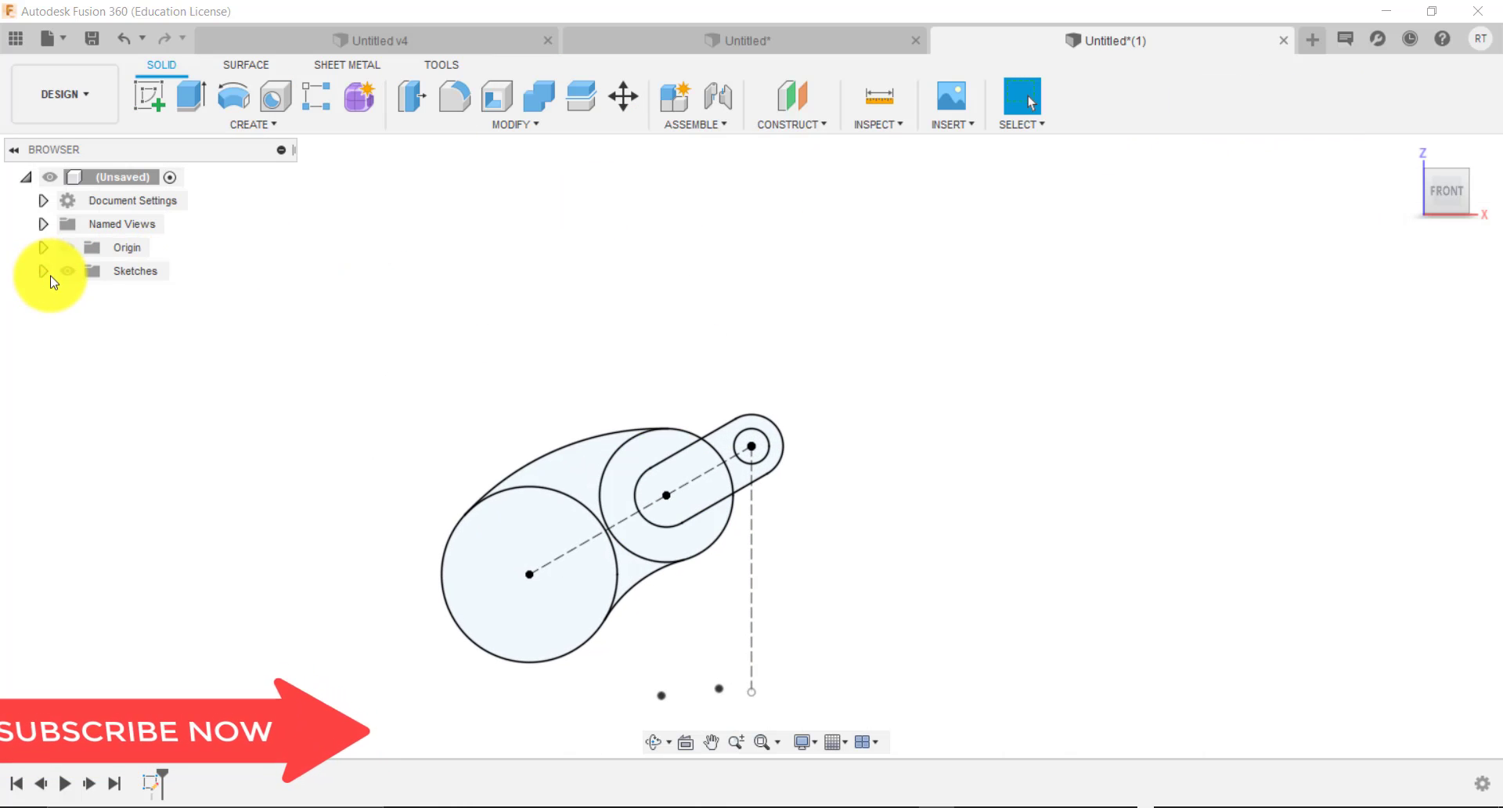
pyautogui.click(43, 271)
pyautogui.doubleClick(120, 295)
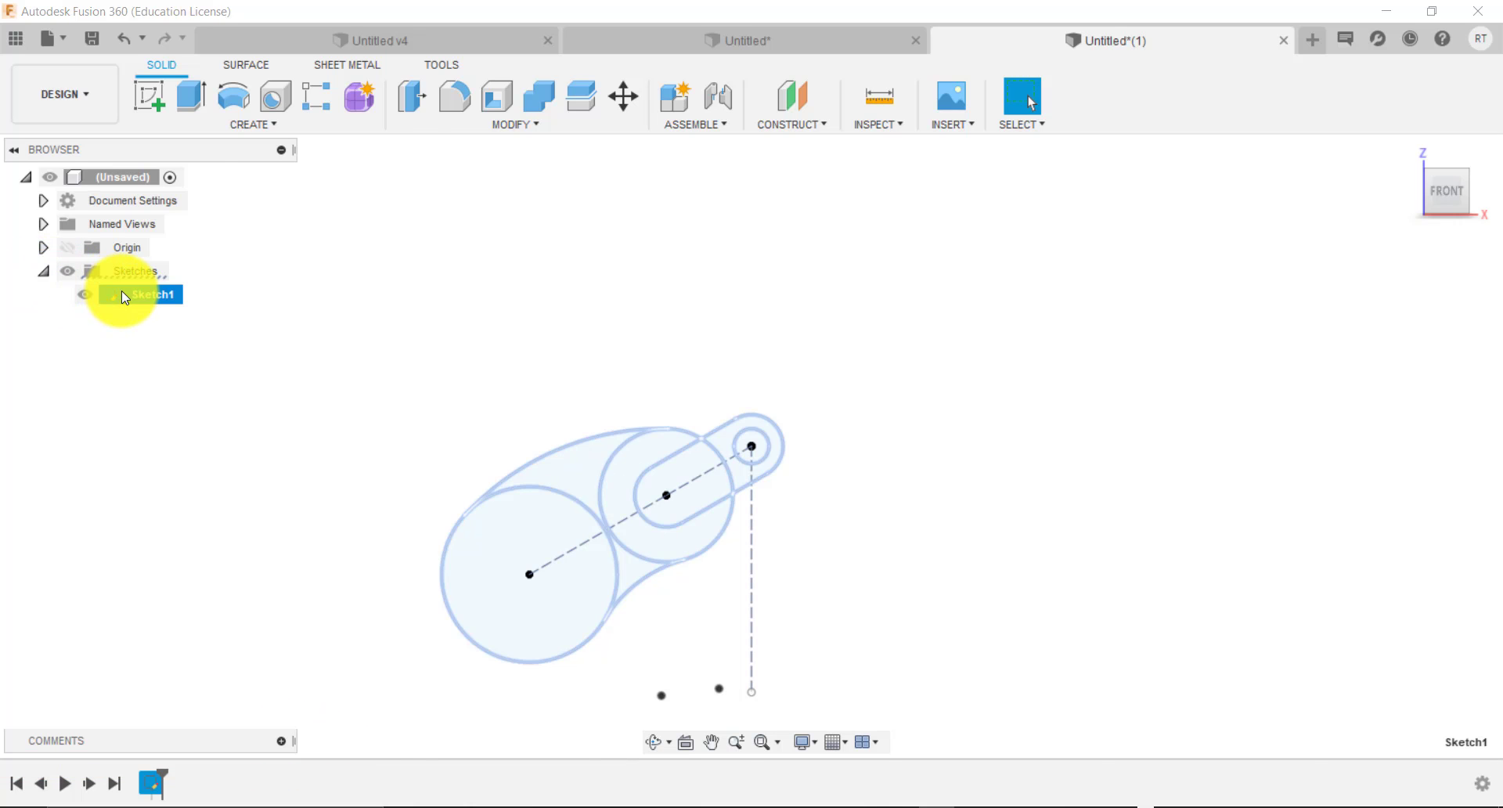
pyautogui.scroll(4, 777, 696)
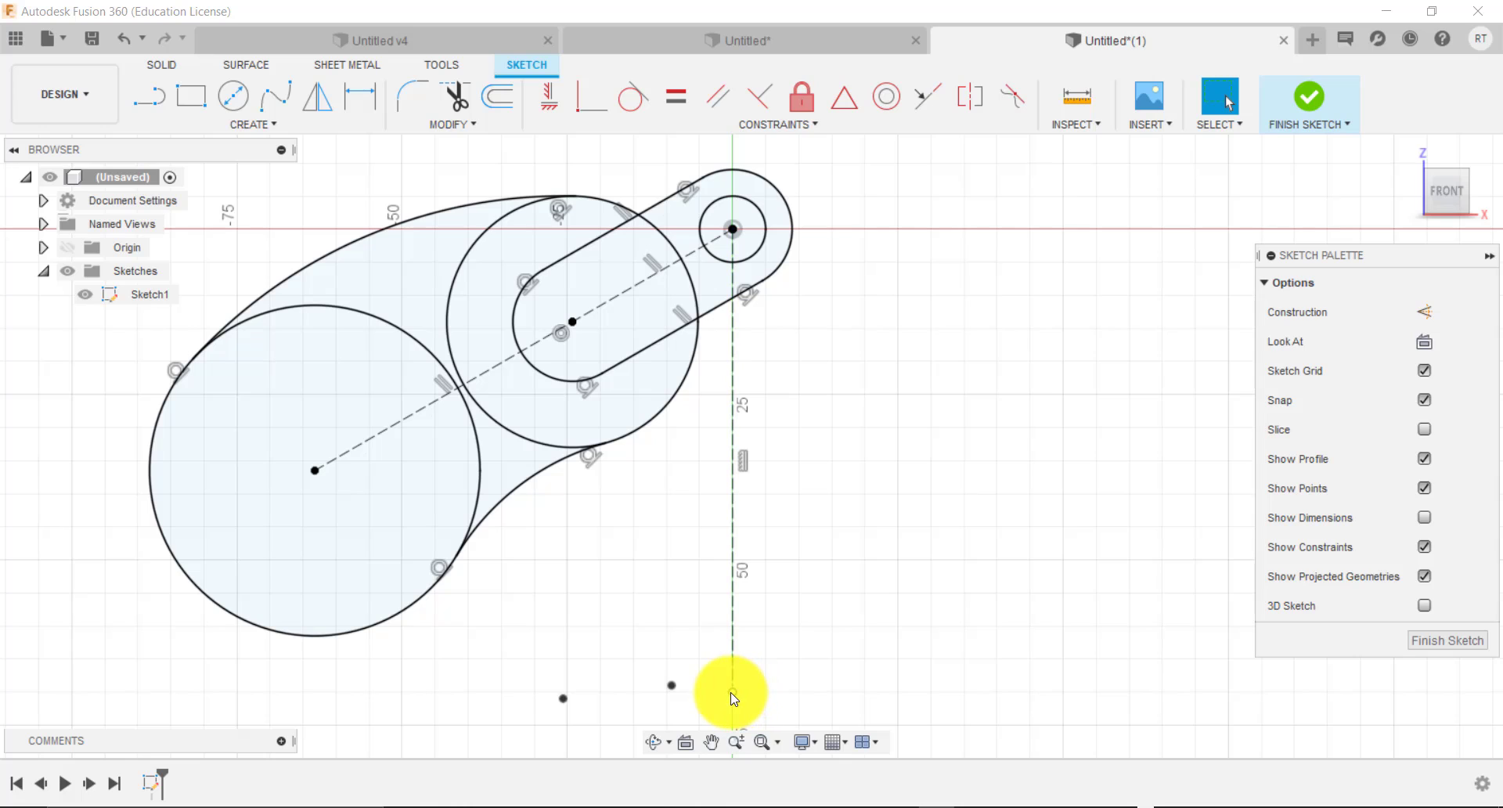
pyautogui.moveTo(732, 692); pyautogui.dragTo(740, 479)
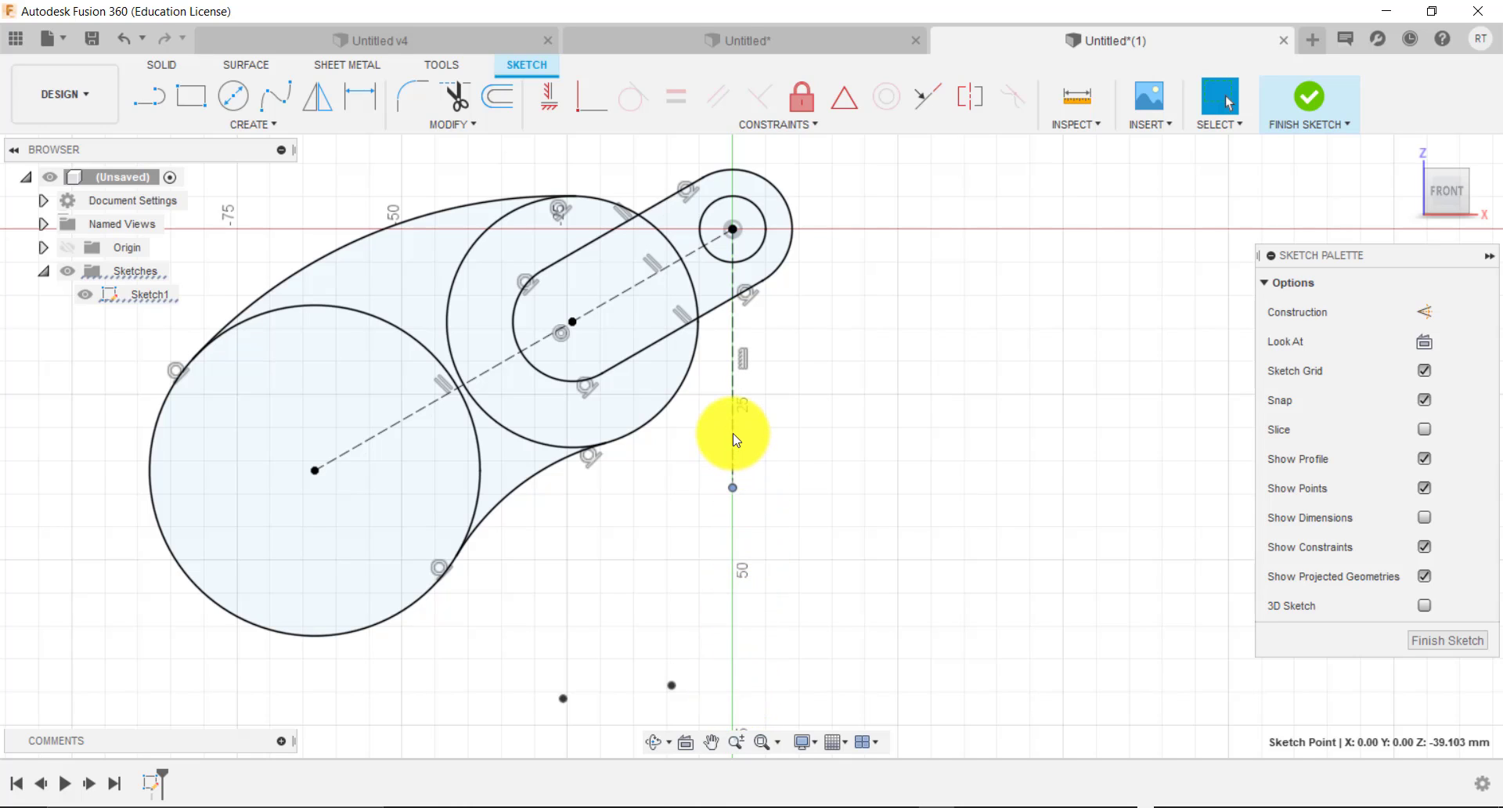
# Dimension the vertical construction line's length, accepting its drawn size, and finish the sketch.
pyautogui.click(733, 431)
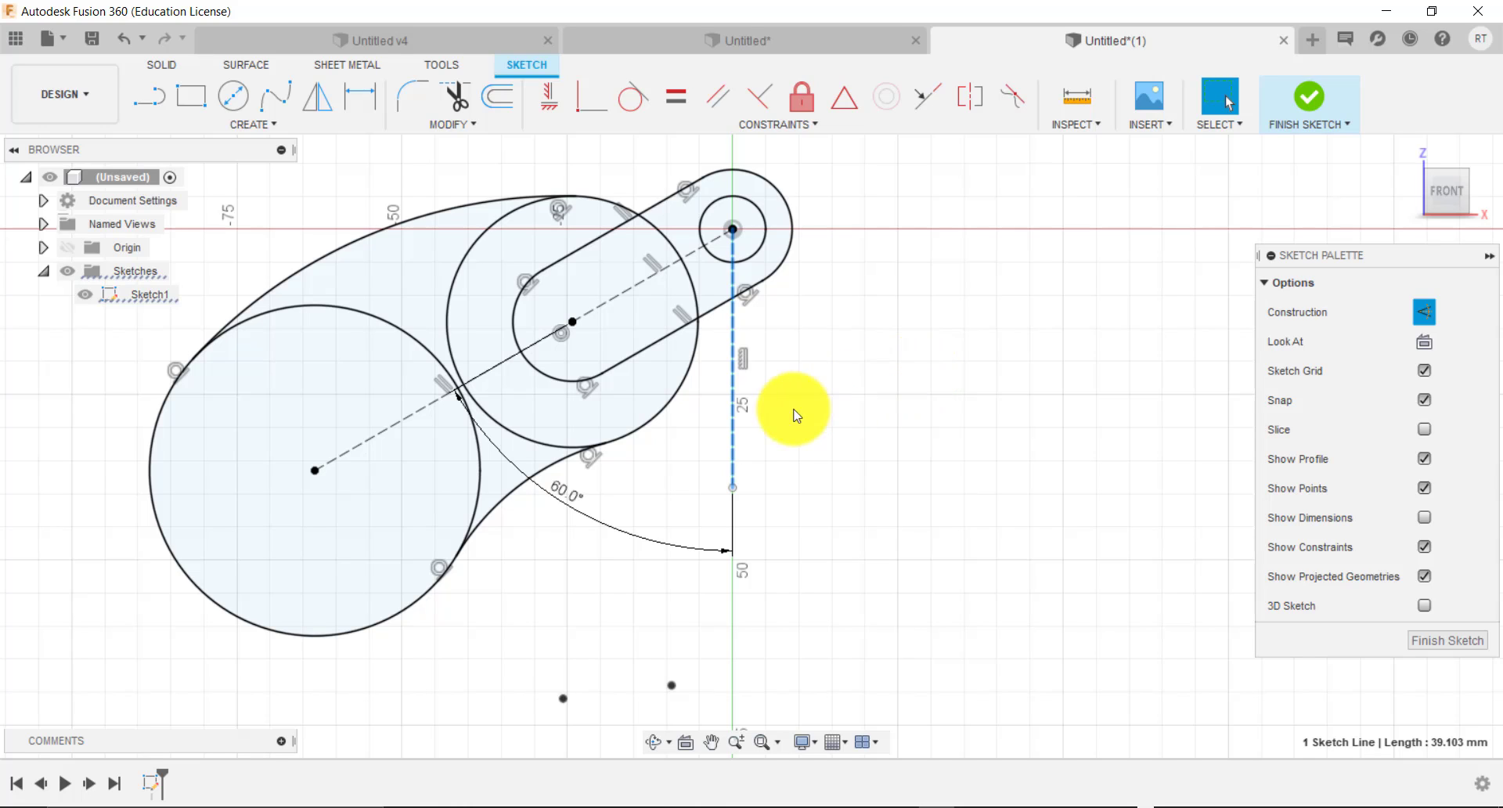
pyautogui.press('d')
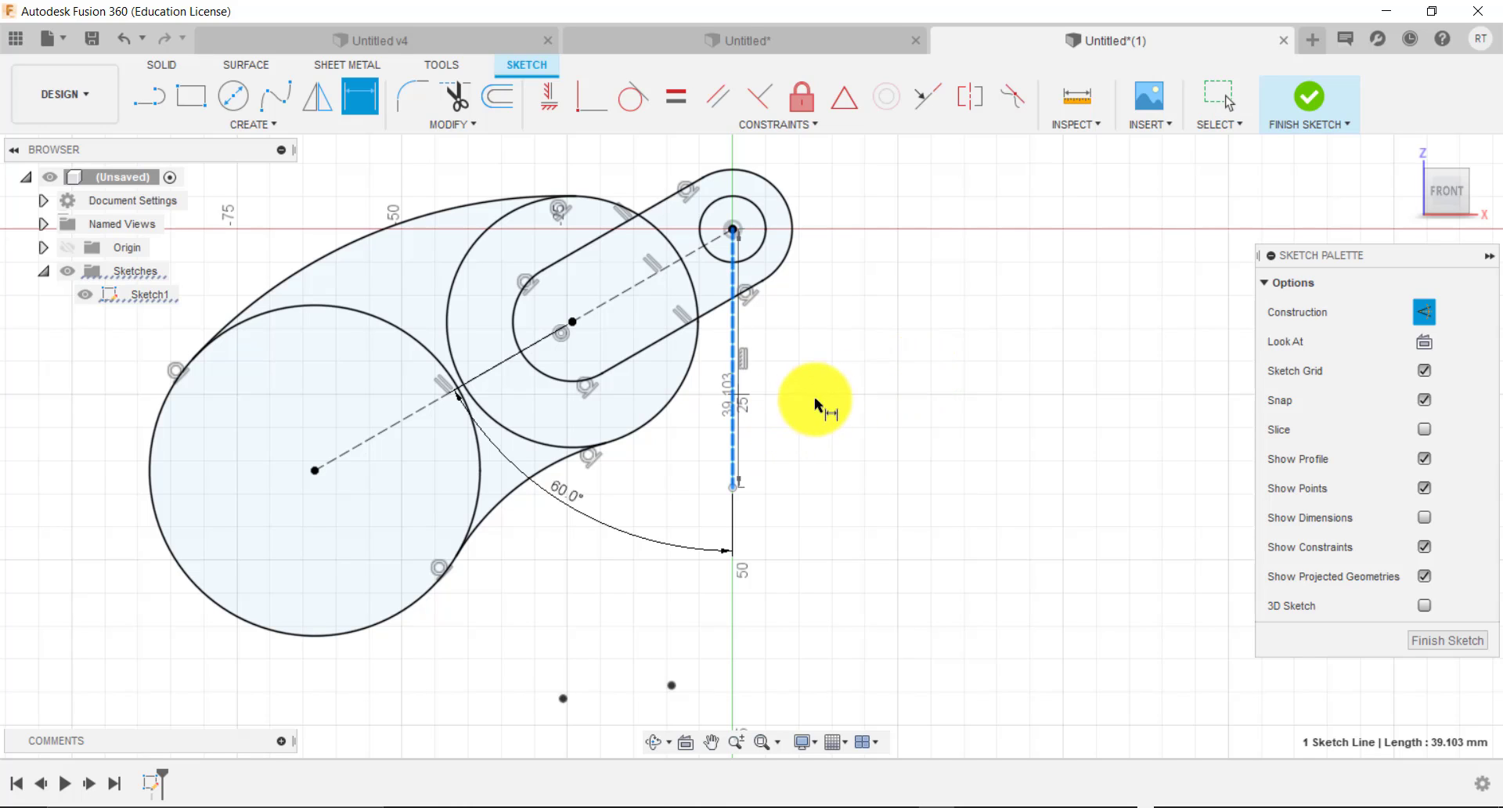
pyautogui.click(833, 397)
pyautogui.press('Return')
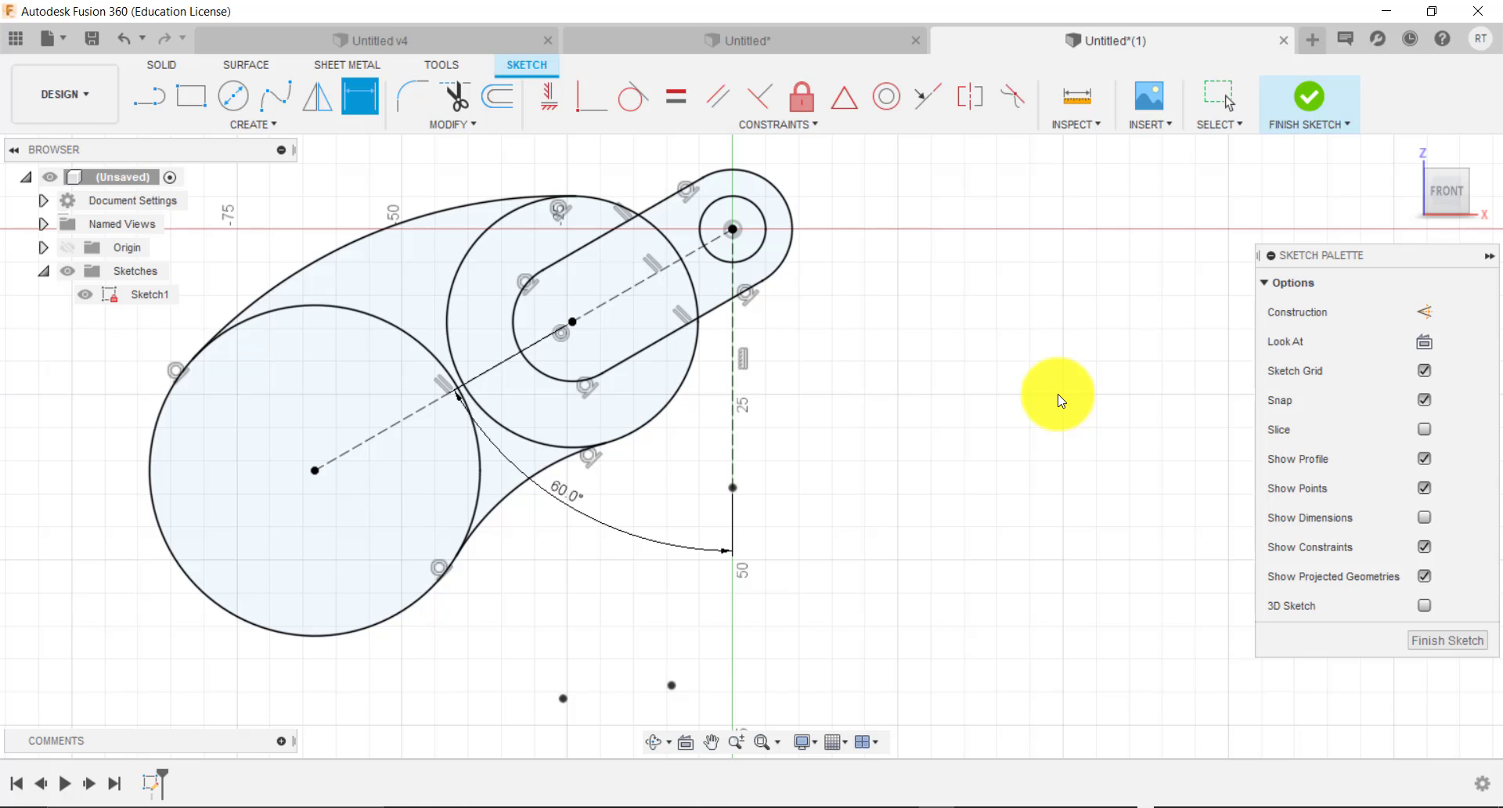
pyautogui.click(1305, 100)
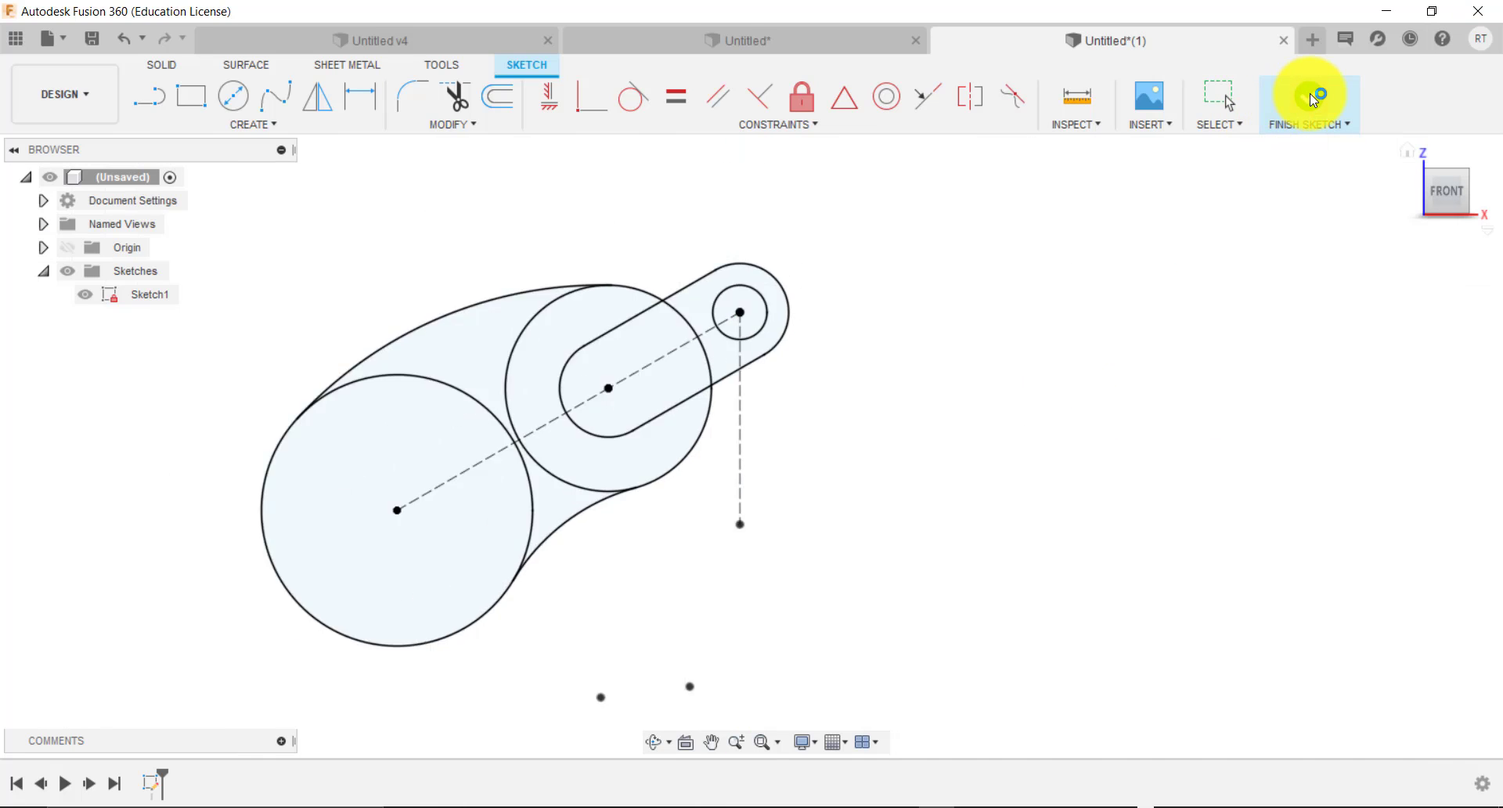
# Start extruding the large lower circle to about -125 mm and give it a 6° taper angle.
pyautogui.click(654, 742)
pyautogui.moveTo(637, 597); pyautogui.dragTo(648, 611)
pyautogui.scroll(-2, 680, 595)
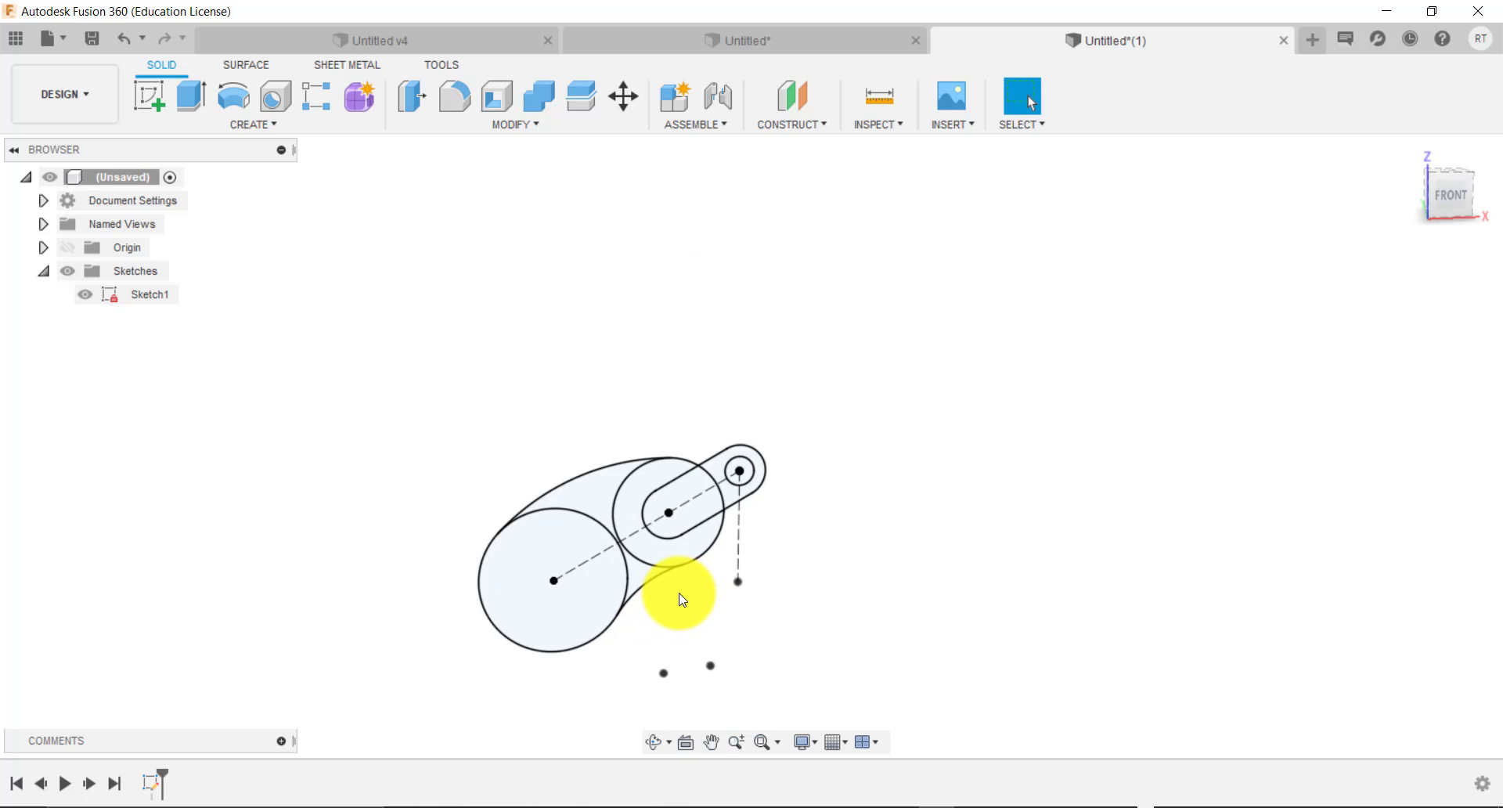
pyautogui.scroll(2, 680, 596)
pyautogui.moveTo(681, 593); pyautogui.dragTo(792, 454, button='middle')
pyautogui.scroll(1, 789, 476)
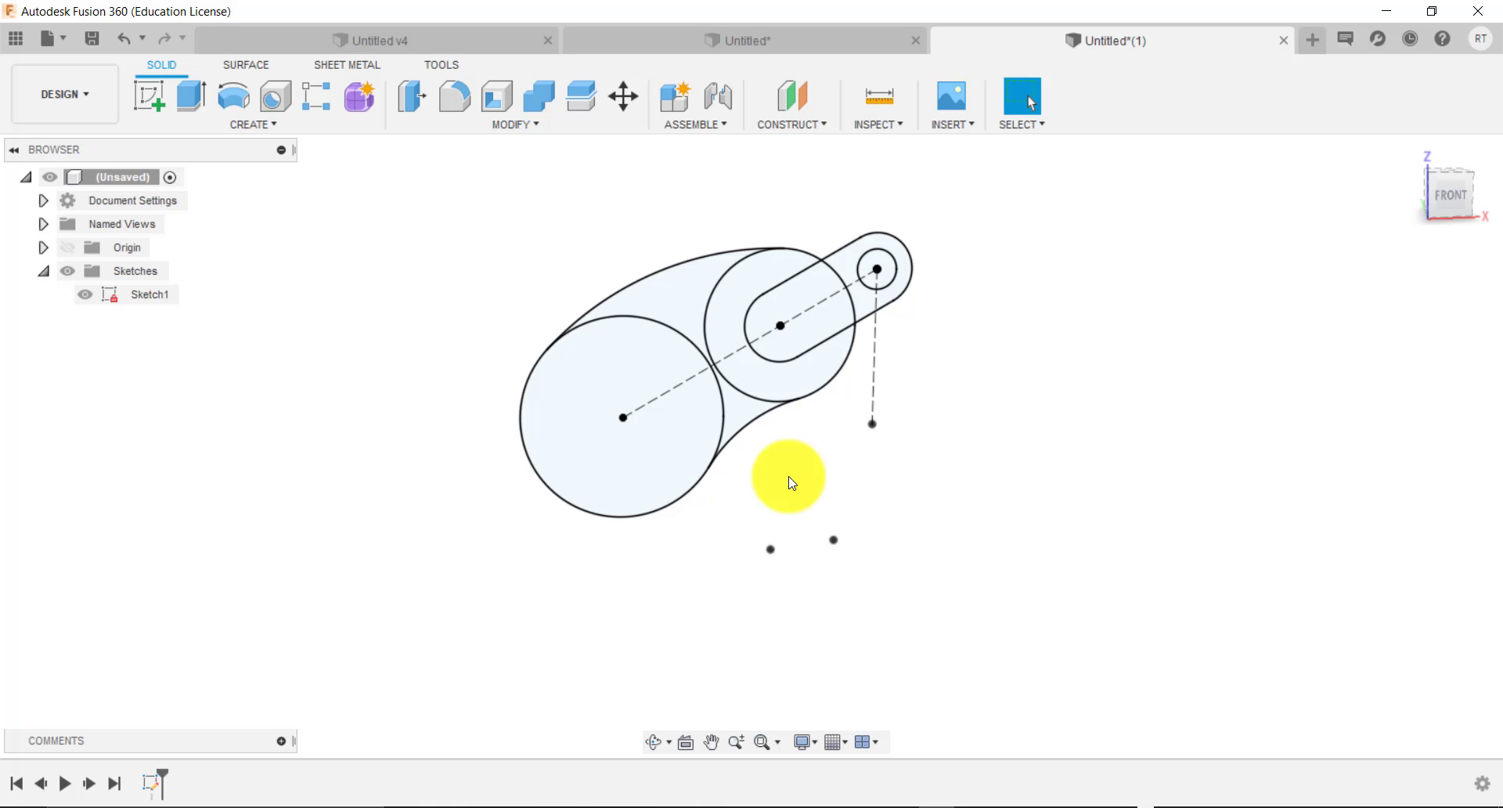
pyautogui.press('e')
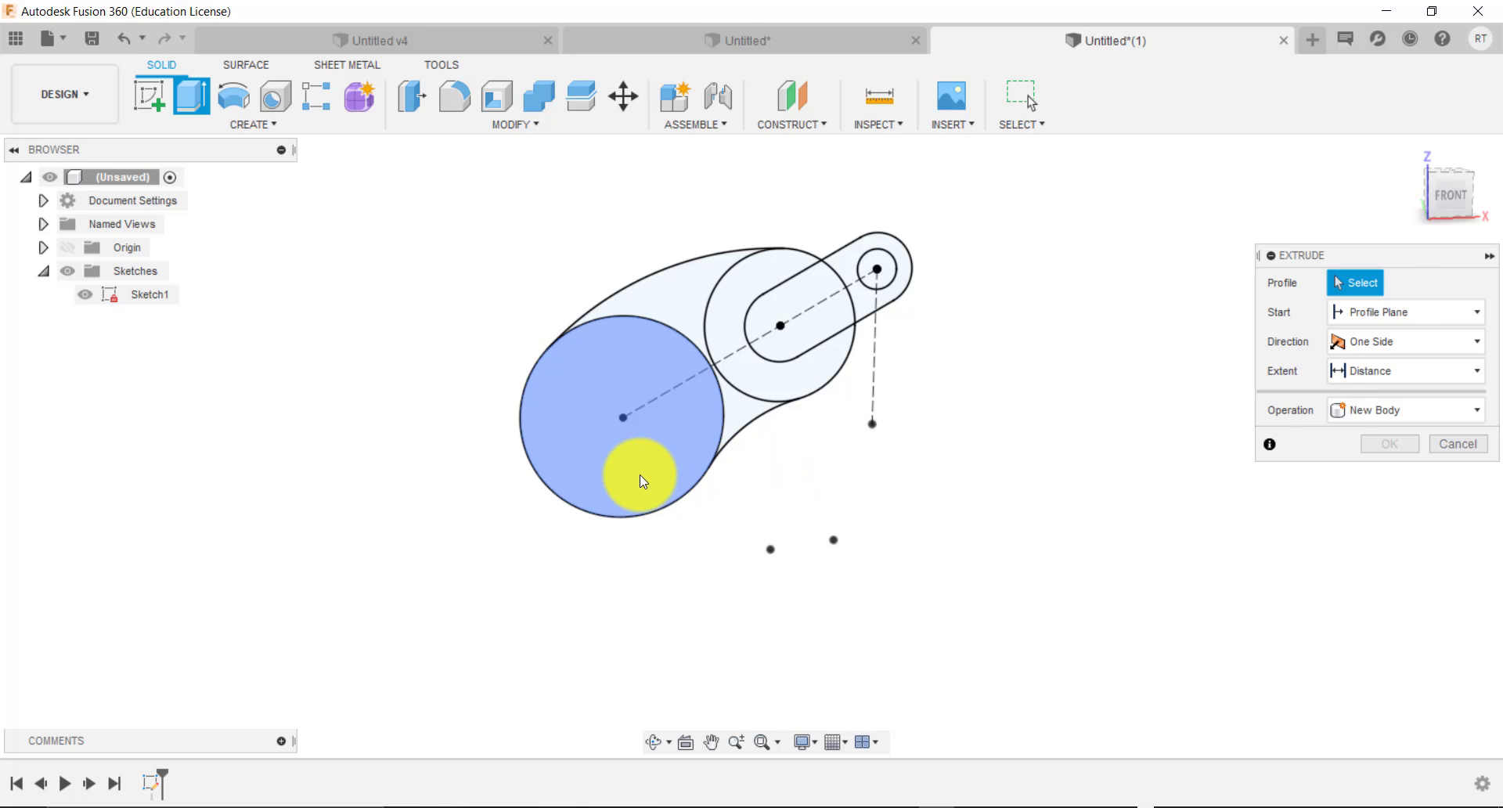
pyautogui.click(640, 475)
pyautogui.moveTo(635, 408); pyautogui.dragTo(735, 480)
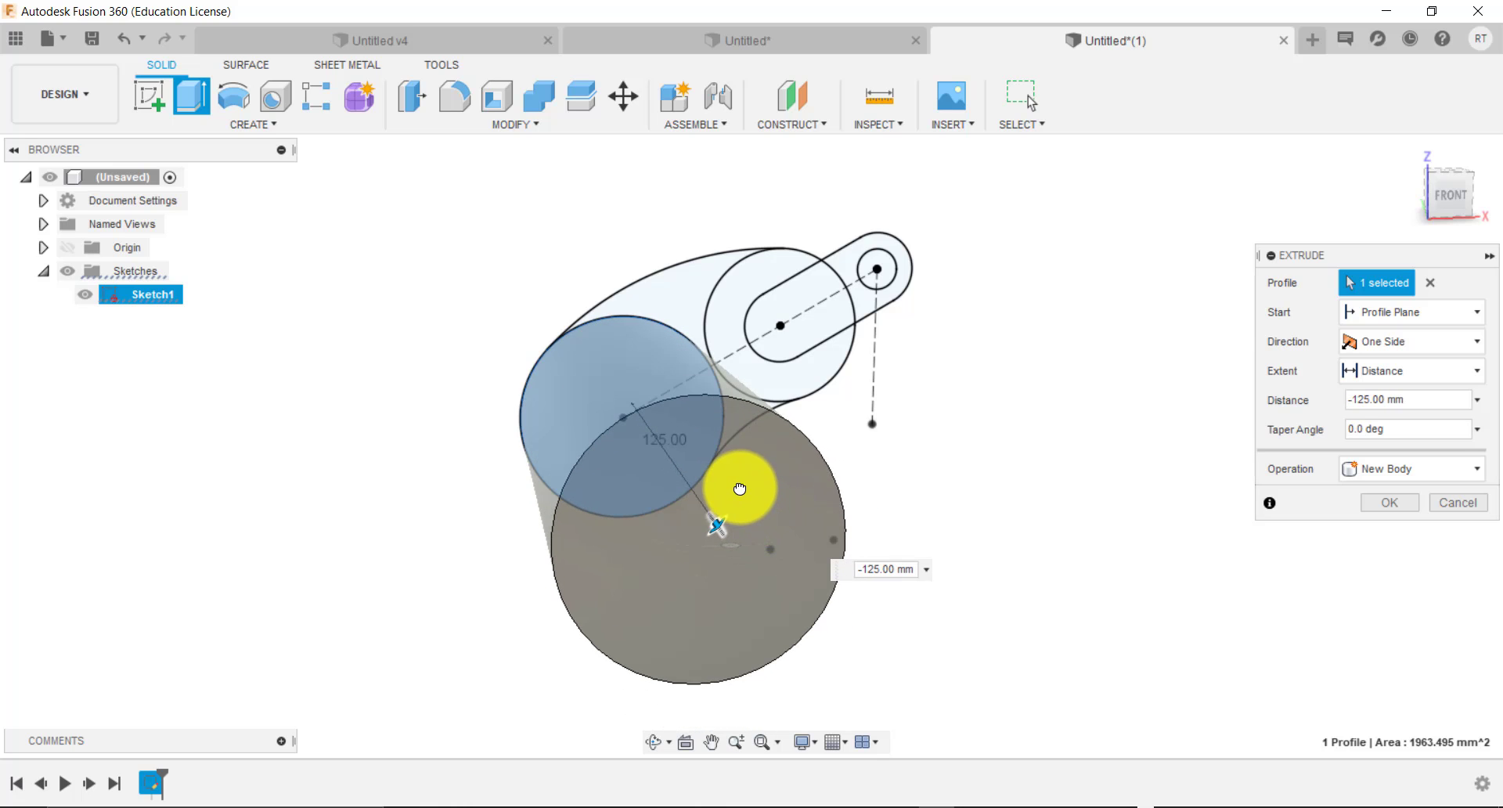
pyautogui.click(1407, 428)
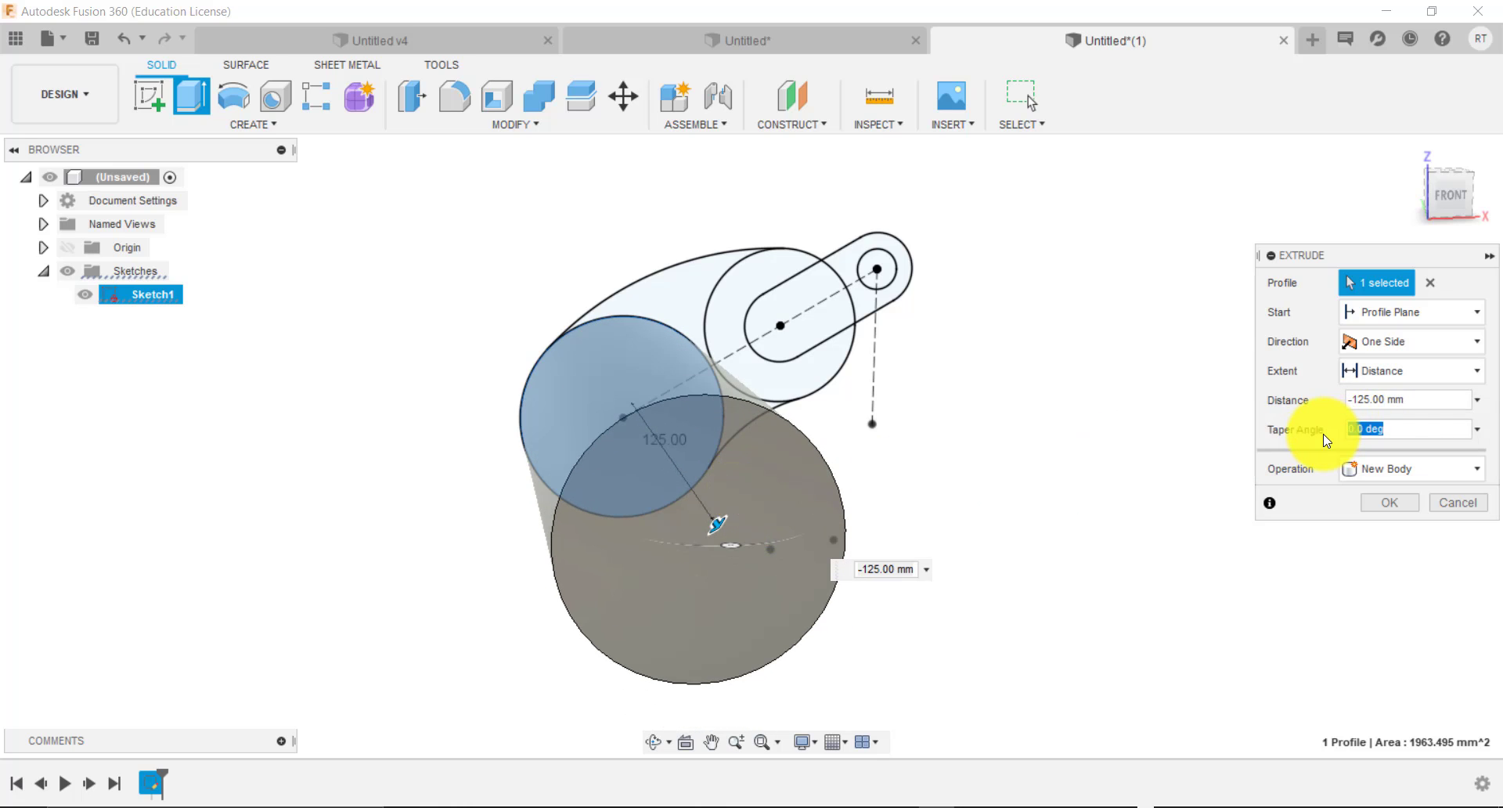
pyautogui.write('6')
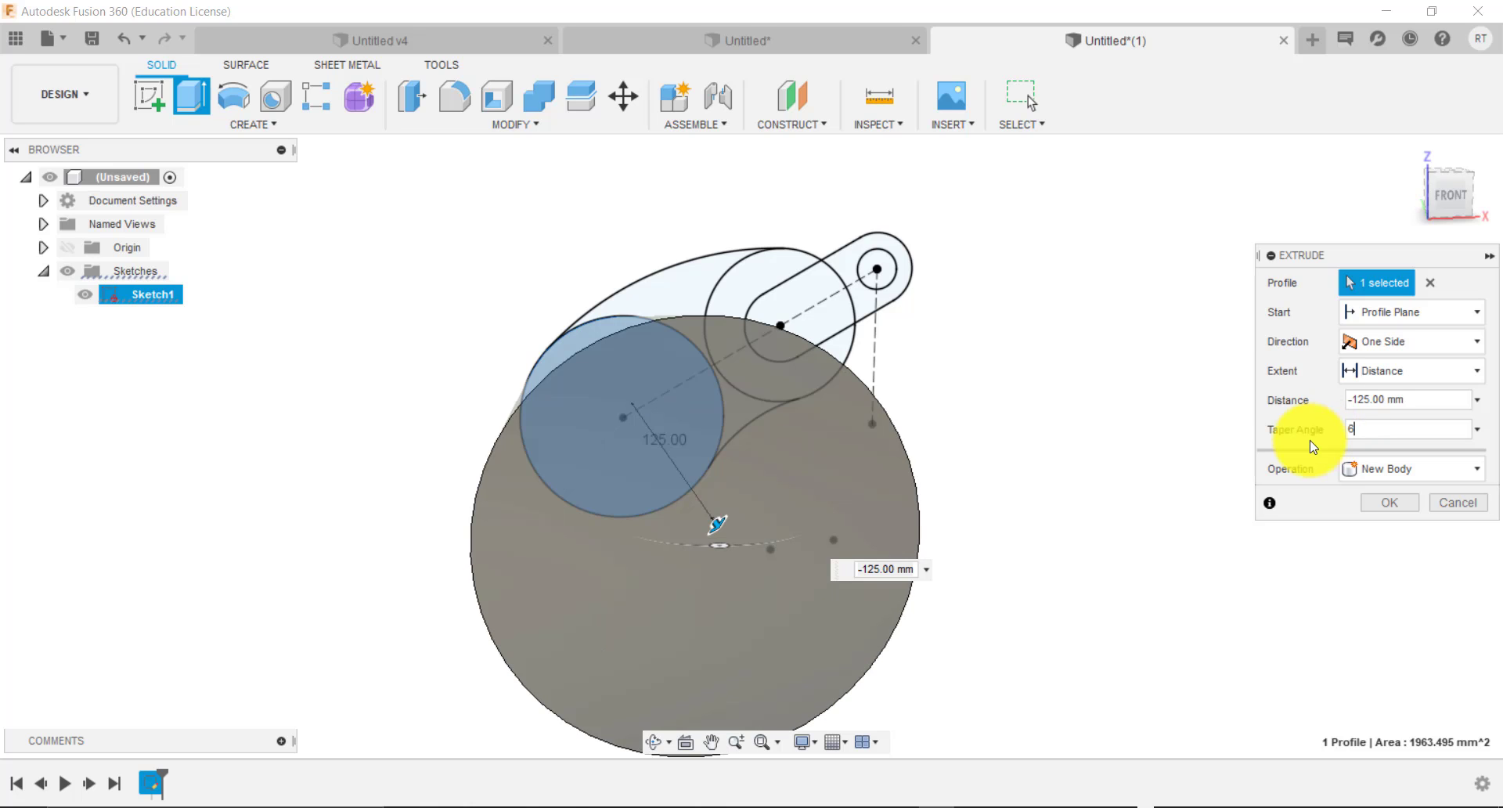
# Set the tapered extrusion's distance to -76 mm and create it as a new body.
pyautogui.click(655, 741)
pyautogui.moveTo(658, 648); pyautogui.dragTo(749, 580)
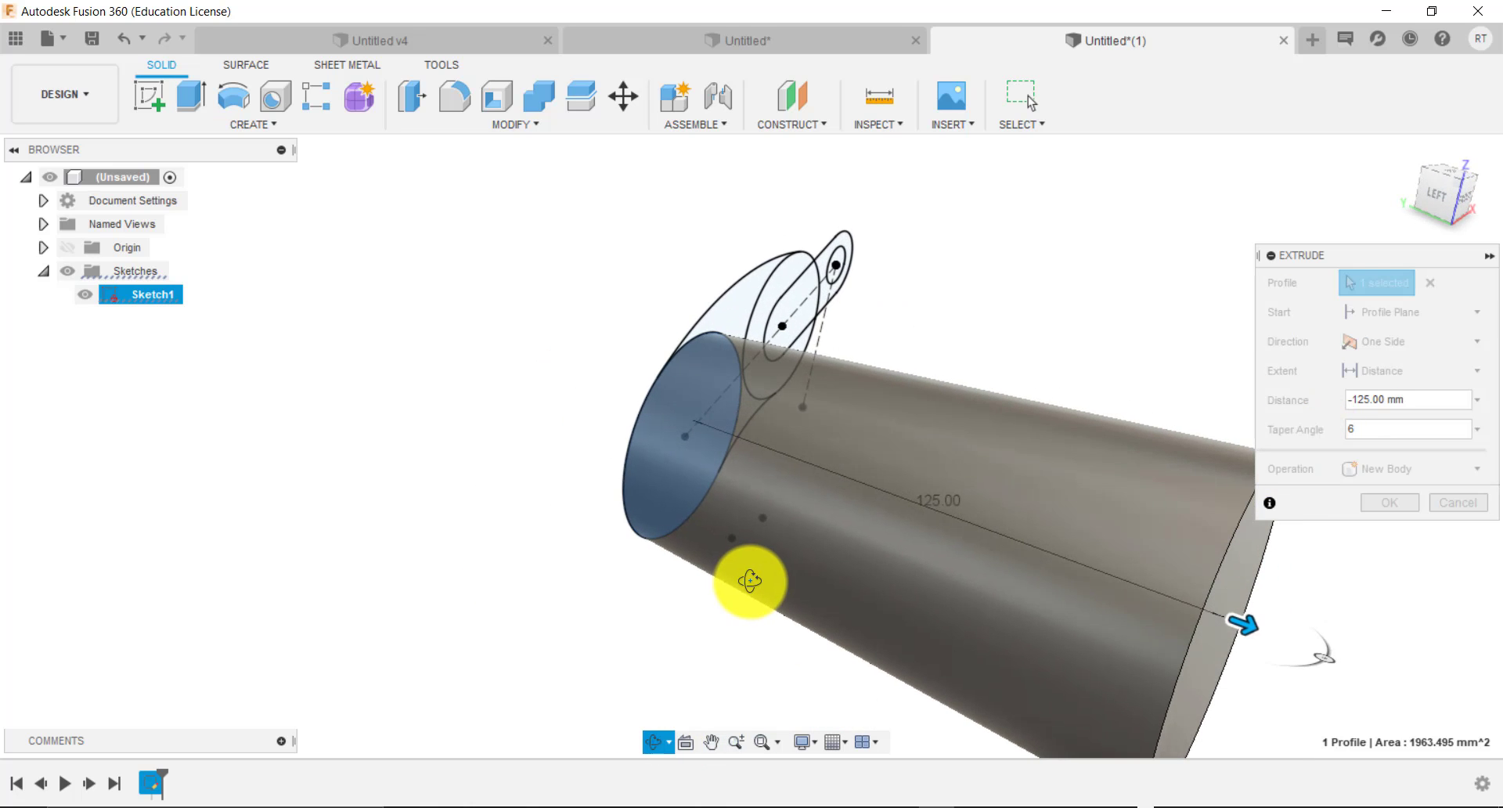
pyautogui.press('Escape')
pyautogui.moveTo(1243, 619); pyautogui.dragTo(1032, 568)
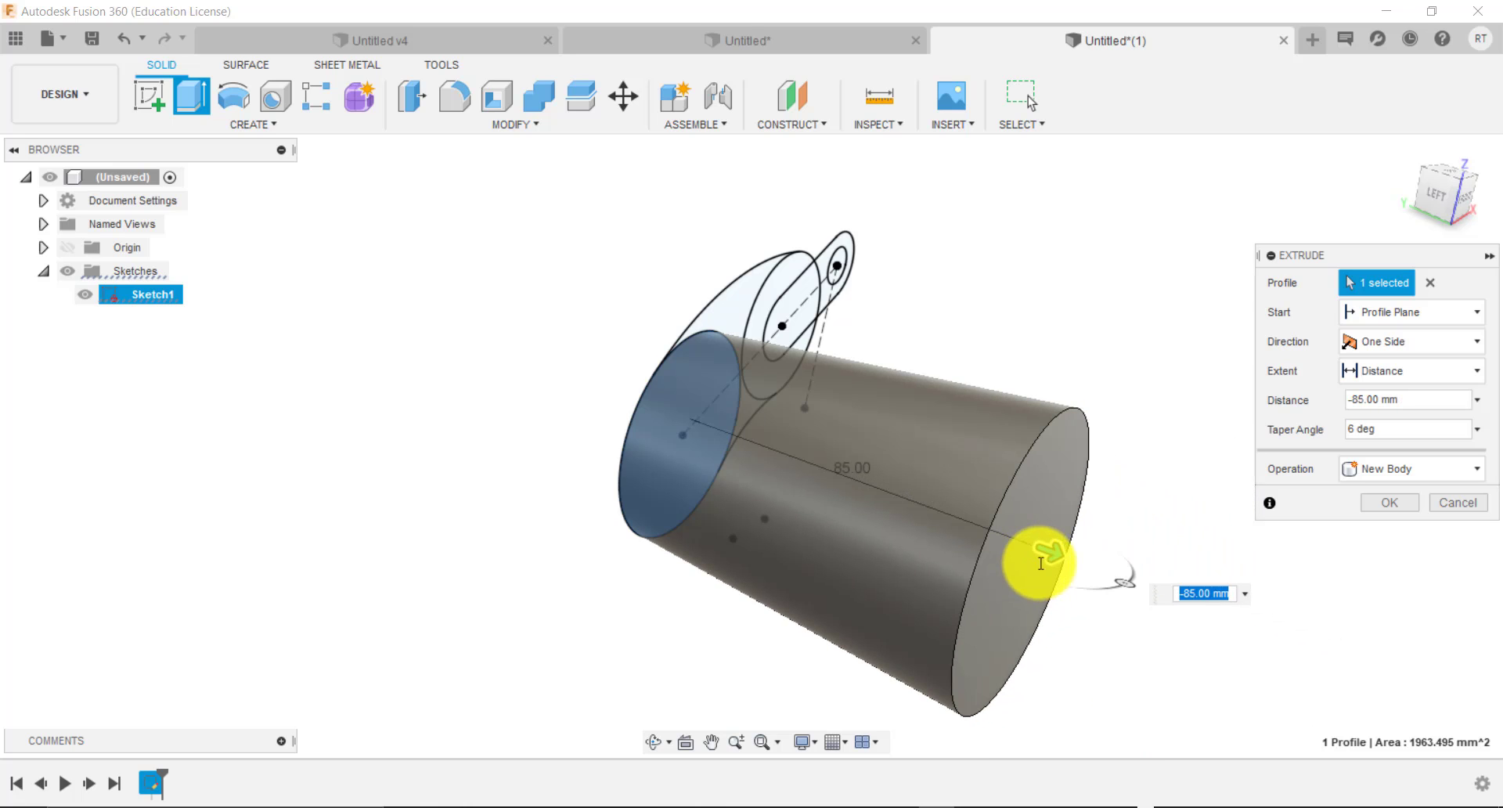
pyautogui.moveTo(1401, 399); pyautogui.dragTo(1375, 399)
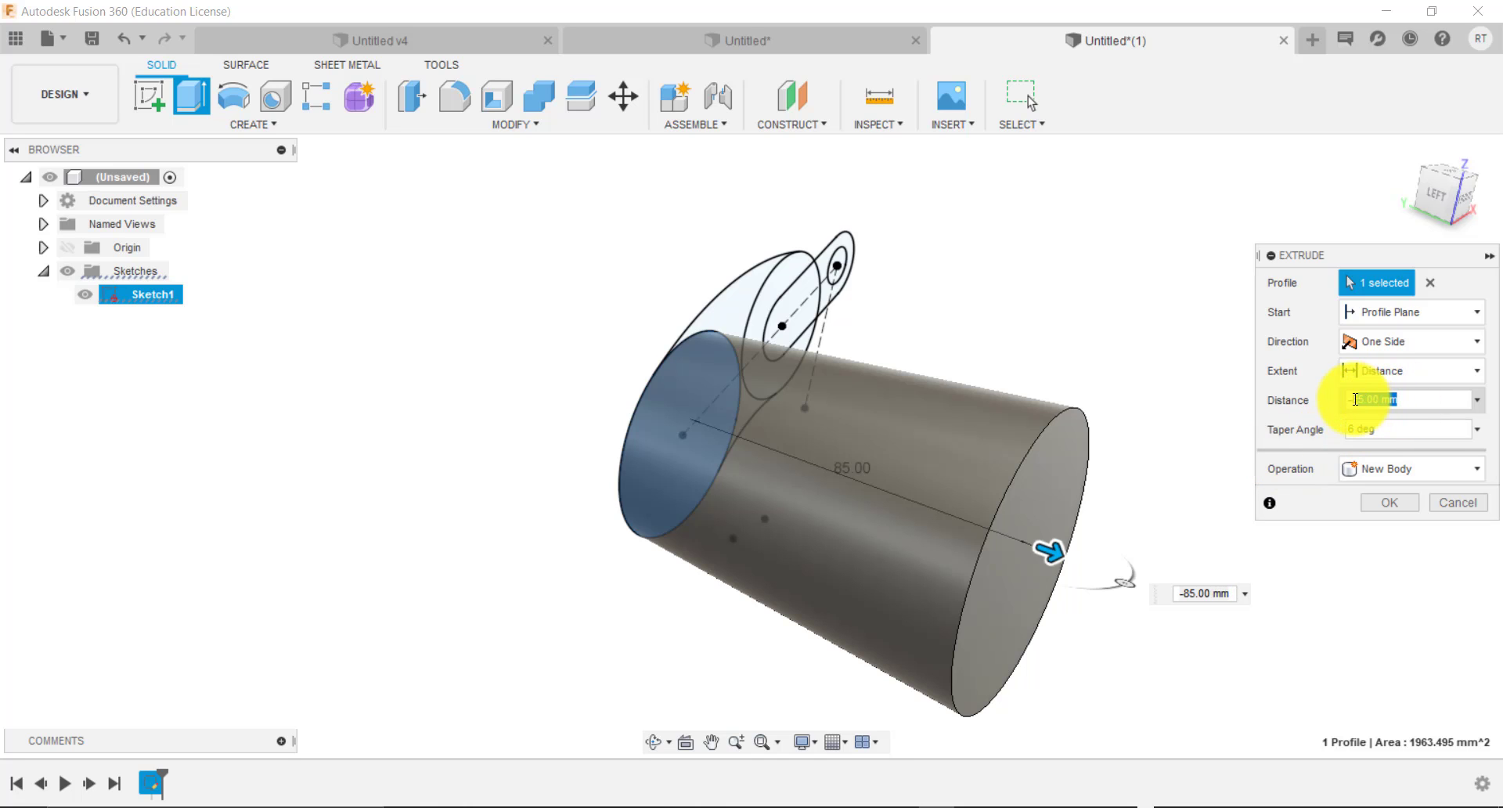
pyautogui.write('-76')
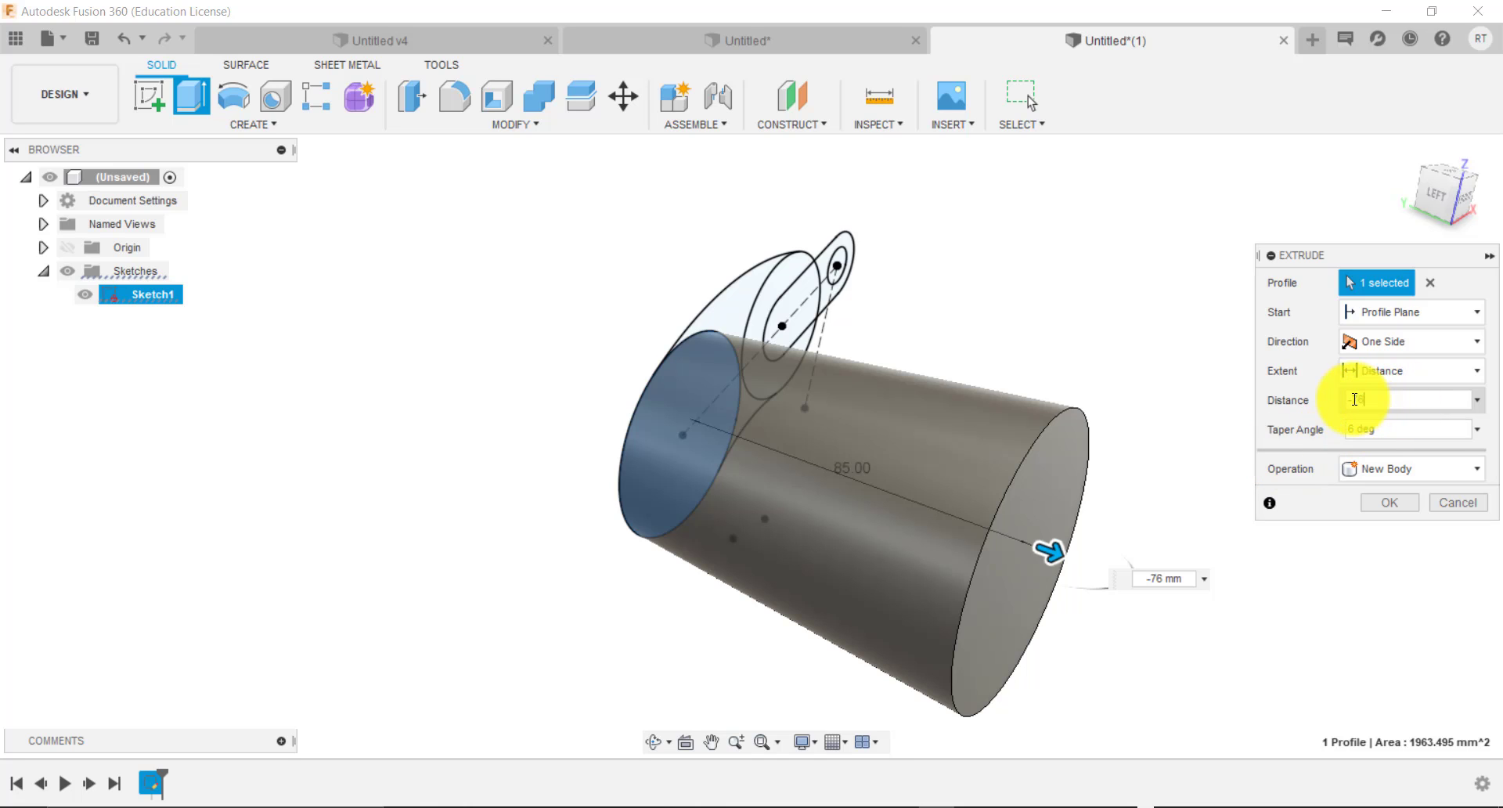
pyautogui.click(1399, 502)
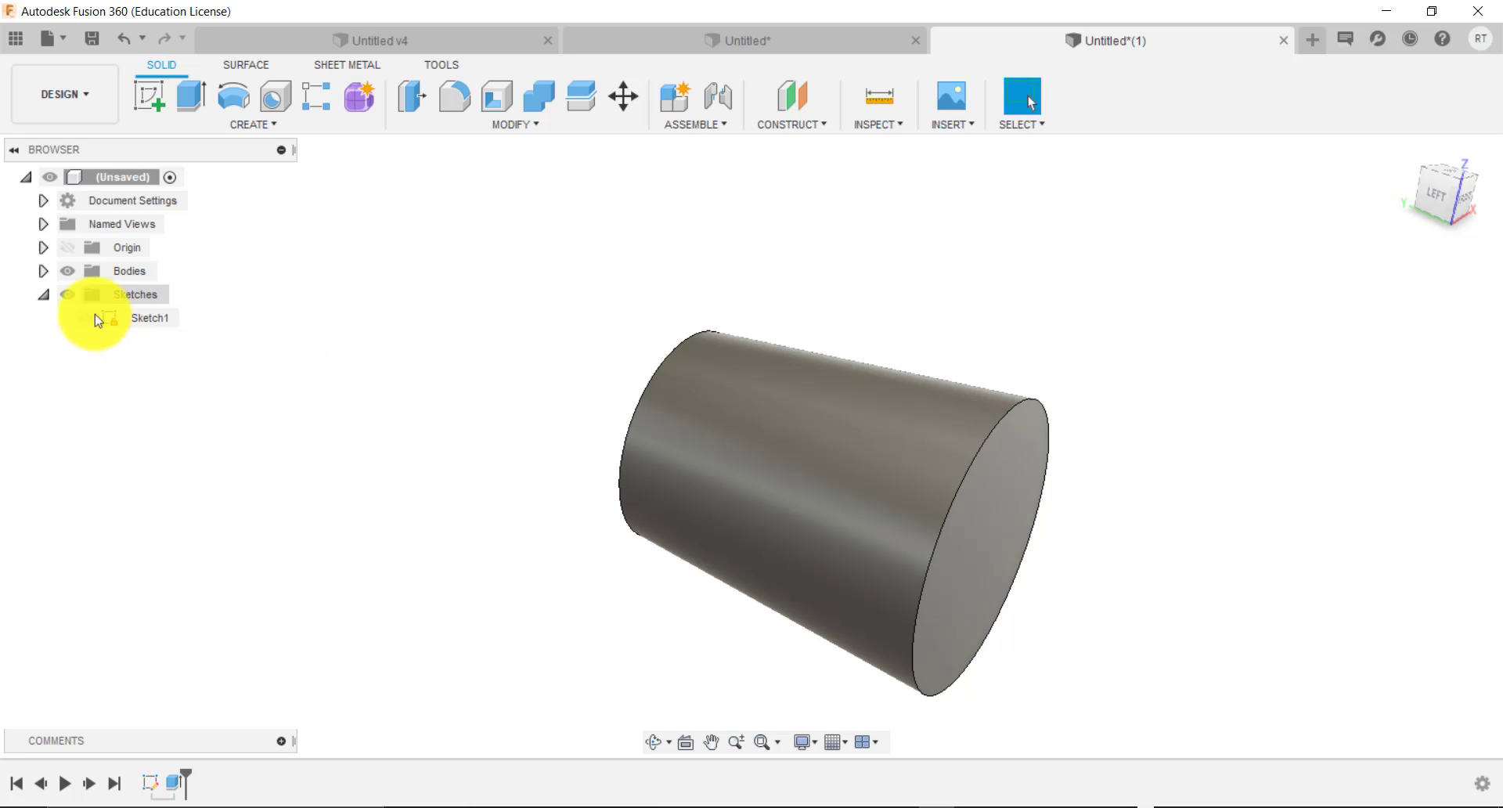
# Show Sketch1 again and select the large circle, the bridging region and both regions of the middle circle for a new extrusion.
pyautogui.click(93, 318)
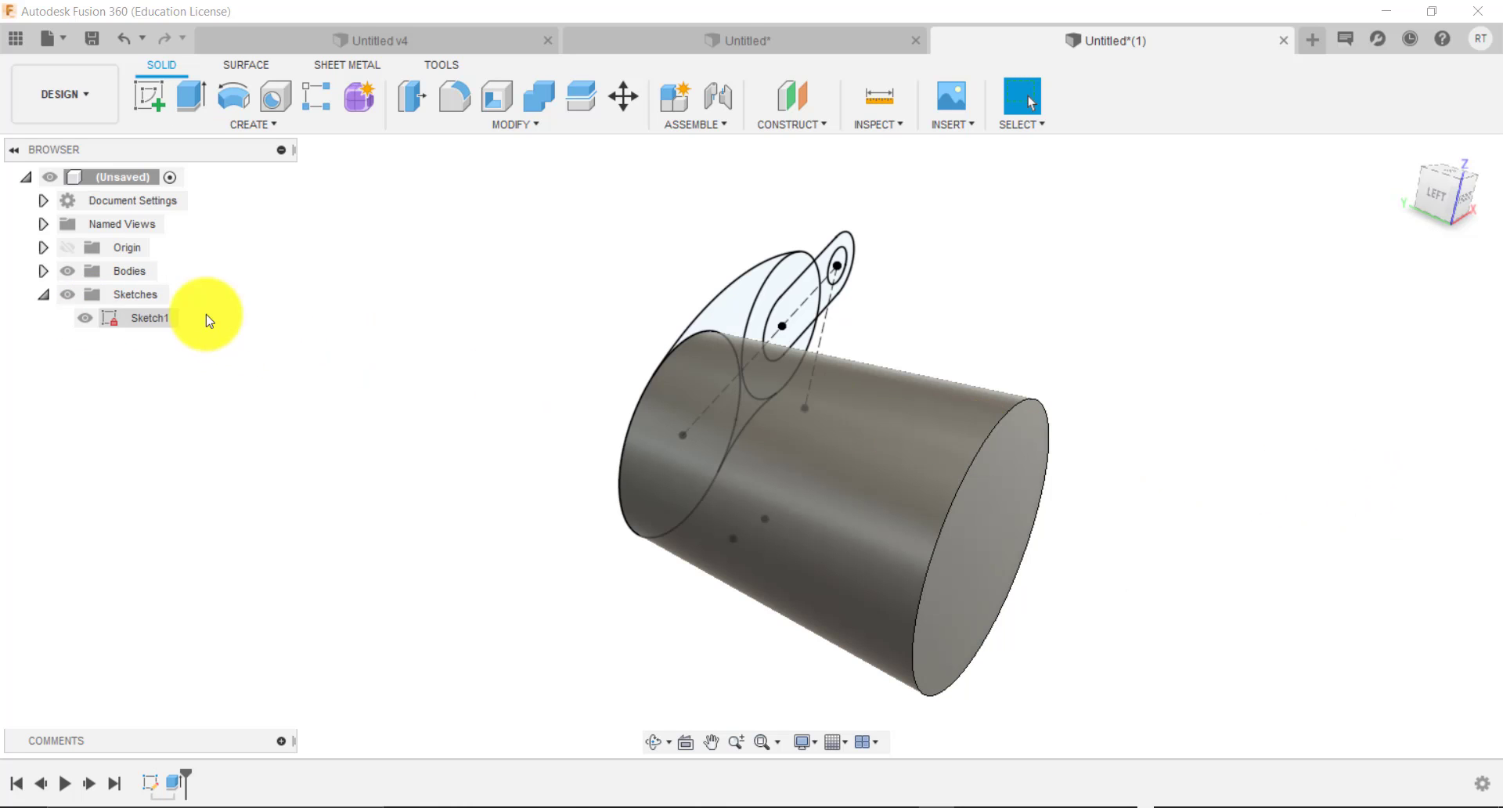
pyautogui.press('e')
pyautogui.click(727, 325)
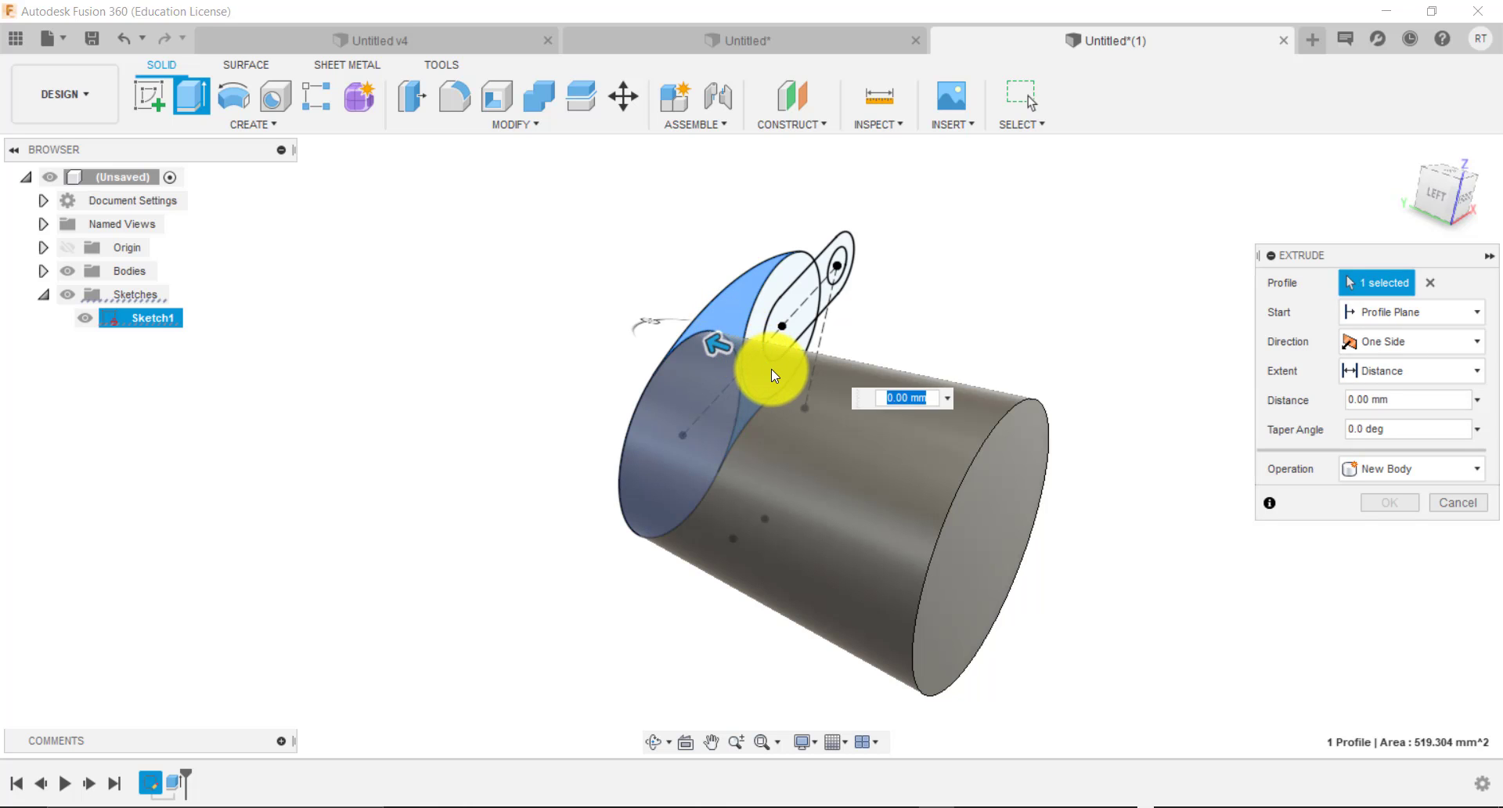
pyautogui.click(772, 367)
pyautogui.click(774, 319)
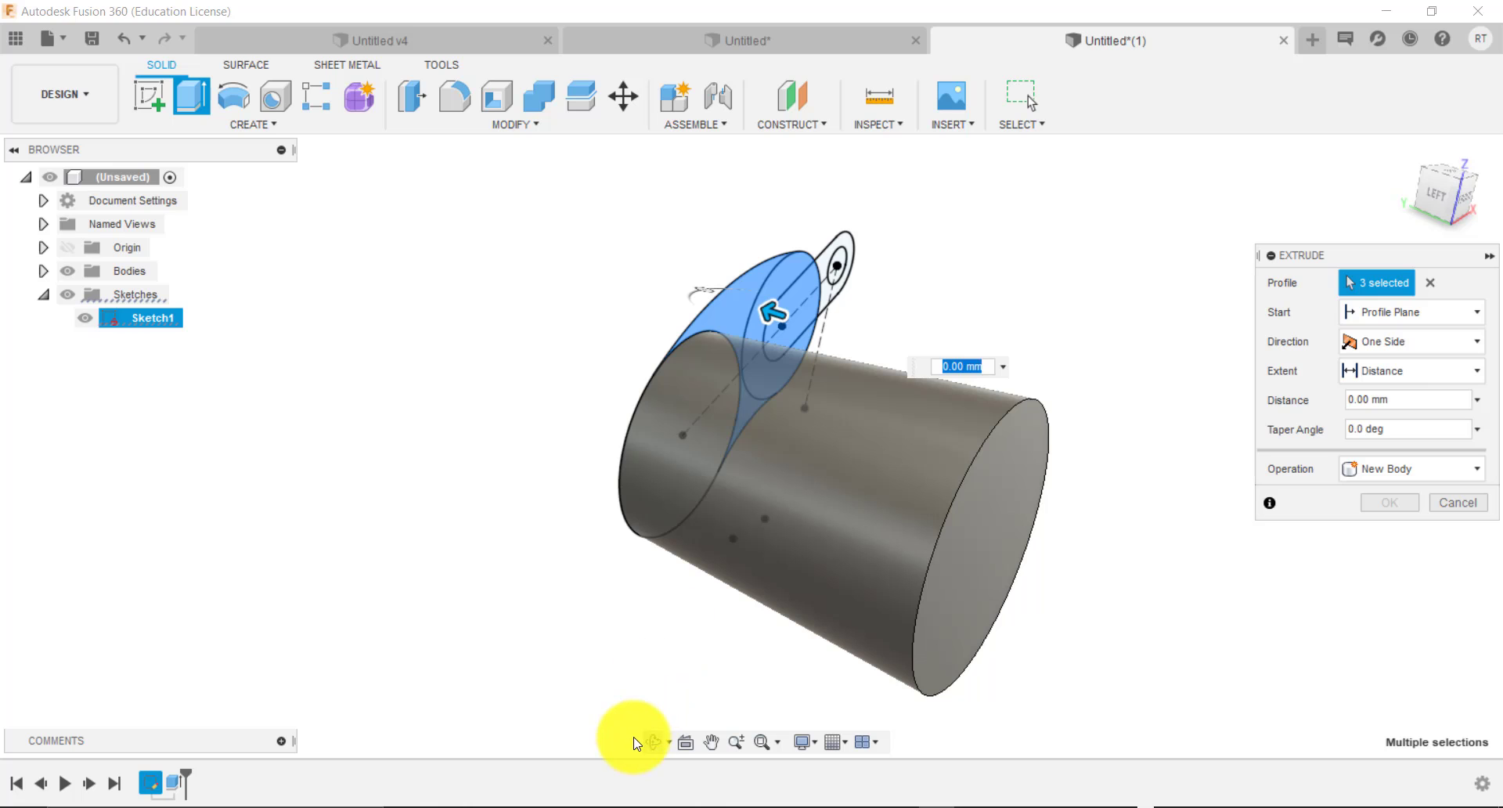
pyautogui.click(654, 741)
pyautogui.moveTo(656, 689); pyautogui.dragTo(717, 567)
pyautogui.press('Escape')
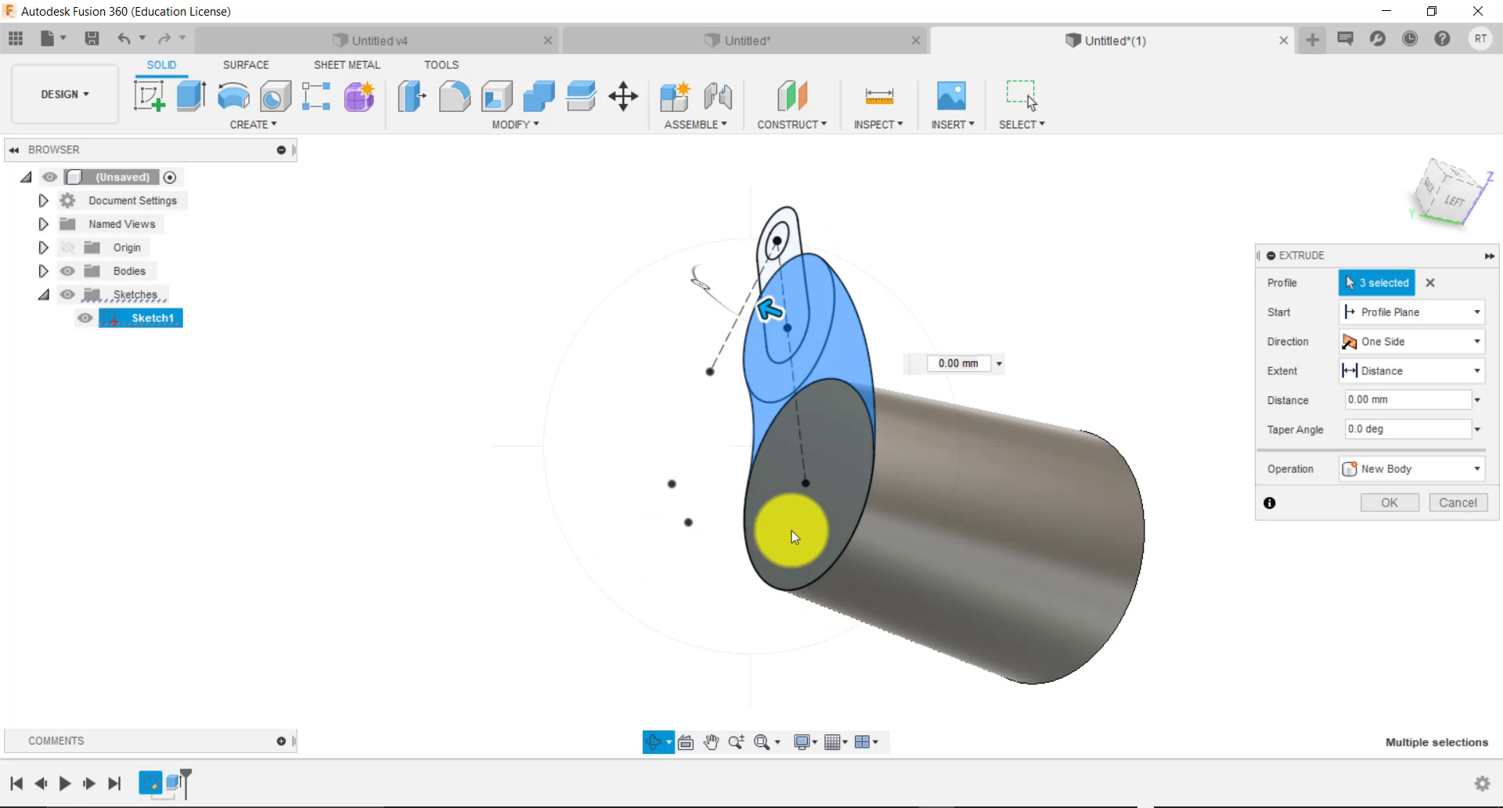
pyautogui.click(822, 505)
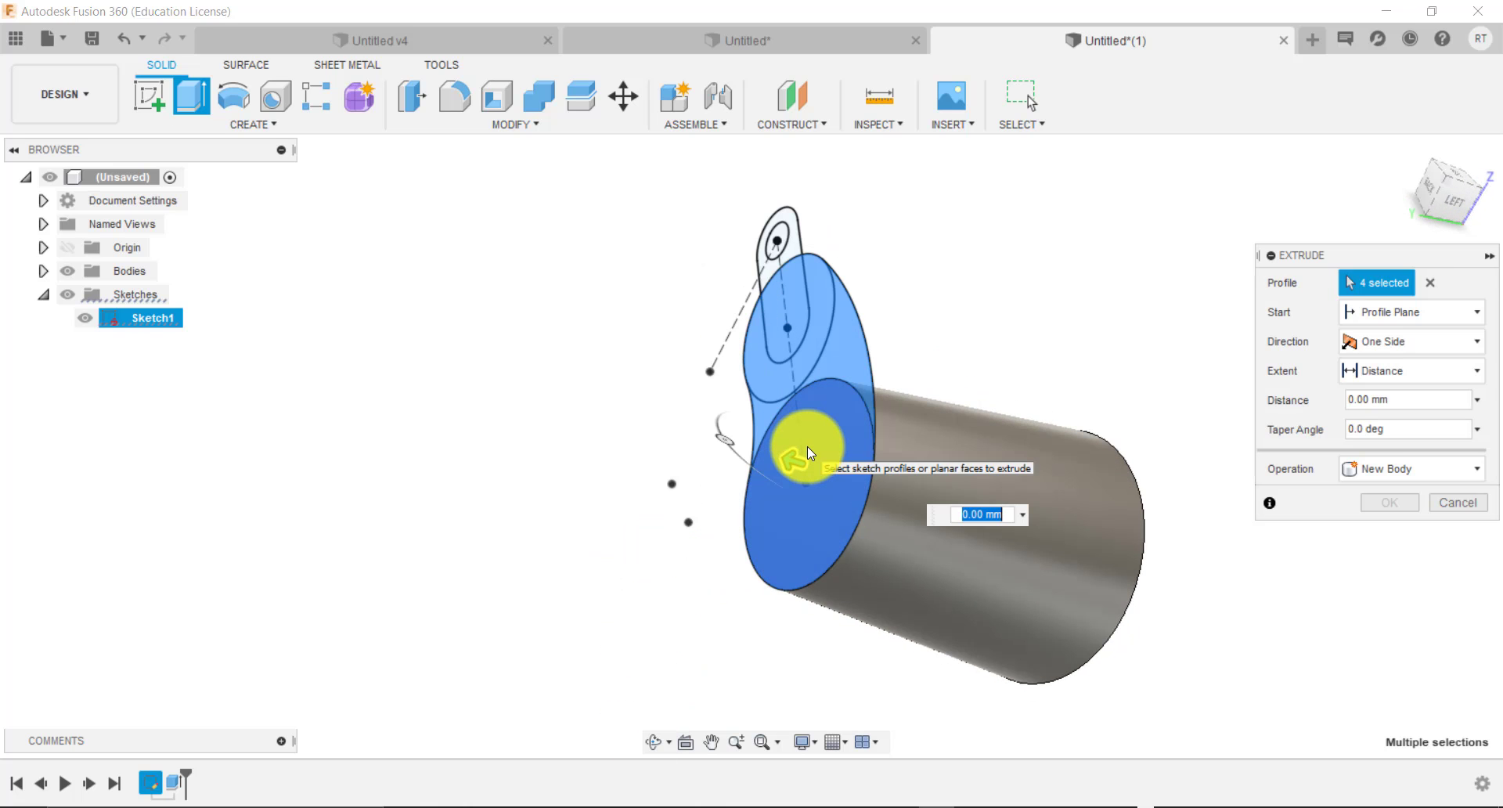
# Extrude the selected regions symmetrically with a whole-length distance of 20 mm, joining them to the tapered body.
pyautogui.click(1385, 341)
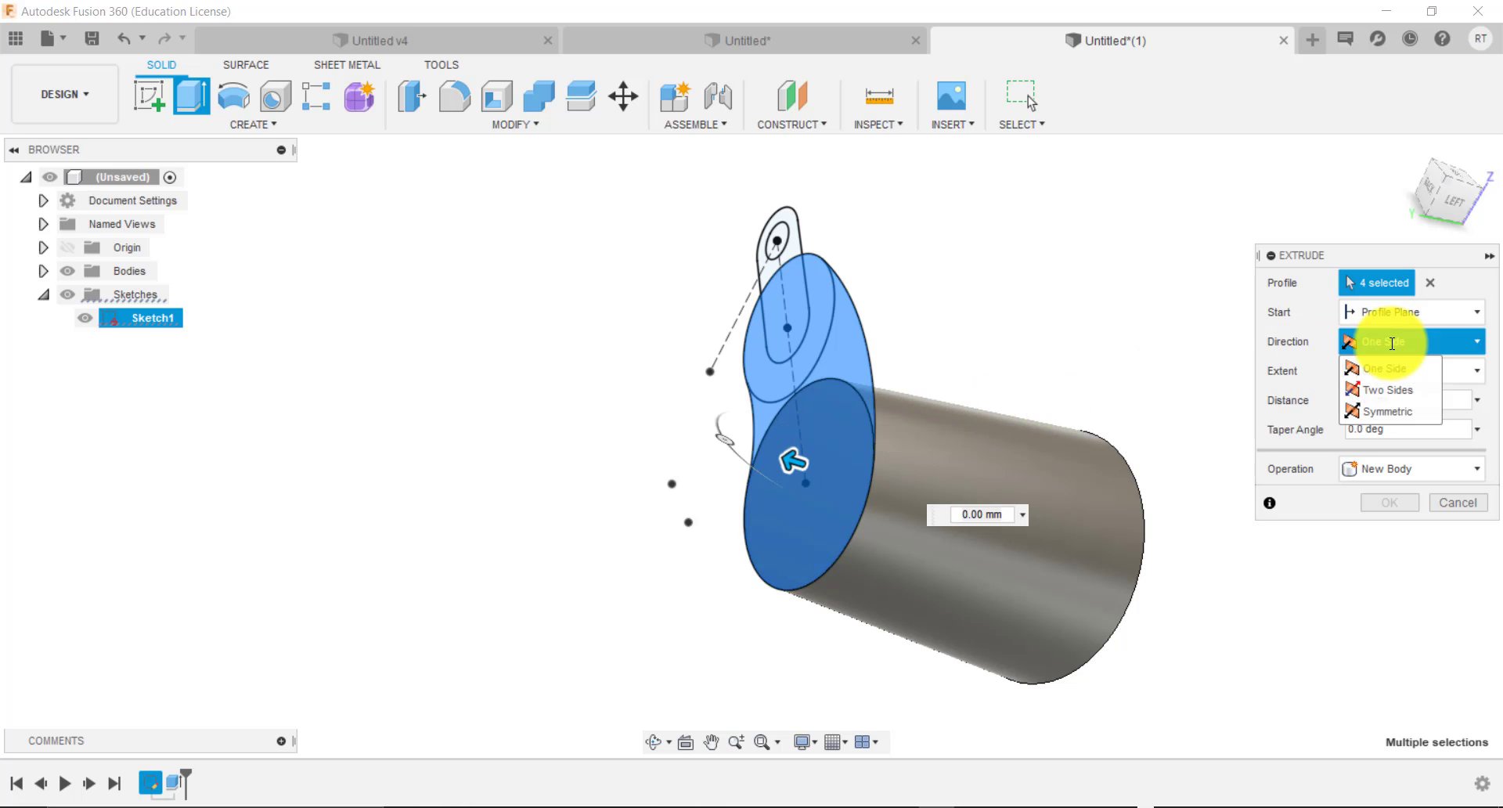
pyautogui.click(1393, 411)
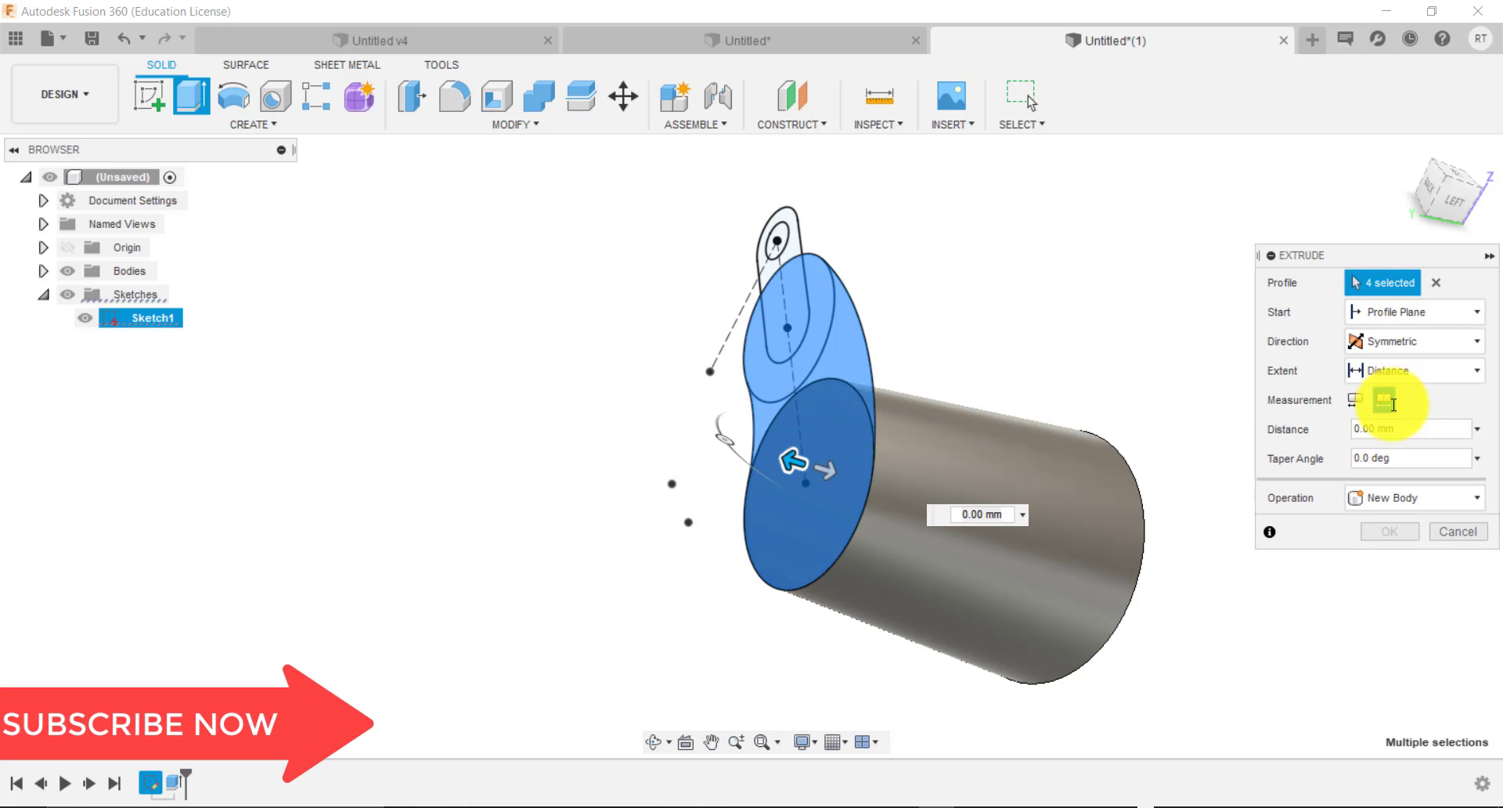
pyautogui.click(1383, 400)
pyautogui.click(1400, 431)
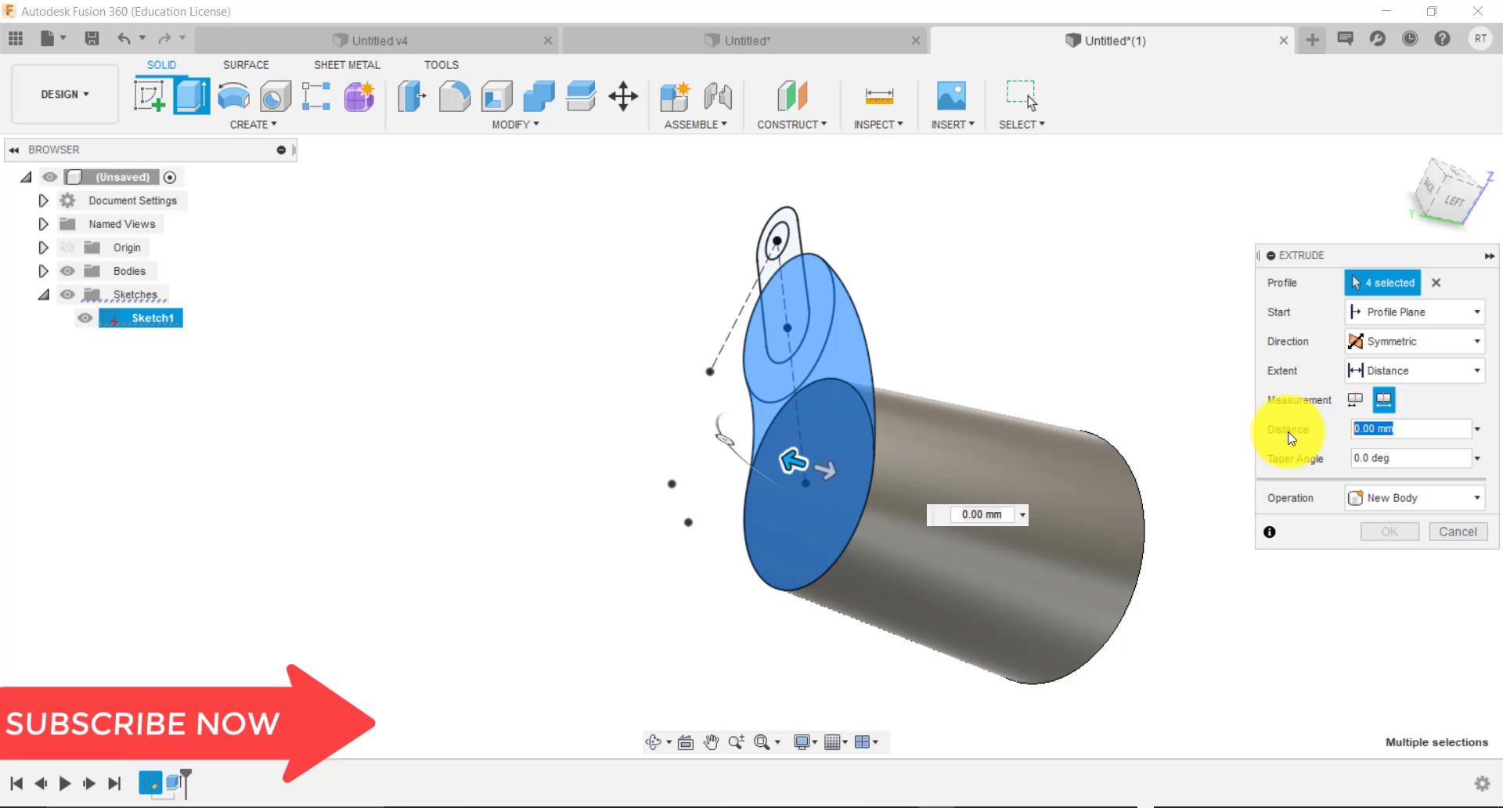
pyautogui.write('20')
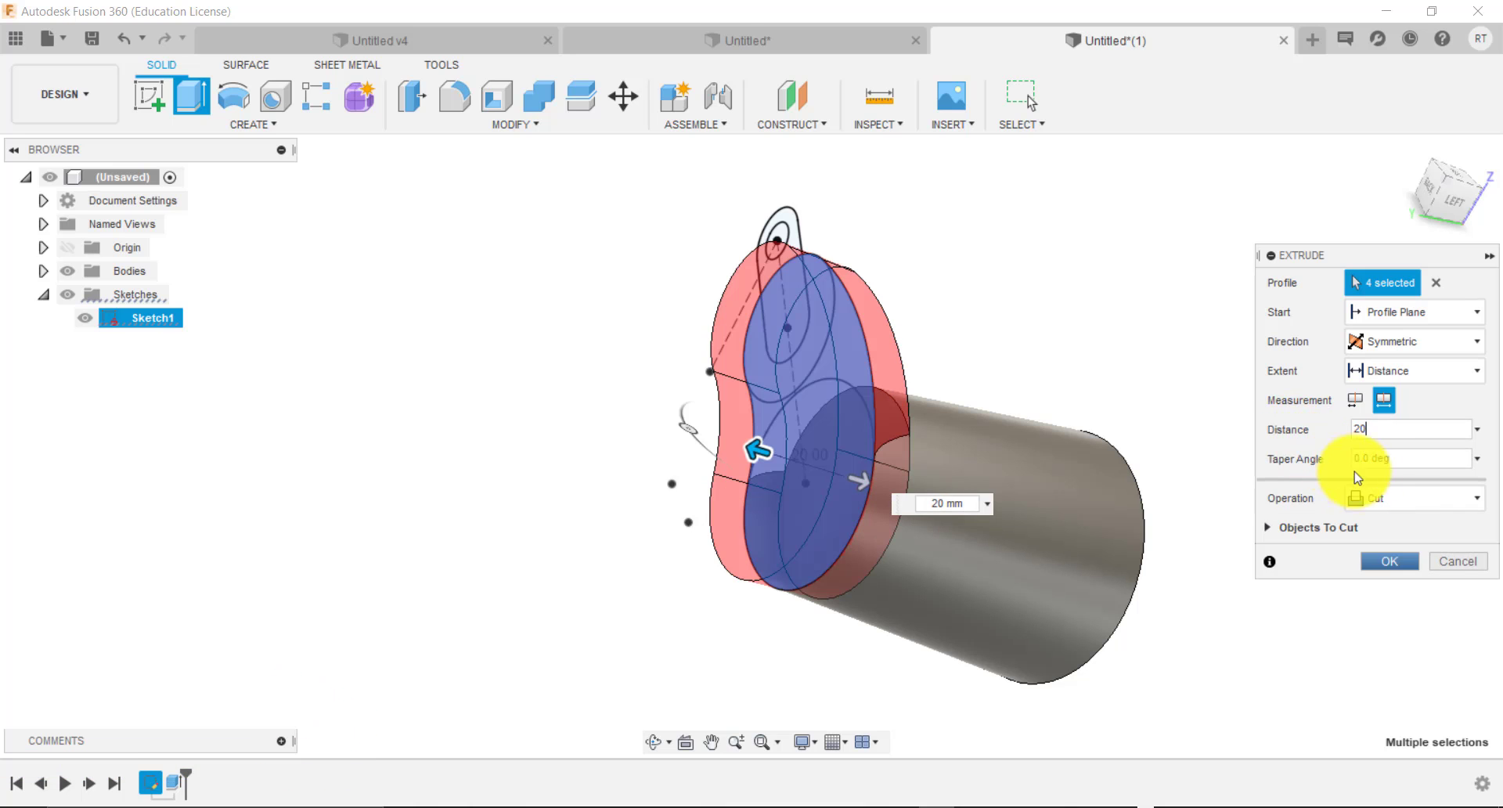
pyautogui.click(1388, 499)
pyautogui.click(1382, 531)
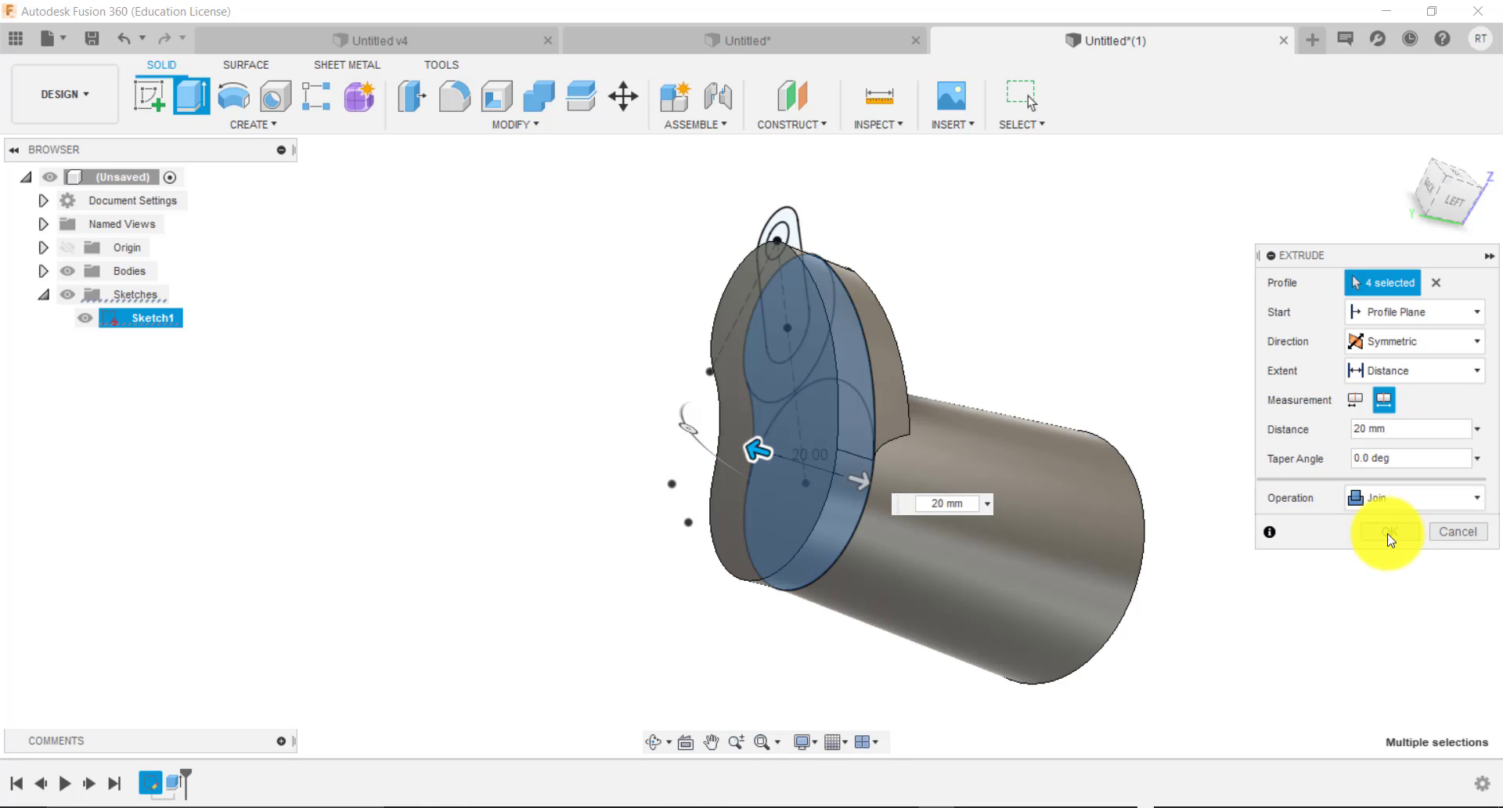
pyautogui.press('Return')
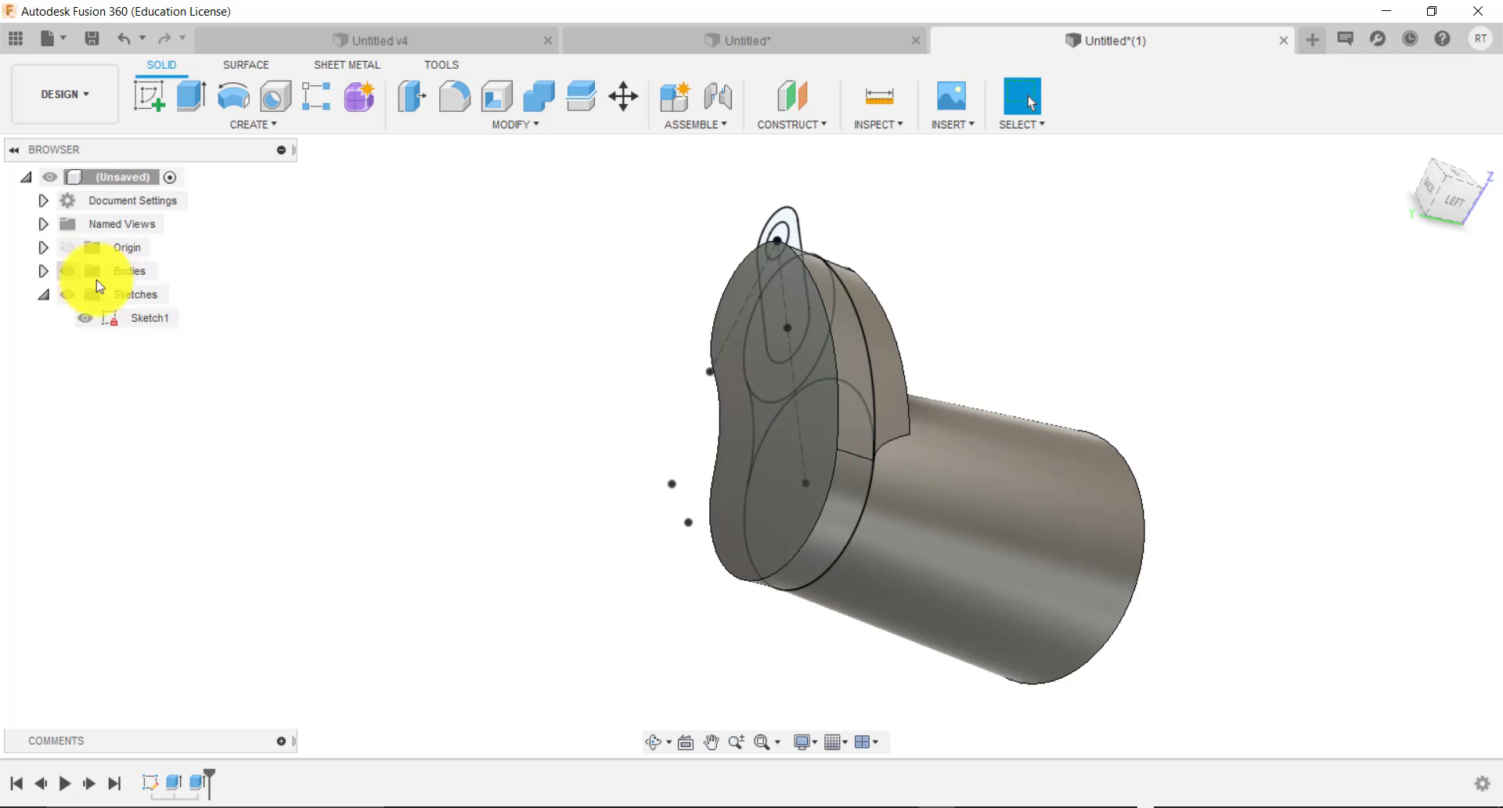
# Hide the bodies, select both regions of the middle circle for a new extrusion, and show the bodies again.
pyautogui.click(68, 271)
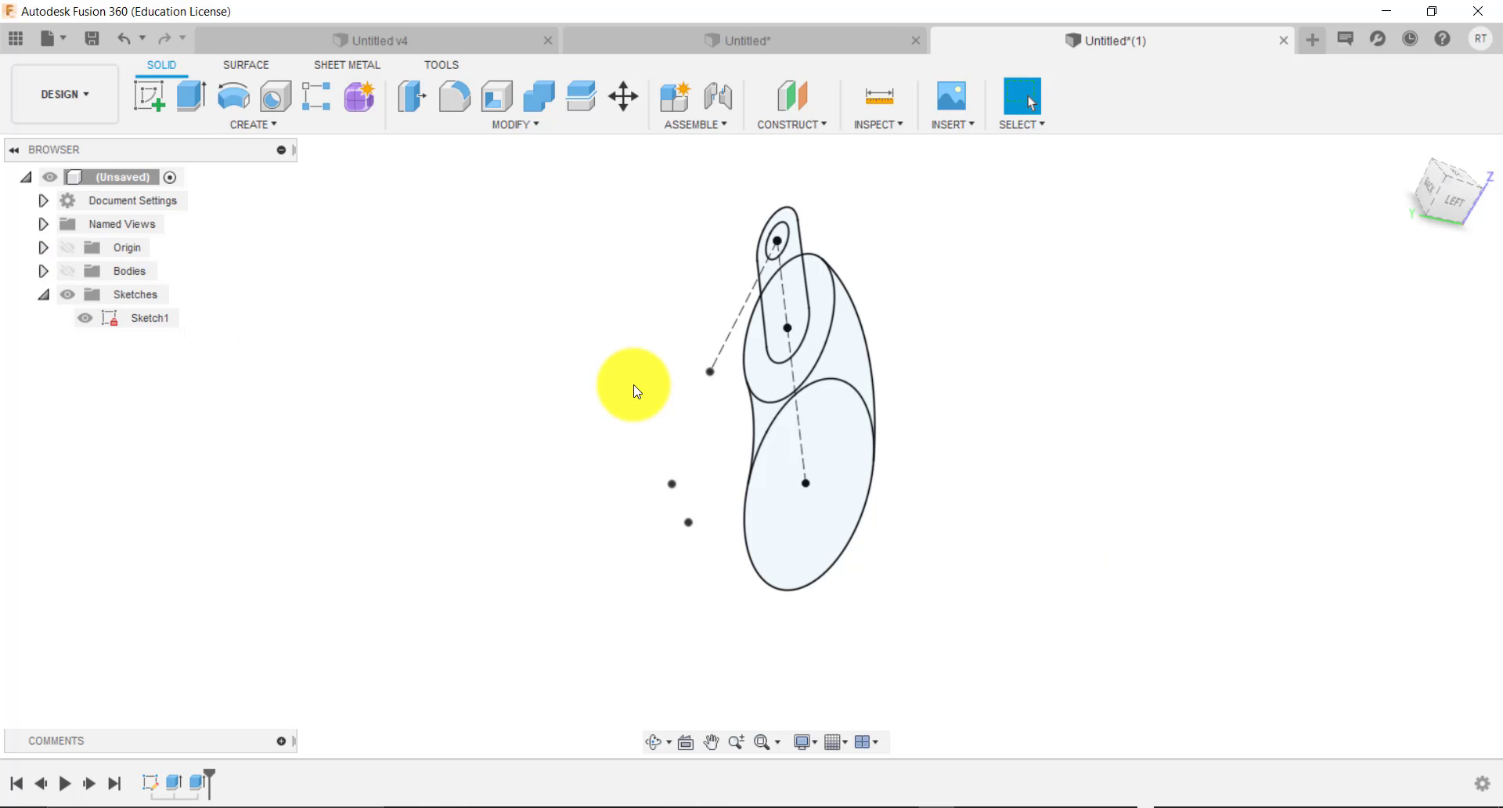
pyautogui.press('e')
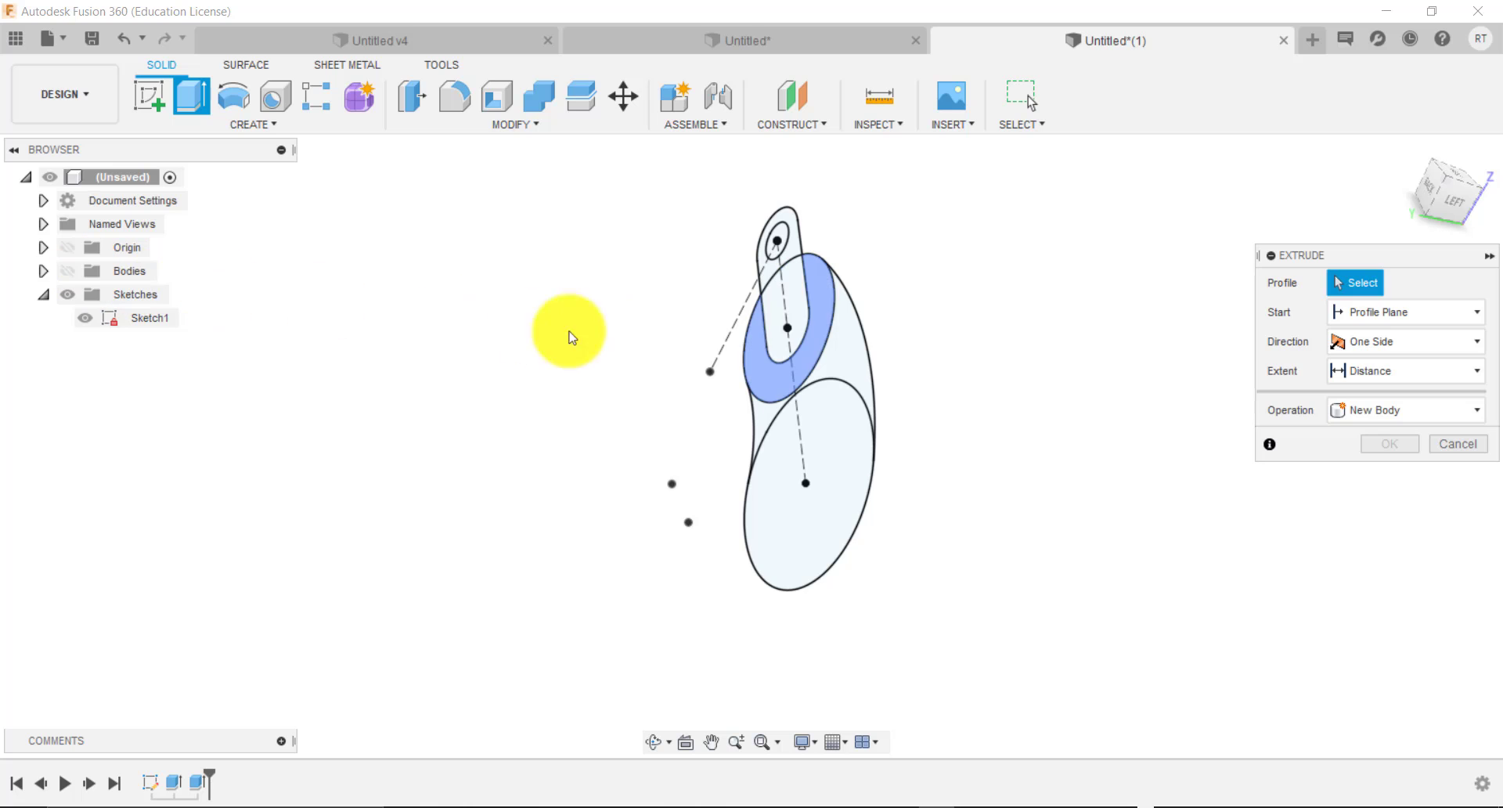
pyautogui.click(768, 337)
pyautogui.click(767, 332)
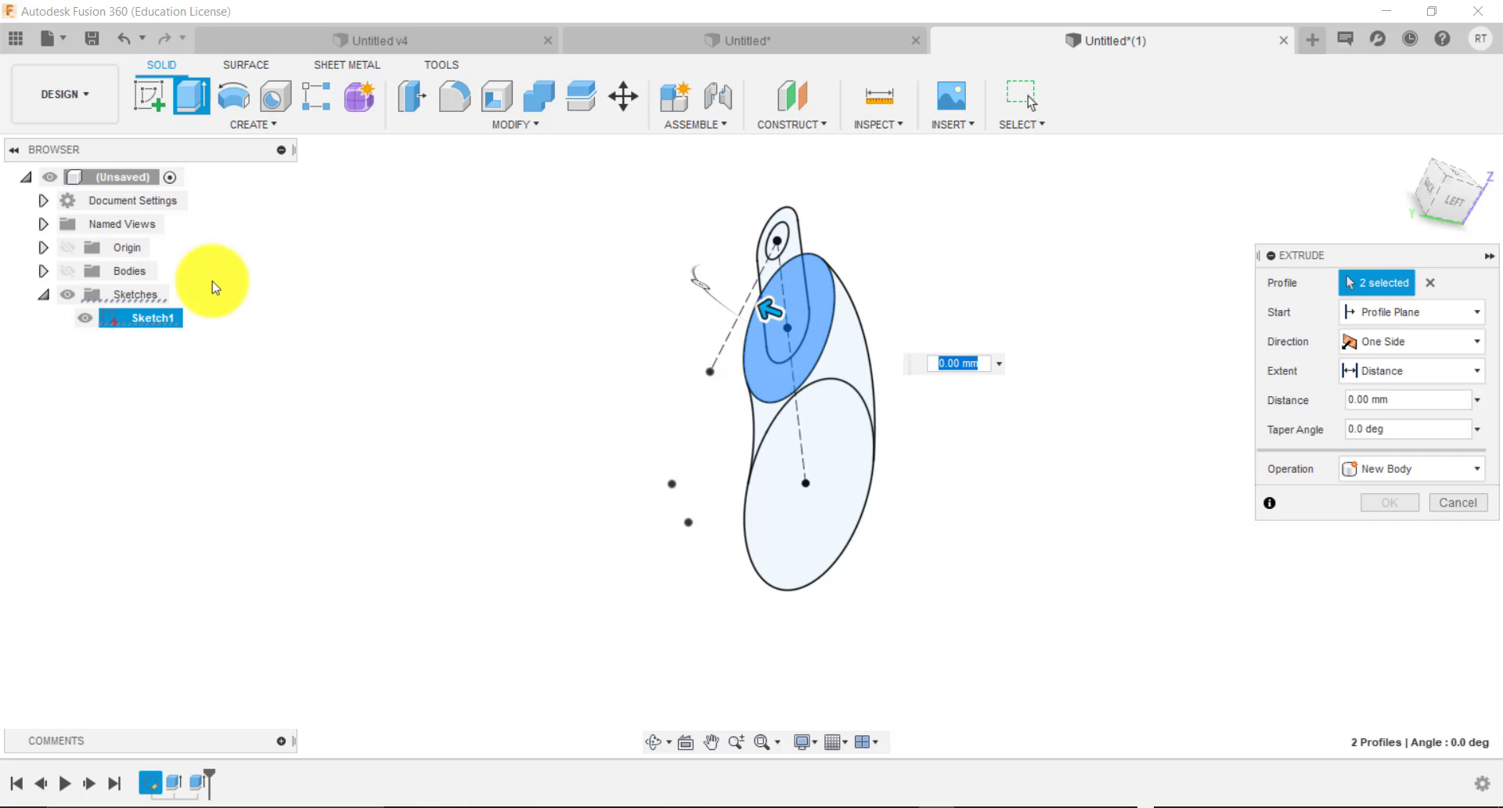
pyautogui.click(69, 271)
# Extrude the selected middle circle 50 mm away from the tapered boss, joining it to the existing body.
pyautogui.moveTo(748, 312); pyautogui.dragTo(565, 287)
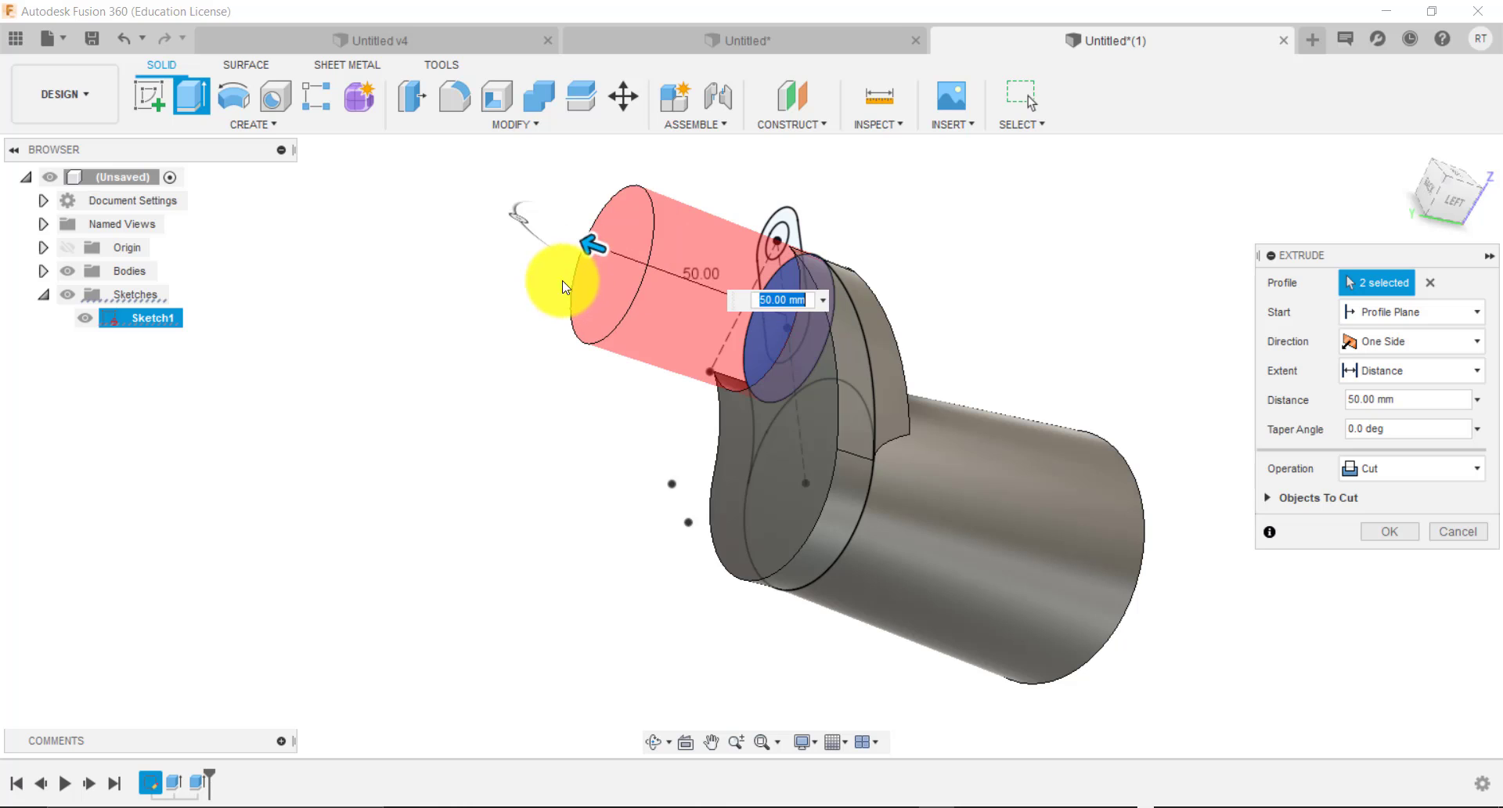
pyautogui.click(1449, 469)
pyautogui.click(1386, 491)
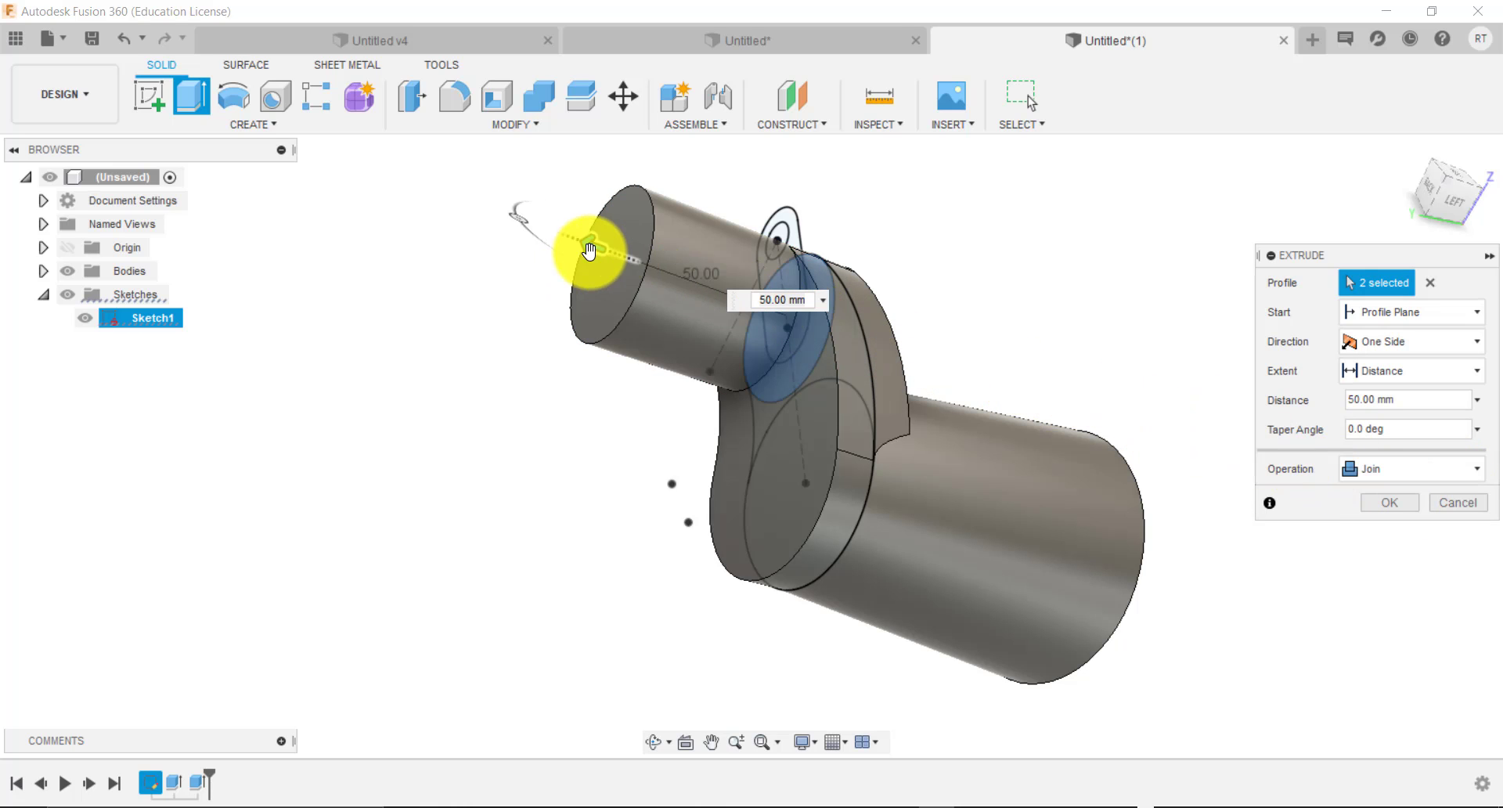
pyautogui.moveTo(592, 249); pyautogui.dragTo(609, 253)
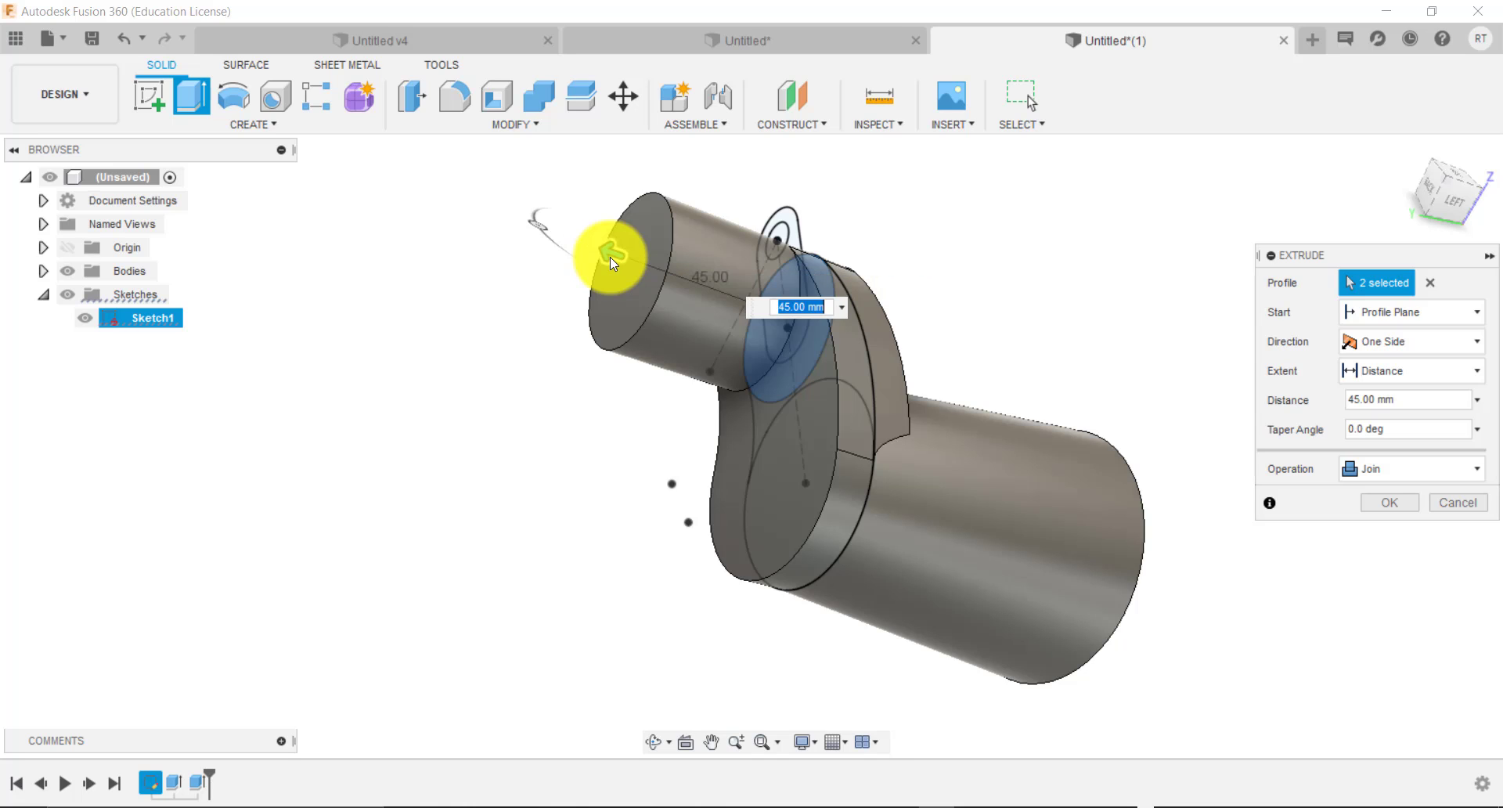
pyautogui.click(657, 742)
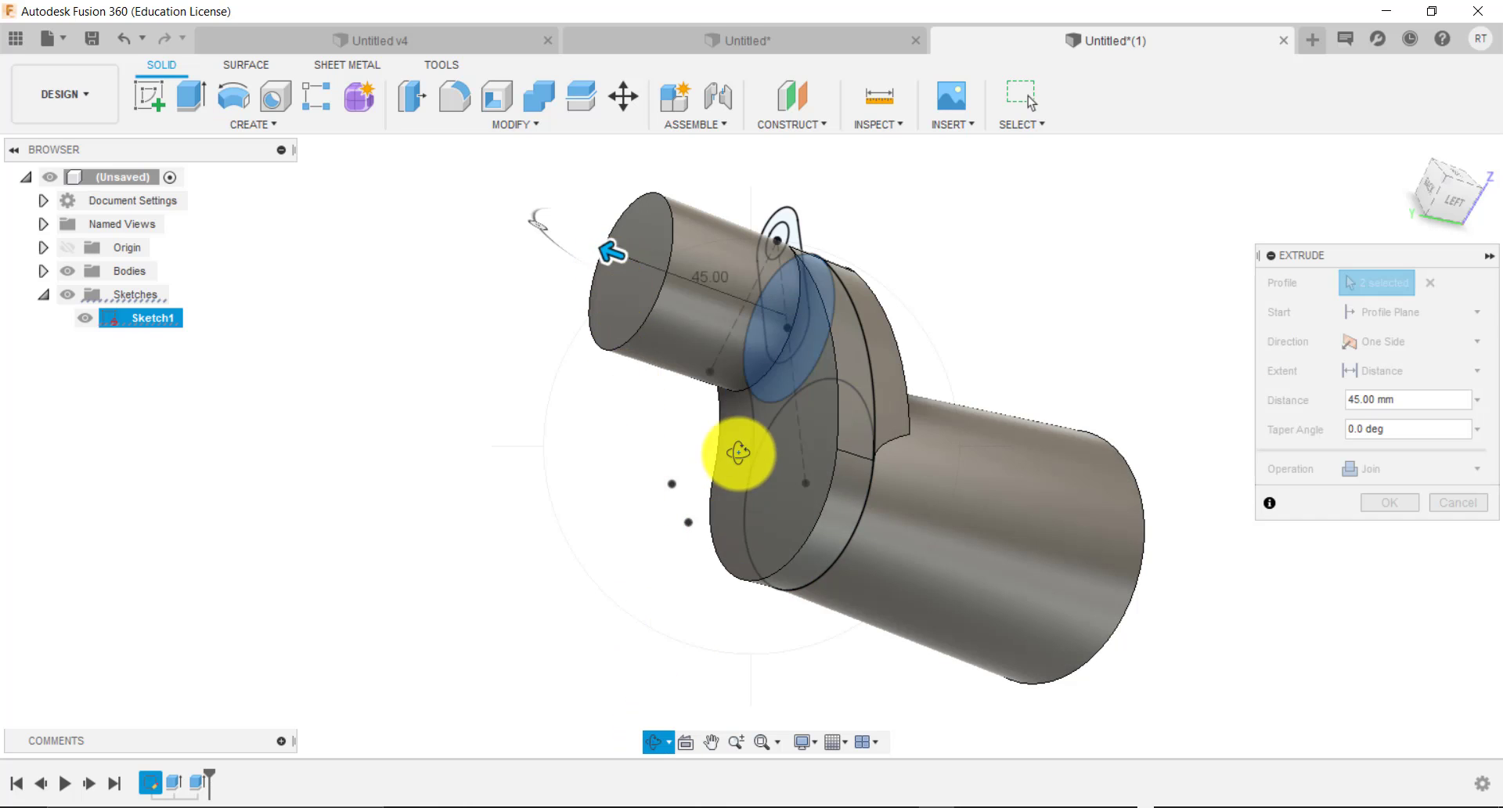
pyautogui.moveTo(745, 449); pyautogui.dragTo(678, 476)
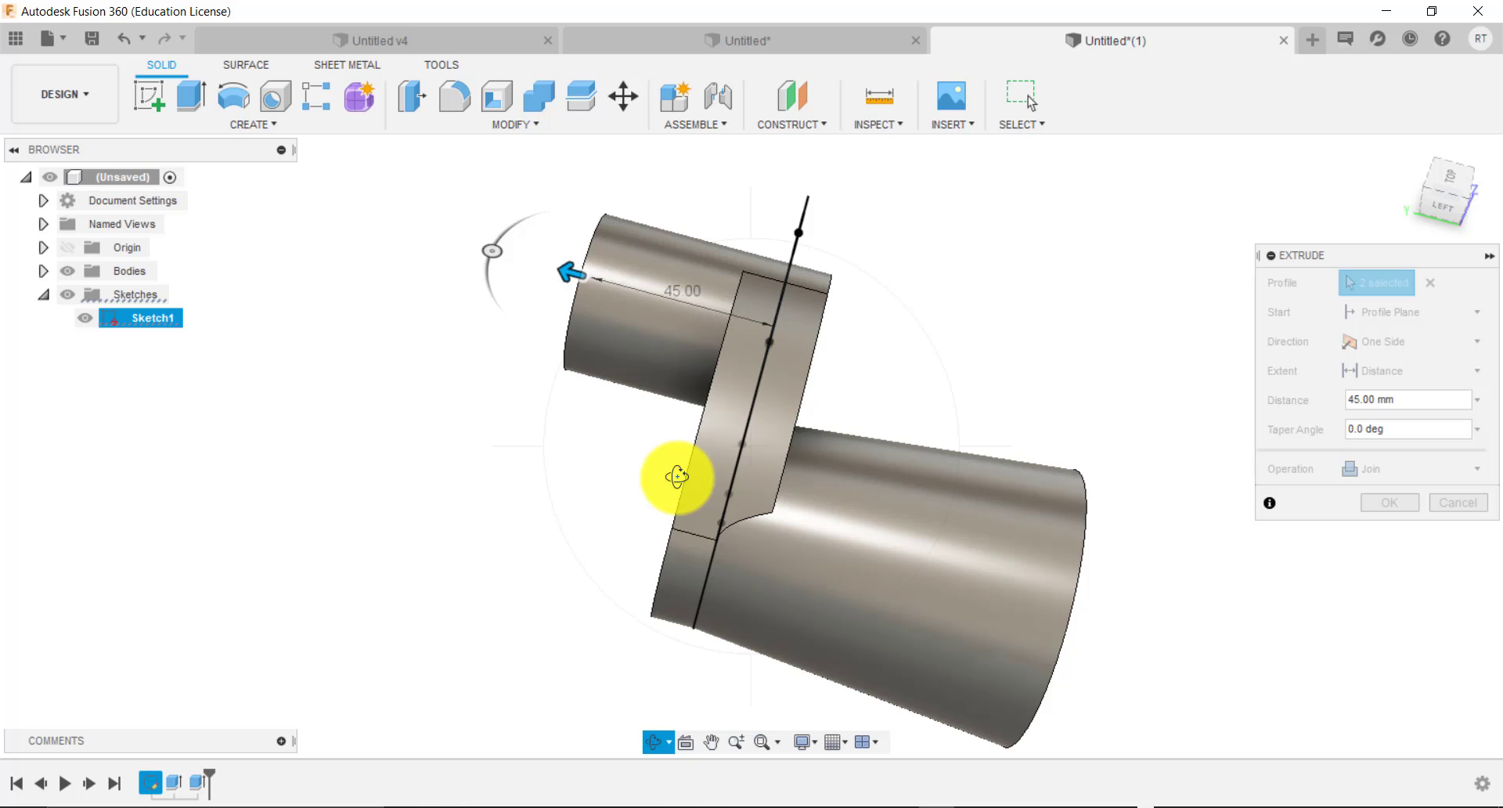
pyautogui.press('Escape')
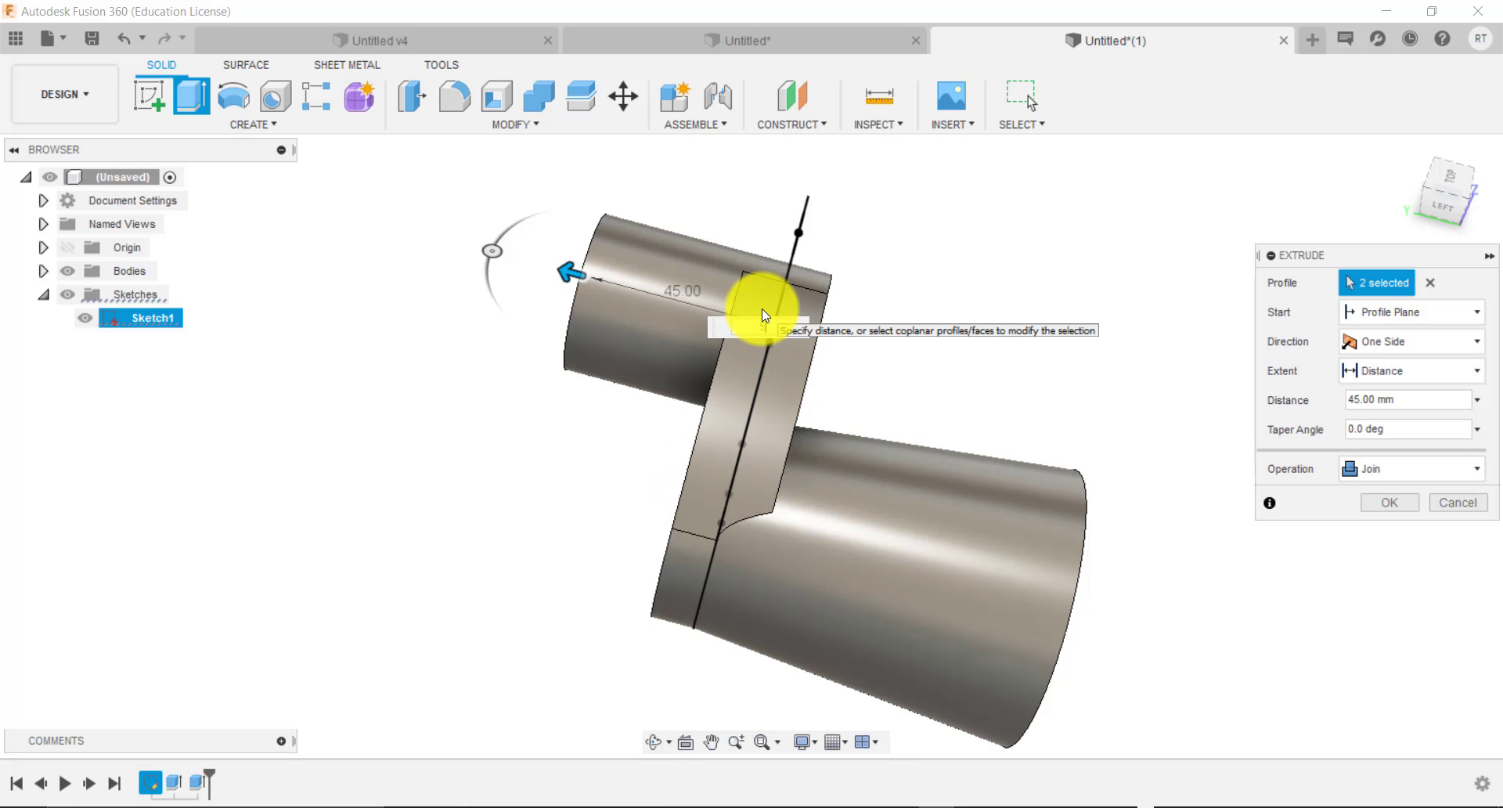
pyautogui.write('50')
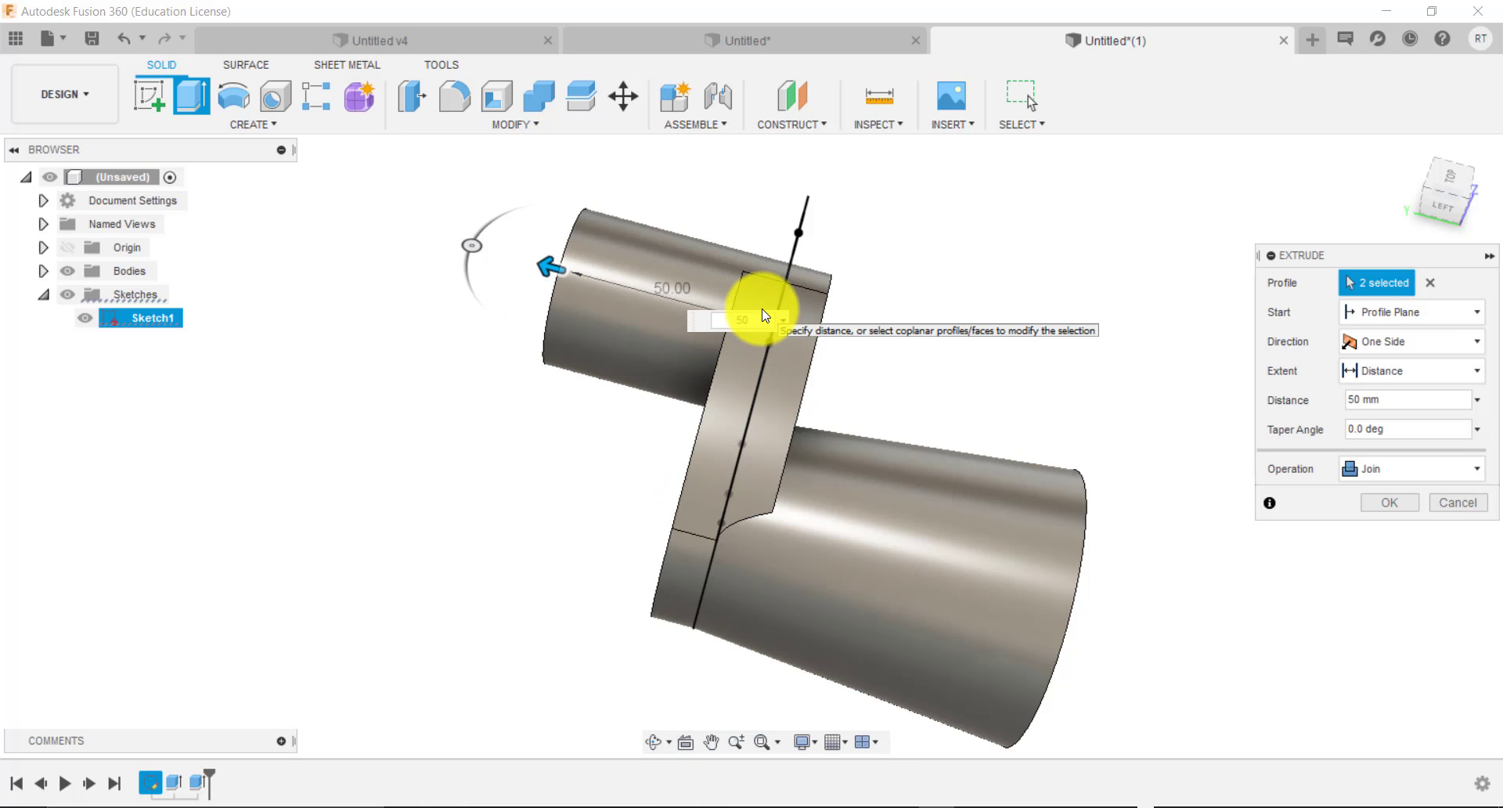
pyautogui.press('Return')
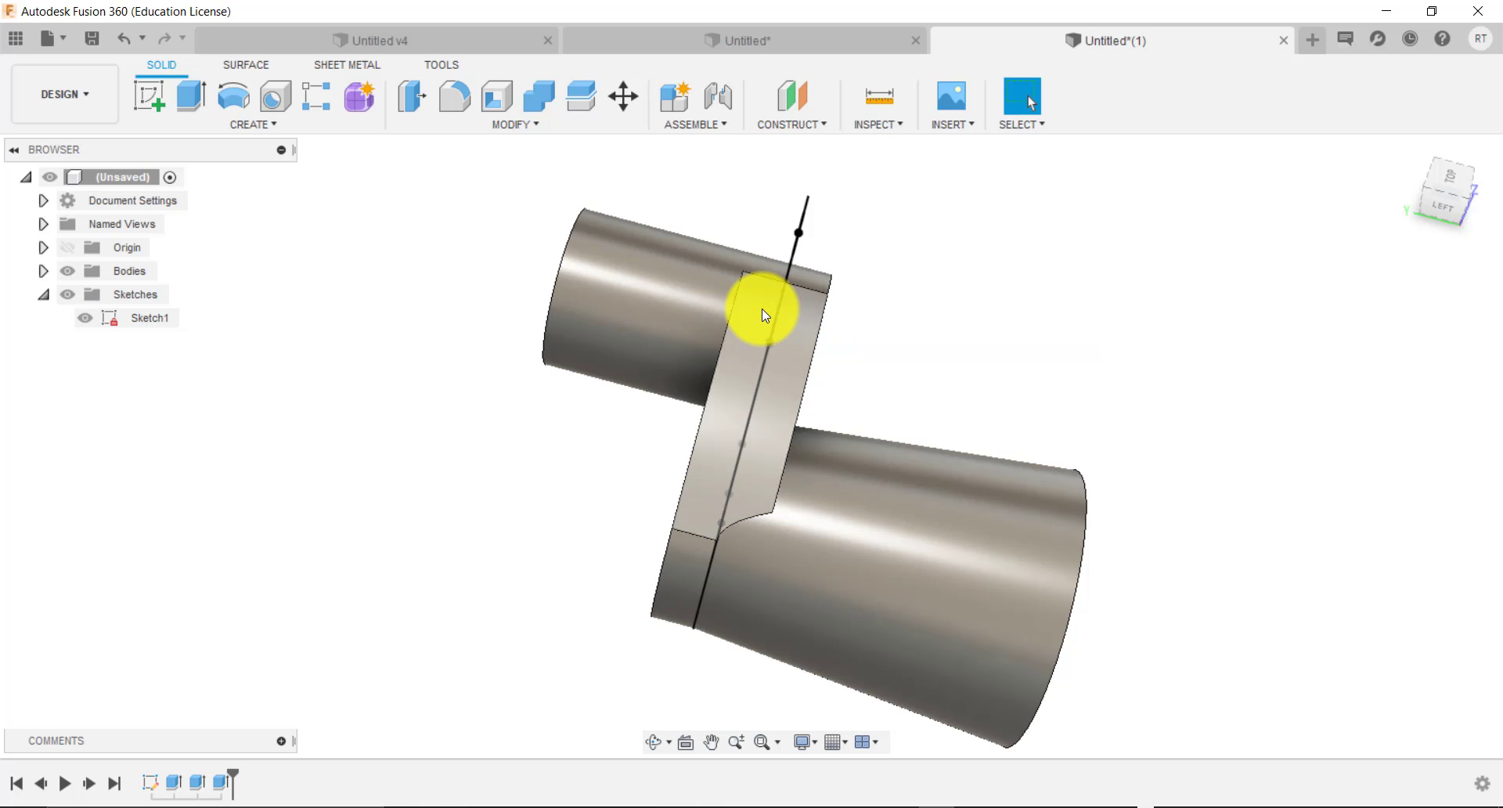
# Select both regions of the slotted arm for a new extrusion, 20 mm to one side, set to join the existing body.
pyautogui.click(655, 741)
pyautogui.moveTo(594, 526); pyautogui.dragTo(853, 292)
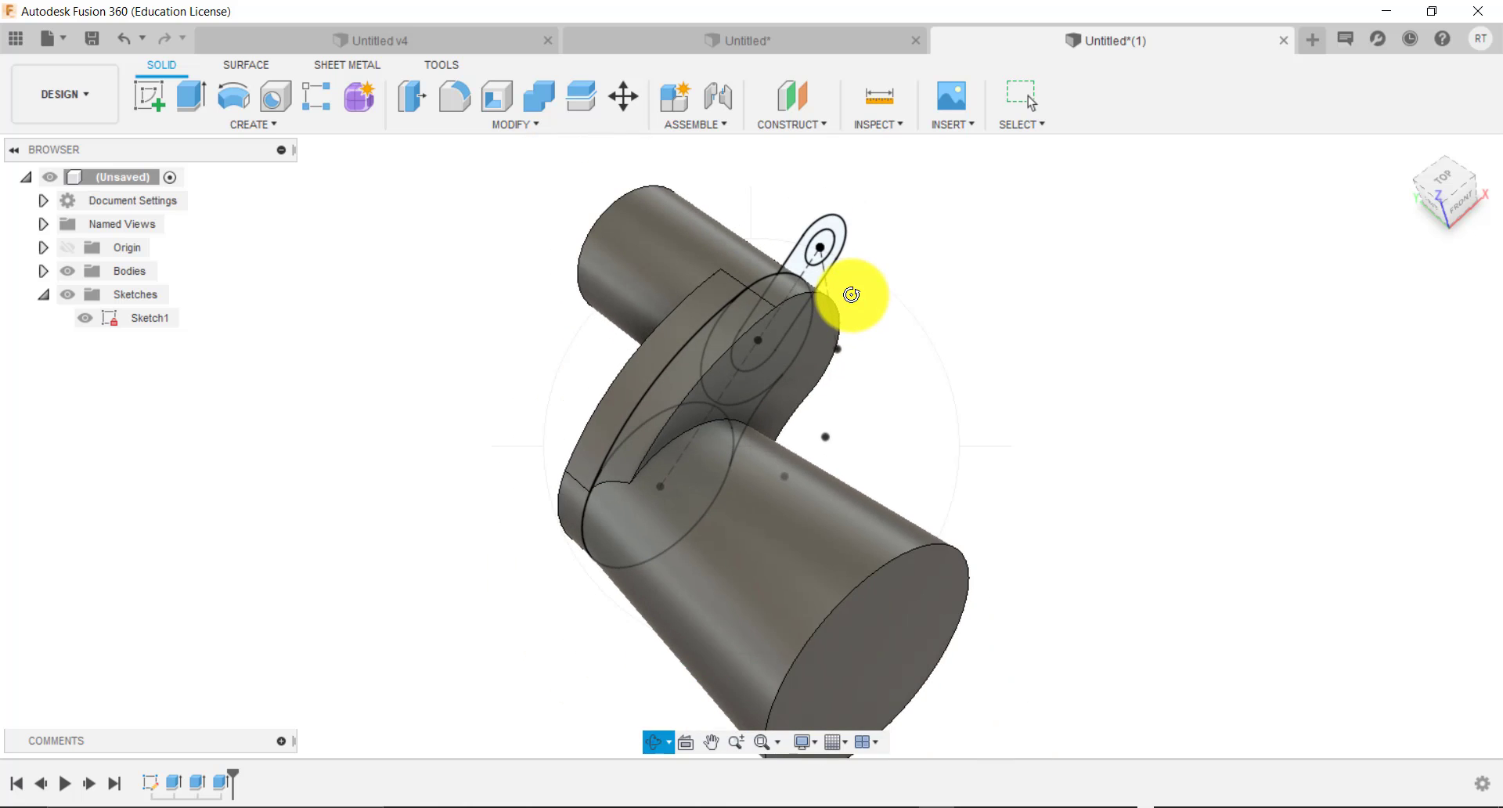
pyautogui.press('Escape')
pyautogui.press('e')
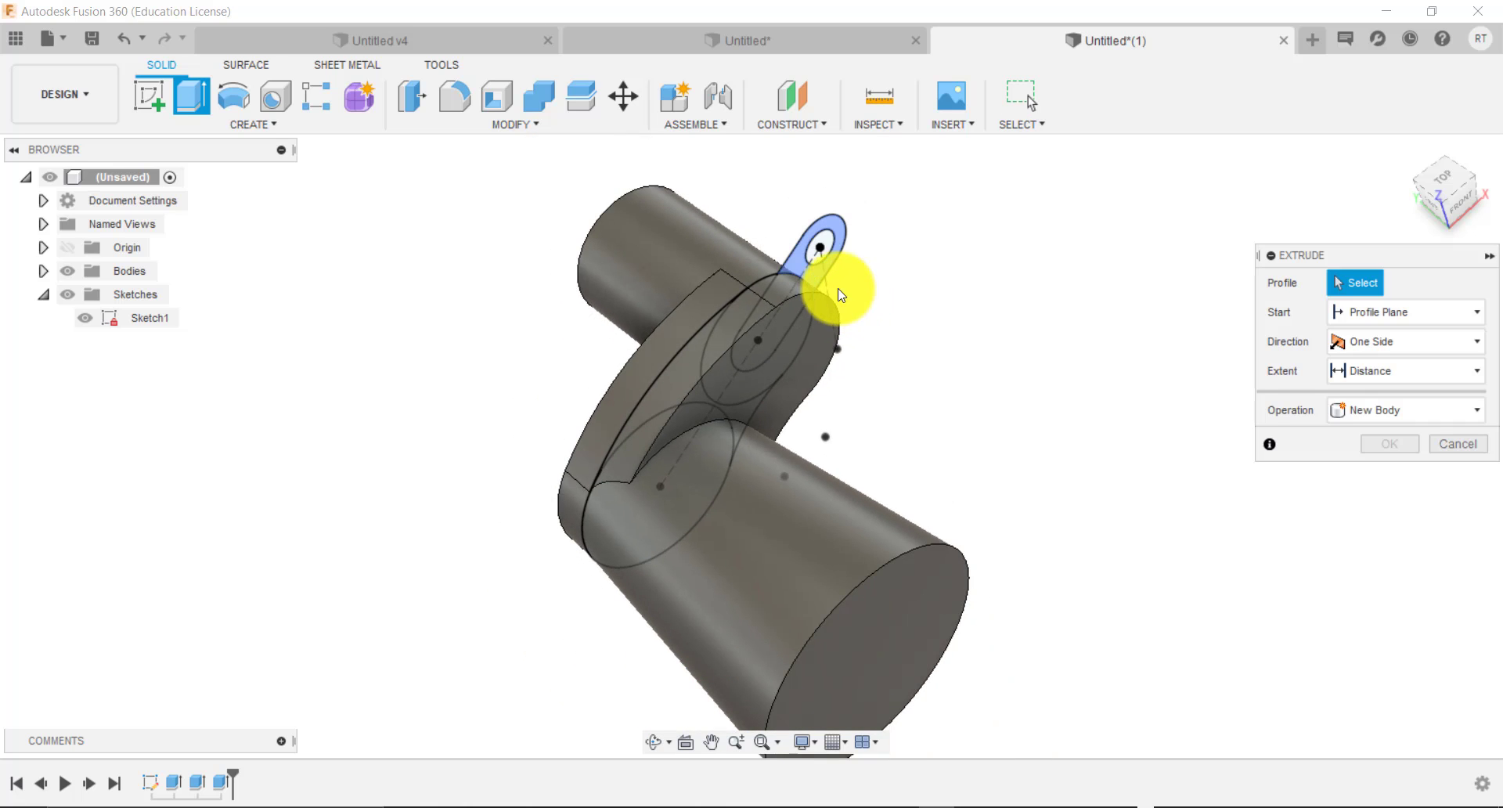
pyautogui.click(795, 266)
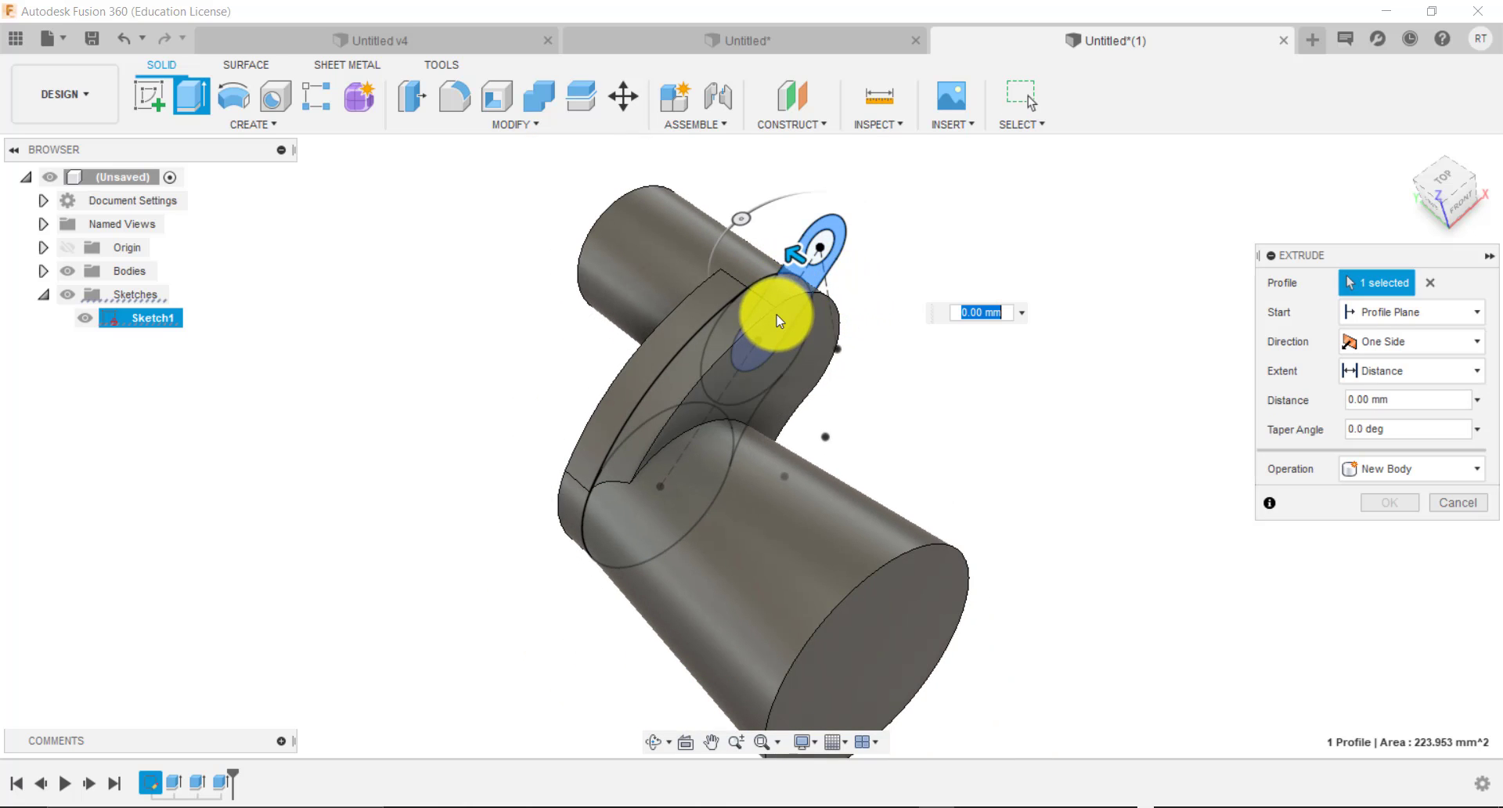
pyautogui.click(757, 318)
pyautogui.moveTo(751, 317); pyautogui.dragTo(699, 272)
pyautogui.click(1402, 468)
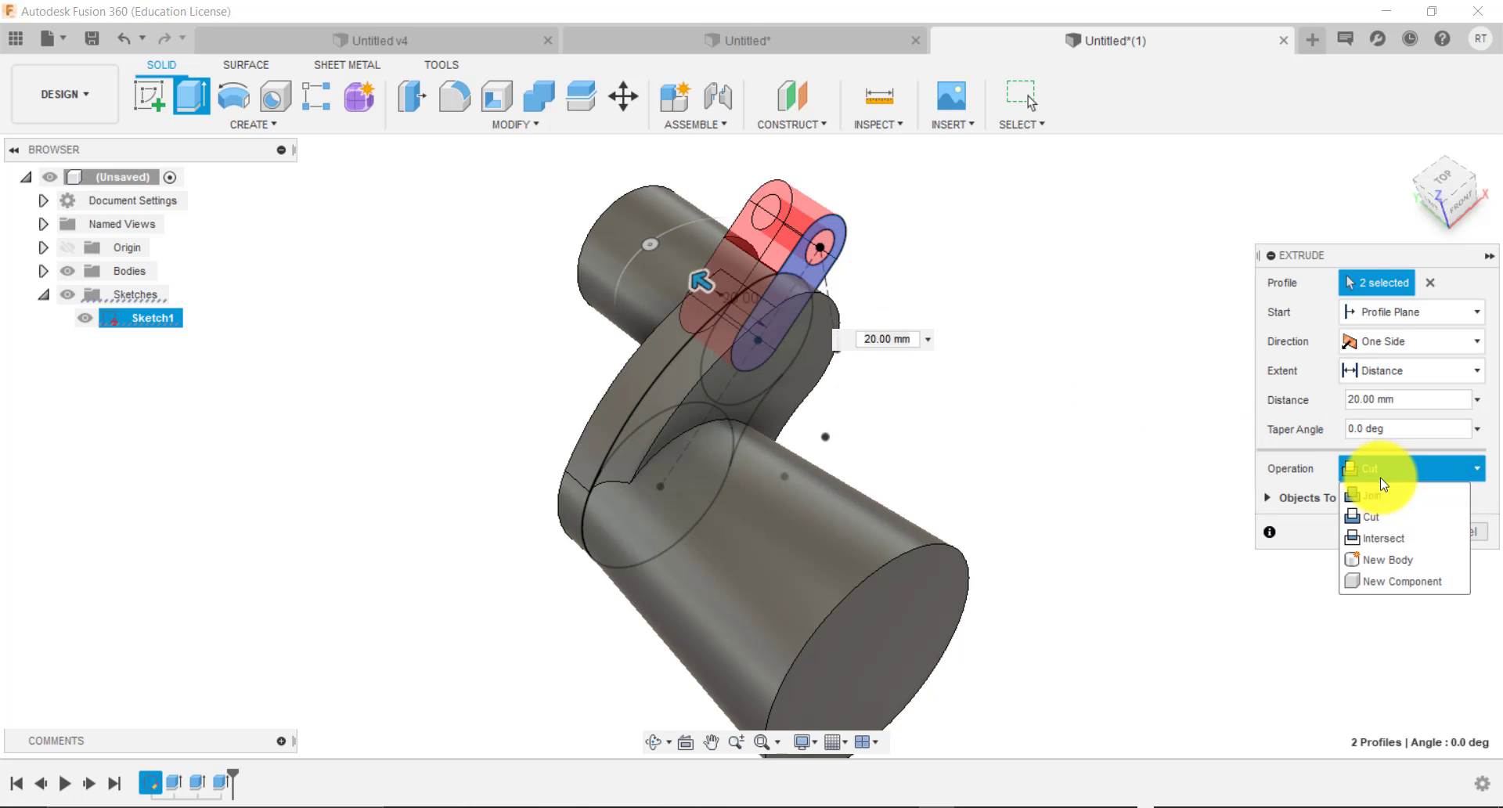
pyautogui.click(1378, 498)
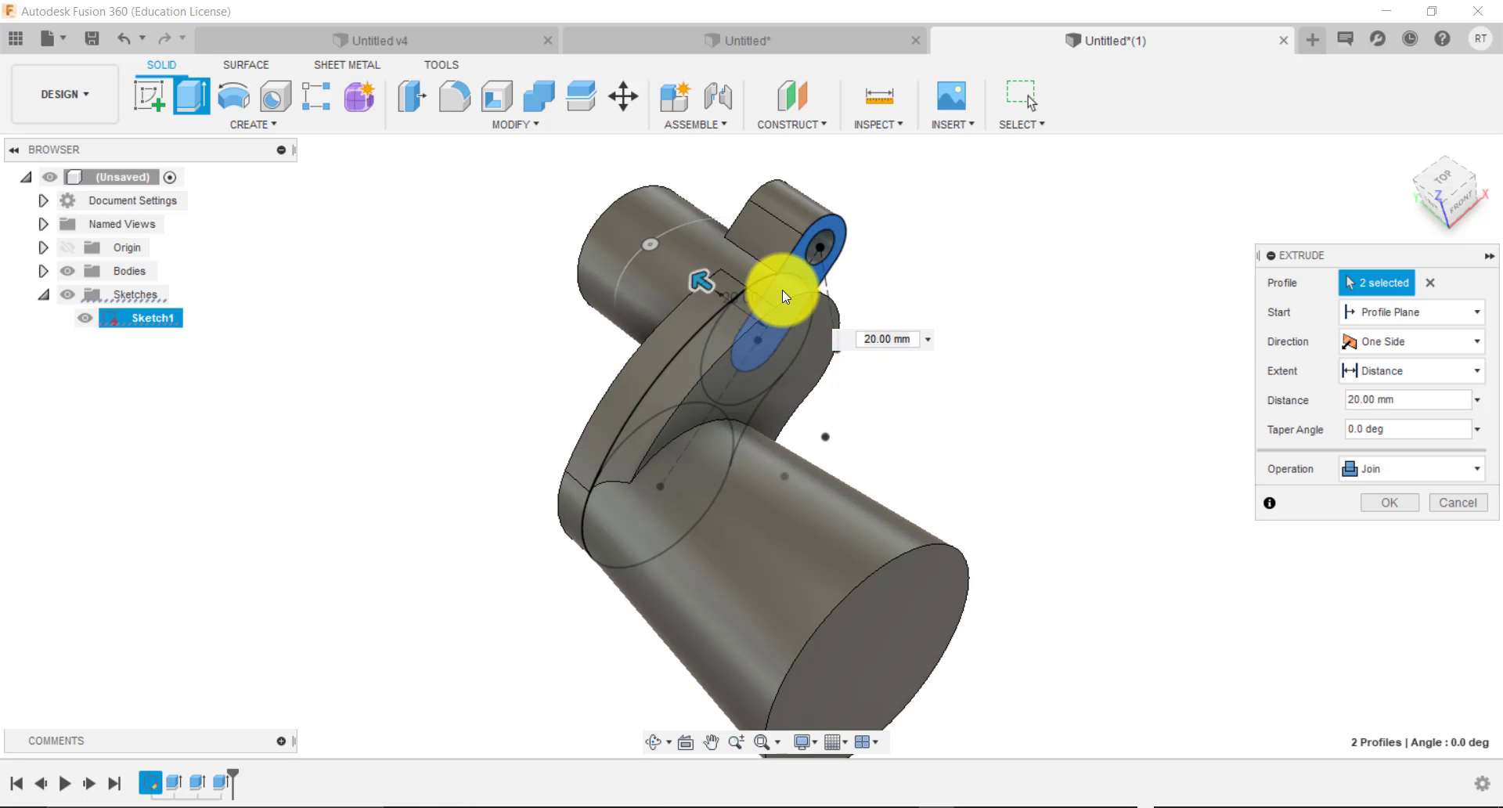
pyautogui.moveTo(711, 284)
pyautogui.mouseDown()
pyautogui.moveTo(687, 265)
pyautogui.moveTo(698, 279)
pyautogui.mouseUp()
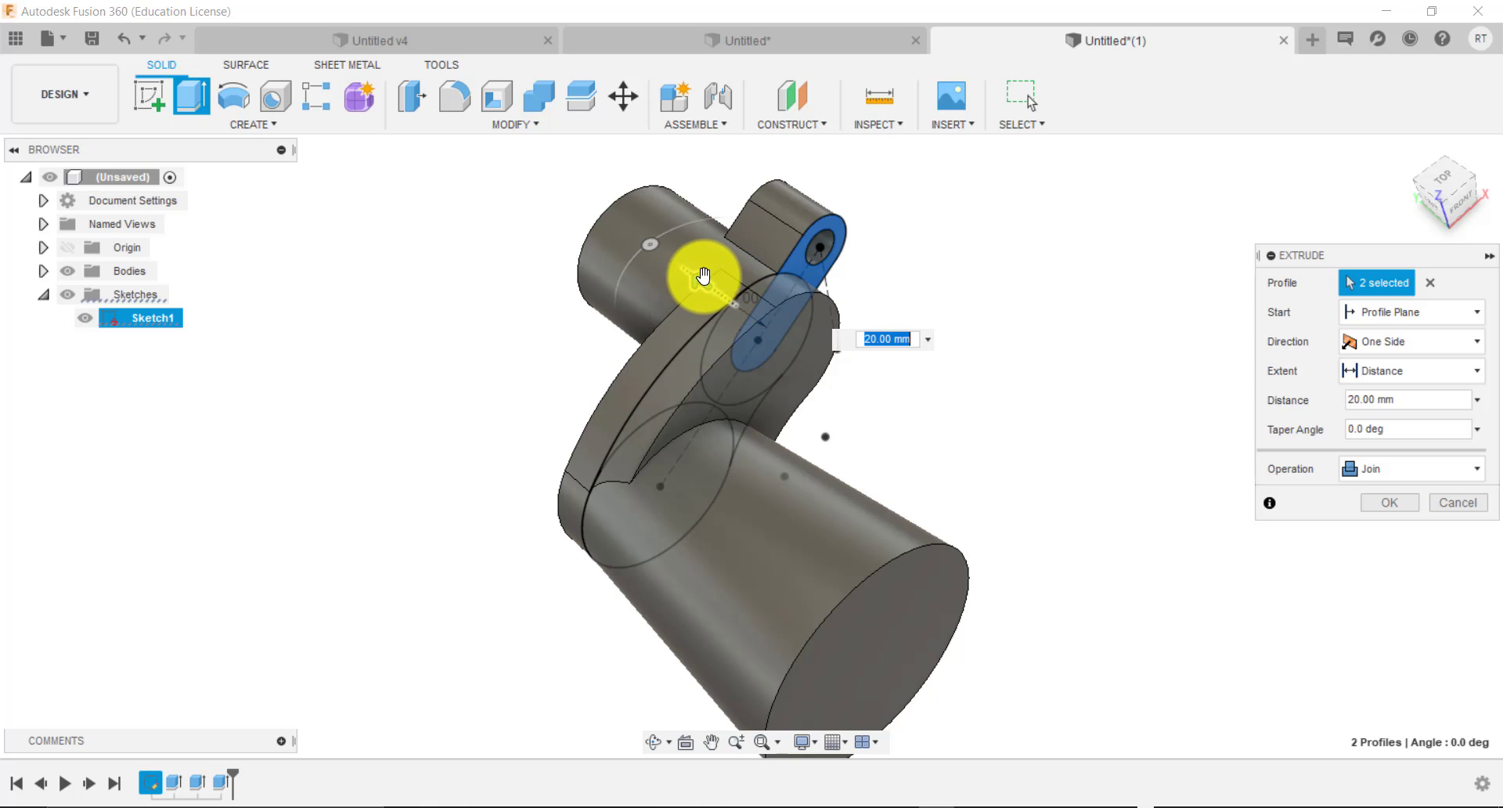
# Extrude the slotted arm symmetrically with a whole-length distance of 50 mm, joining it to the body.
pyautogui.click(1430, 354)
pyautogui.click(1410, 415)
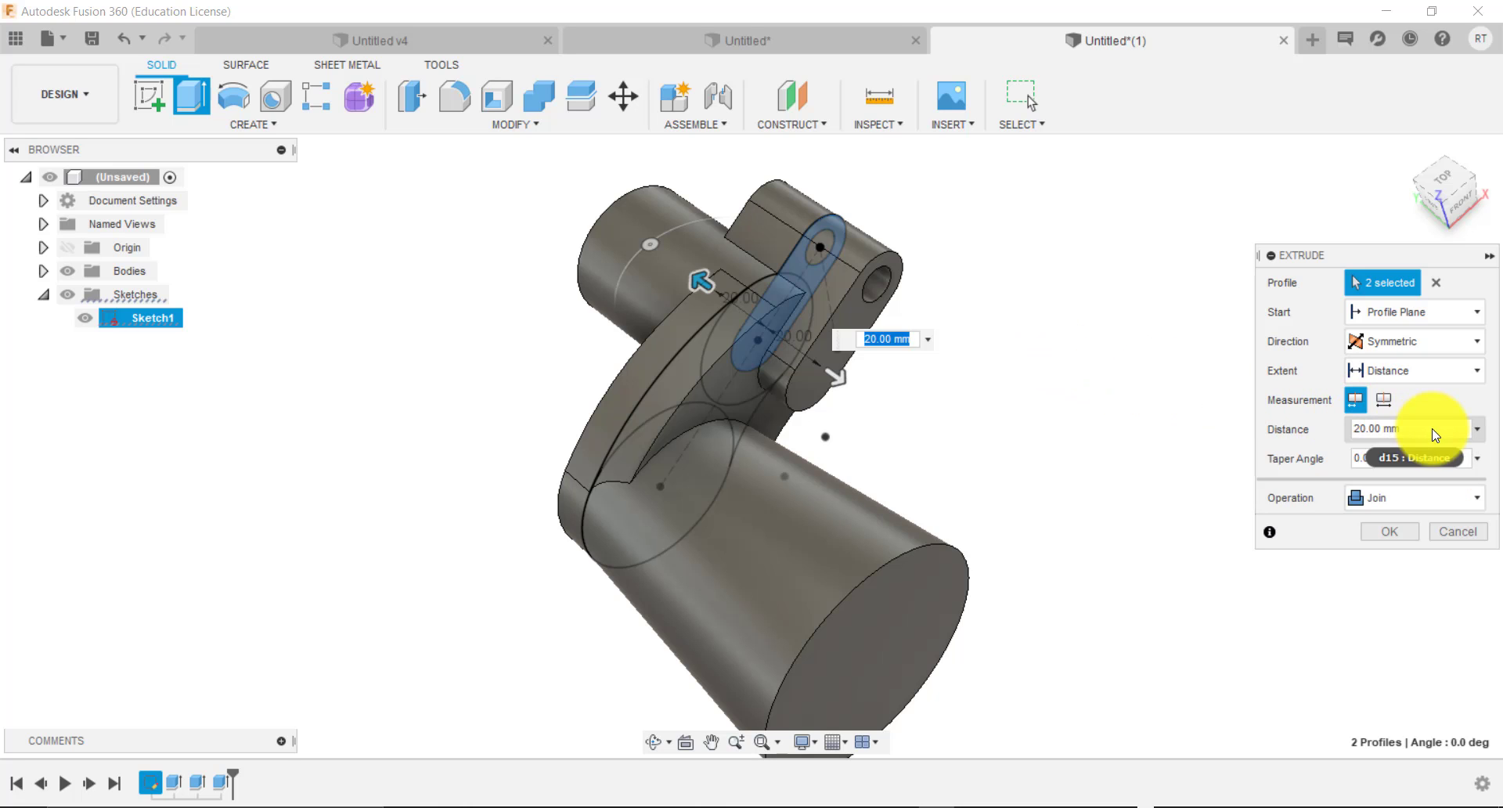
pyautogui.click(1356, 429)
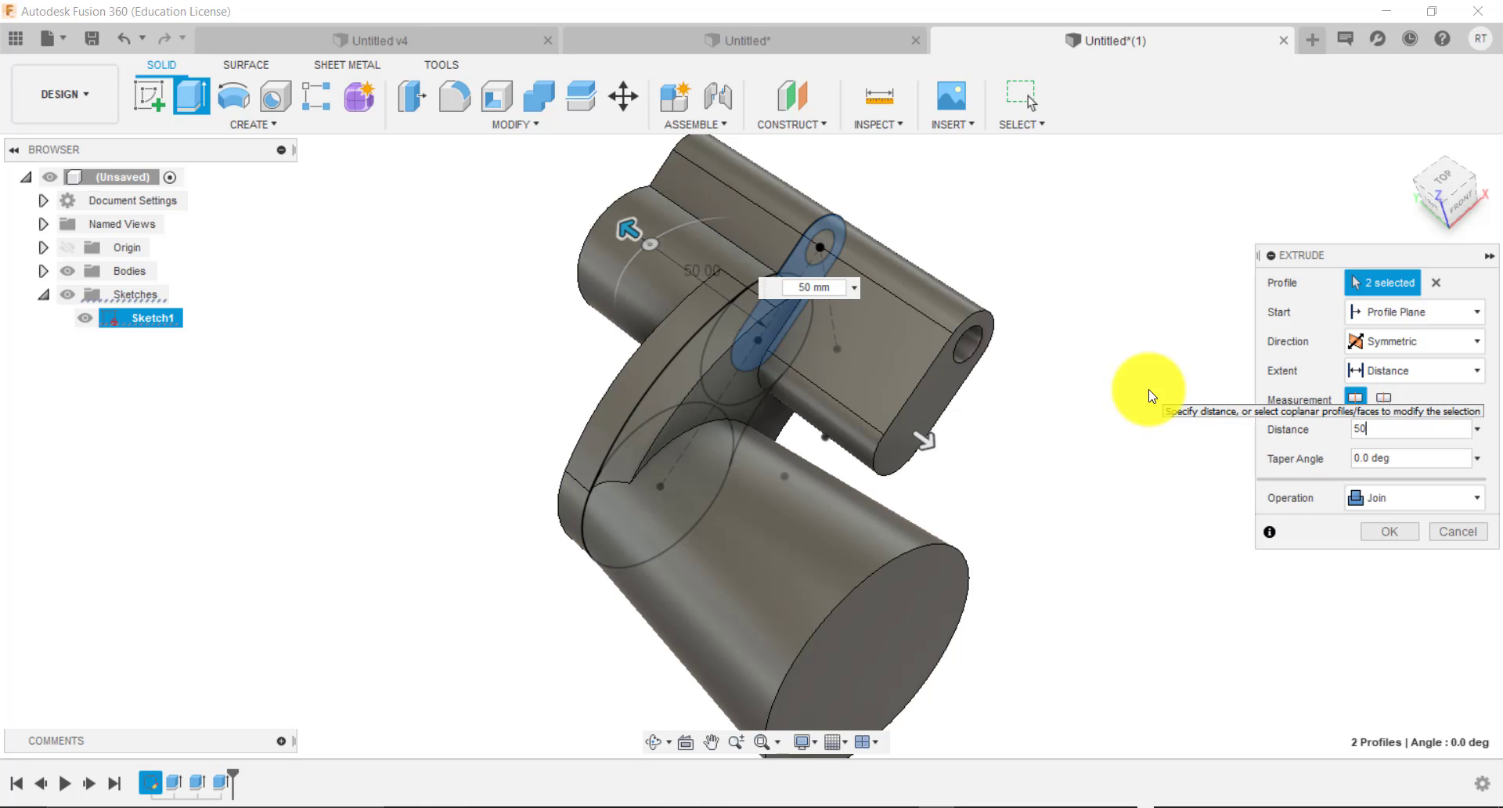
pyautogui.moveTo(628, 235); pyautogui.dragTo(682, 278)
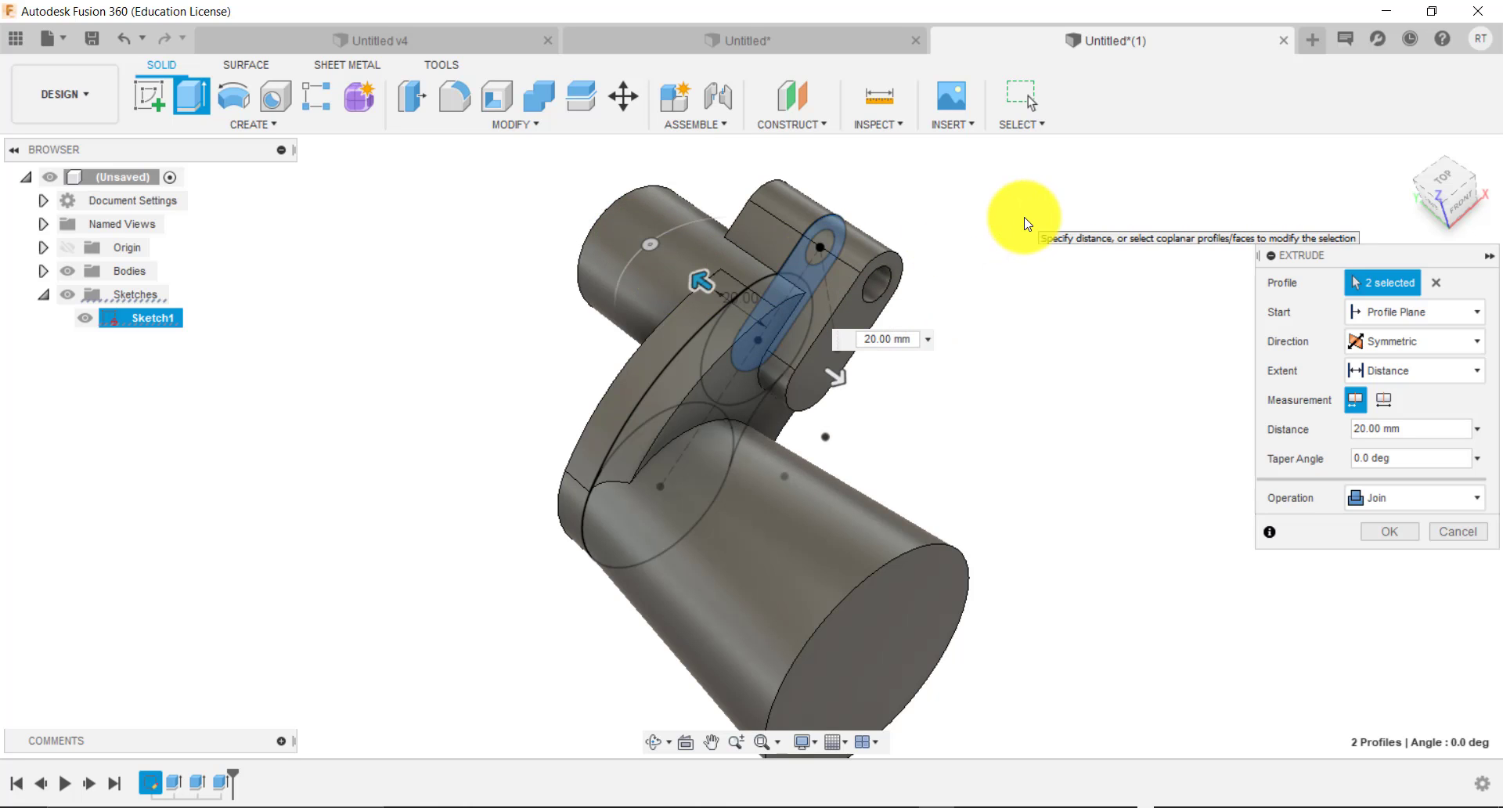
pyautogui.click(1384, 400)
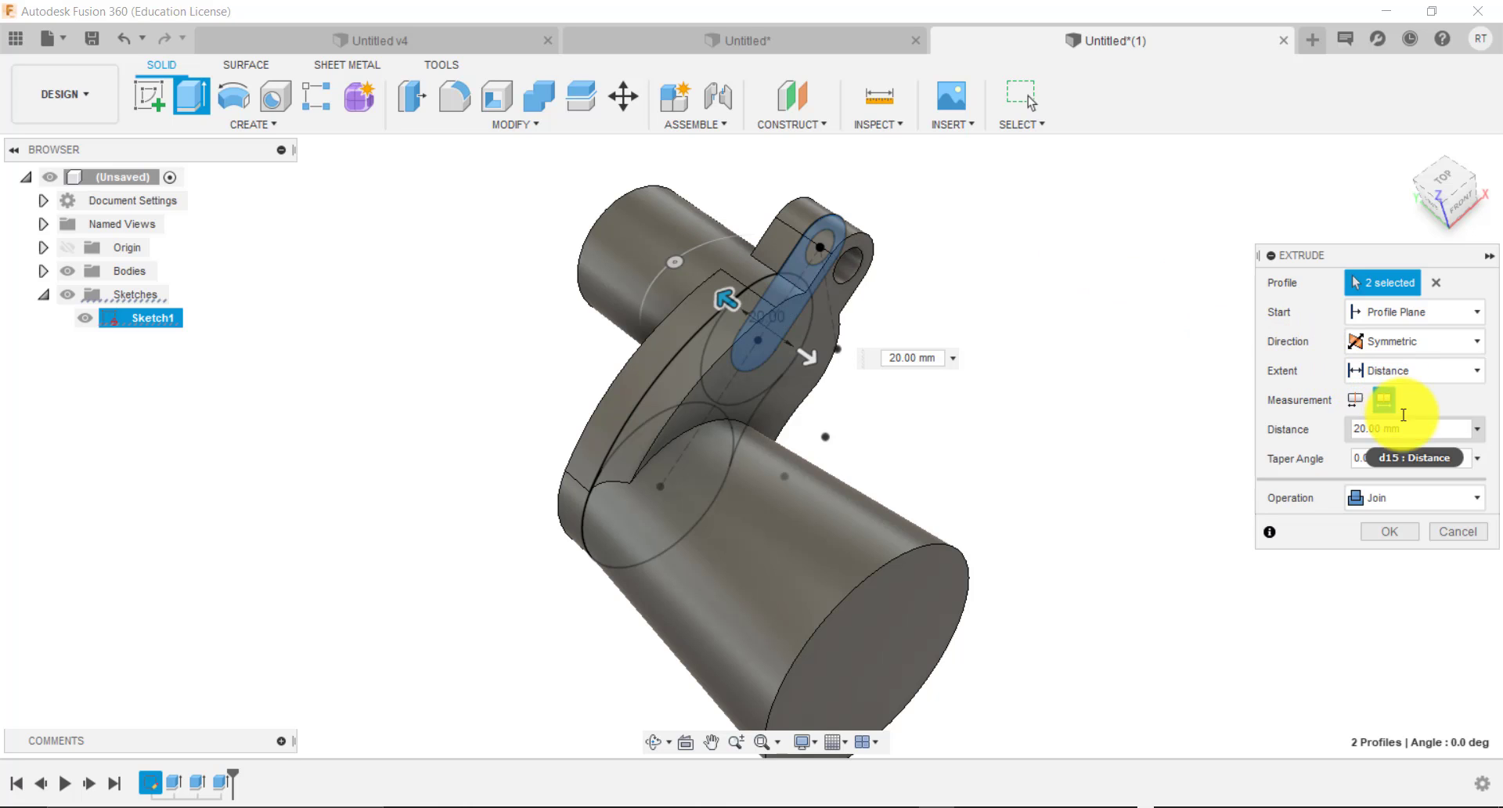
pyautogui.click(1380, 428)
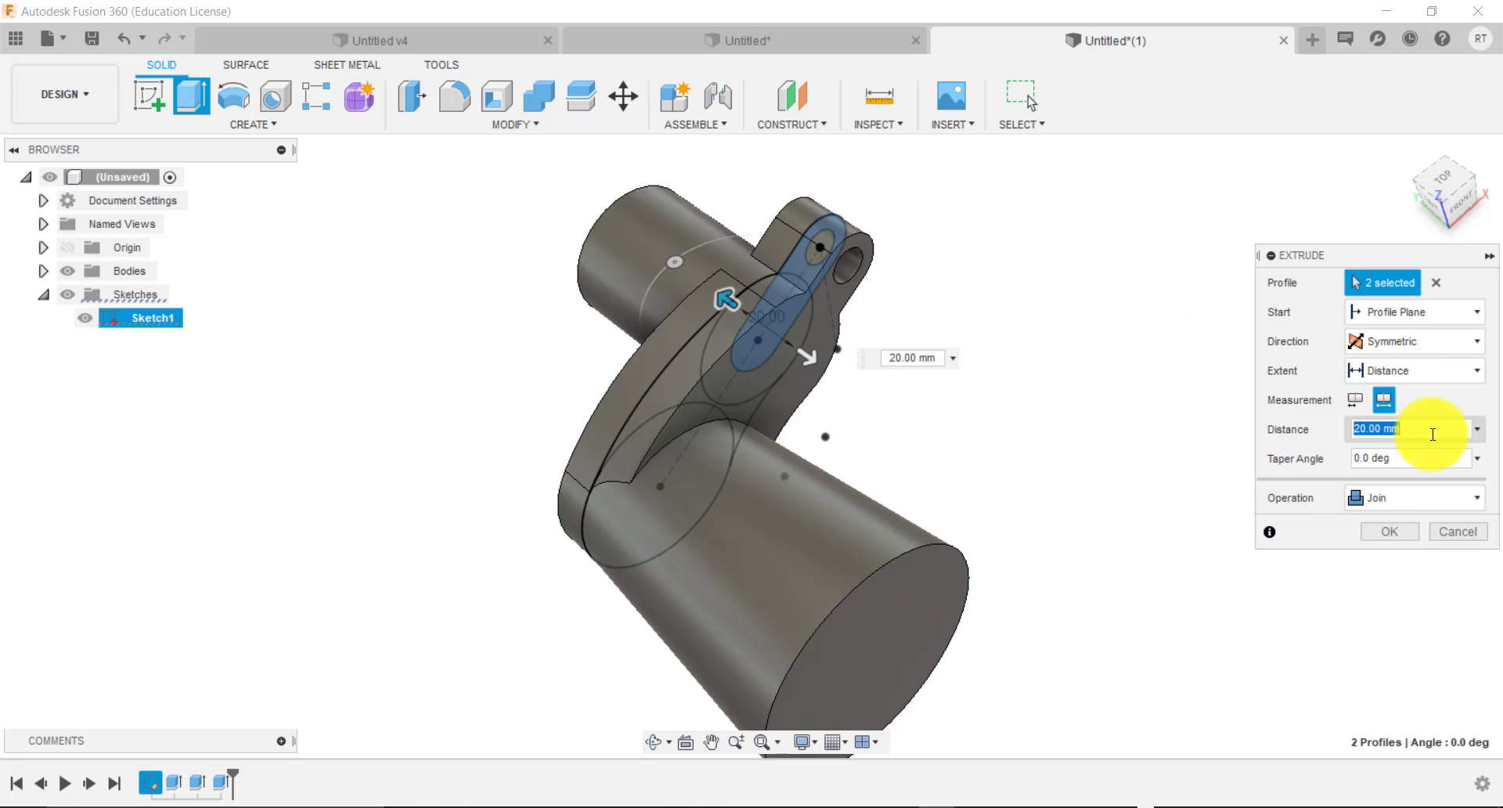
pyautogui.write('50')
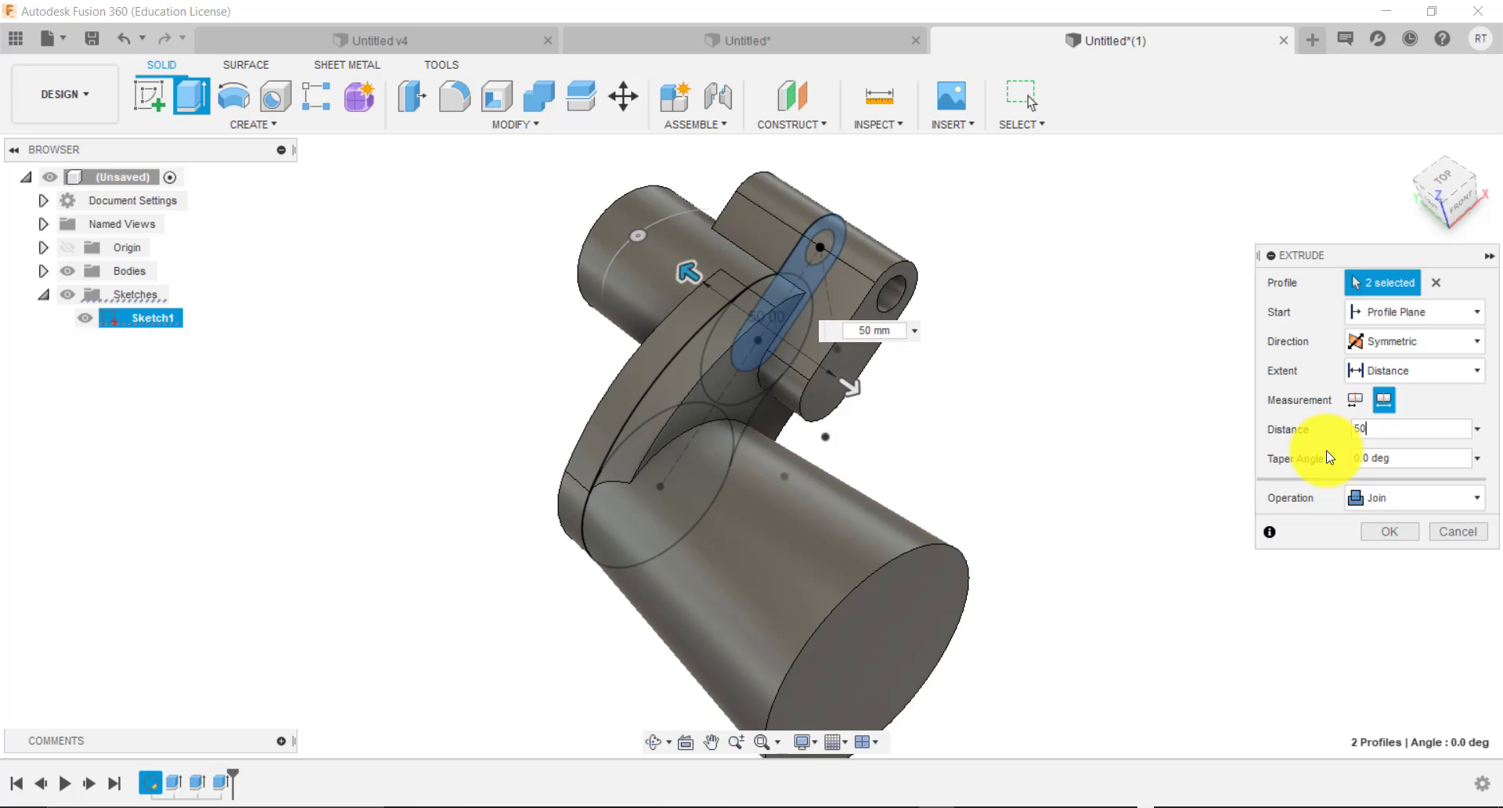
pyautogui.click(1402, 540)
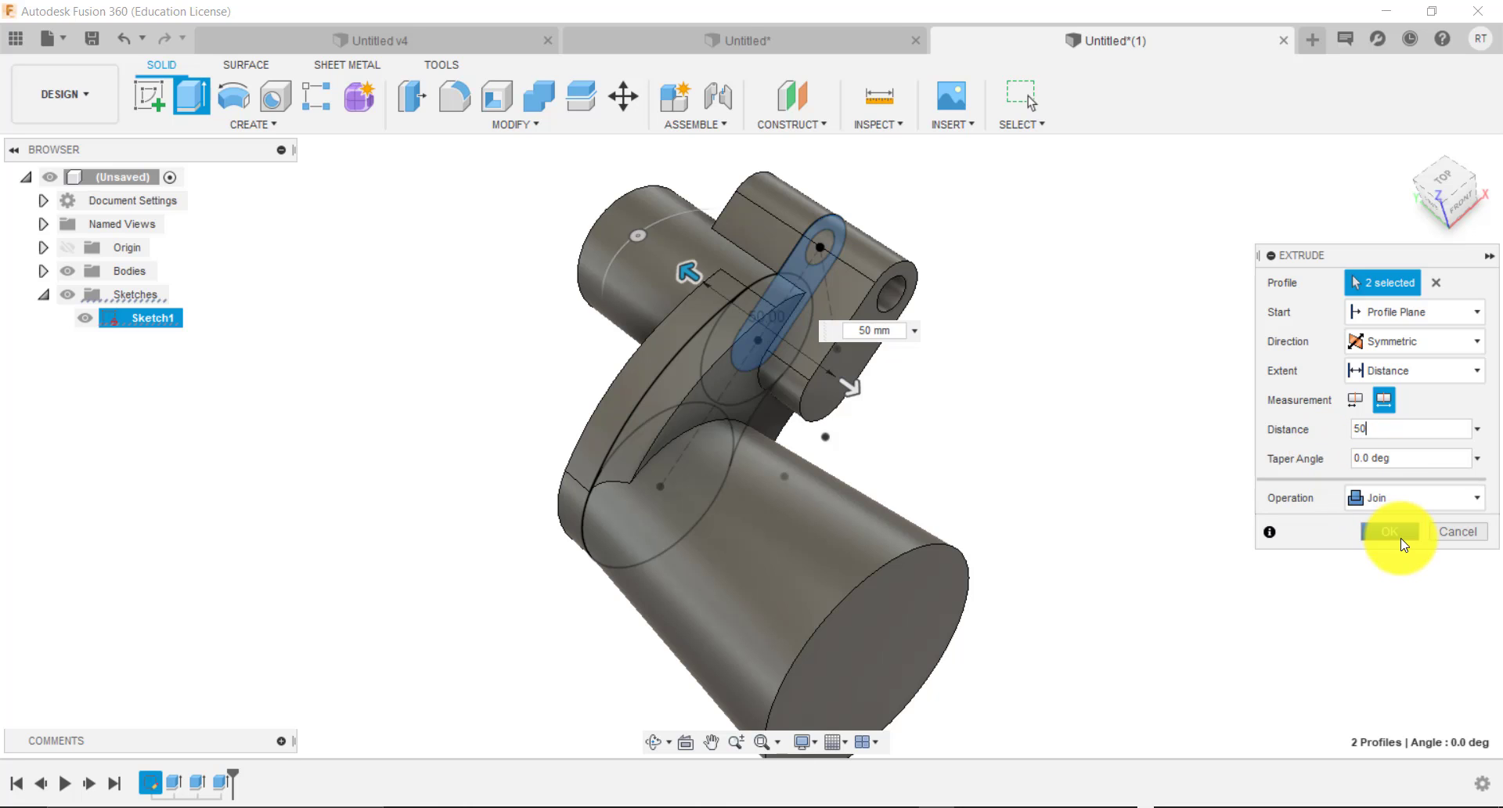
# Extrude the small hole circle at the arm's end symmetrically, measured as whole length, into a pin protruding past the arm.
pyautogui.press('e')
pyautogui.click(829, 242)
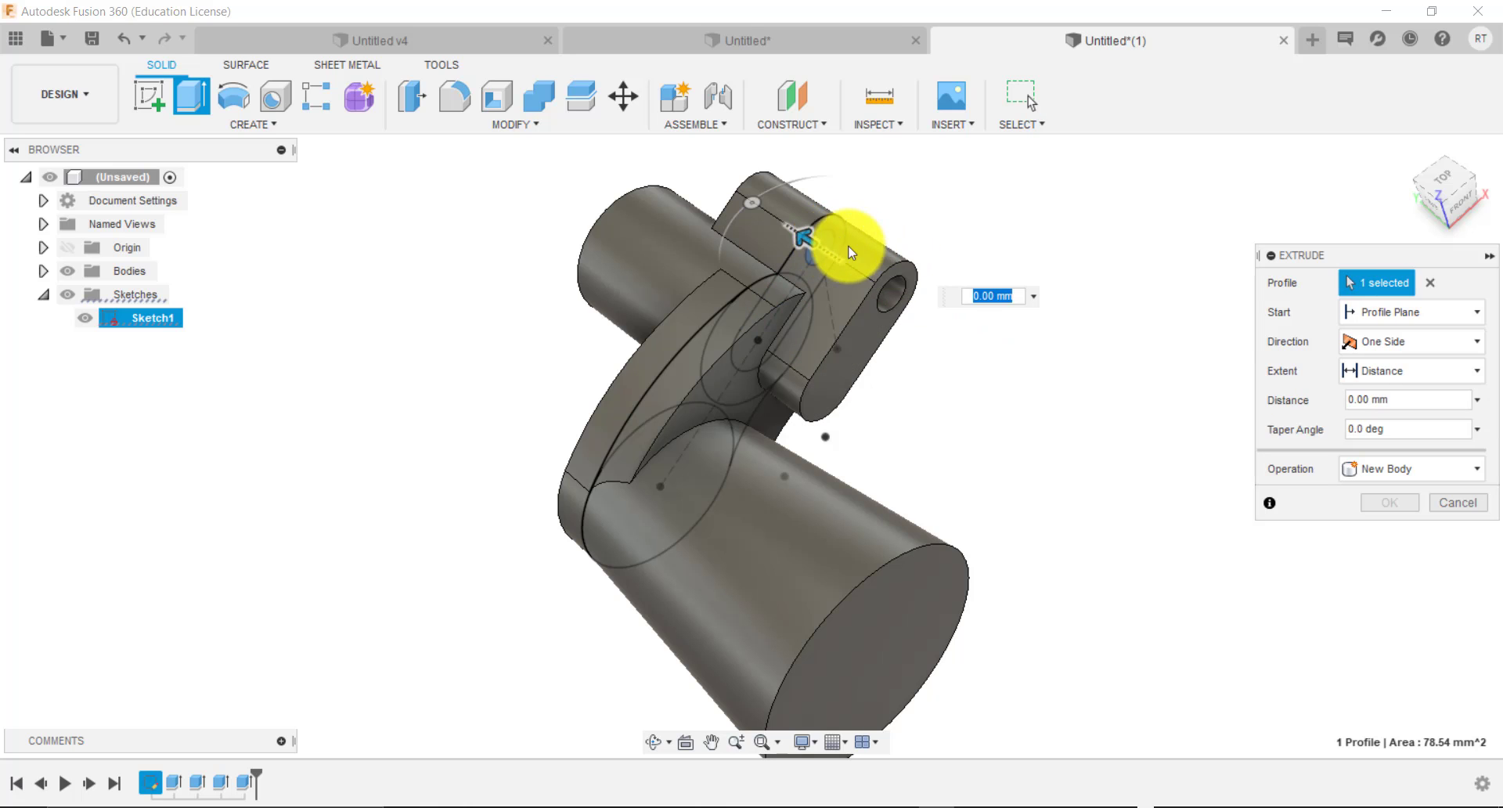
pyautogui.click(1397, 343)
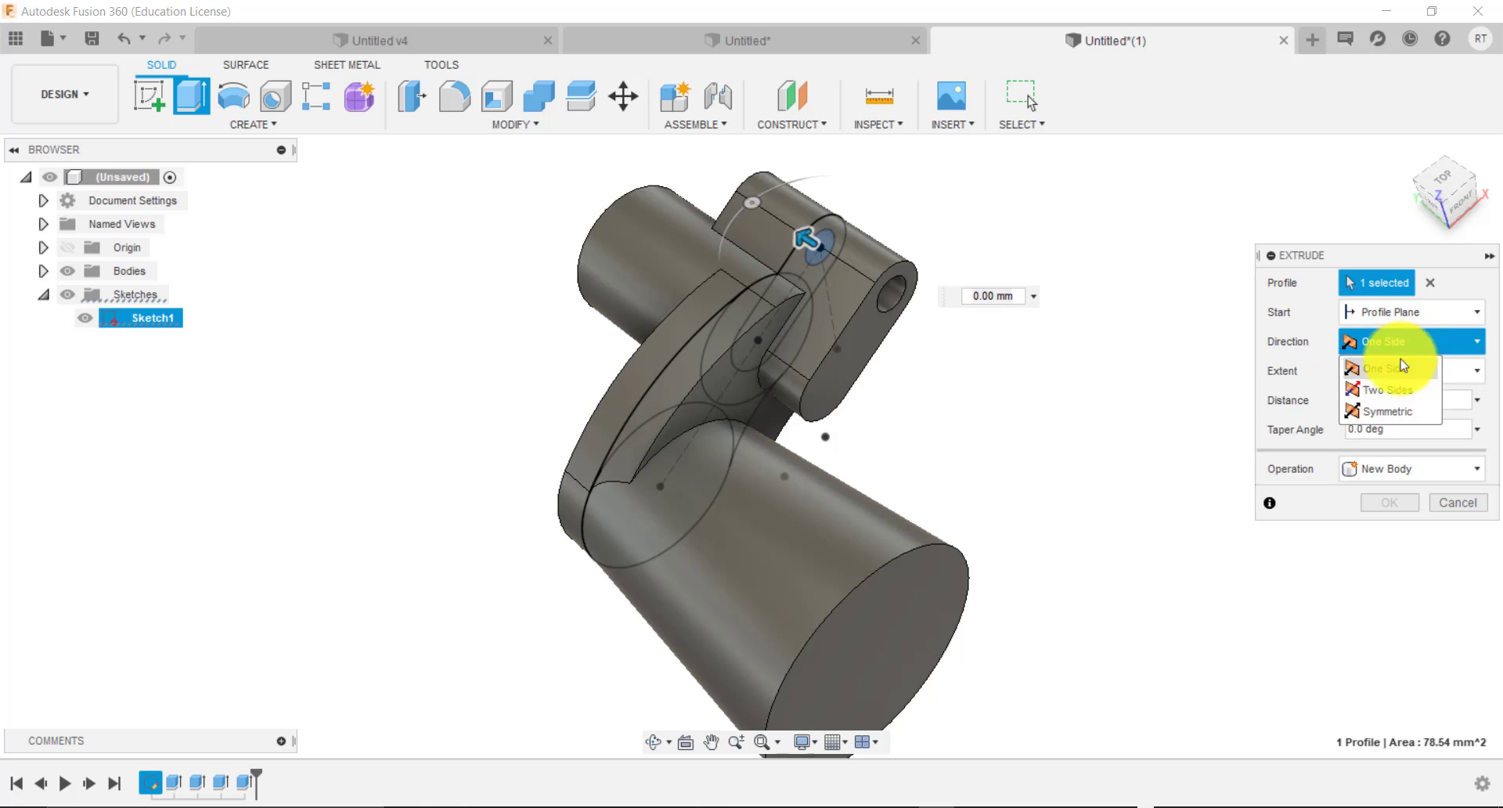
pyautogui.click(1388, 411)
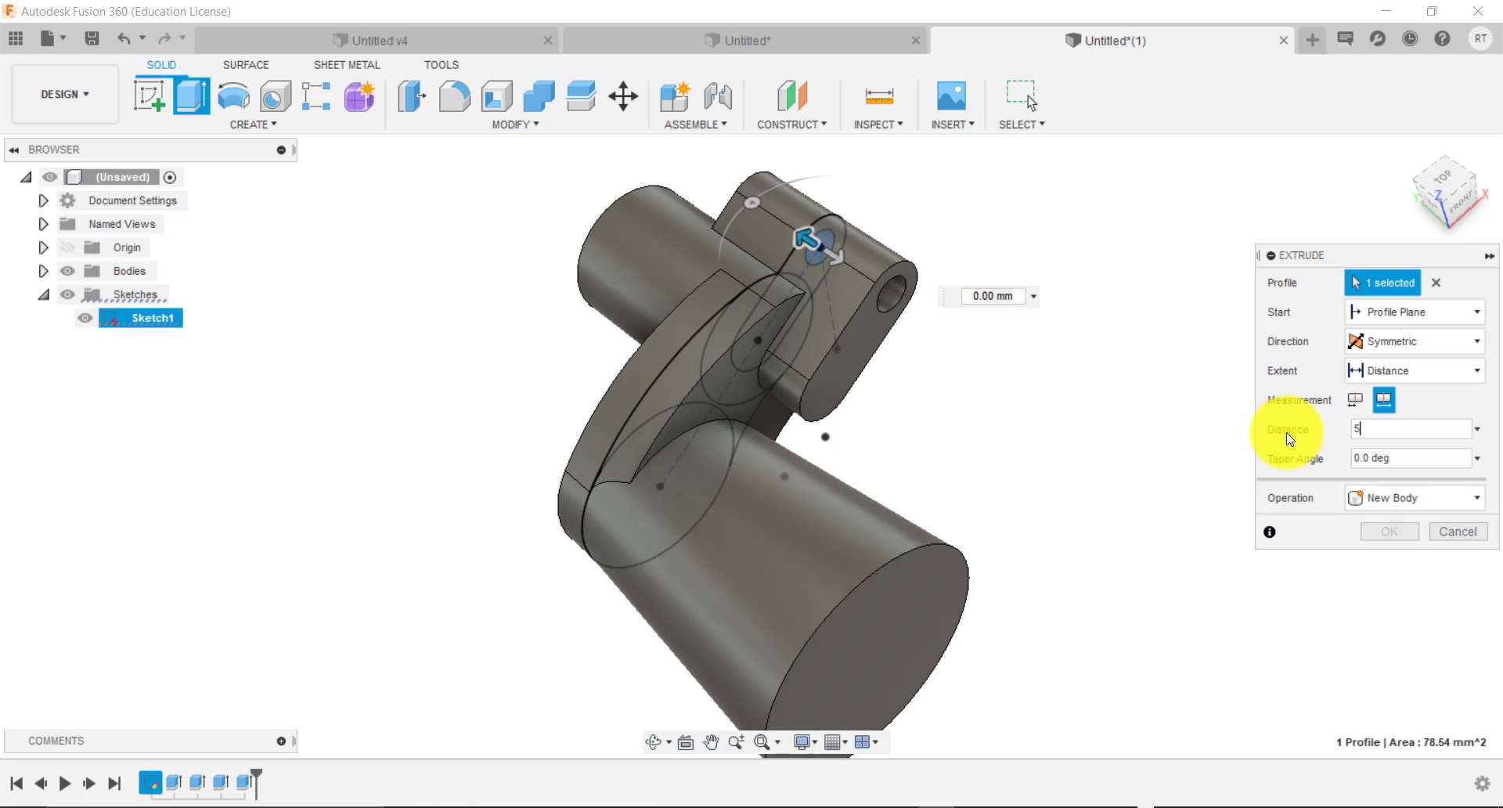
pyautogui.press('Return')
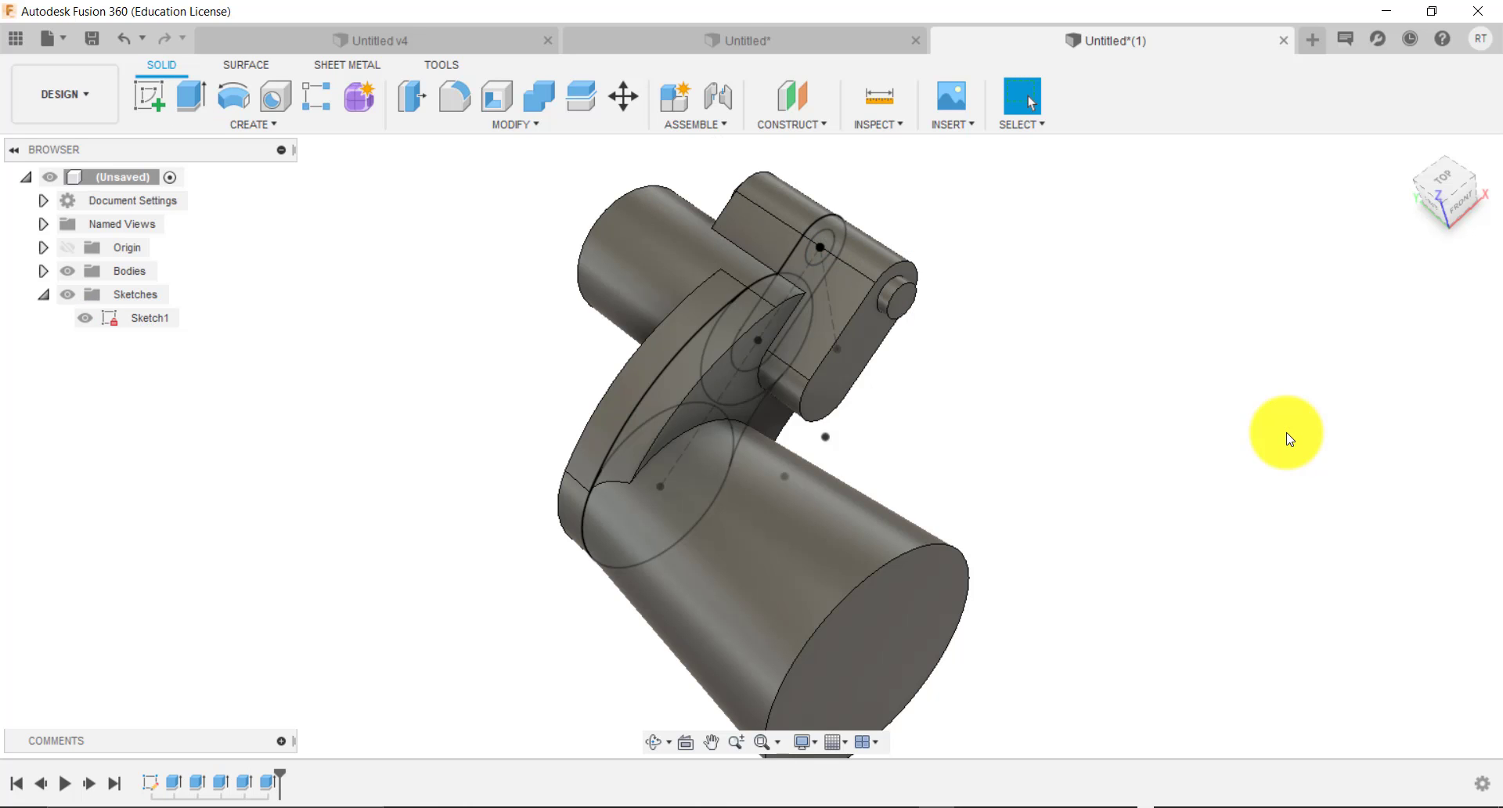
# Sketch a 60 mm diameter circle centred on the large end face of the tapered boss and finish the sketch.
pyautogui.scroll(-5, 1291, 440)
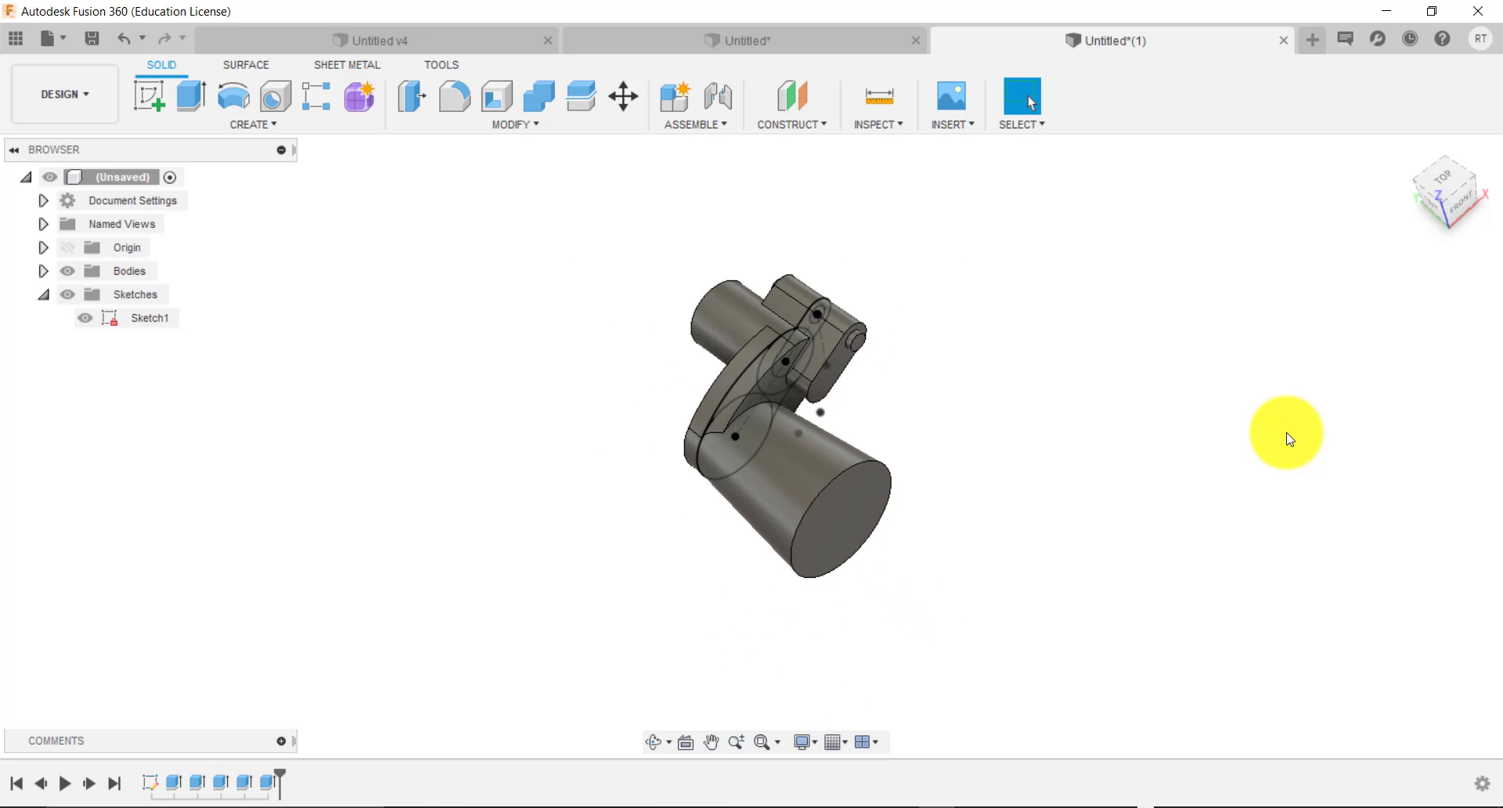
pyautogui.scroll(2, 1122, 448)
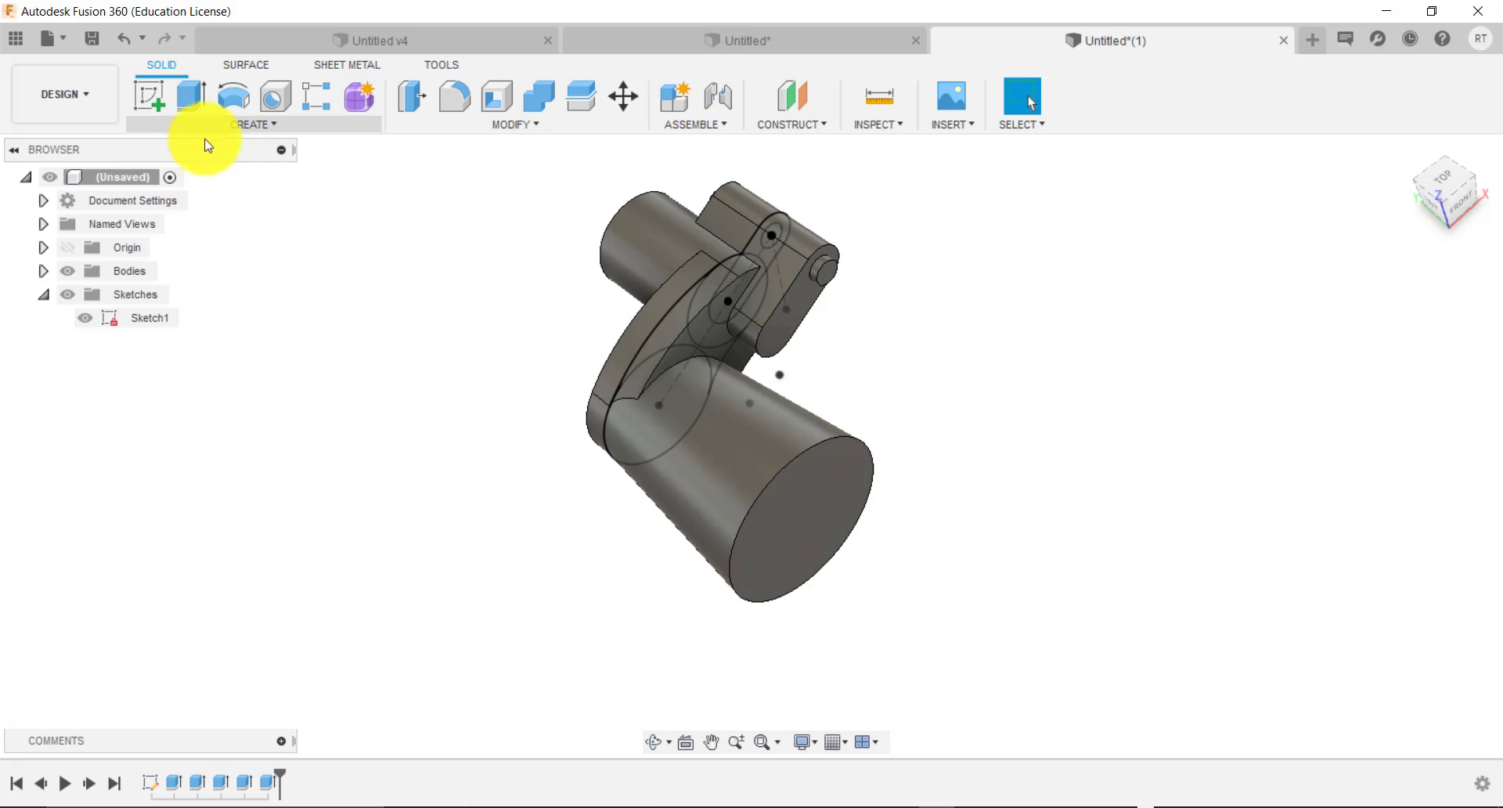
pyautogui.click(149, 96)
pyautogui.click(833, 487)
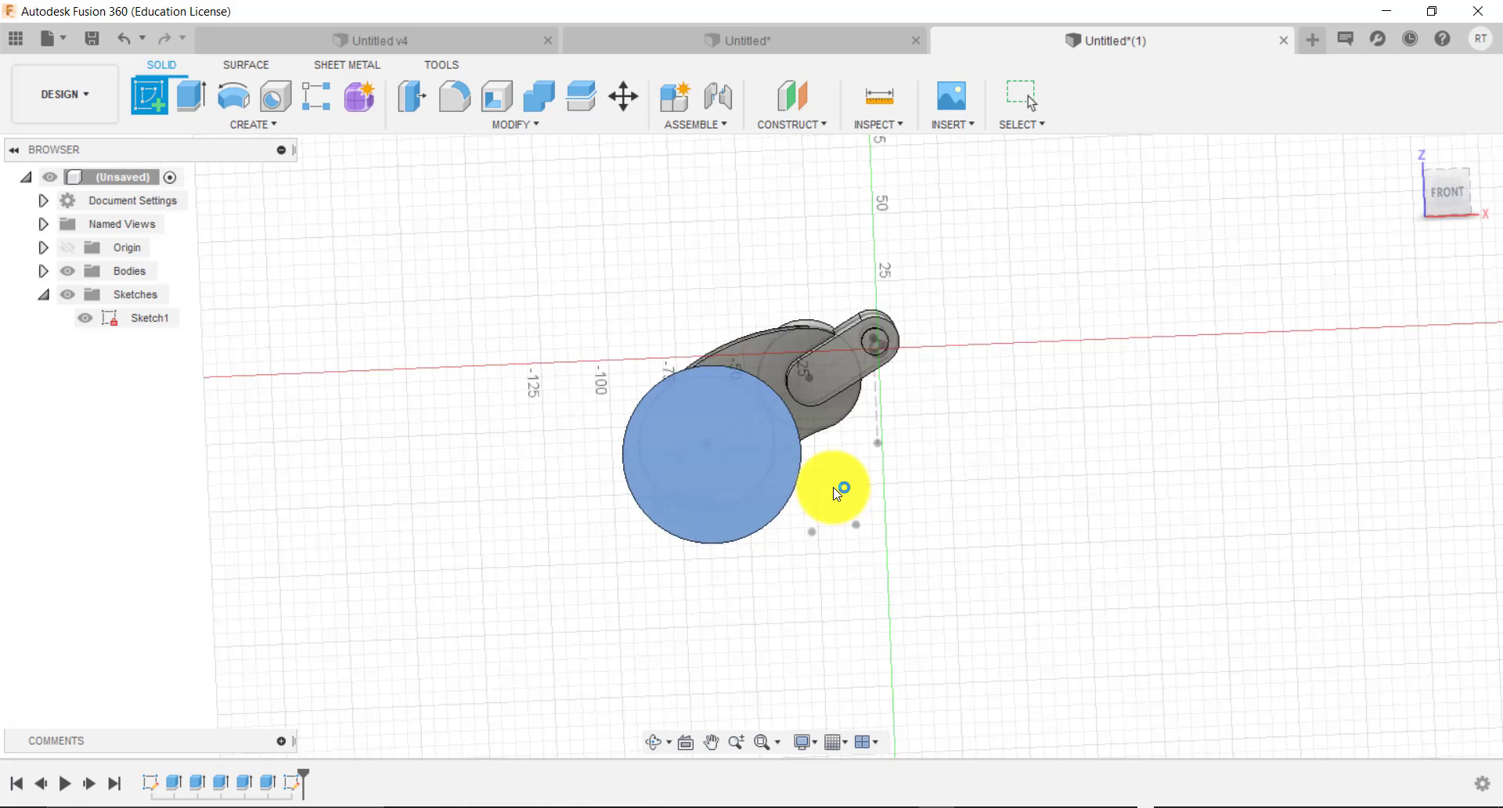
pyautogui.press('c')
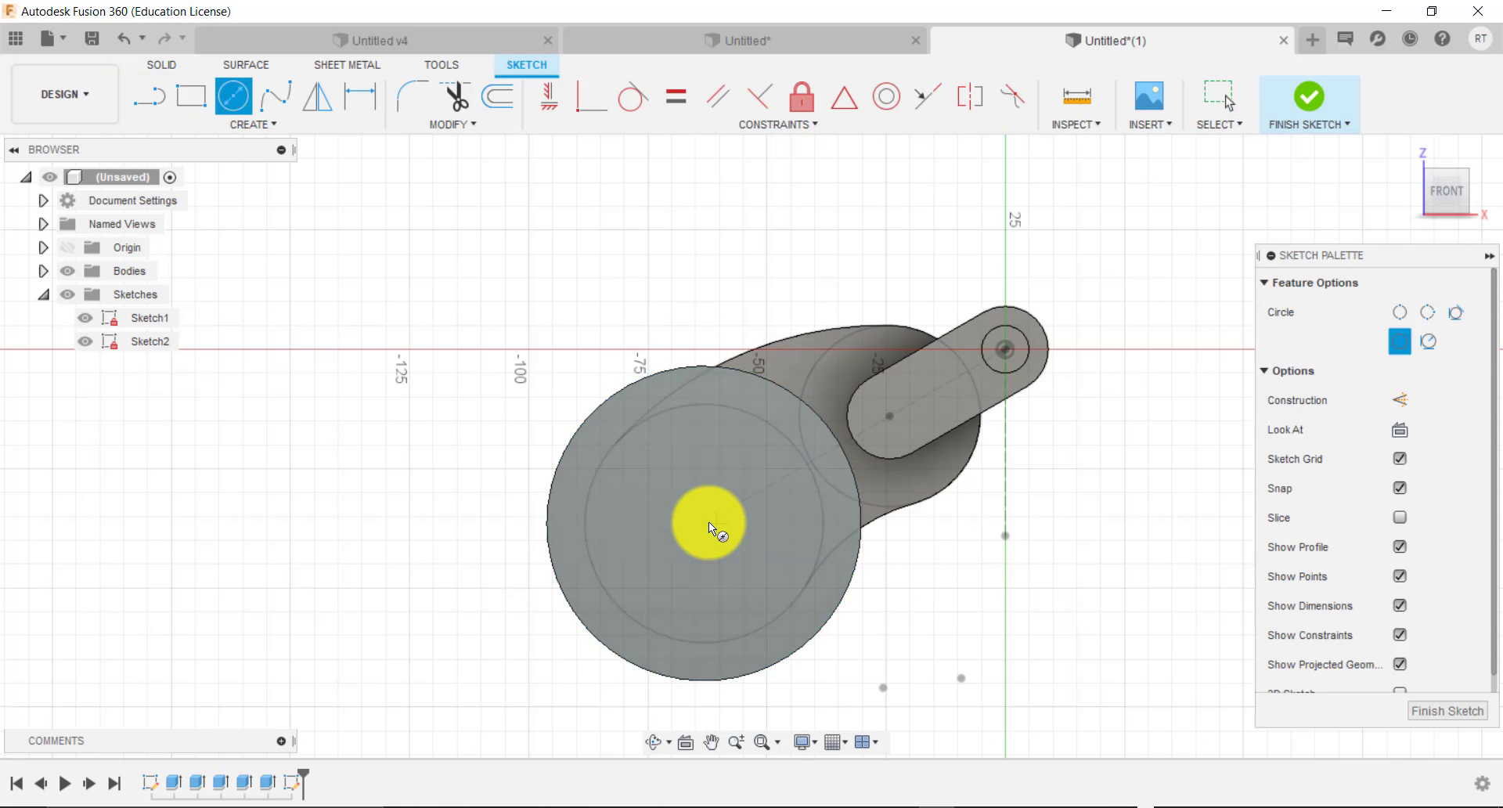
pyautogui.click(708, 521)
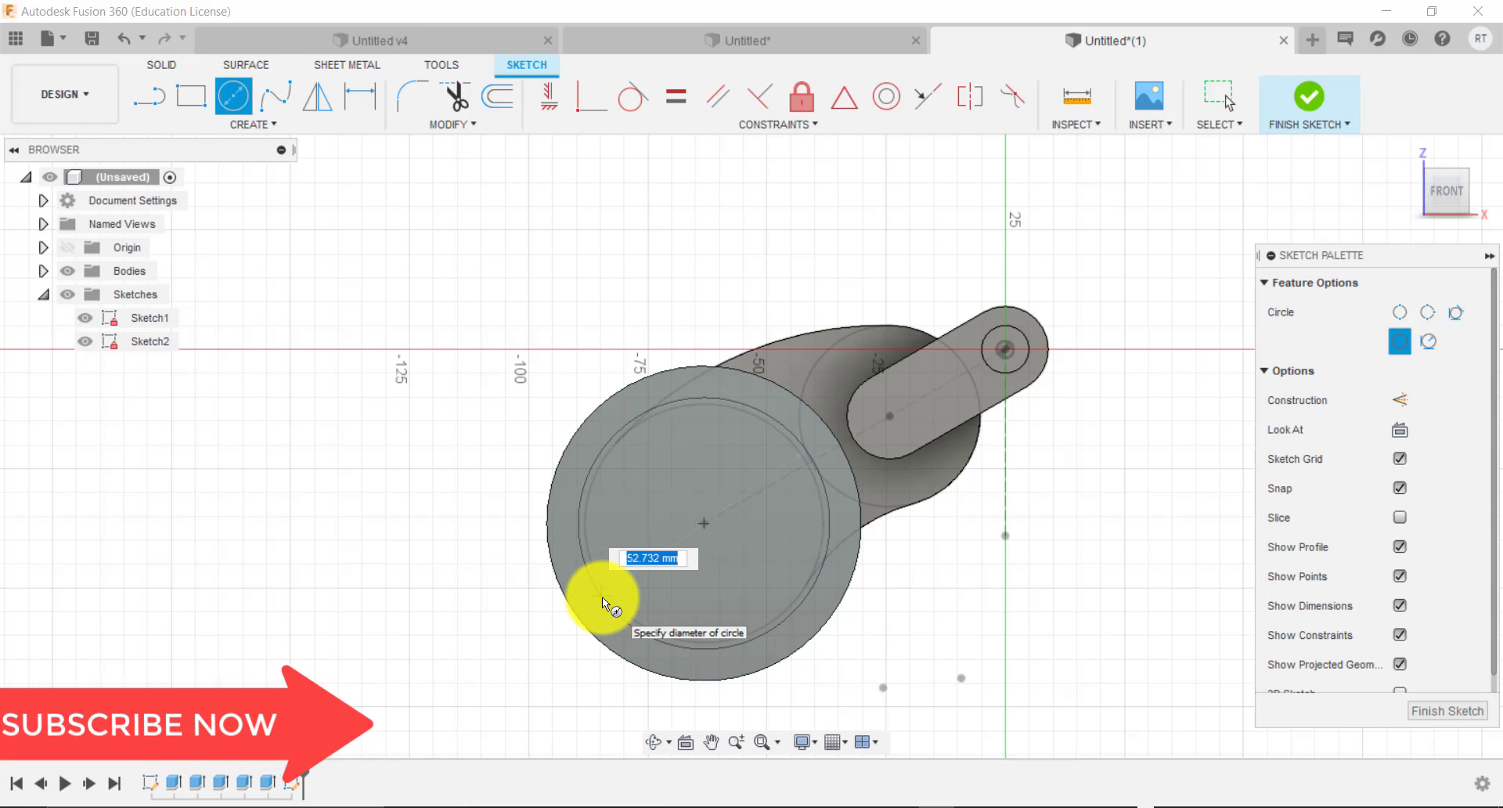
pyautogui.write('60')
pyautogui.press('Return')
pyautogui.press('Escape')
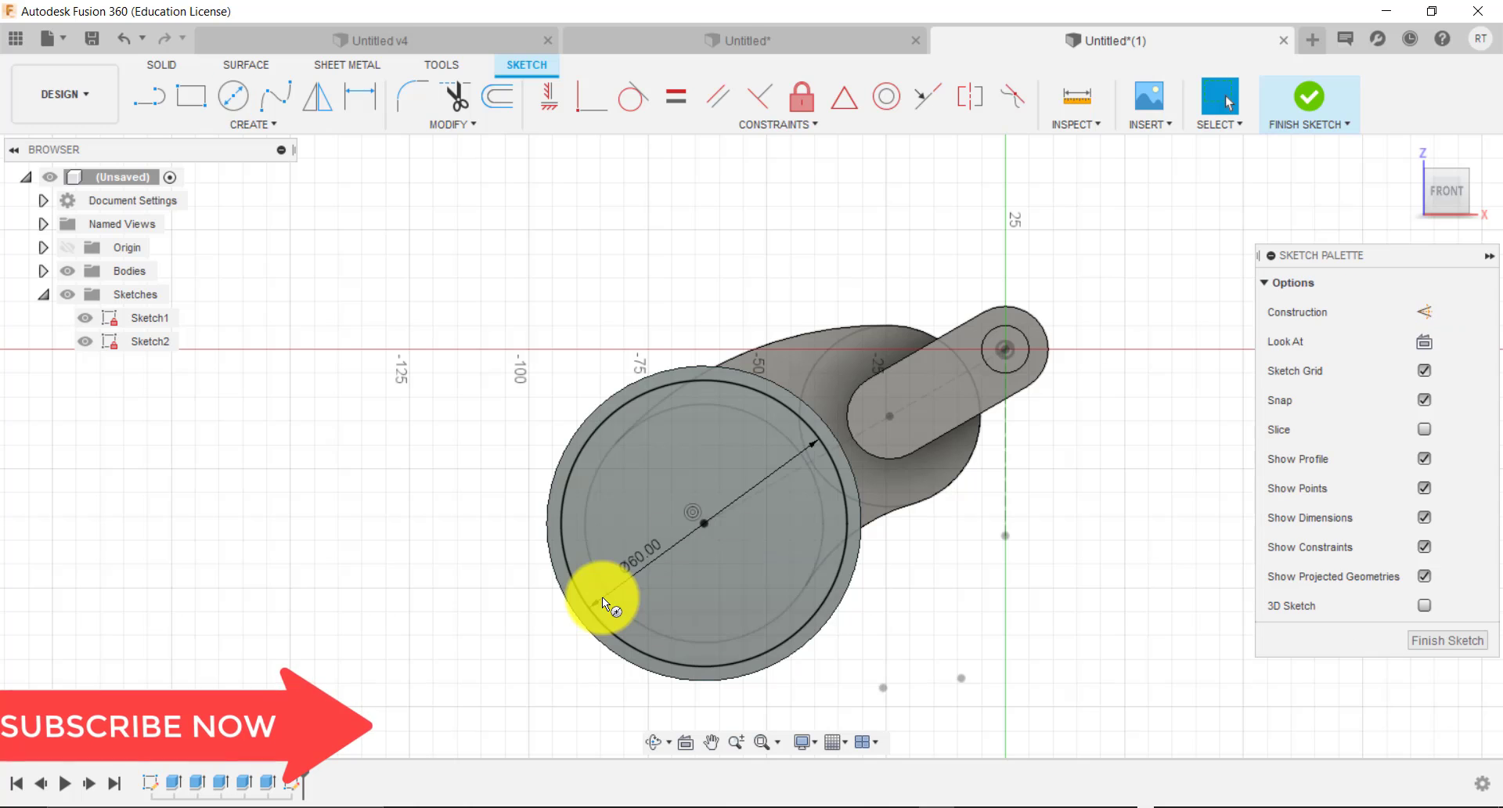
pyautogui.click(1318, 108)
# Cut the 60 mm circle 6 mm deep into the large end face of the tapered boss.
pyautogui.press('e')
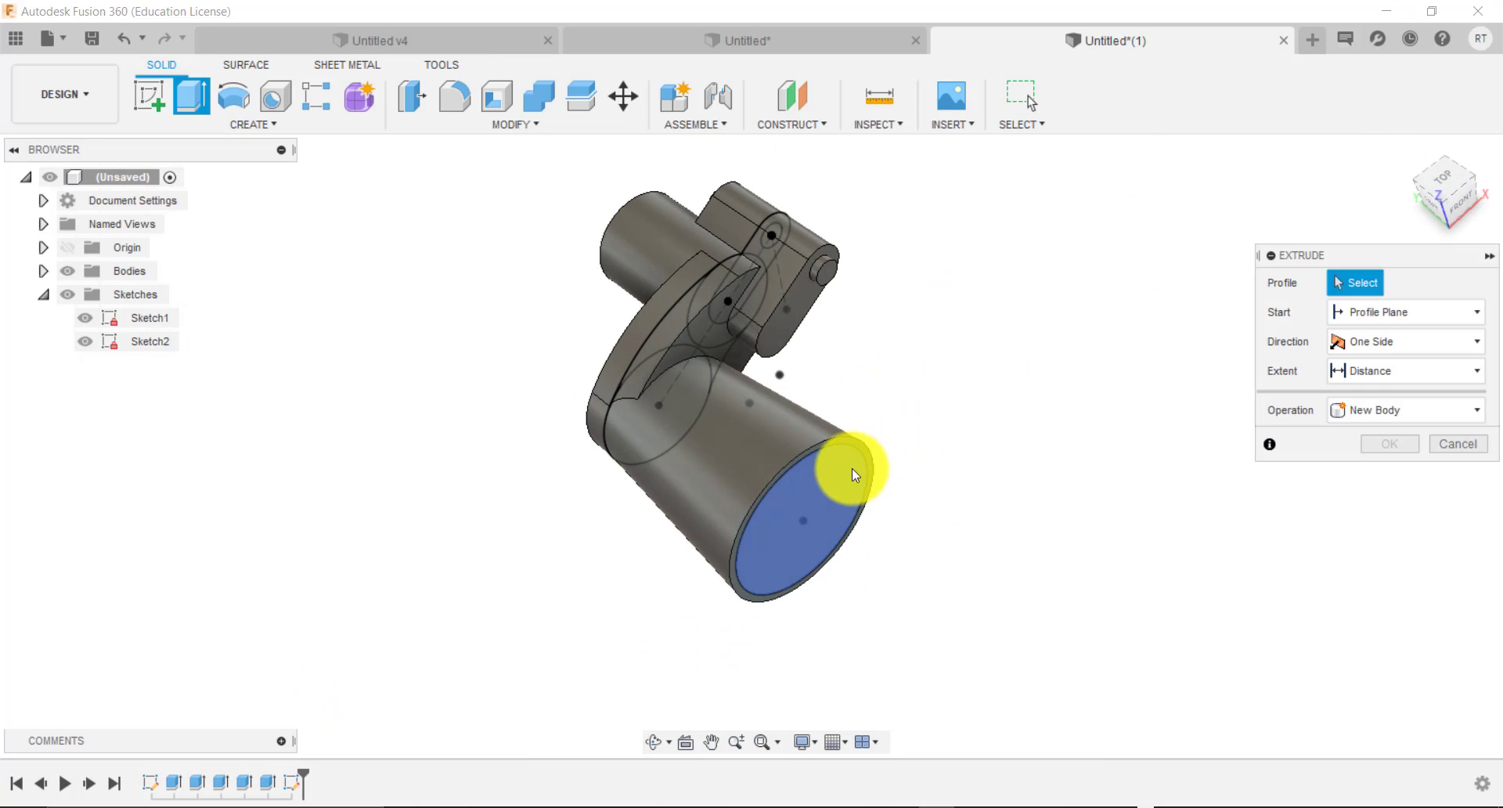
pyautogui.click(832, 491)
pyautogui.moveTo(817, 527); pyautogui.dragTo(796, 513)
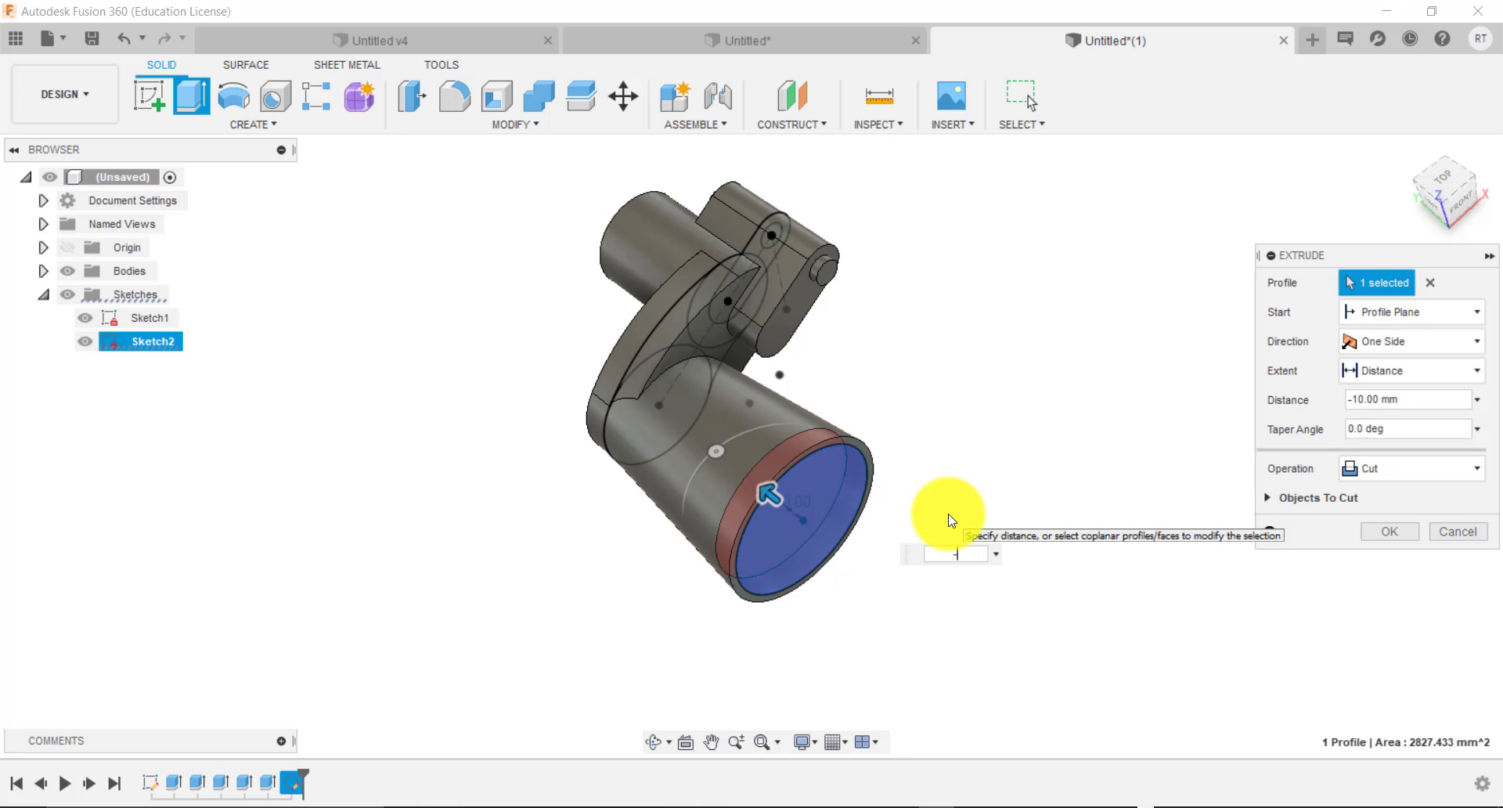
pyautogui.press('Return')
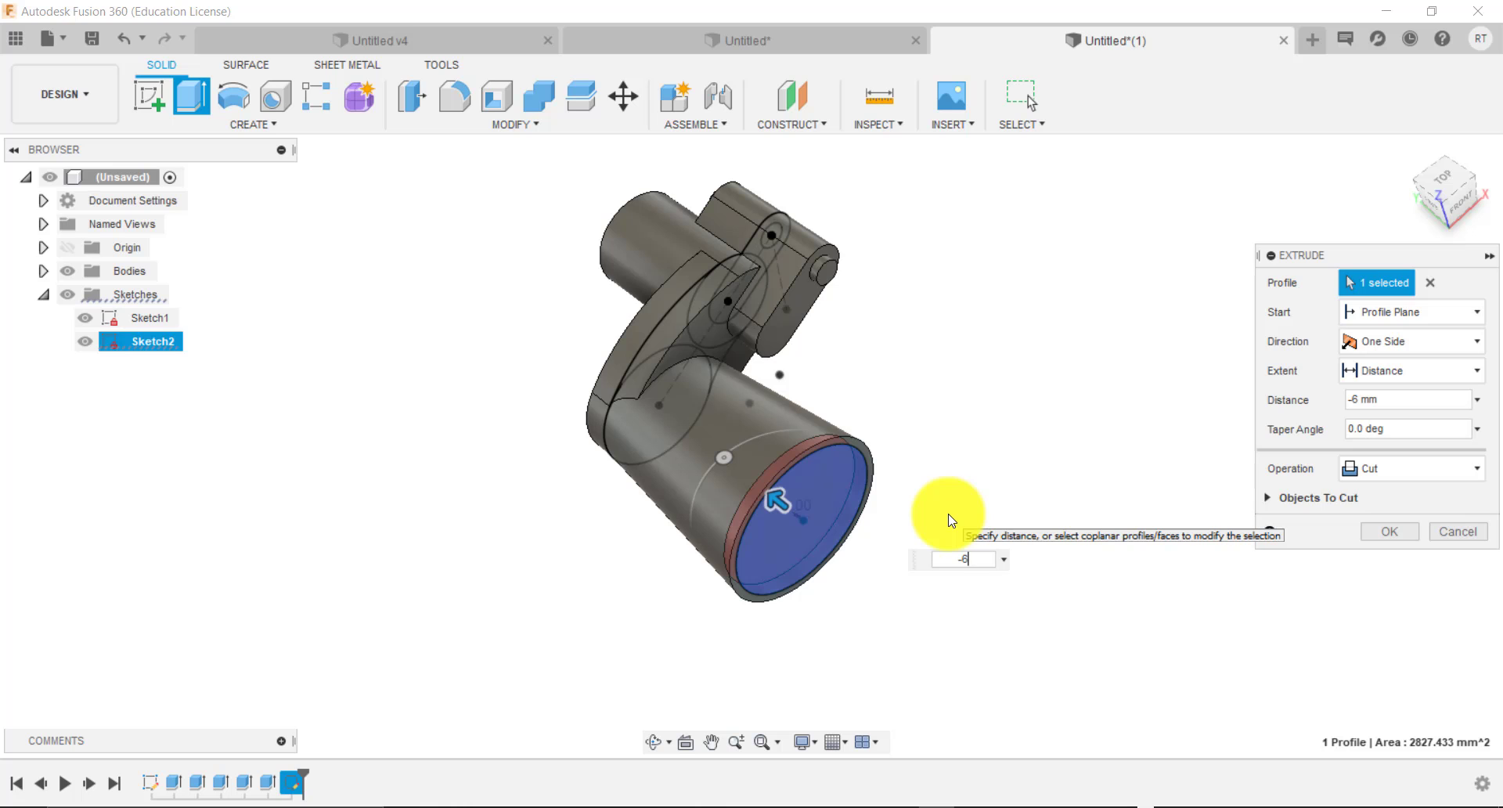
pyautogui.press('Return')
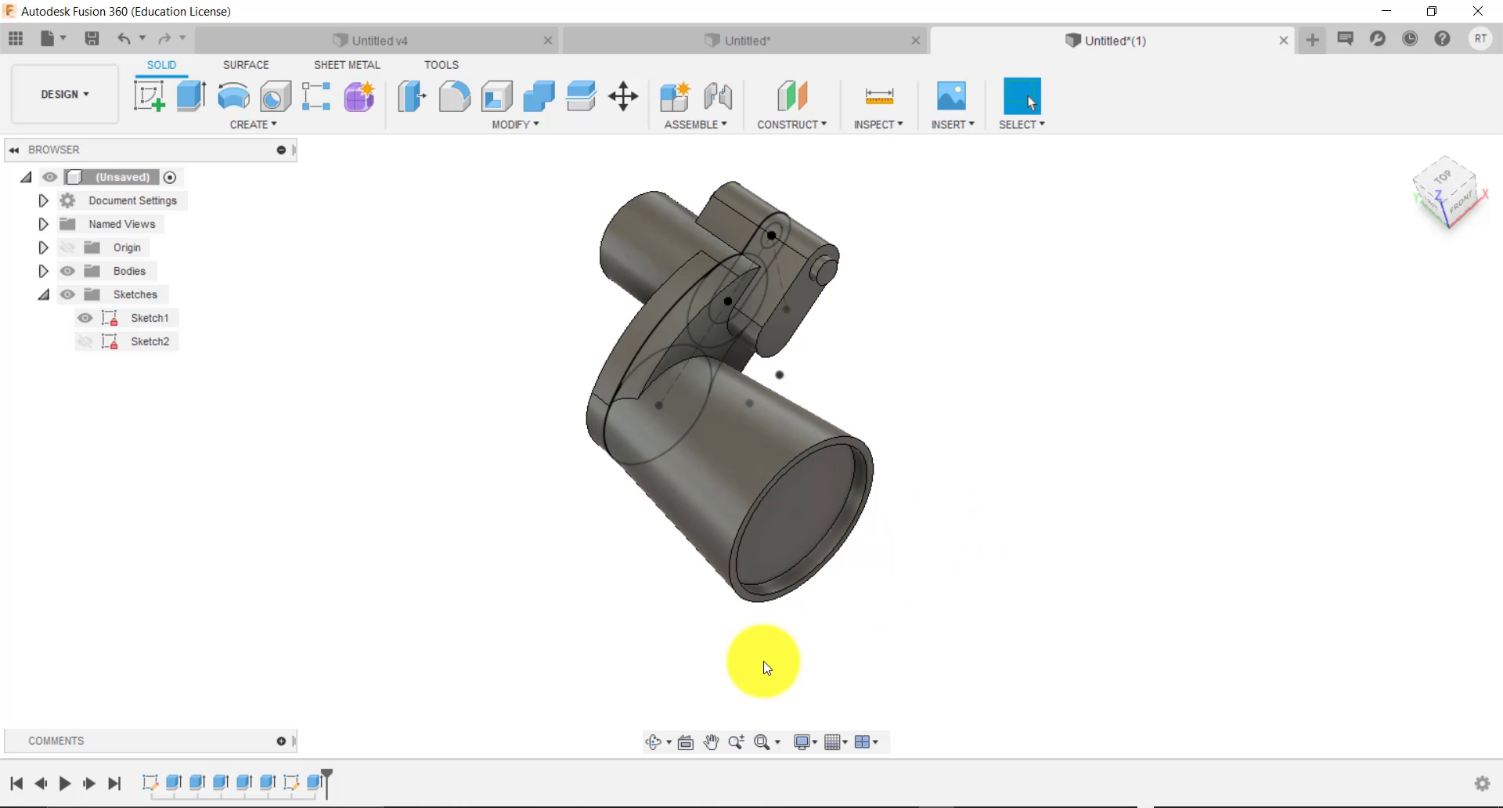
pyautogui.click(654, 742)
pyautogui.moveTo(671, 577); pyautogui.dragTo(839, 580)
pyautogui.press('Escape')
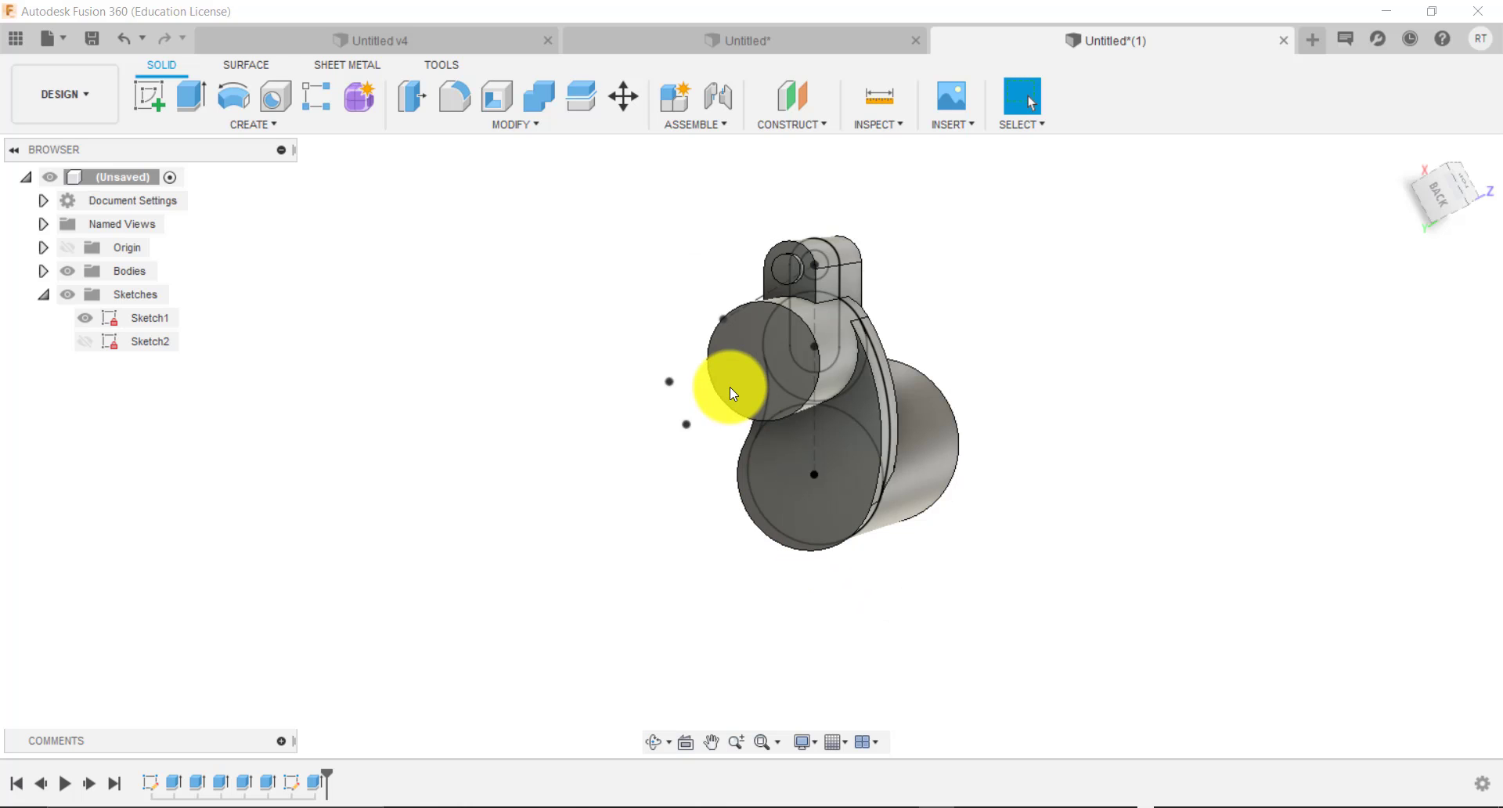
pyautogui.press('e')
pyautogui.click(754, 397)
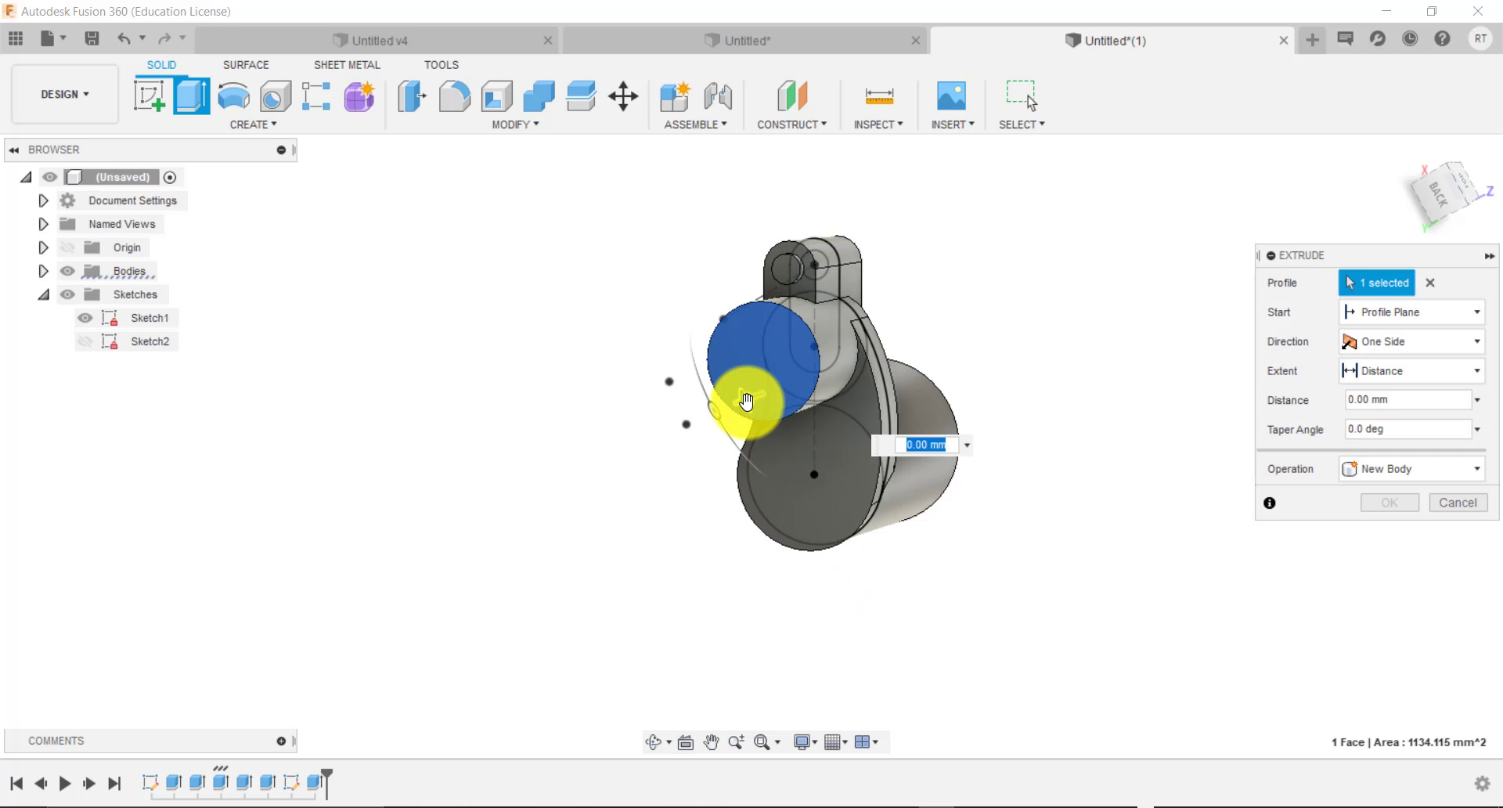
pyautogui.moveTo(746, 401); pyautogui.dragTo(744, 402)
pyautogui.press('Escape')
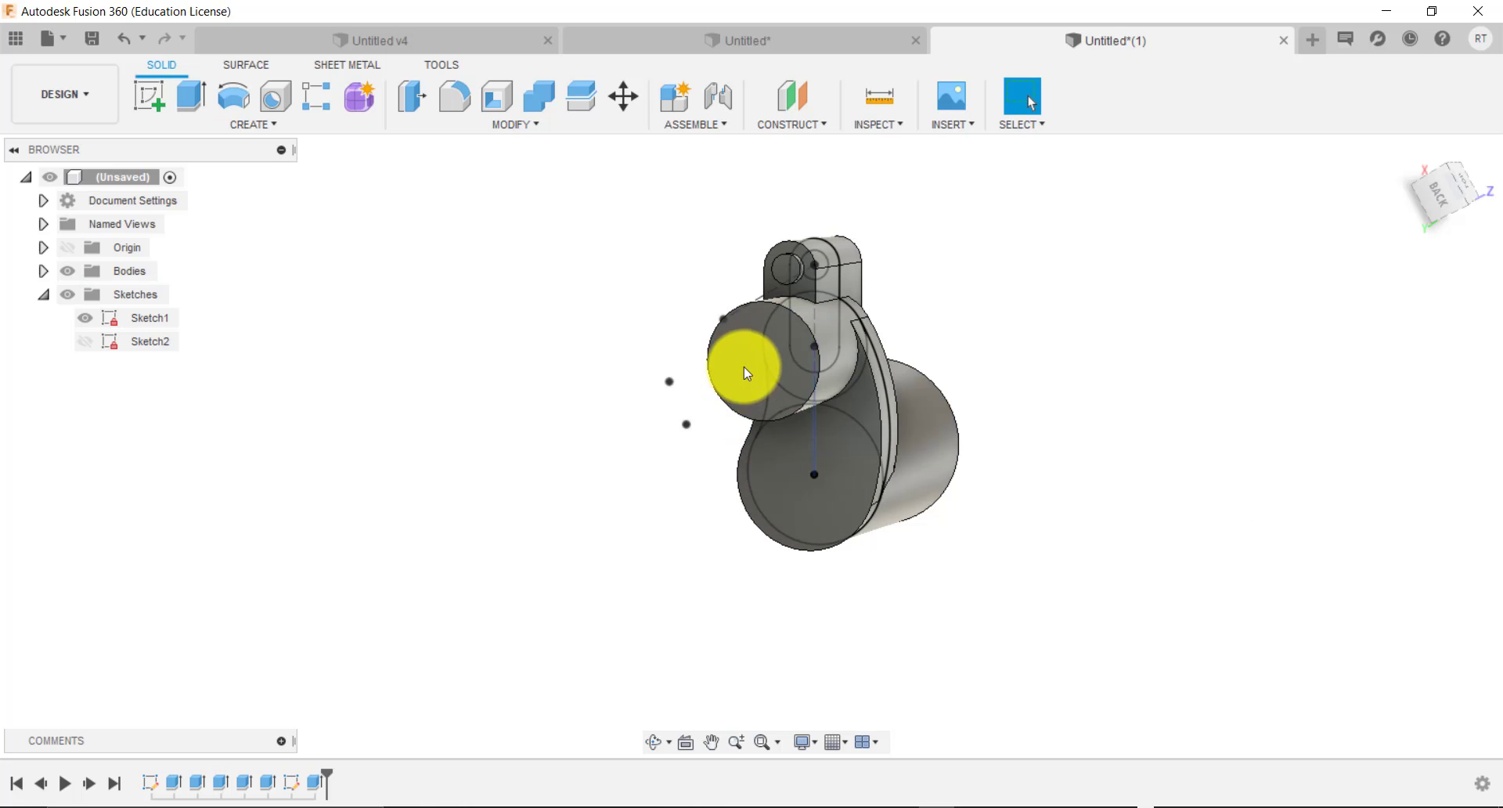
# Sketch a 32 mm diameter circle centred on the free end face of the cylindrical boss and finish the sketch.
pyautogui.click(743, 367)
pyautogui.click(152, 101)
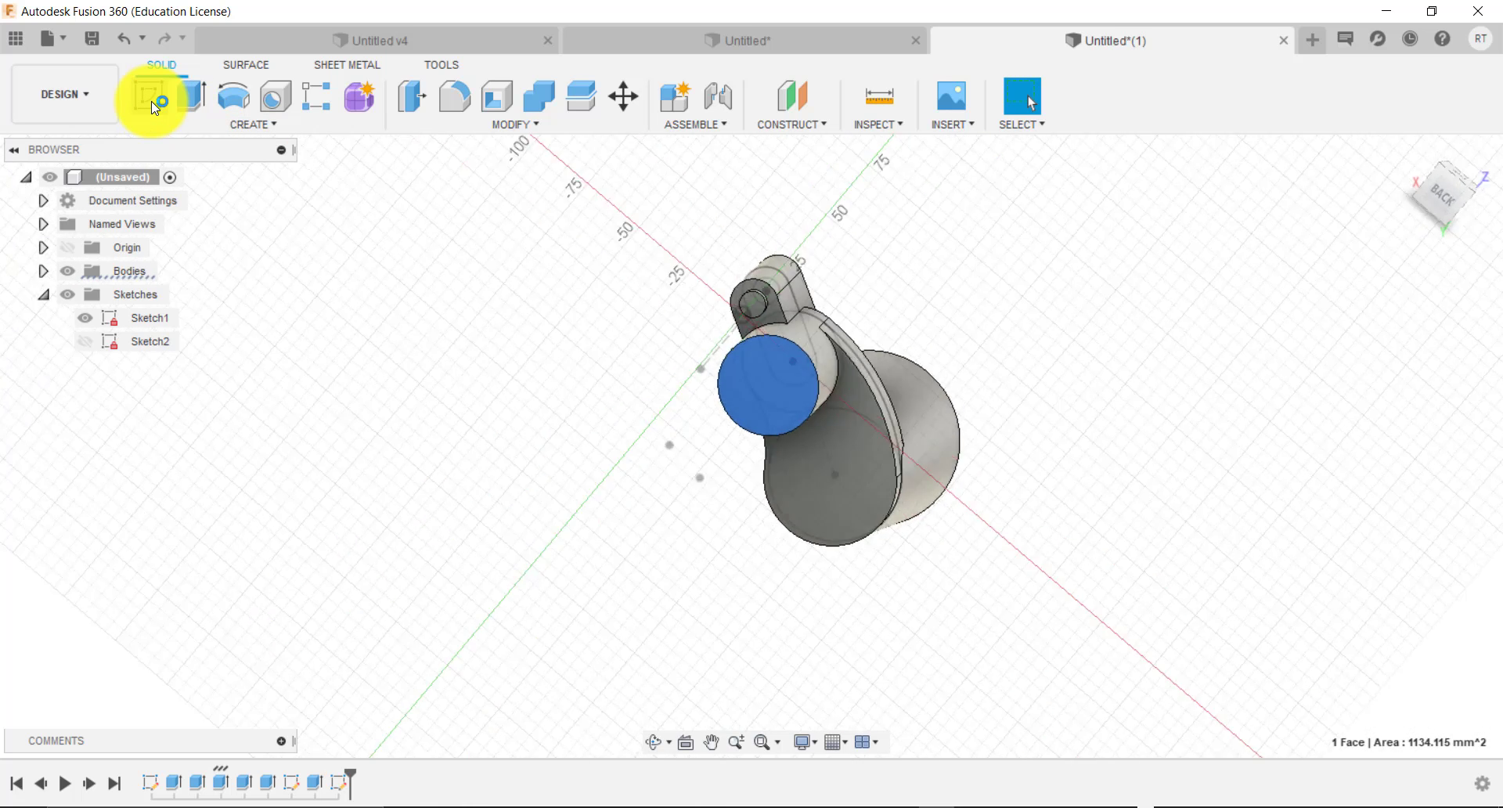
pyautogui.press('c')
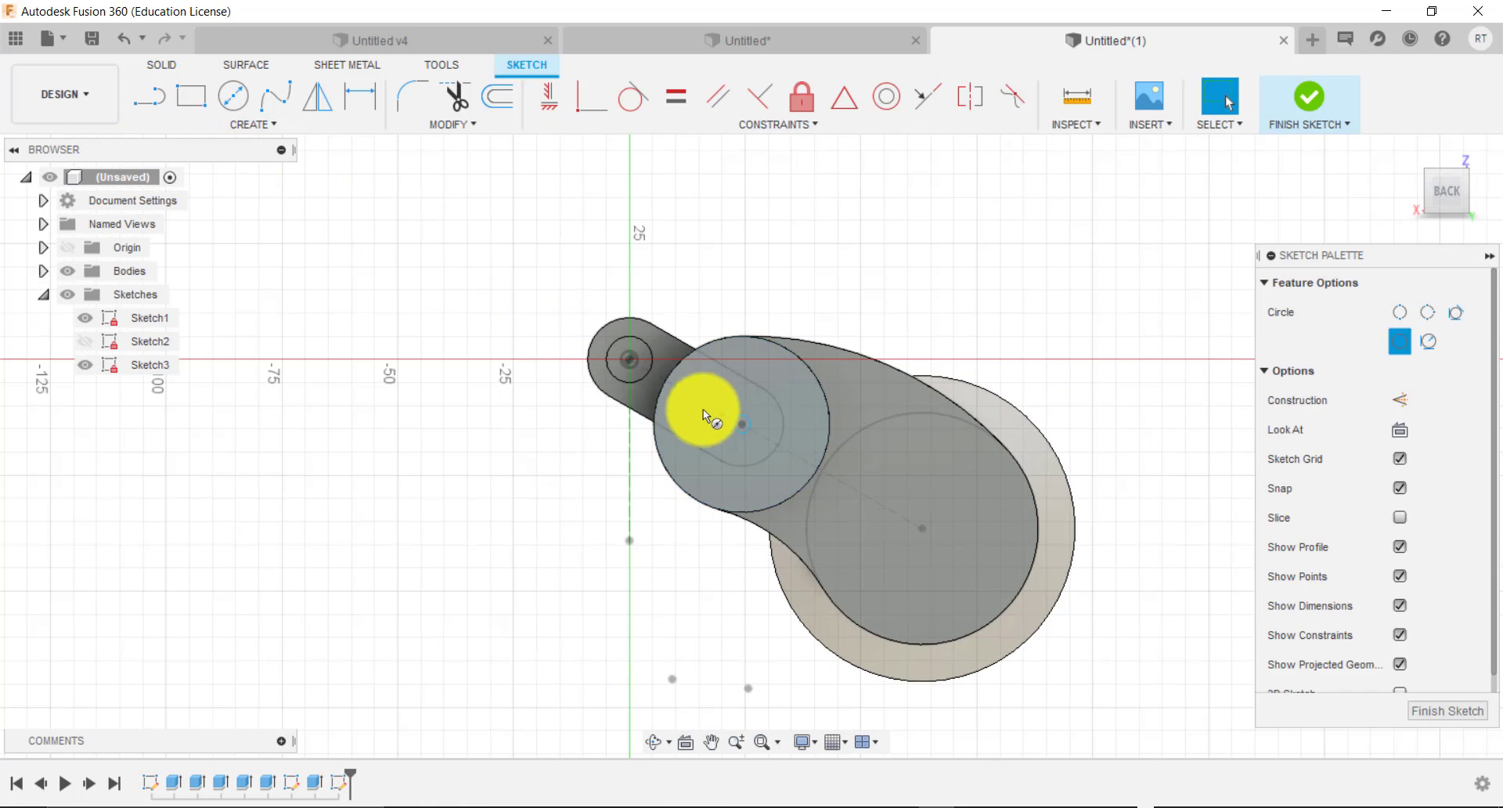
pyautogui.click(739, 424)
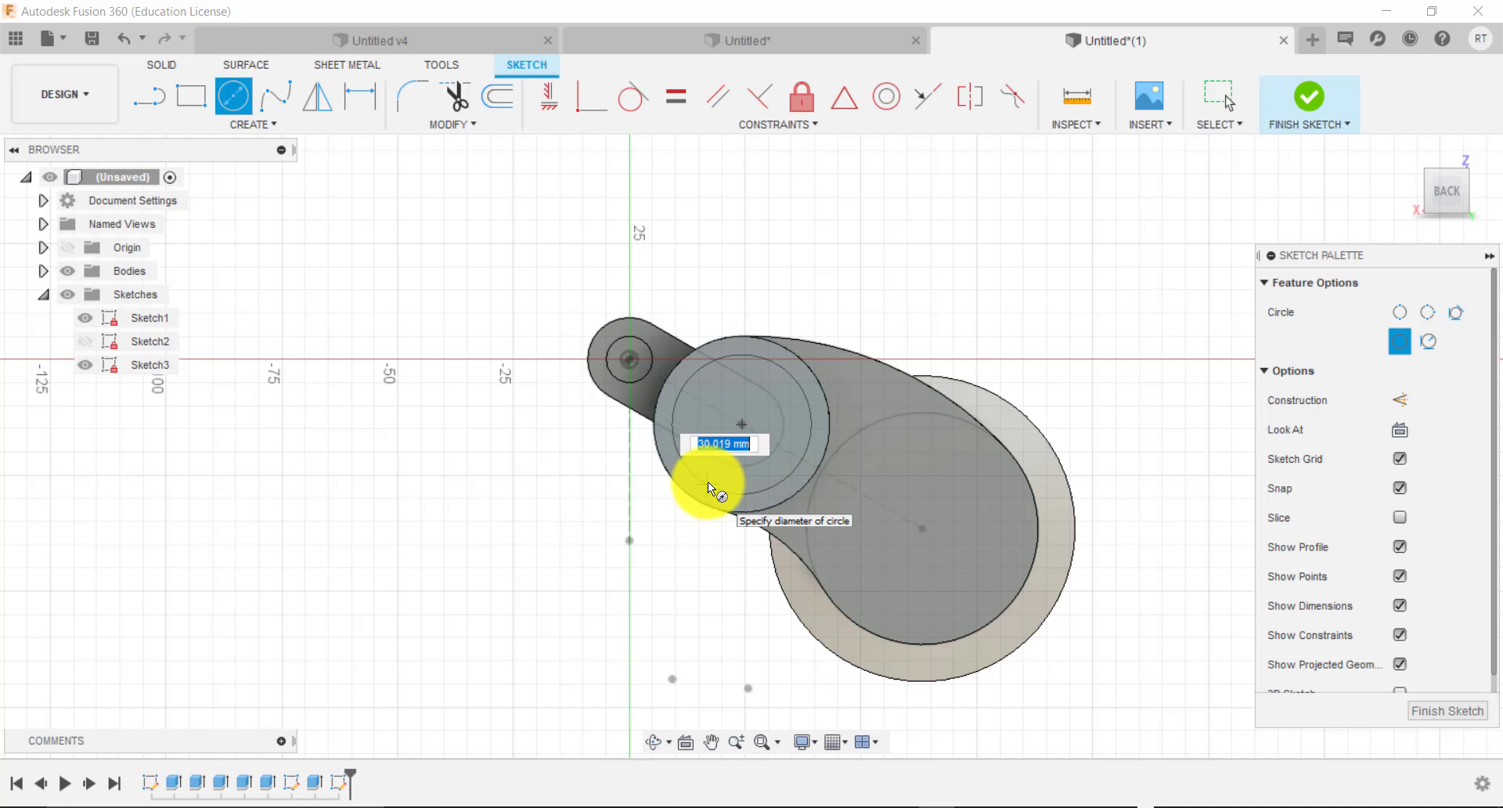
pyautogui.write('32')
pyautogui.press('Return')
pyautogui.press('Escape')
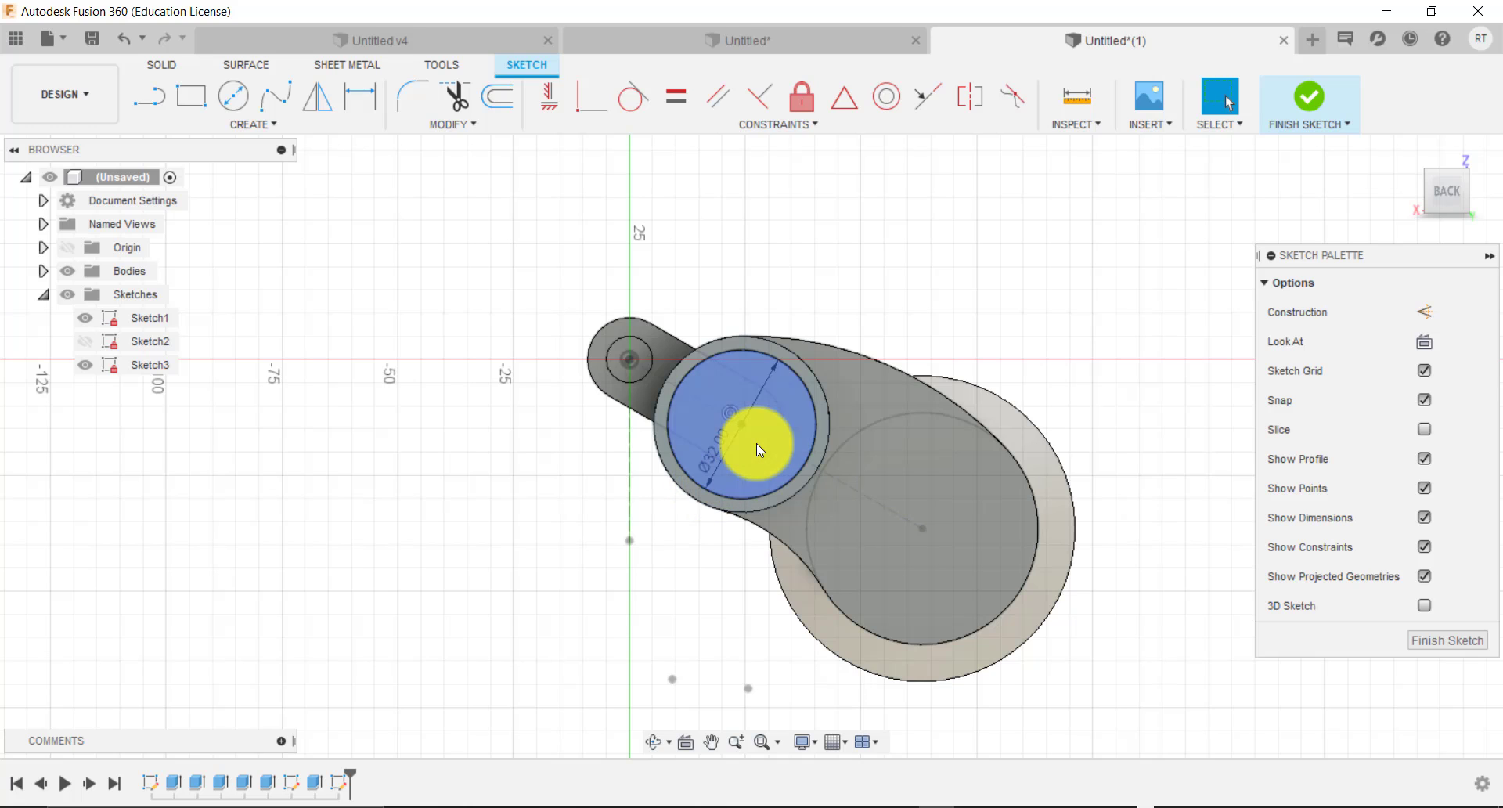
pyautogui.click(1312, 102)
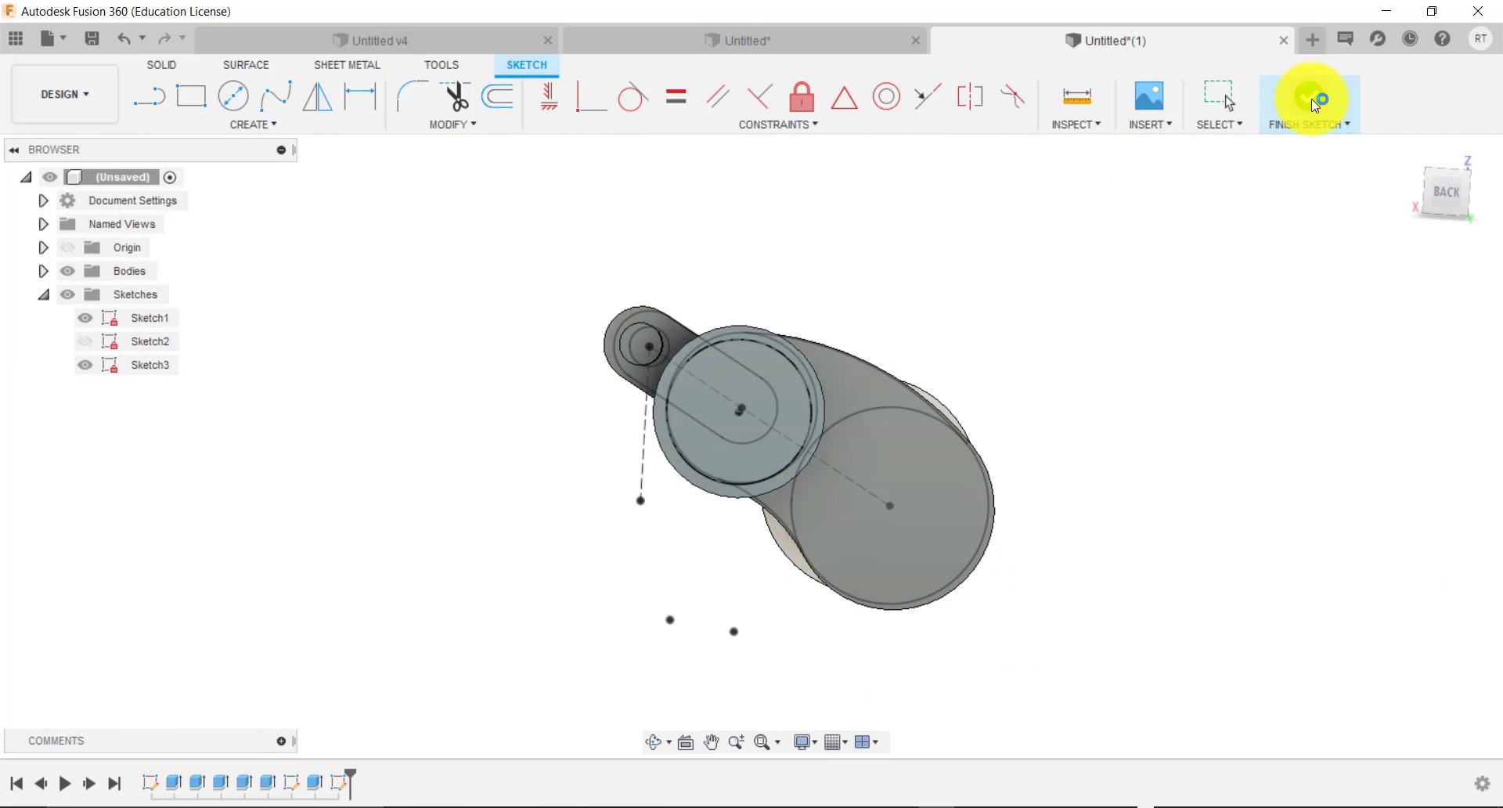
# Cut the 32 mm circle 6 mm deep into the free end face of the cylindrical boss and hide Sketch1.
pyautogui.press('e')
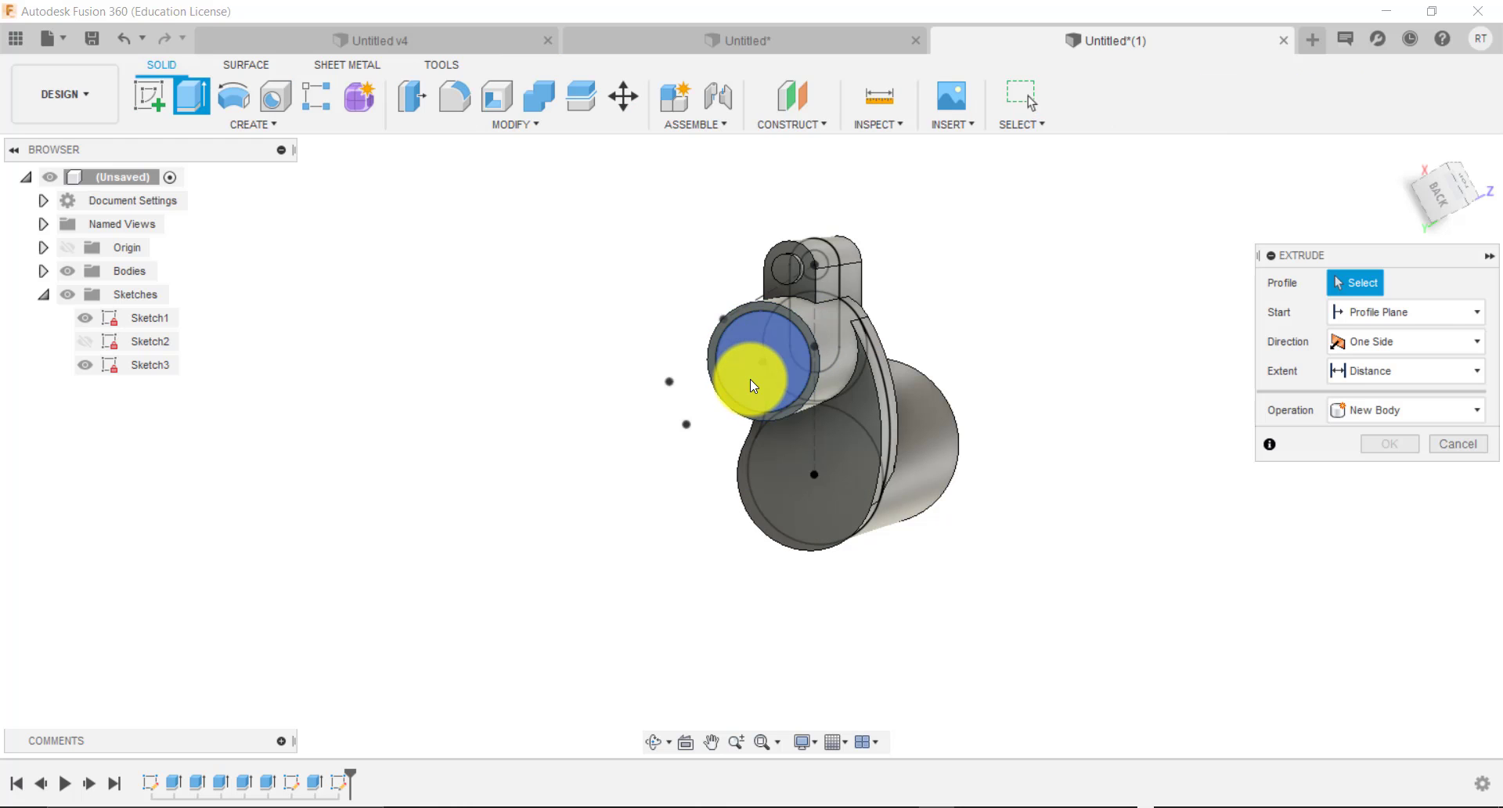
pyautogui.click(752, 376)
pyautogui.moveTo(753, 373); pyautogui.dragTo(820, 364)
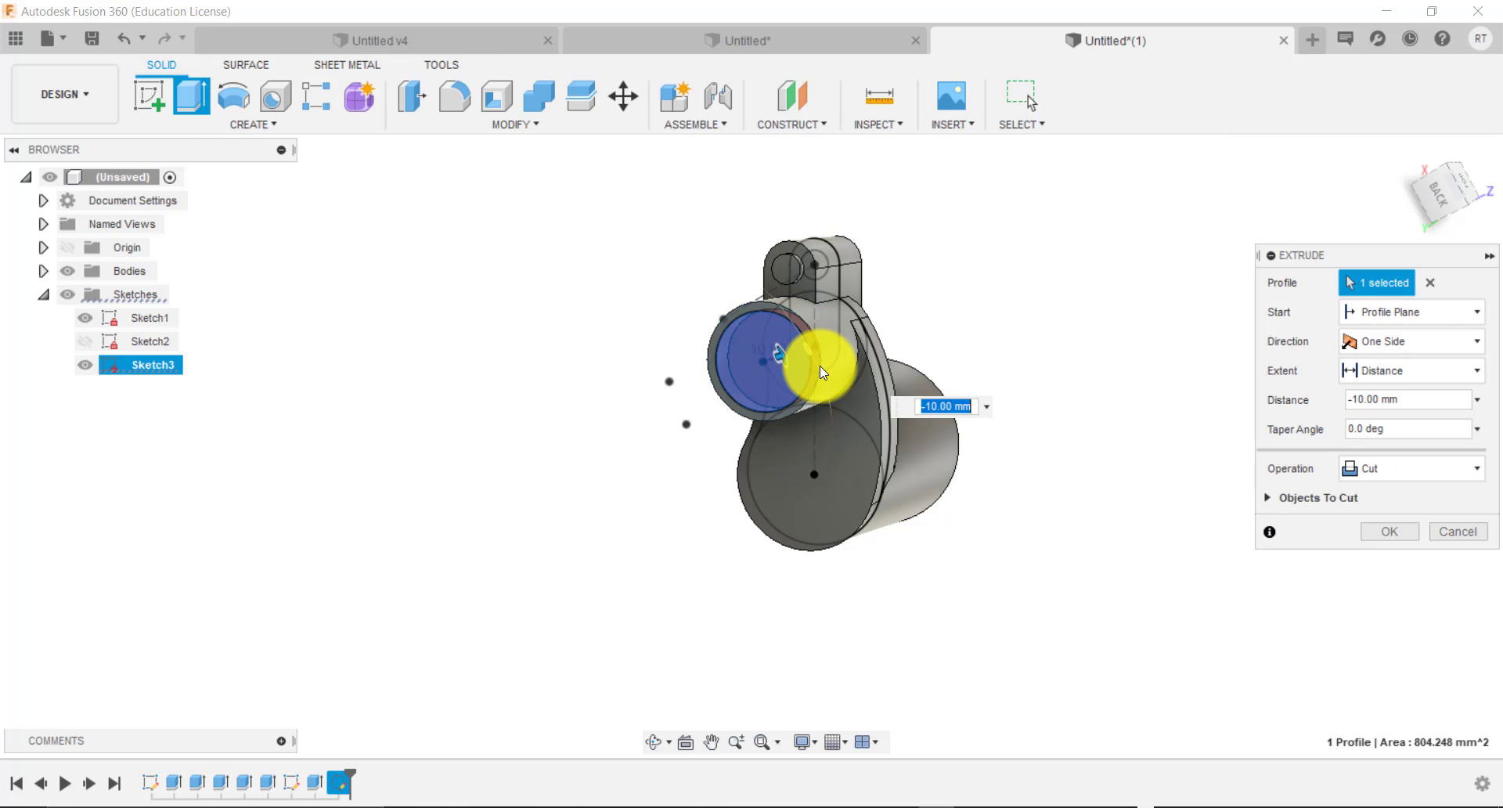
pyautogui.write('-6')
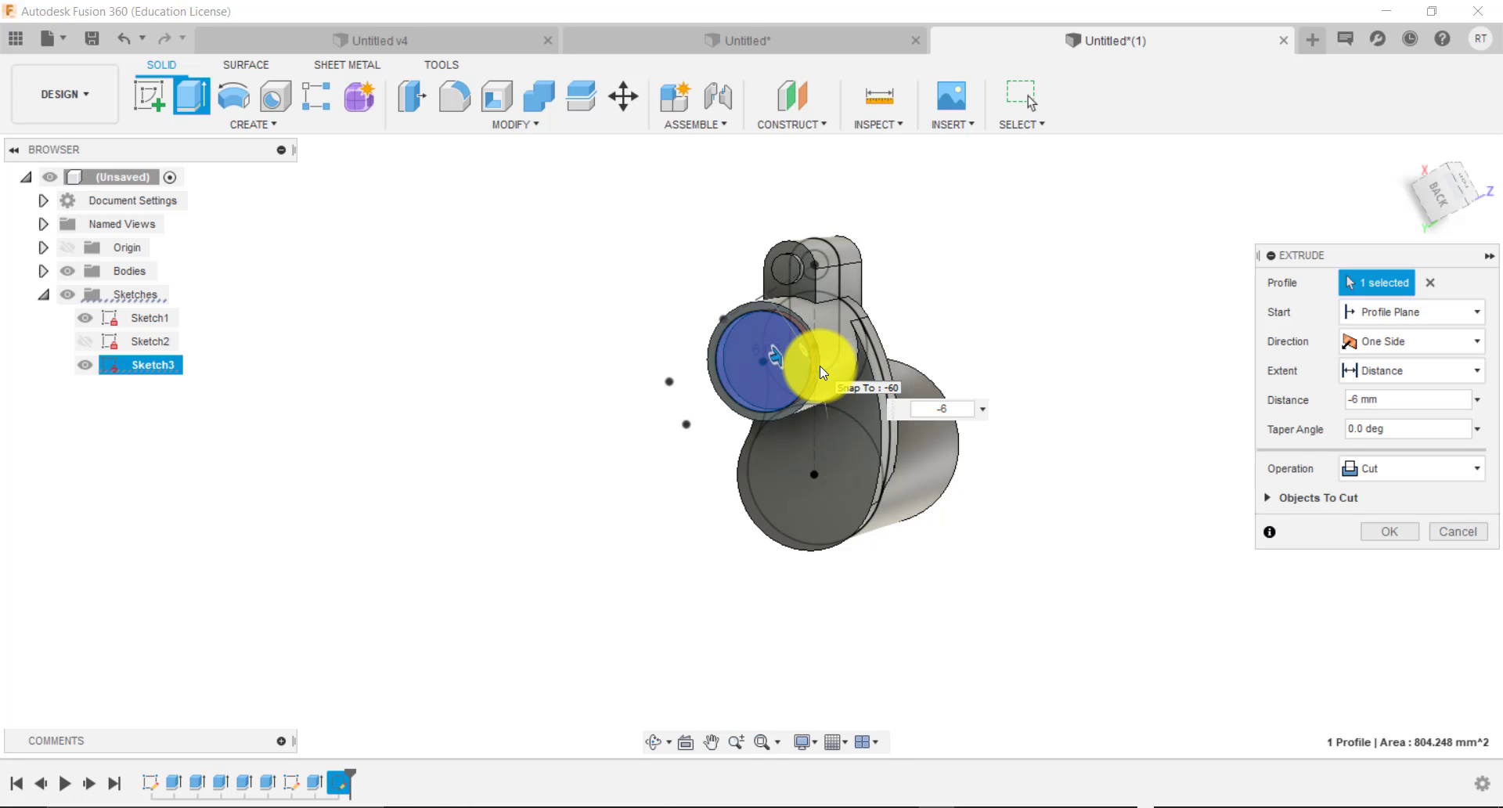
pyautogui.press('Return')
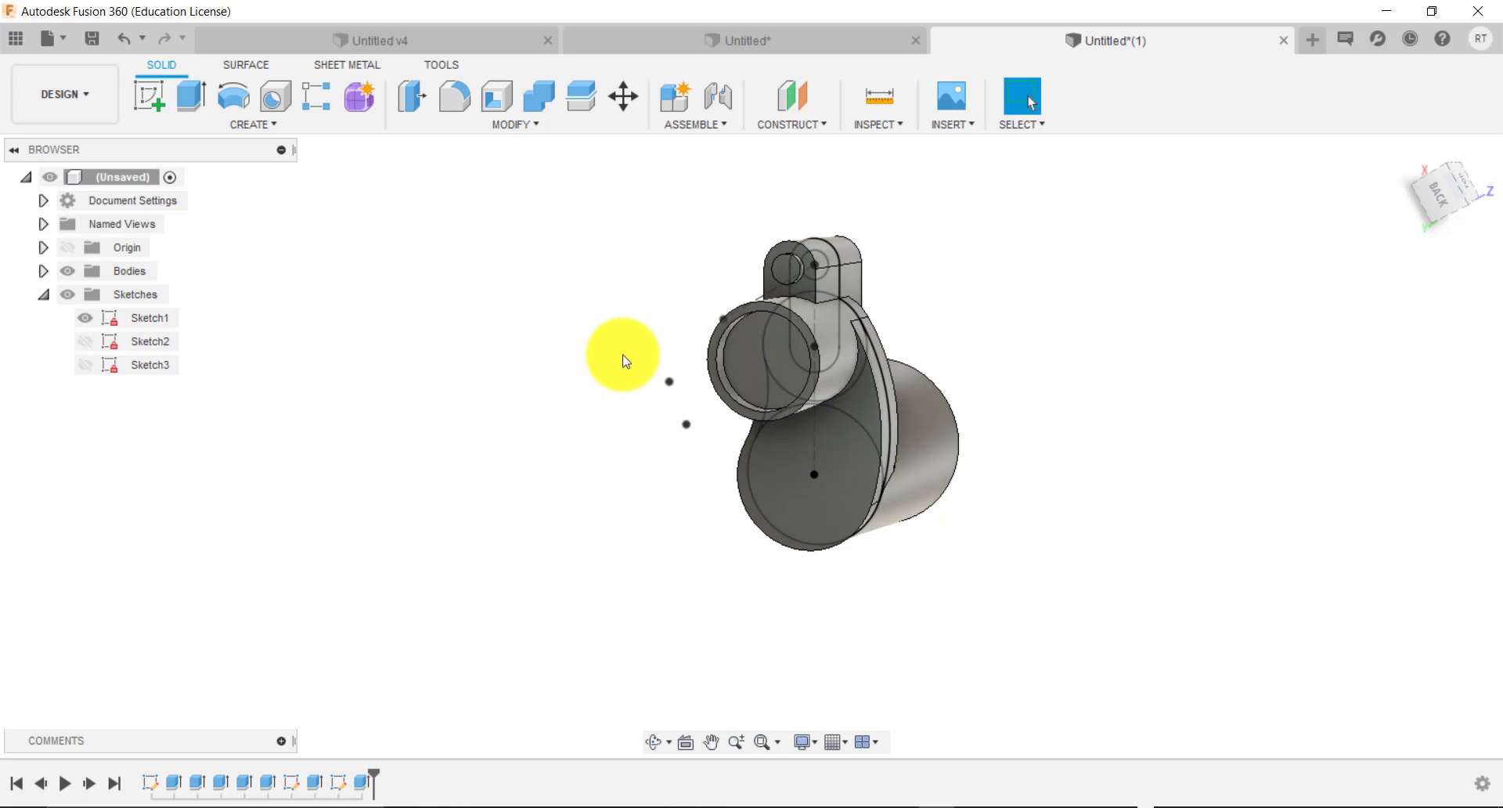
pyautogui.click(91, 332)
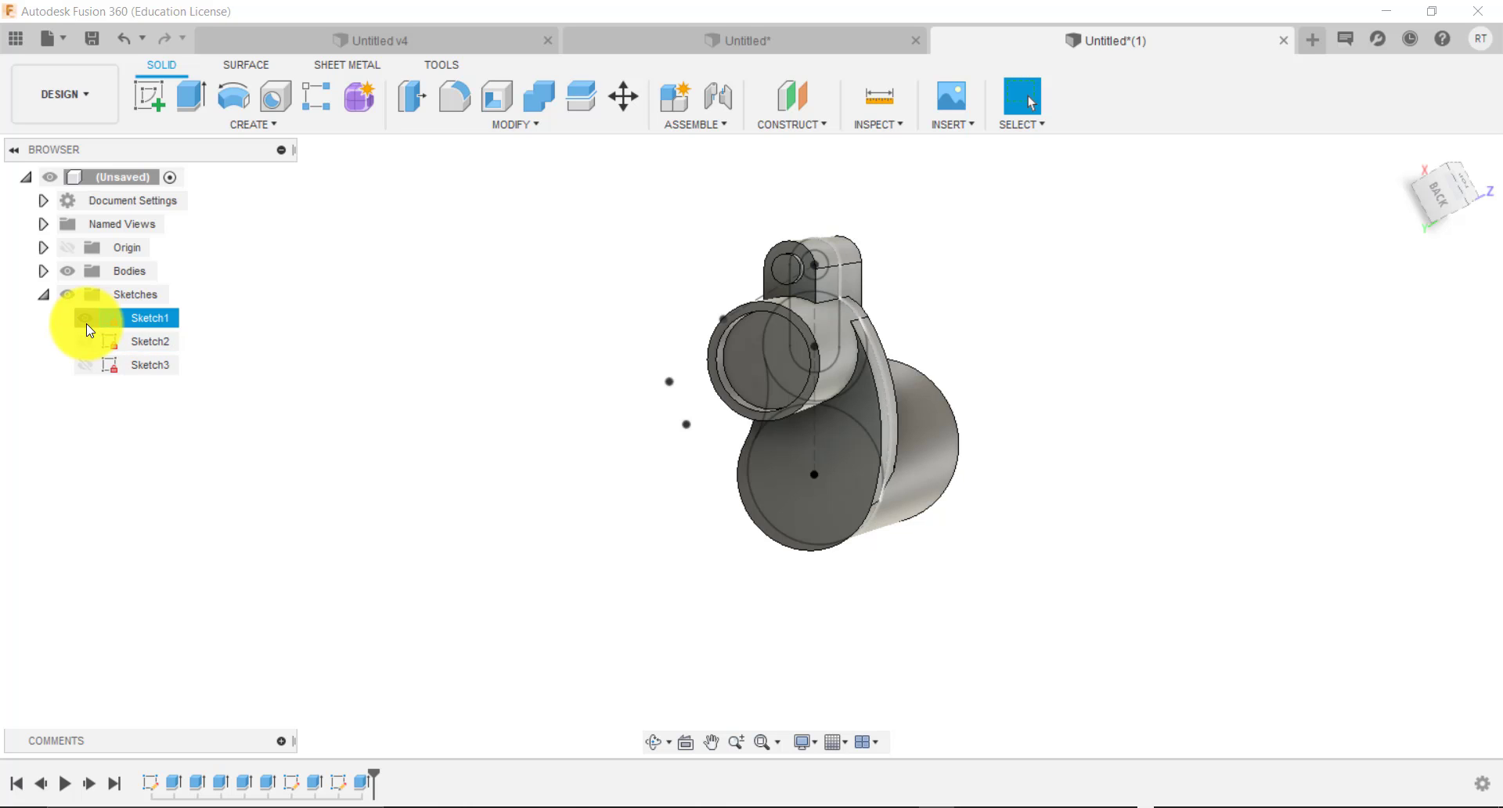
pyautogui.click(84, 318)
# Mirror the whole body across the vertical origin plane through the hinge pin, joining both halves into one body.
pyautogui.click(650, 744)
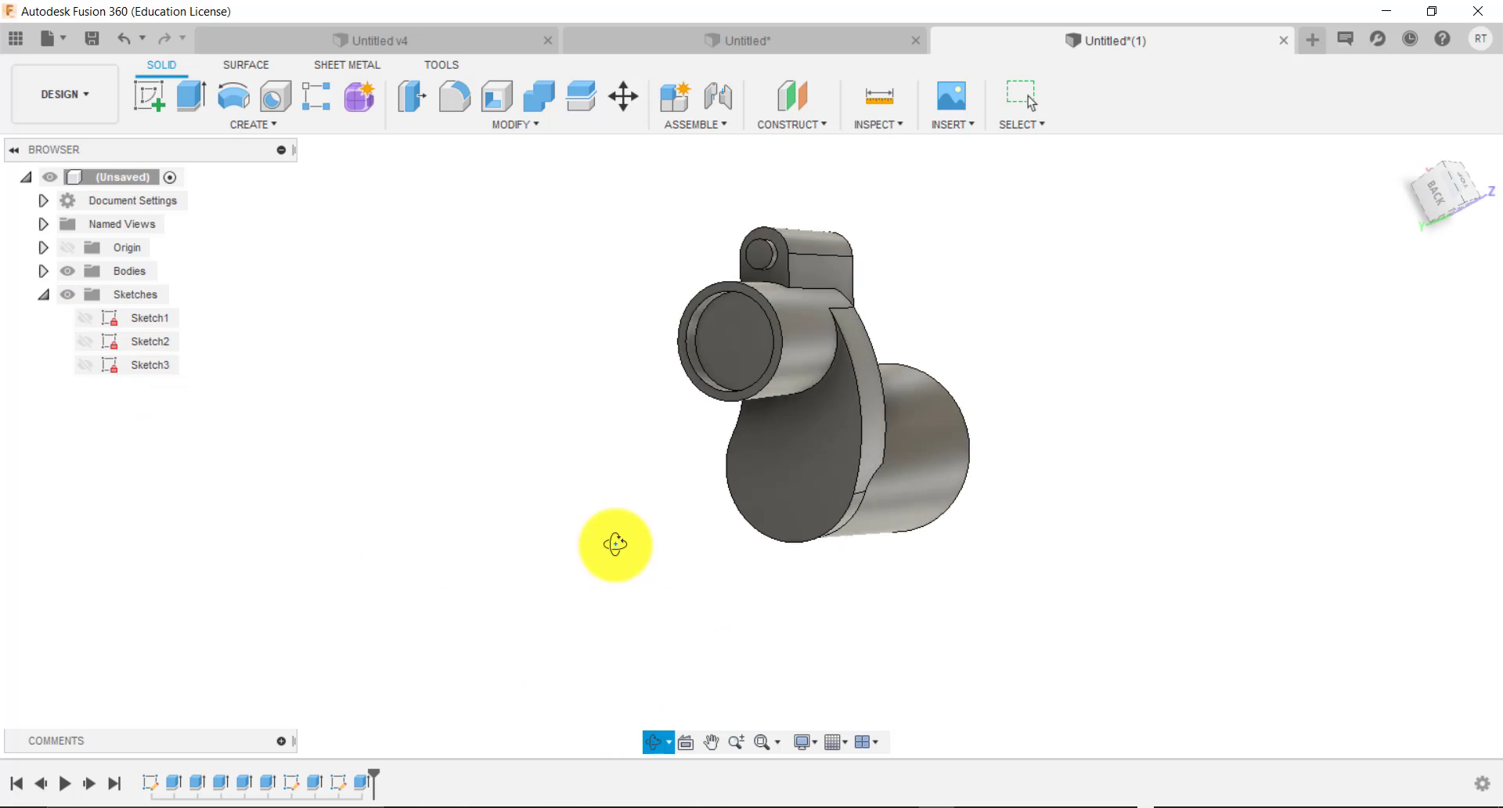
pyautogui.moveTo(611, 540); pyautogui.dragTo(637, 419)
pyautogui.press('Escape')
pyautogui.scroll(-3, 633, 422)
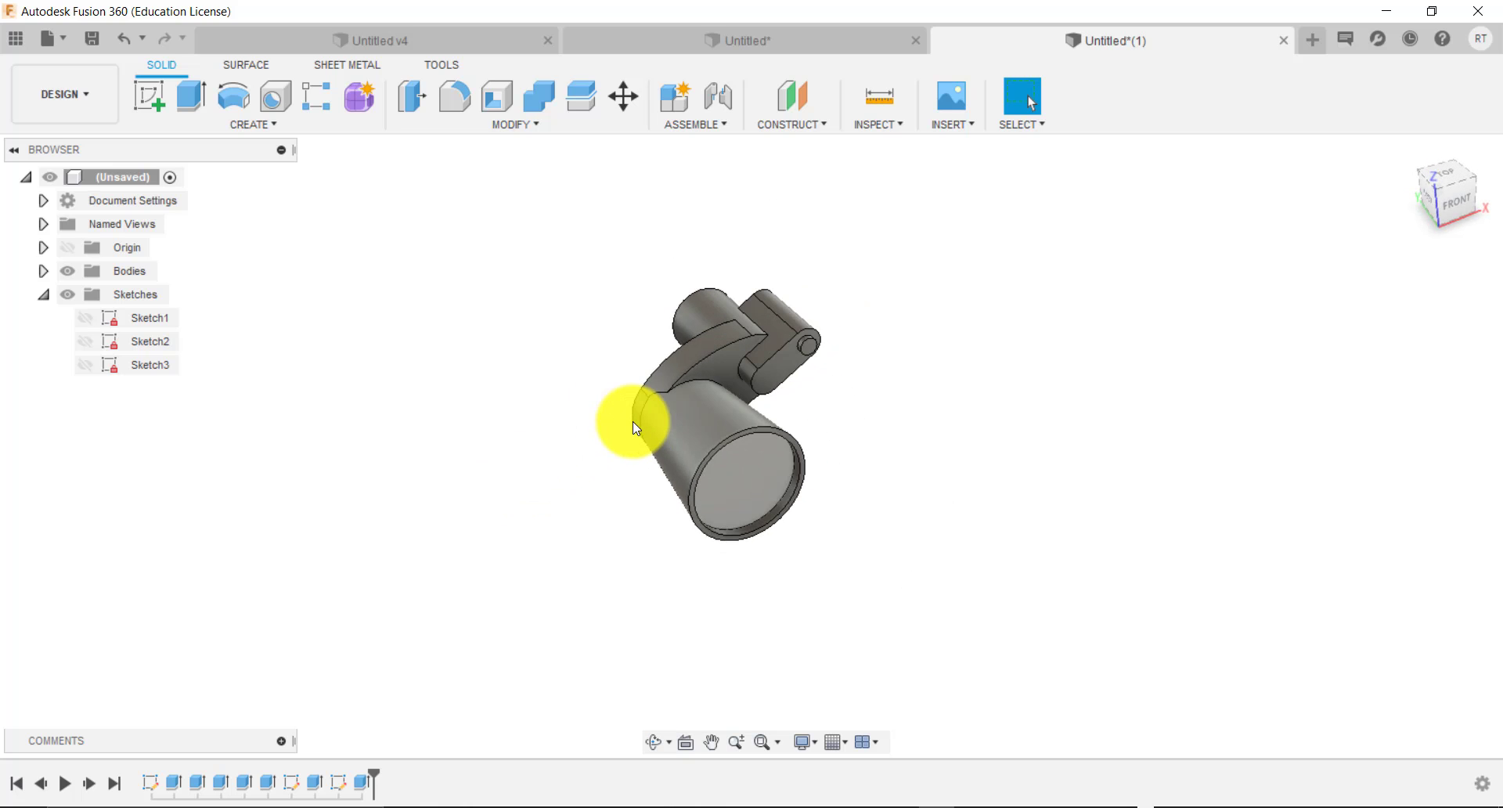
pyautogui.scroll(4, 632, 422)
pyautogui.click(270, 127)
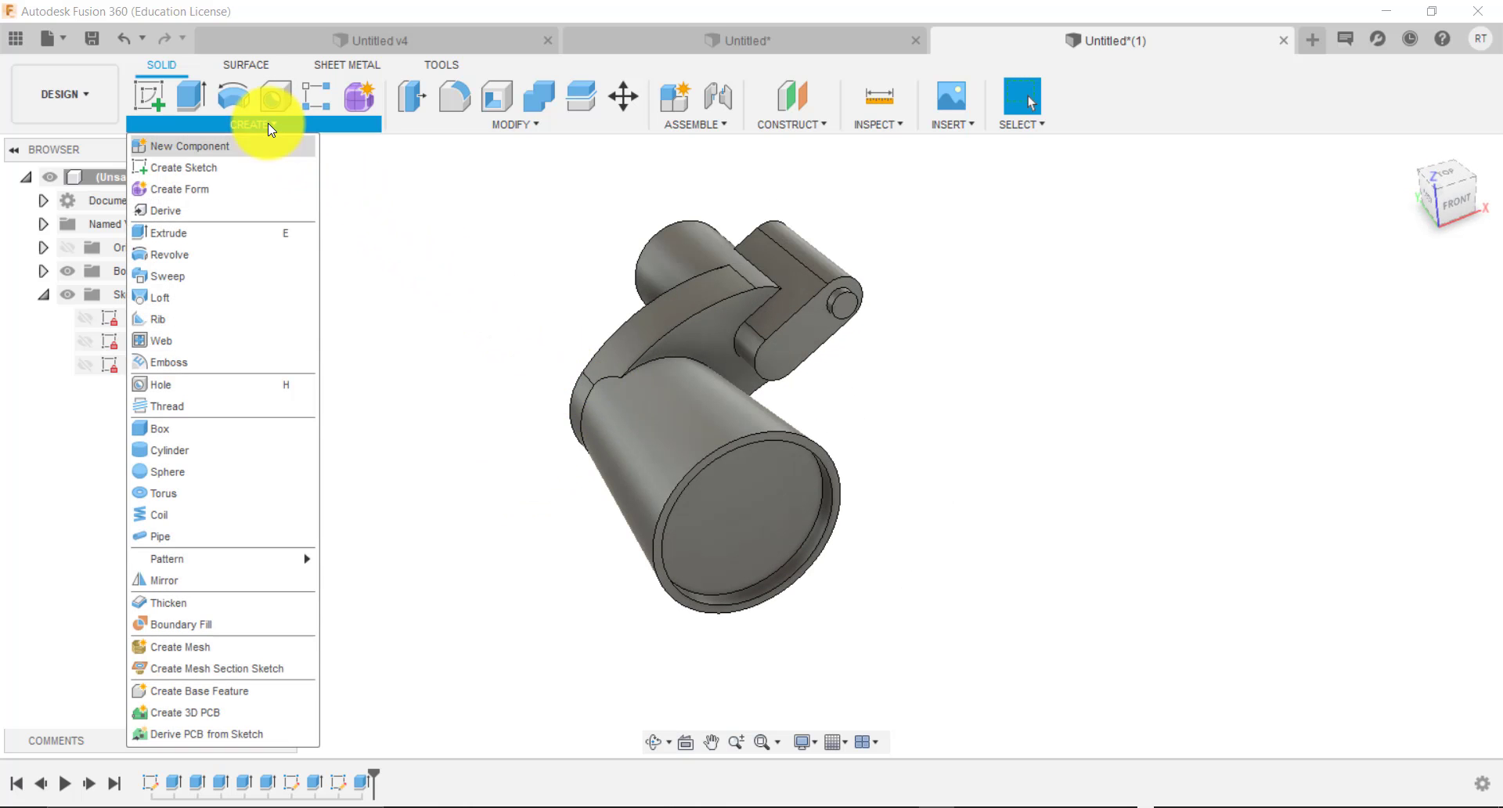
pyautogui.click(189, 579)
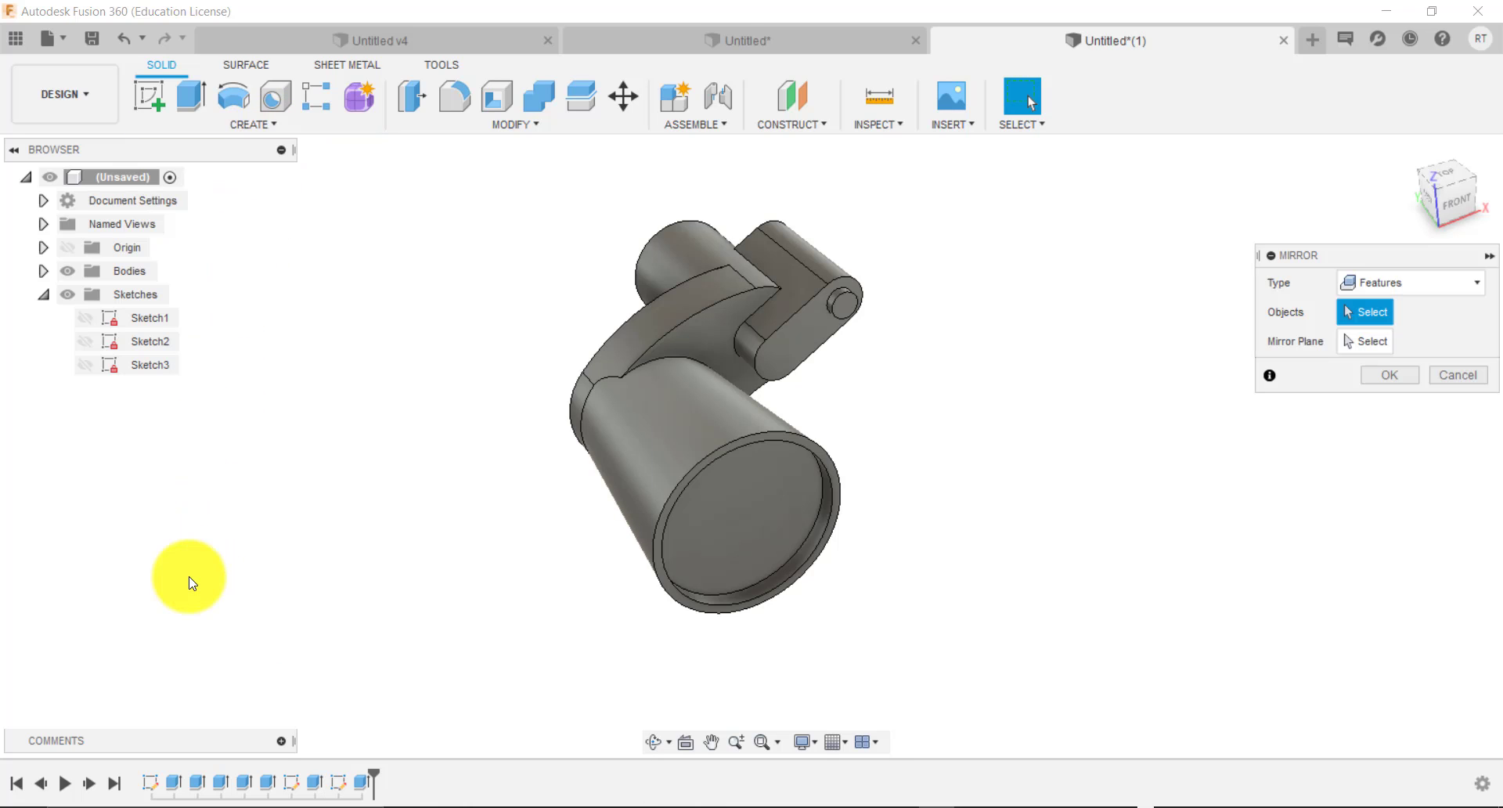
pyautogui.click(1364, 282)
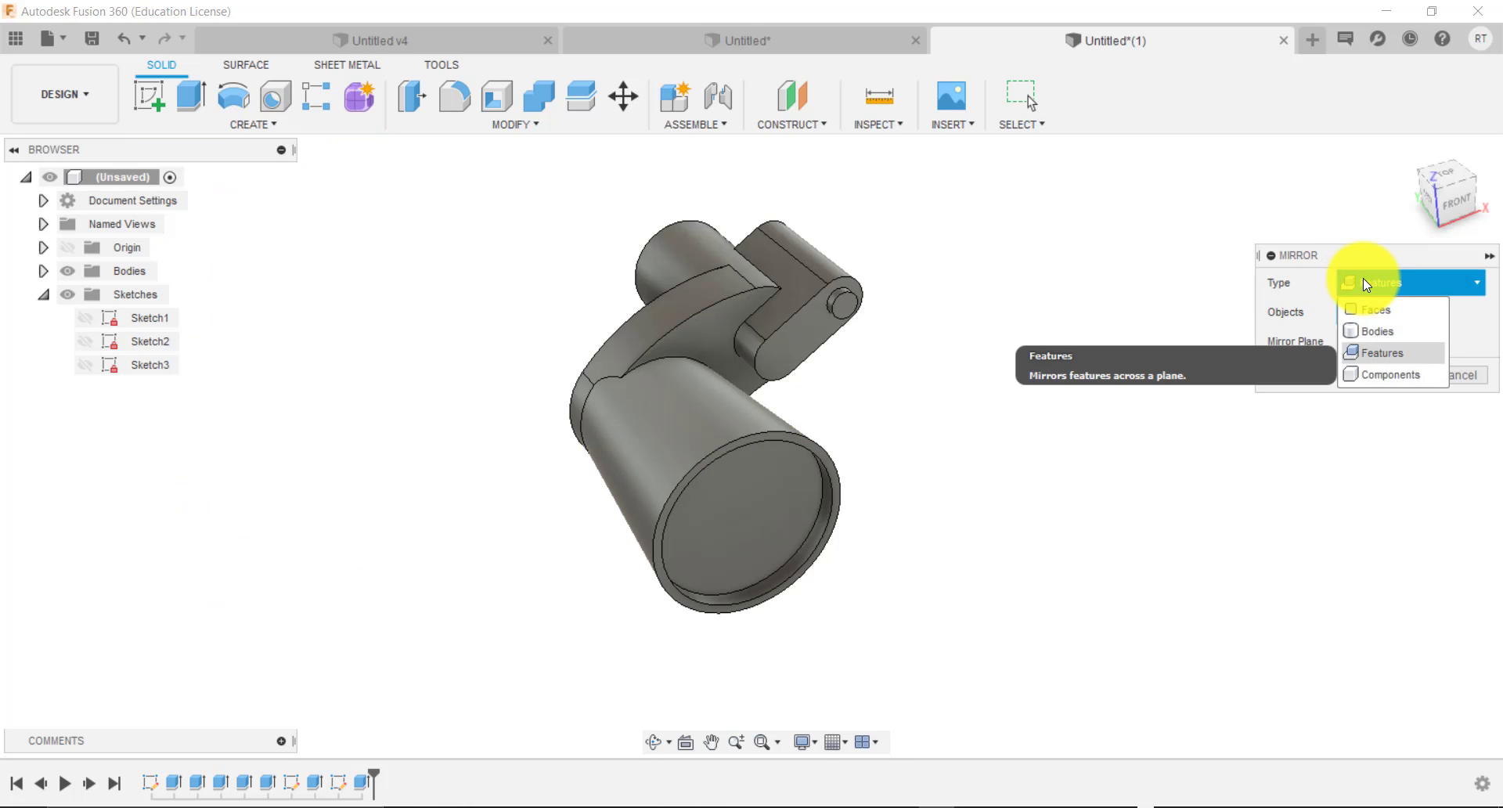
pyautogui.click(1389, 337)
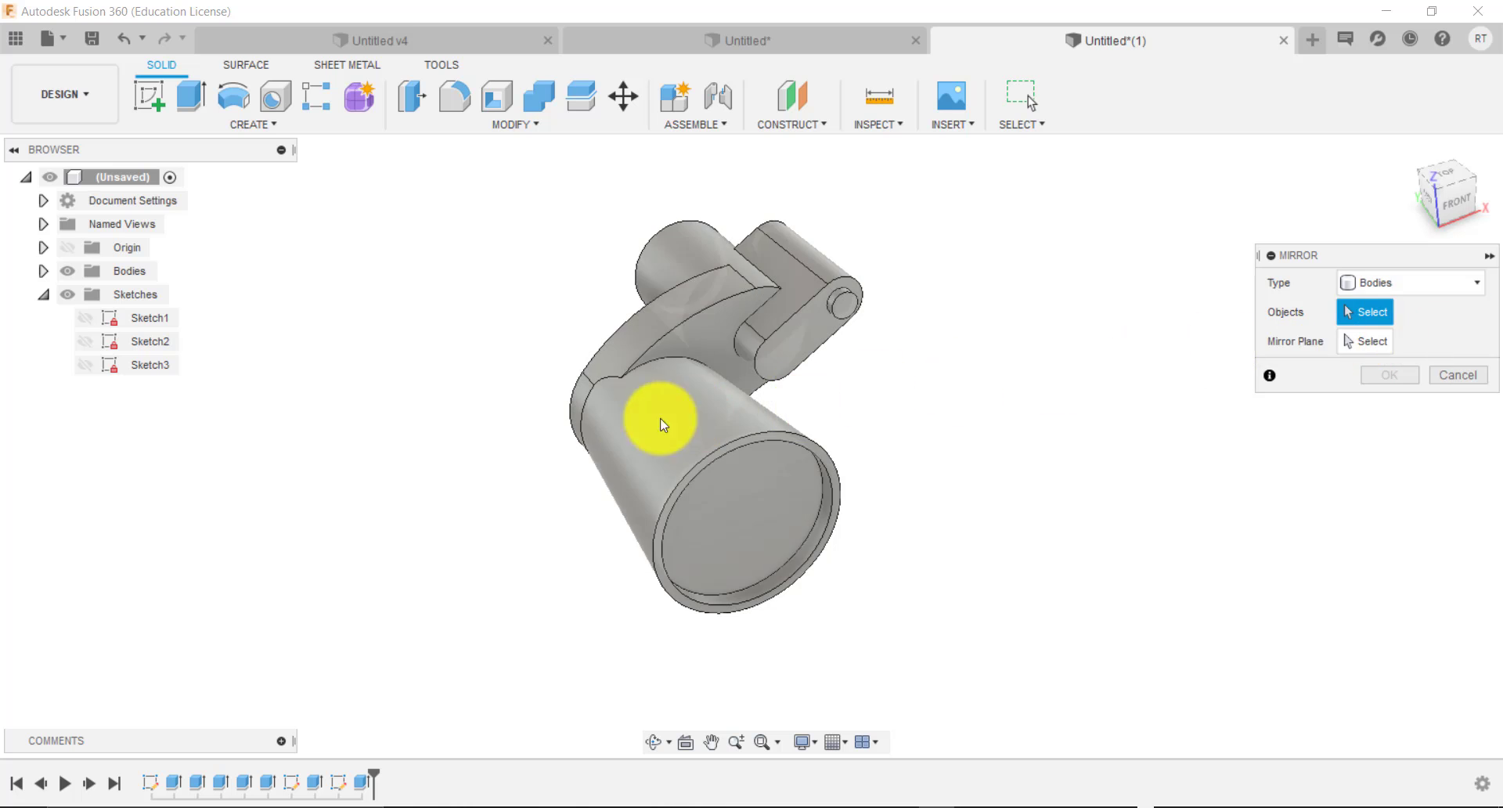
pyautogui.click(654, 413)
pyautogui.click(1350, 343)
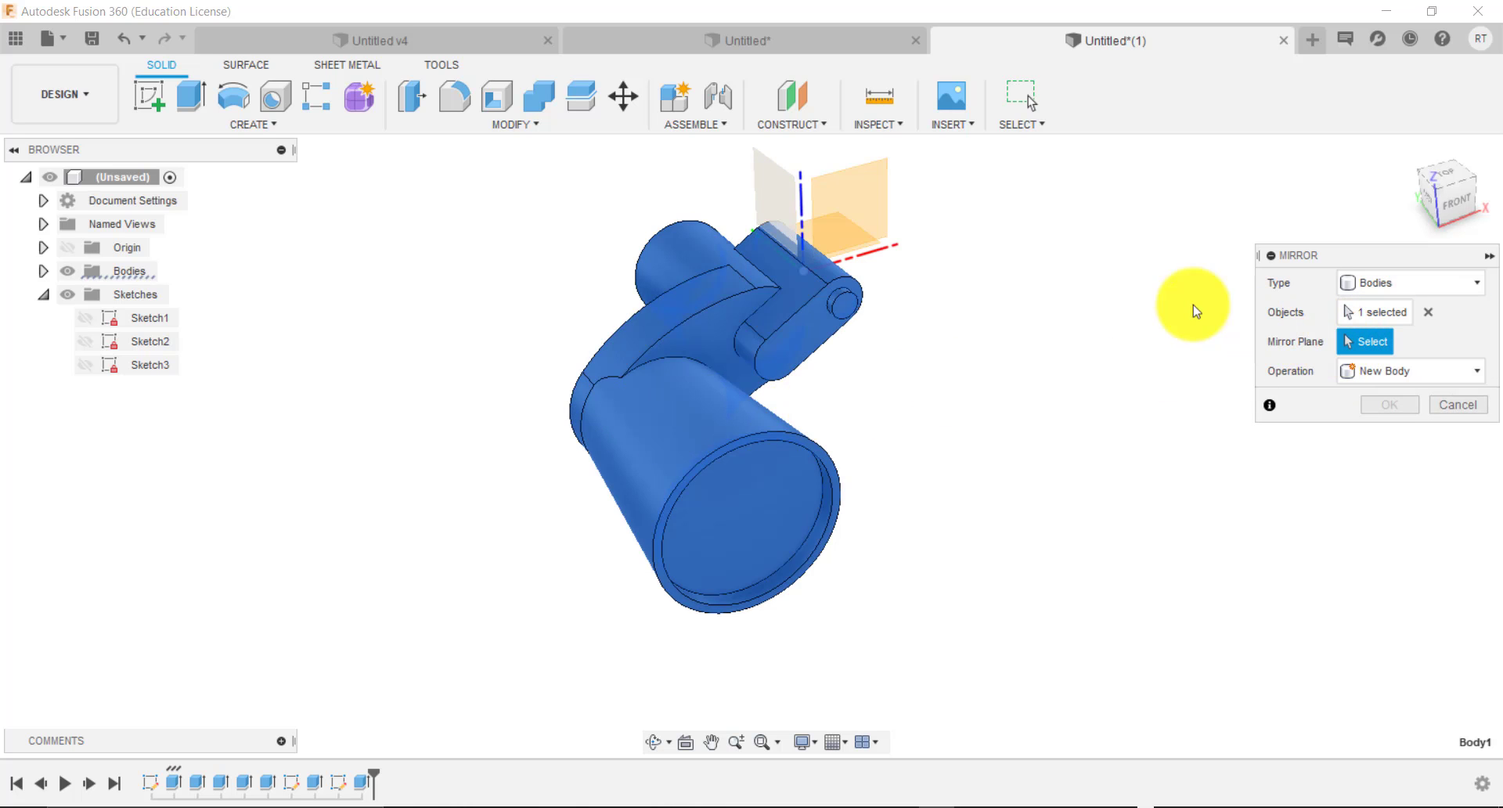
pyautogui.click(775, 202)
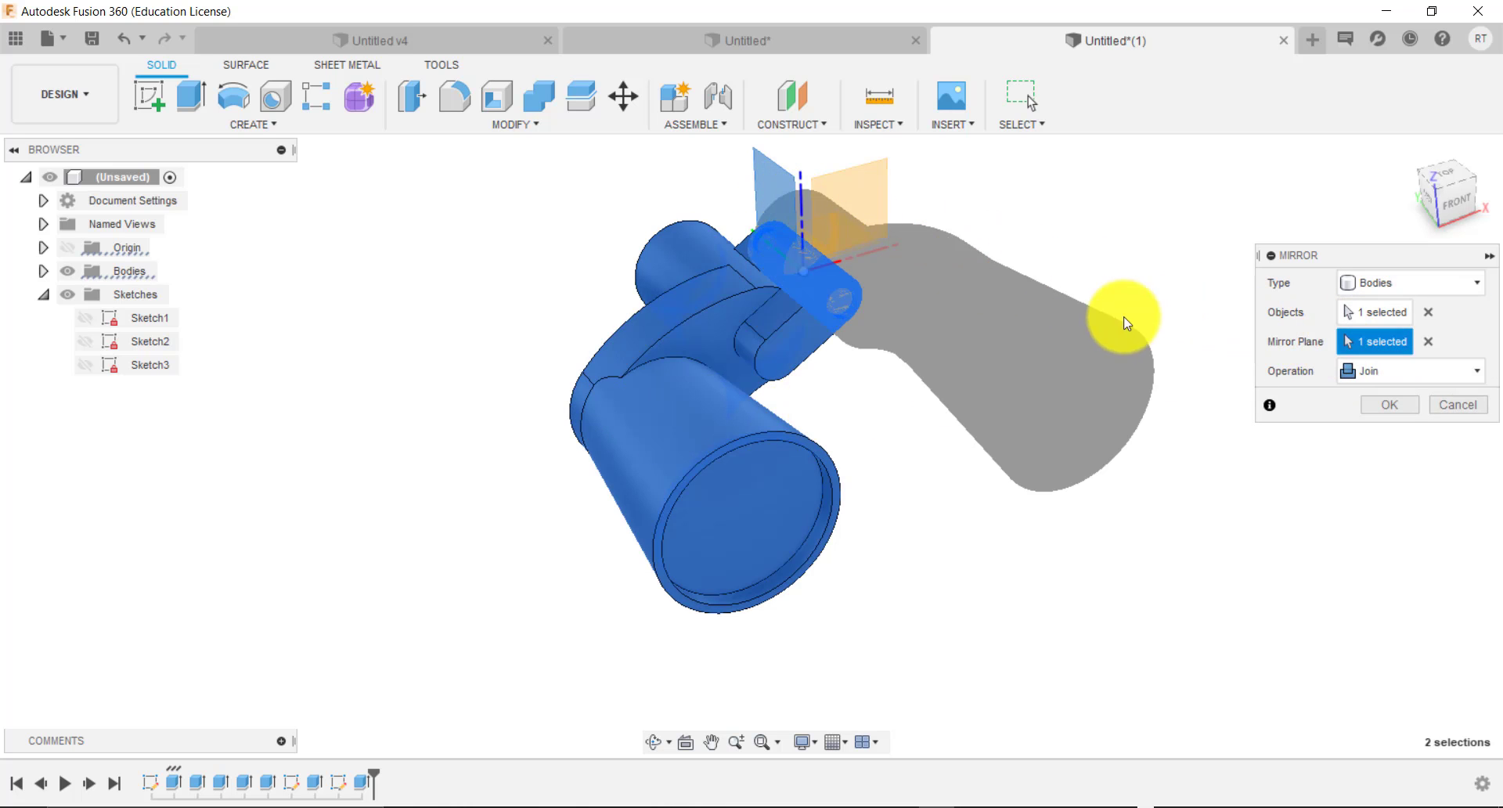
pyautogui.click(1390, 405)
# Start the Appearance command and expand its collapsed dialog to show the material library.
pyautogui.scroll(-4, 915, 548)
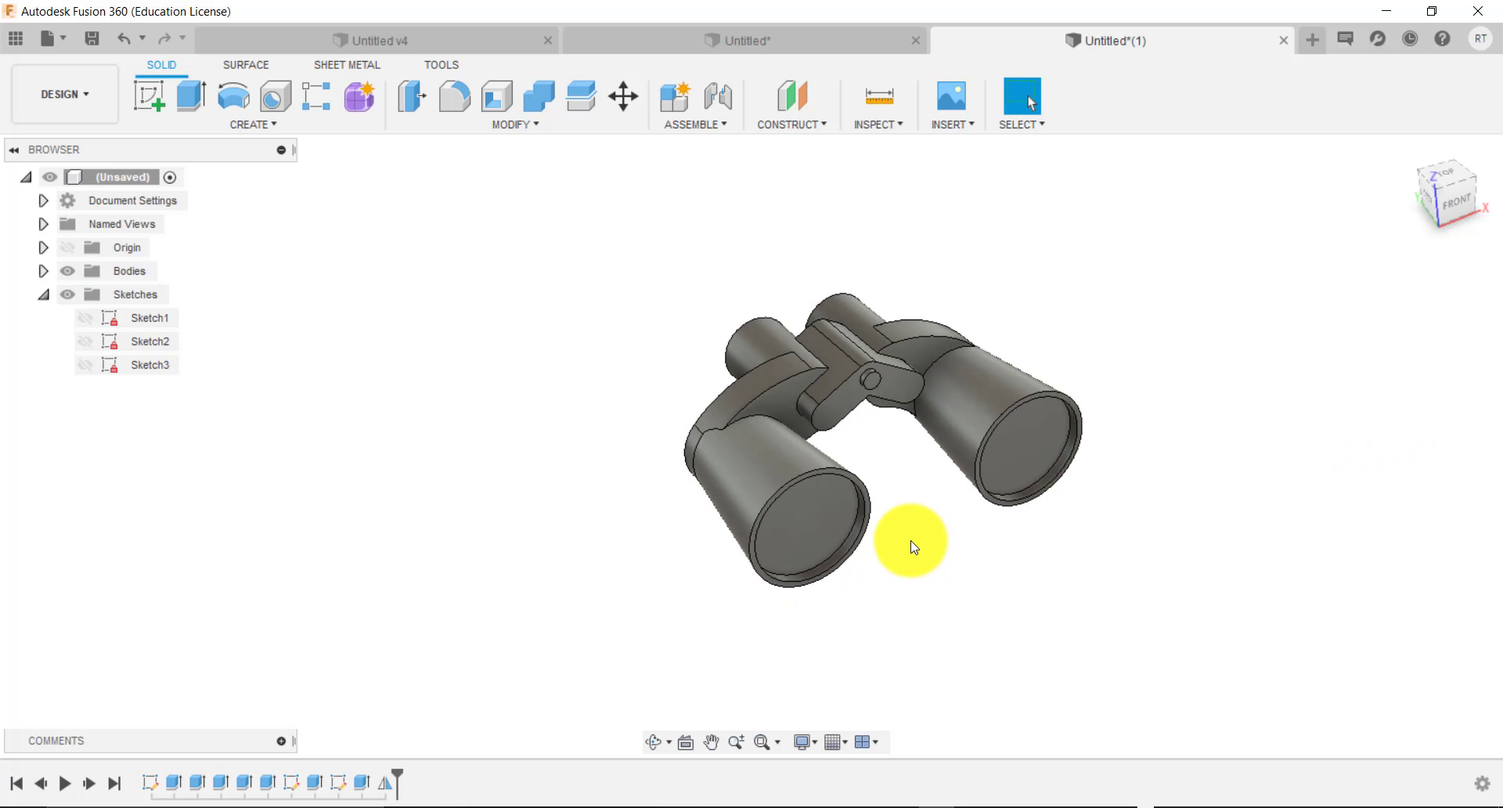
pyautogui.scroll(3, 914, 548)
pyautogui.scroll(-3, 914, 548)
pyautogui.scroll(2, 914, 548)
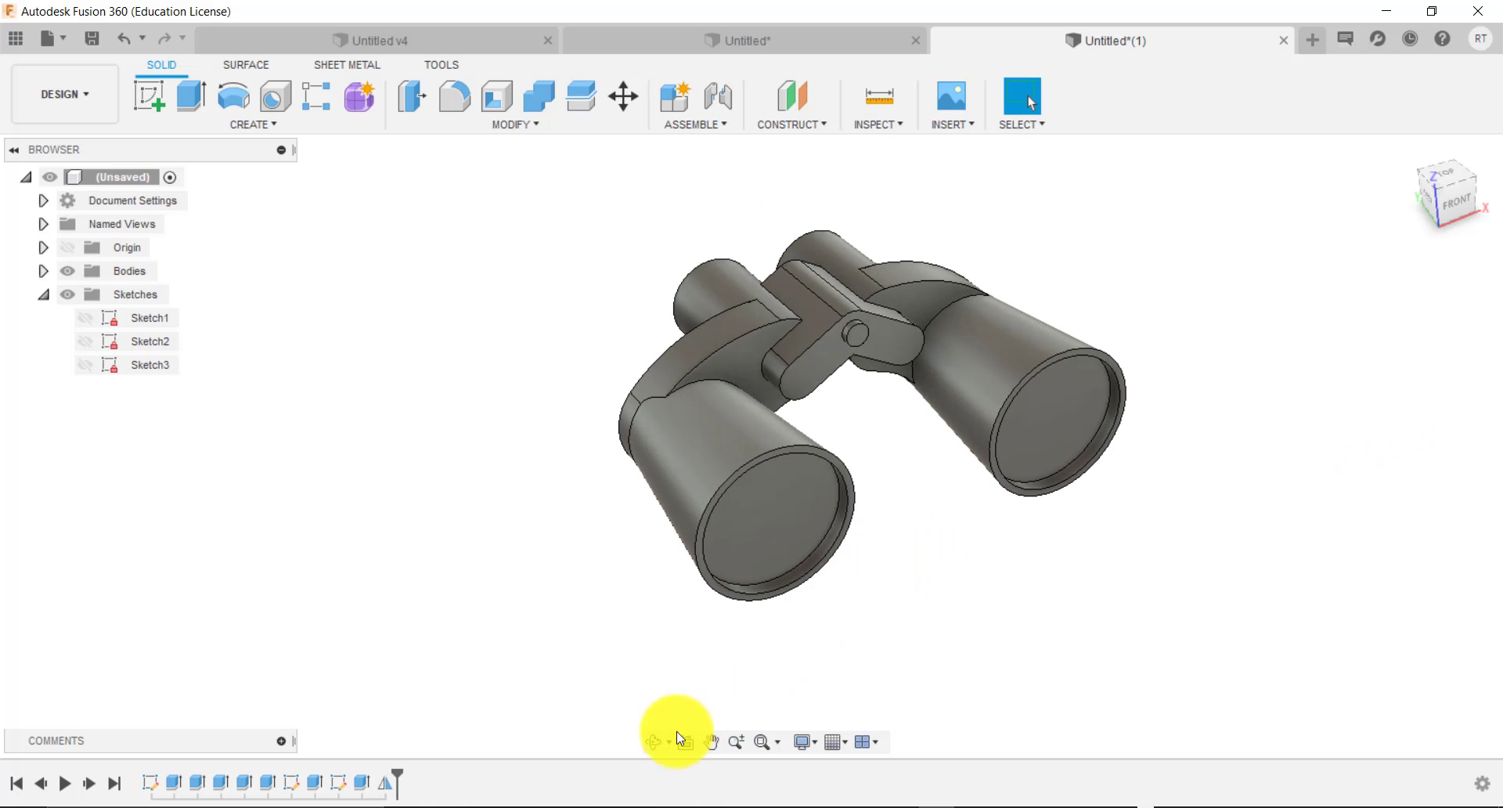
pyautogui.click(656, 741)
pyautogui.moveTo(672, 652); pyautogui.dragTo(1186, 420)
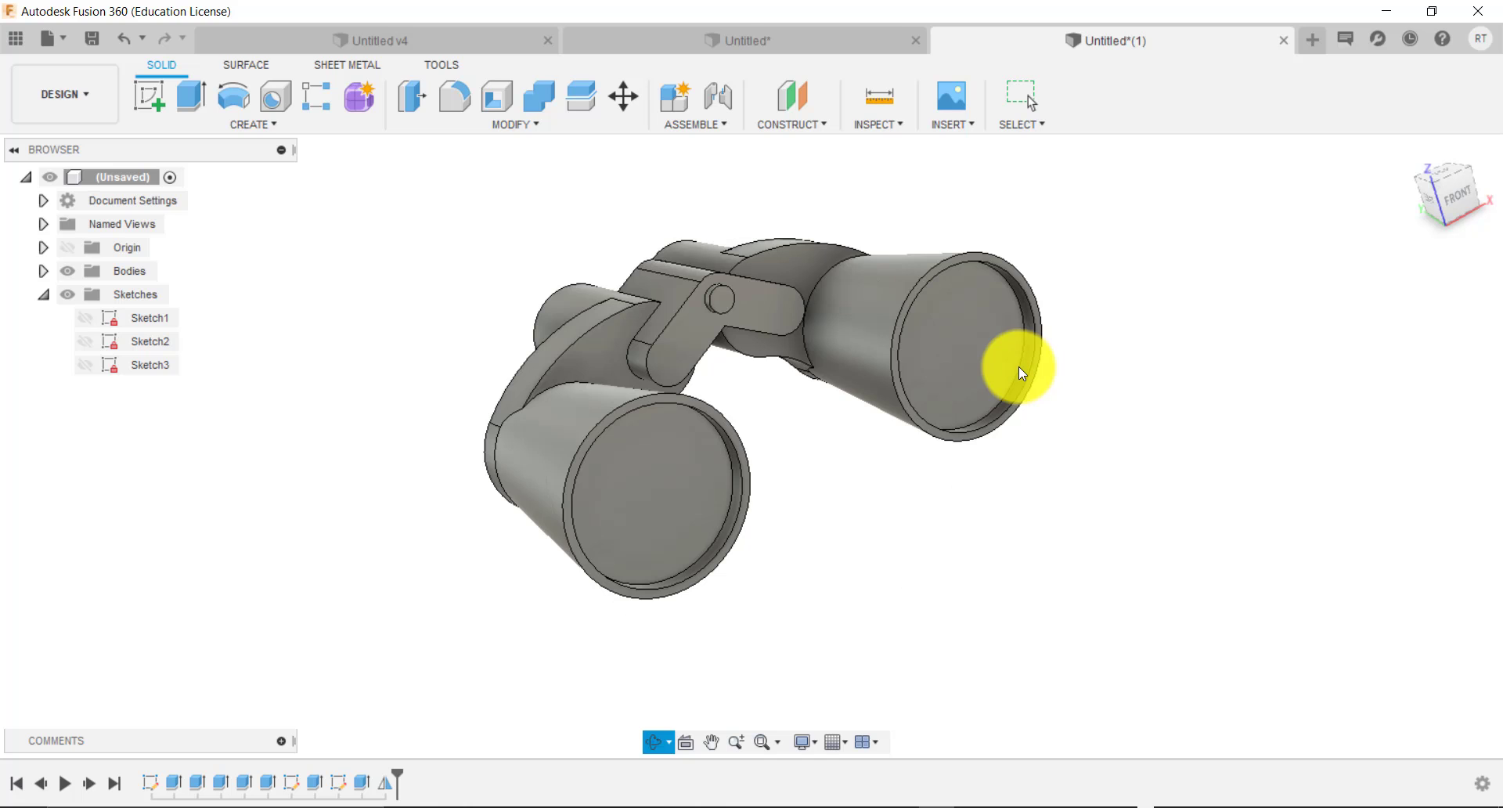
pyautogui.press('a')
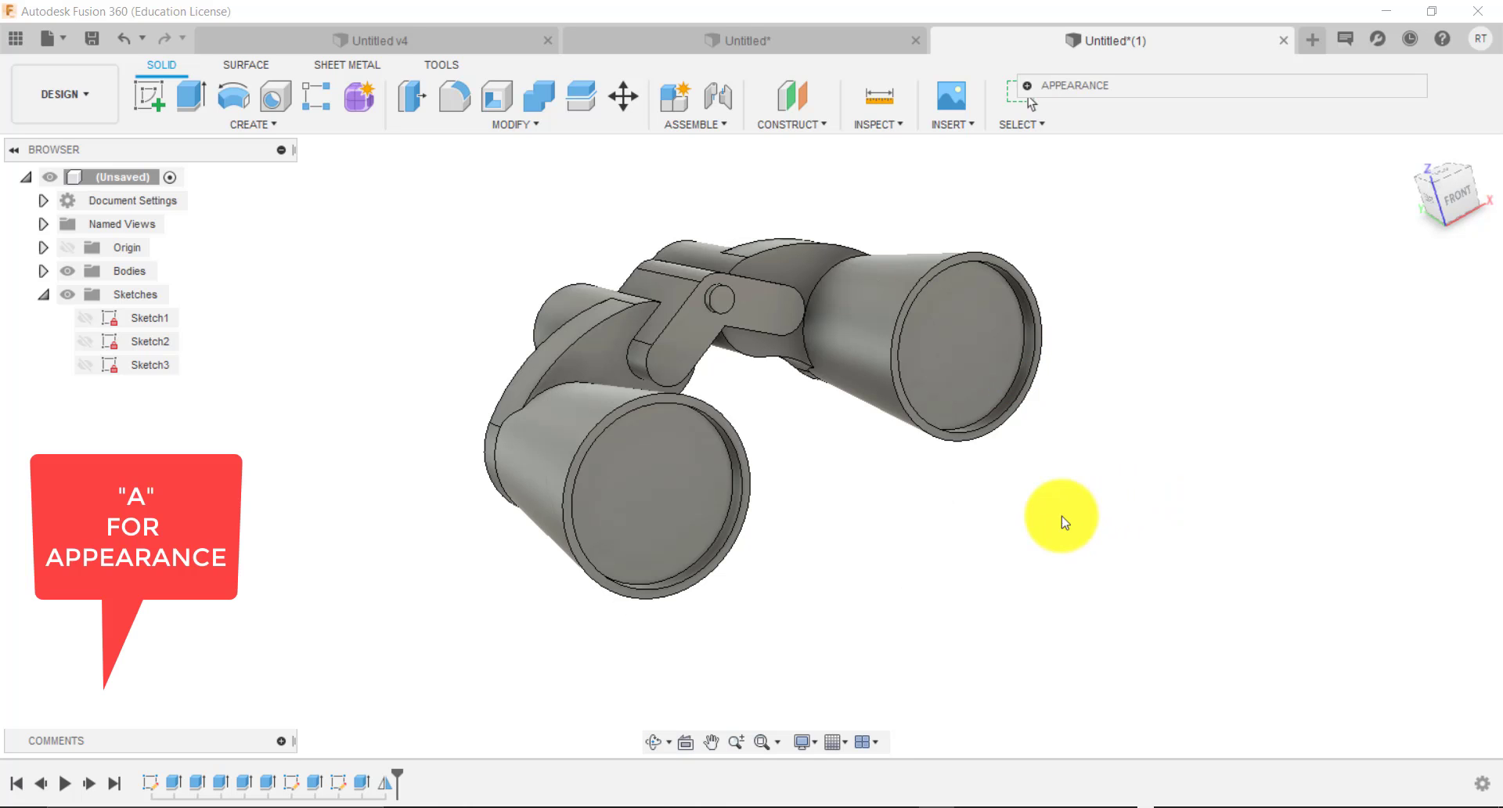
pyautogui.rightClick(821, 554)
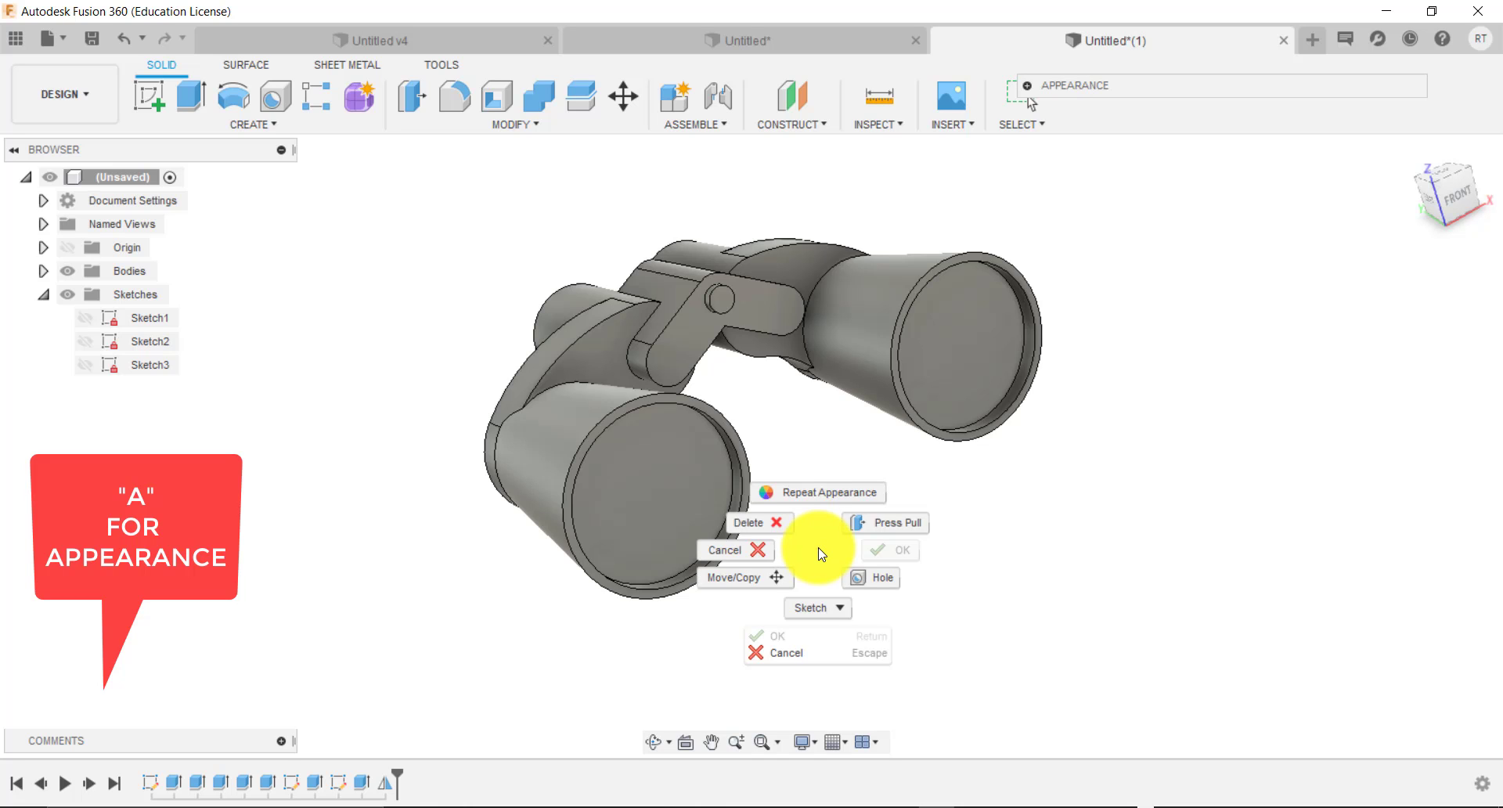
pyautogui.click(815, 487)
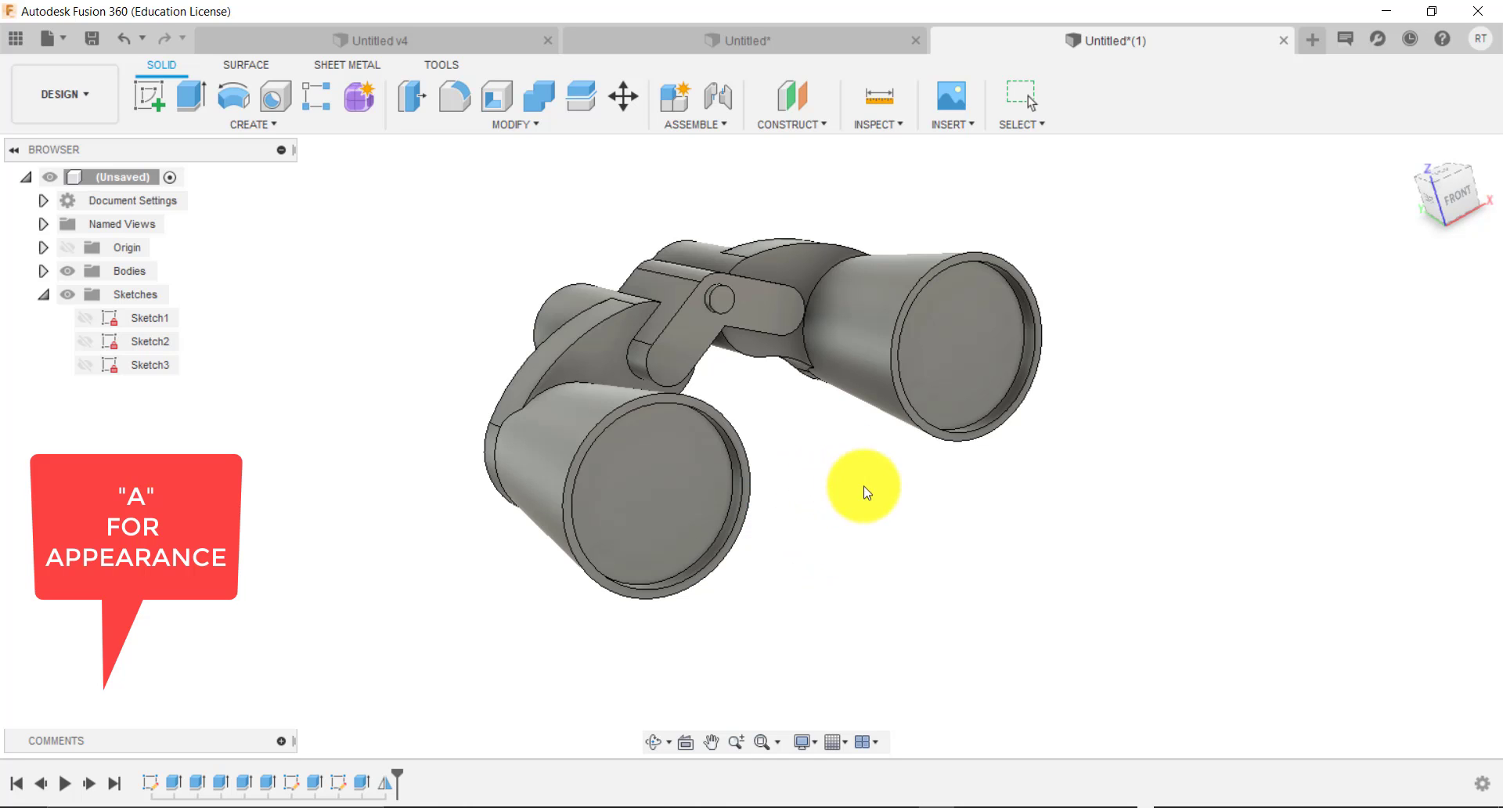
pyautogui.press('a')
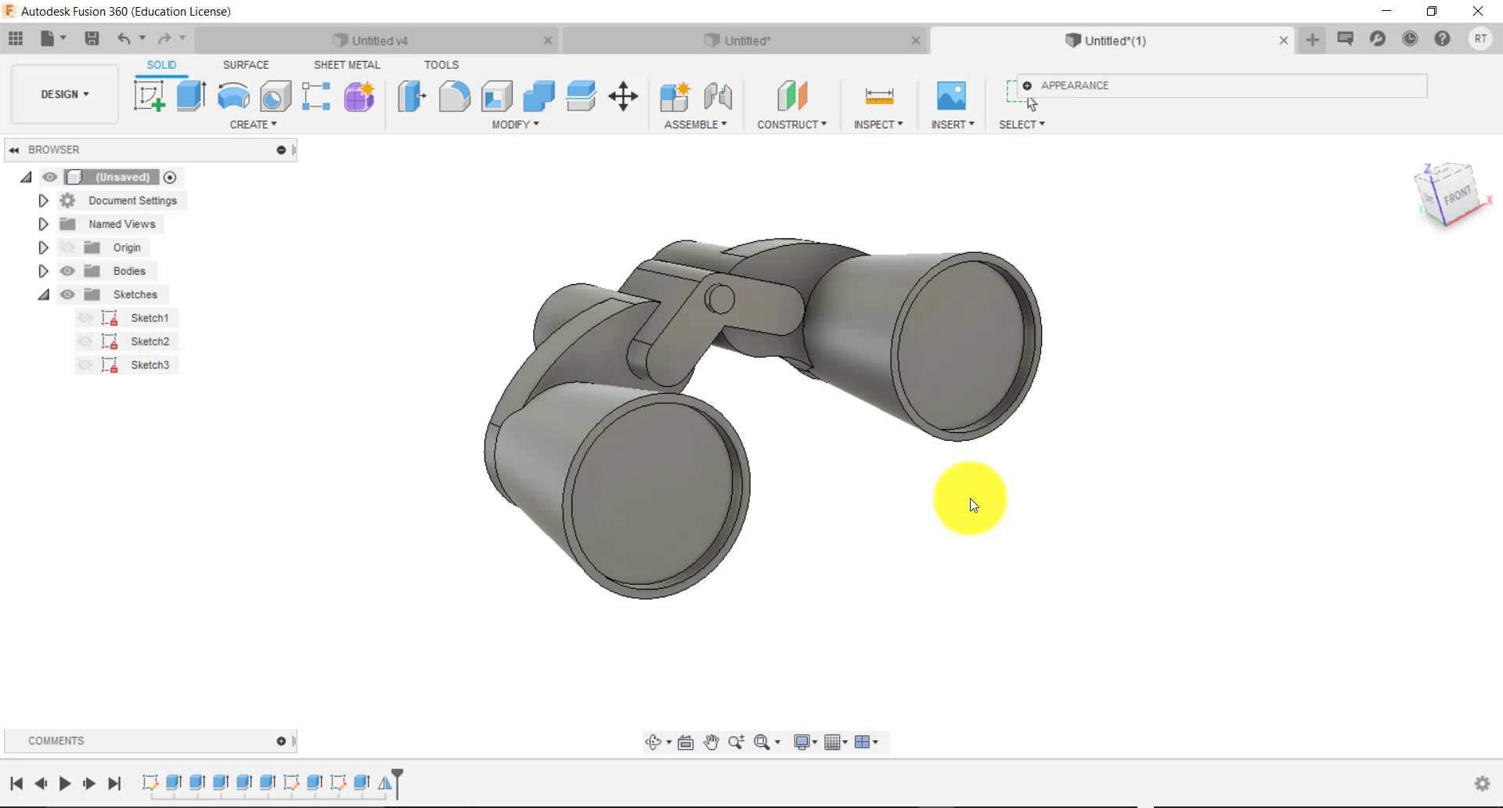
pyautogui.click(1028, 85)
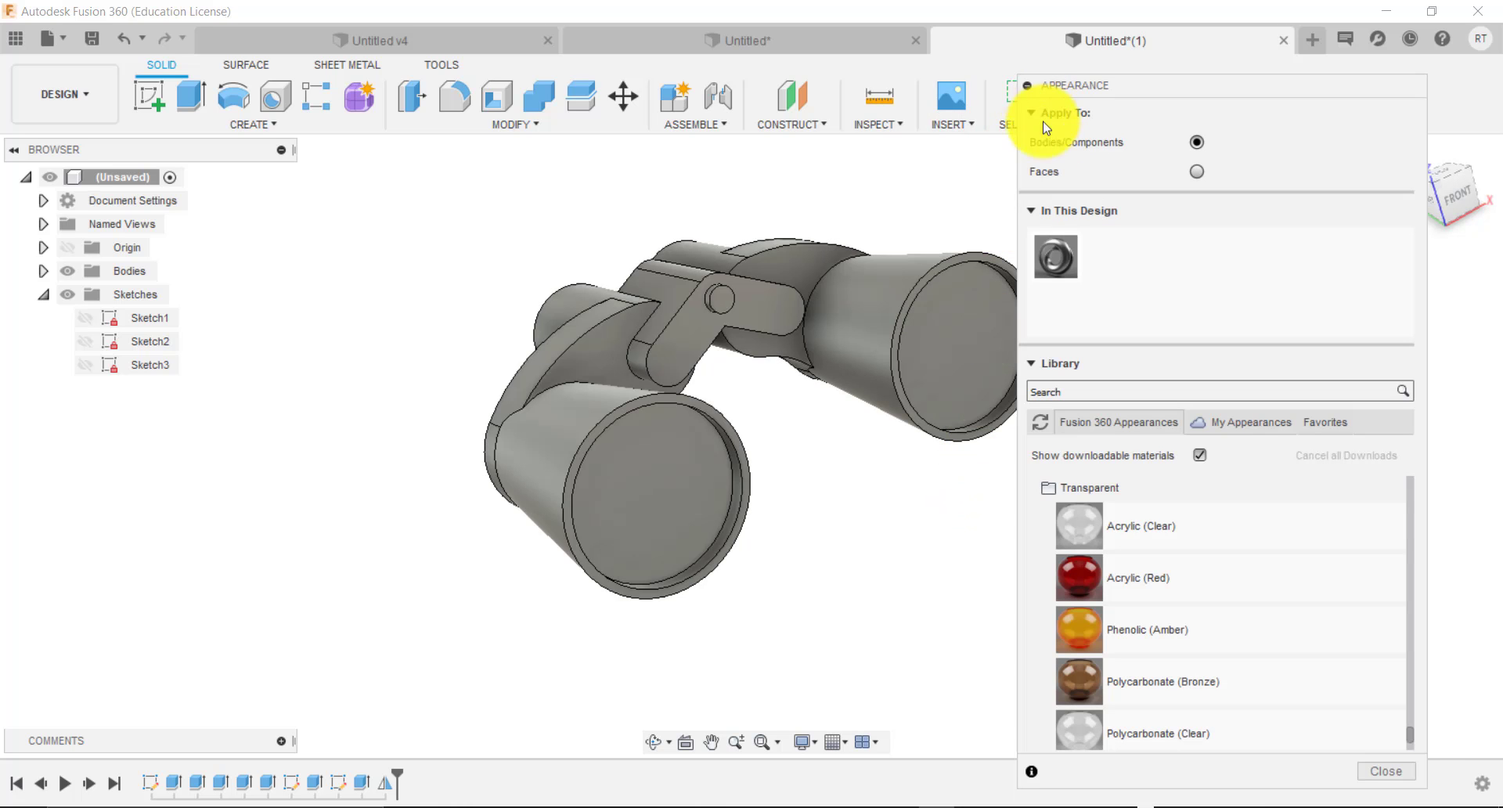
# Apply the Plastic - Texture - Random appearance to the entire binoculars body.
pyautogui.scroll(-3, 1182, 548)
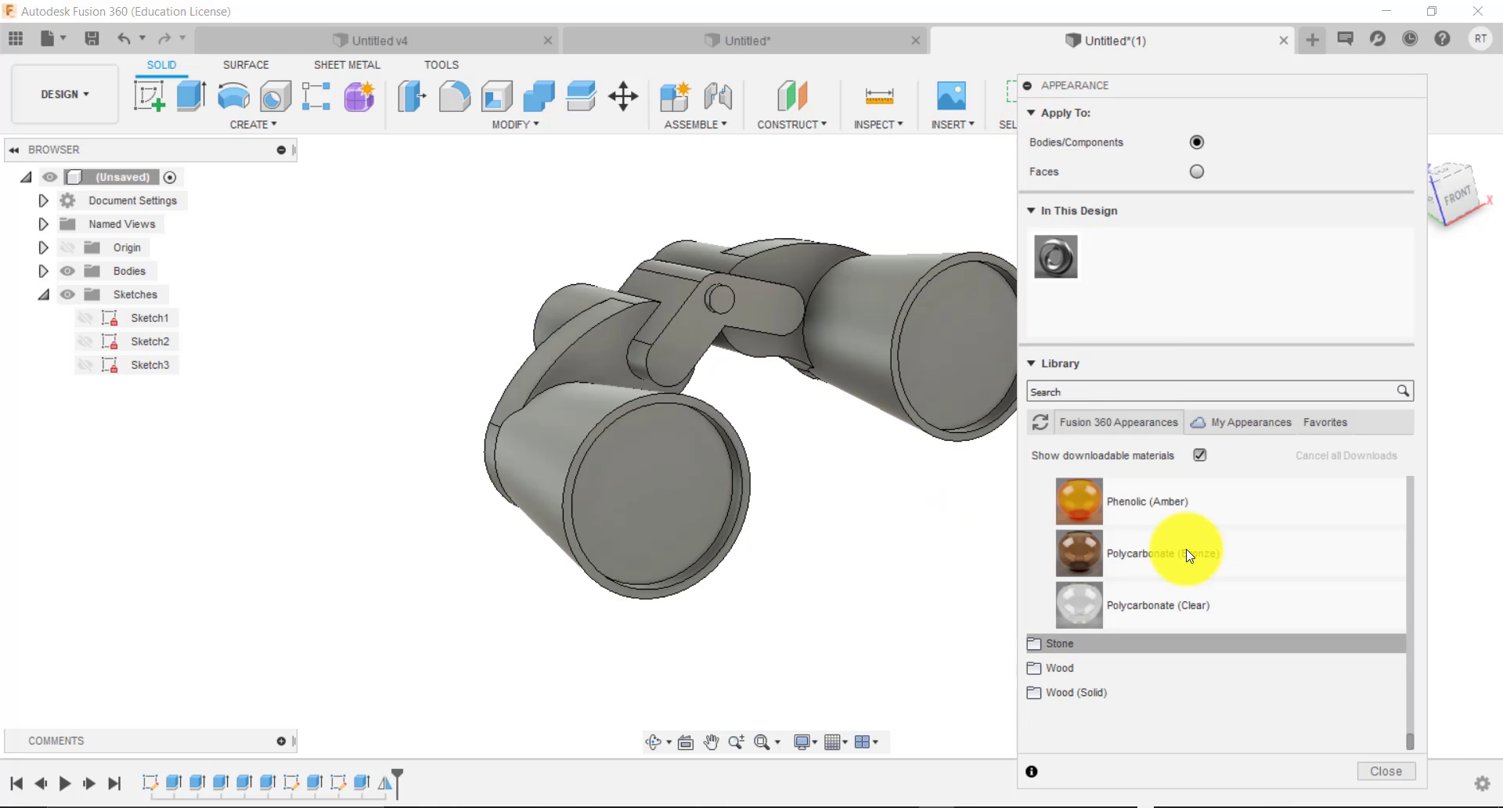
pyautogui.scroll(5, 1104, 587)
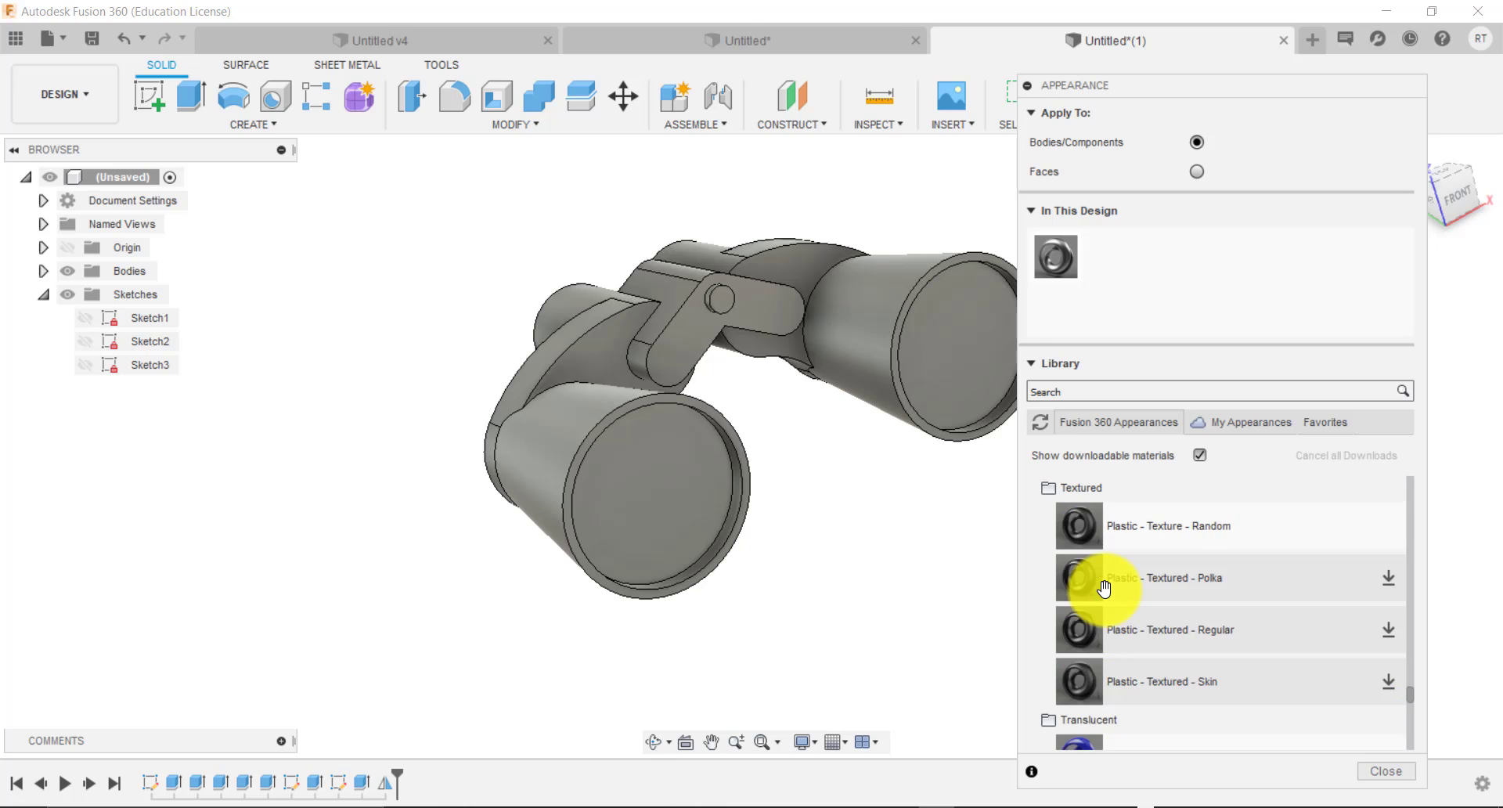
pyautogui.click(1088, 540)
pyautogui.scroll(3, 1088, 541)
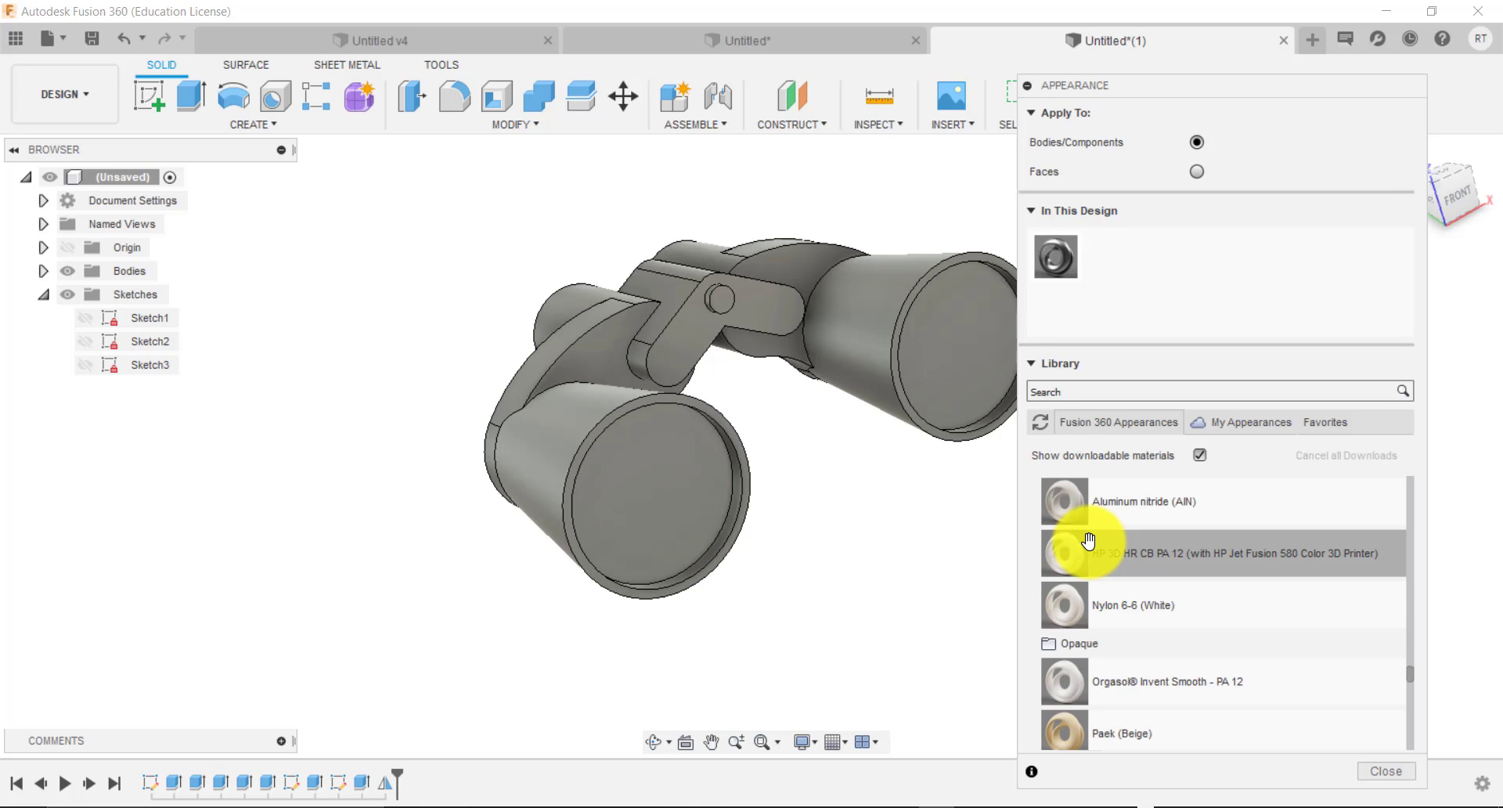
pyautogui.scroll(2, 1088, 540)
pyautogui.scroll(1, 1088, 540)
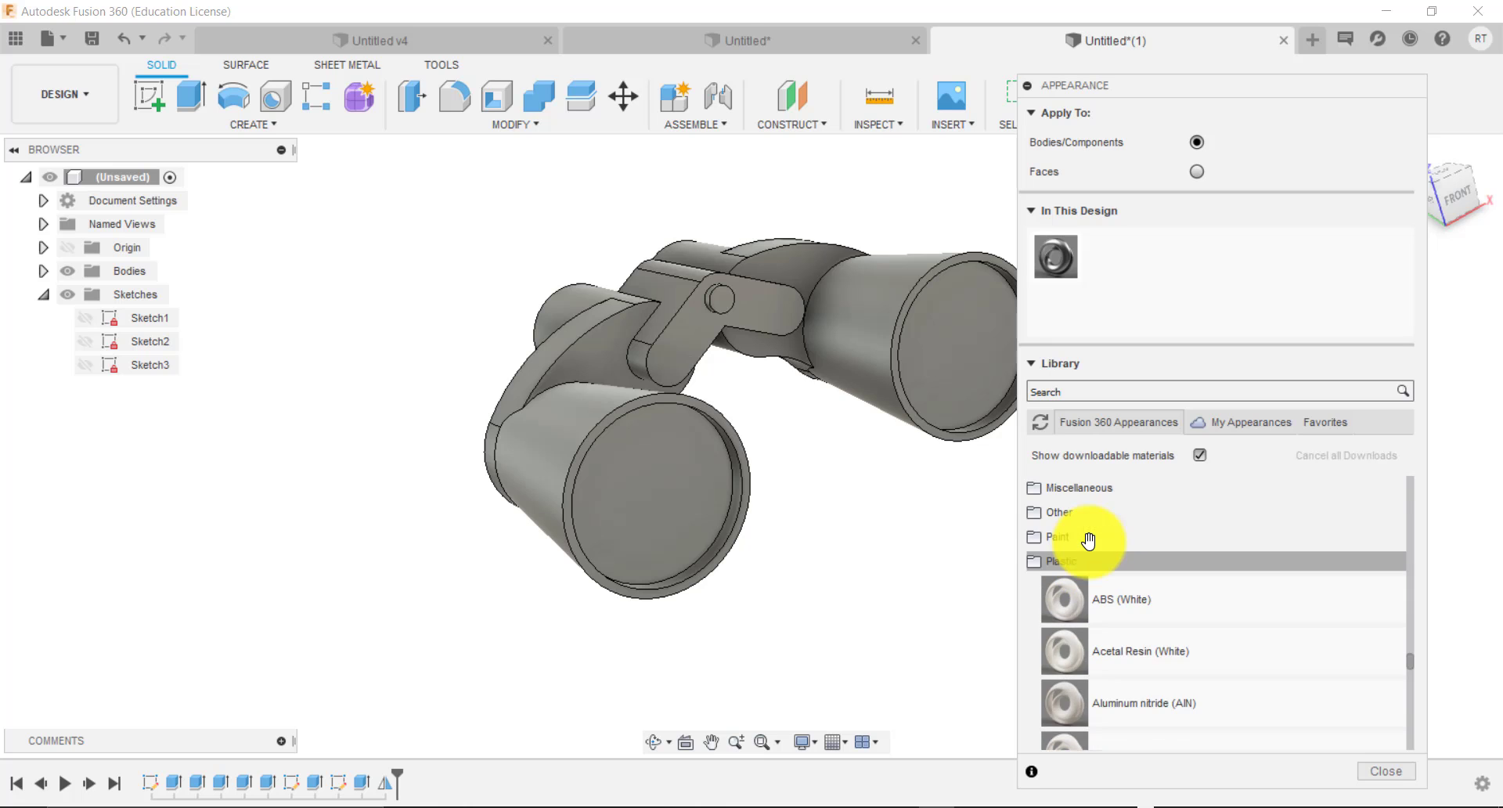
pyautogui.scroll(-5, 1089, 541)
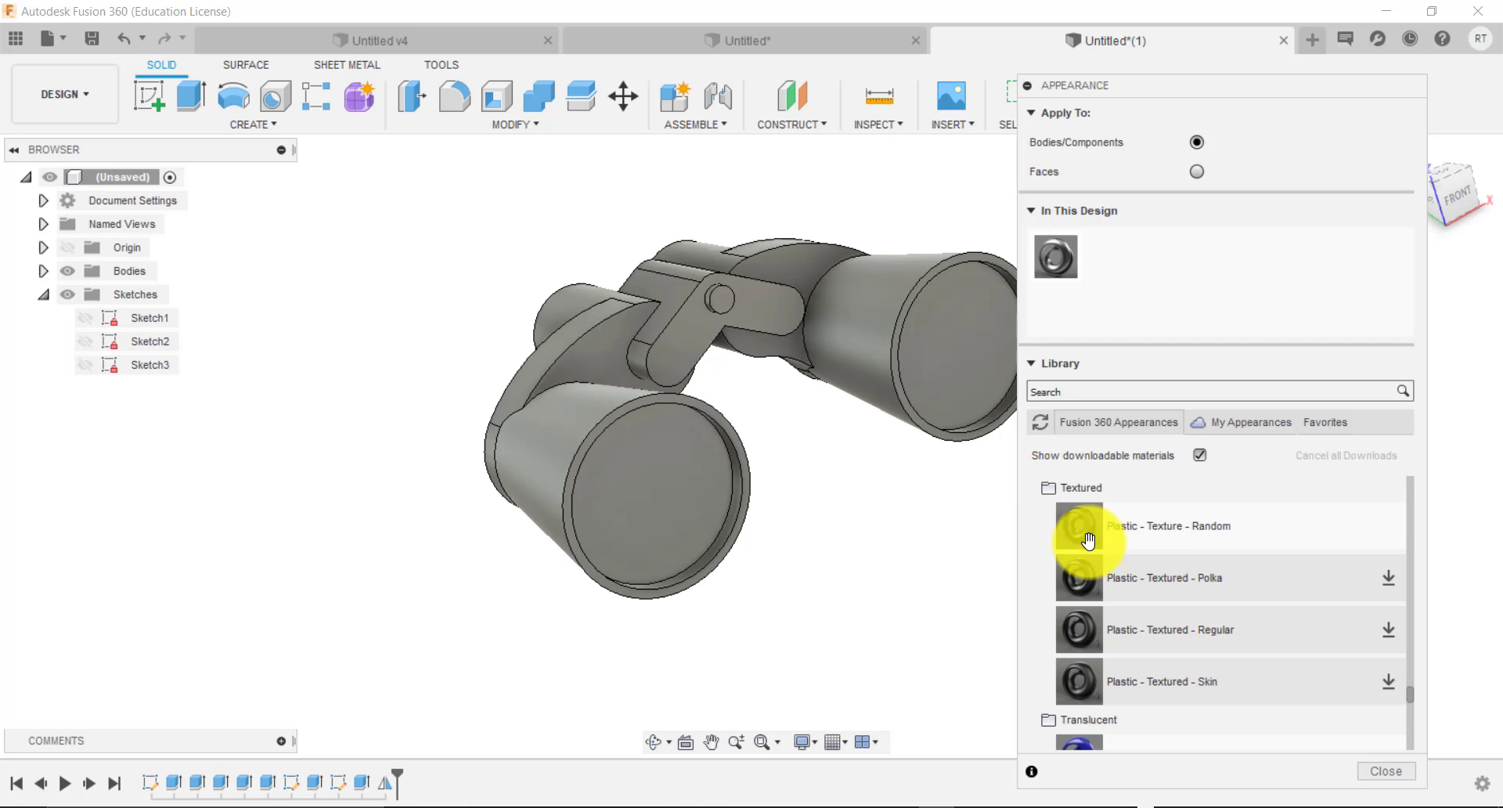
pyautogui.moveTo(1077, 548); pyautogui.dragTo(815, 346)
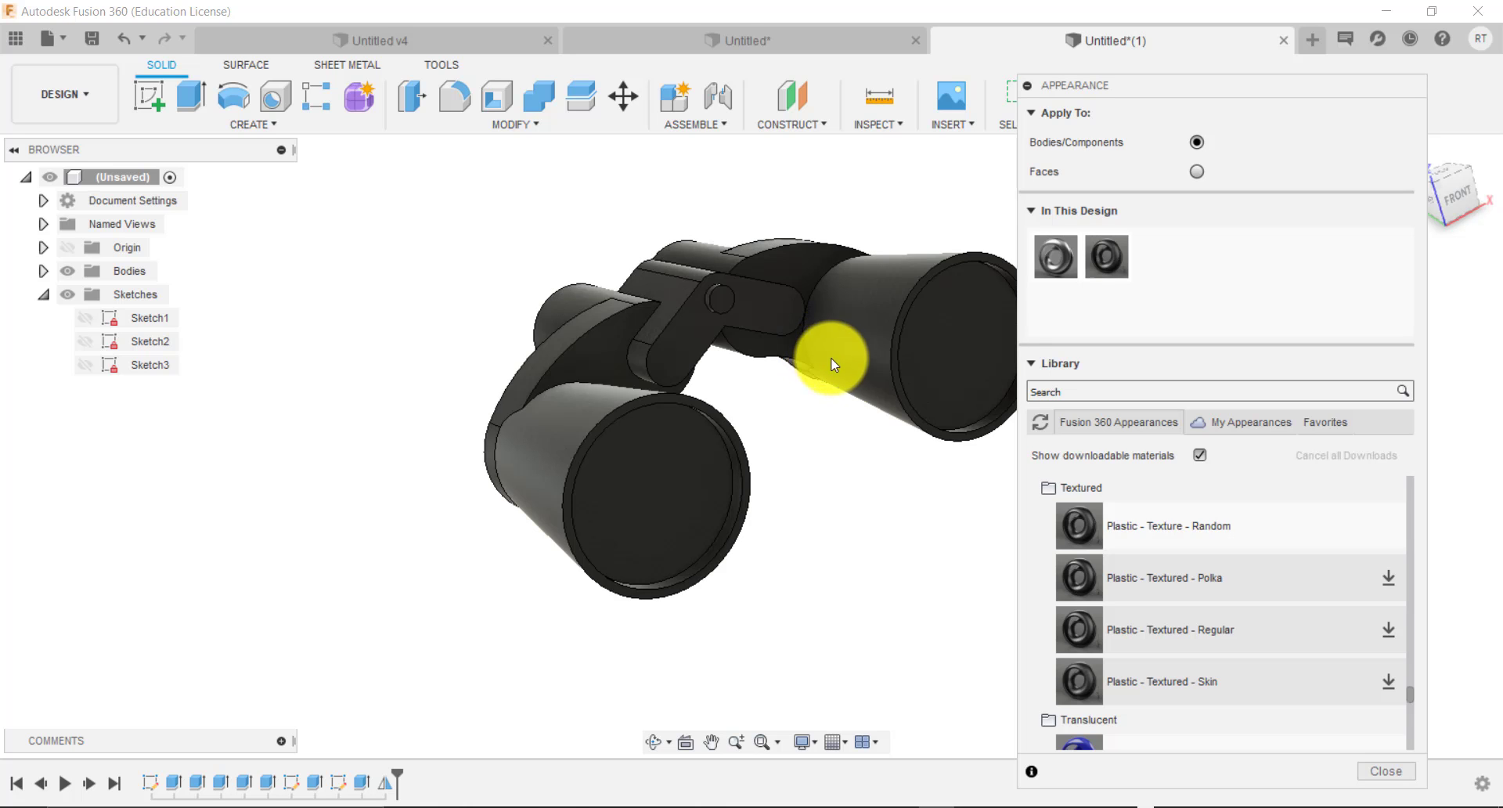
# Switch appearance assignment to faces and apply Orgasol Invent Smooth - PA 12 to the outer faces of both tapered barrels.
pyautogui.scroll(3, 1092, 540)
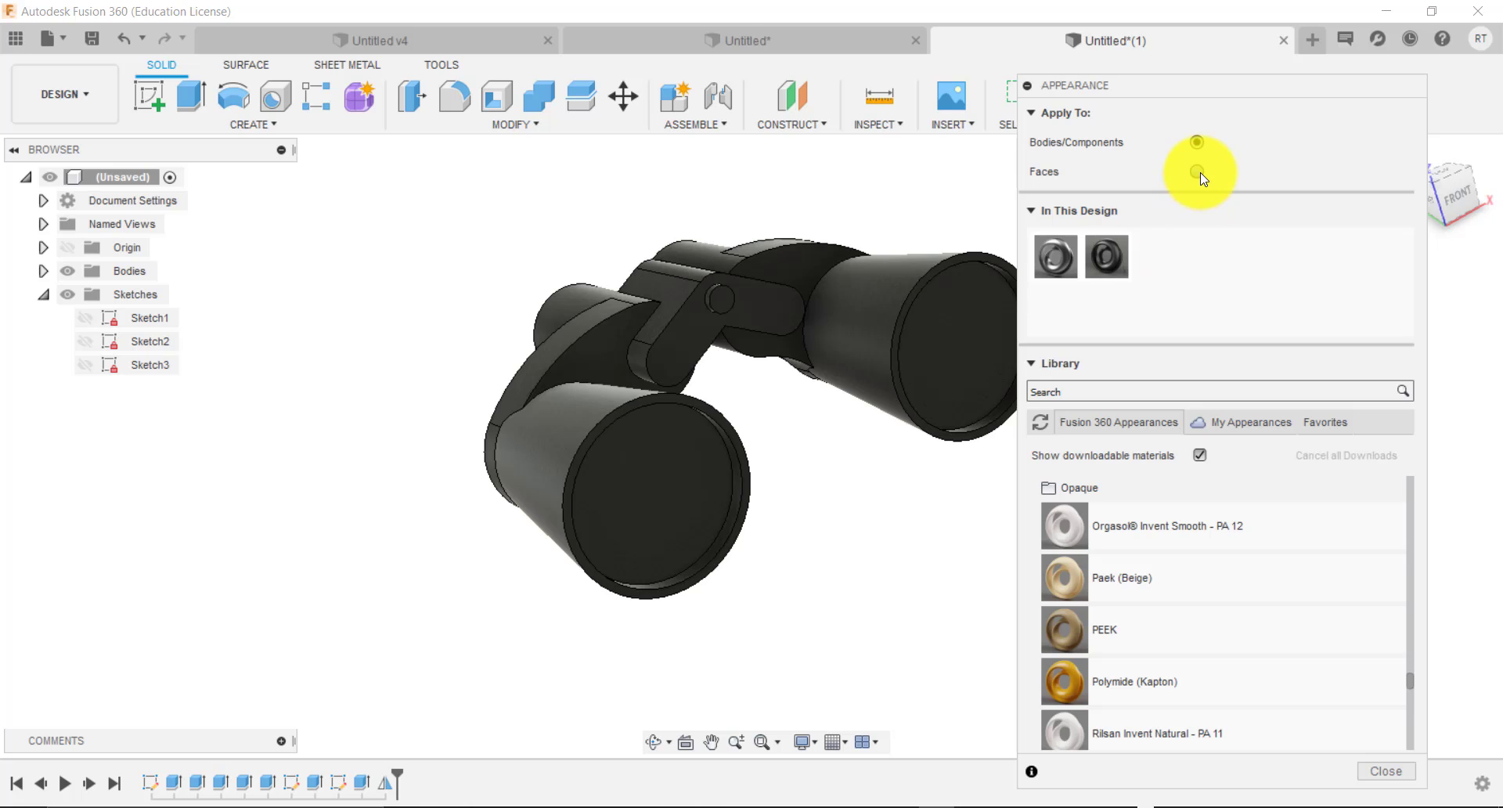
pyautogui.moveTo(947, 422); pyautogui.dragTo(858, 355)
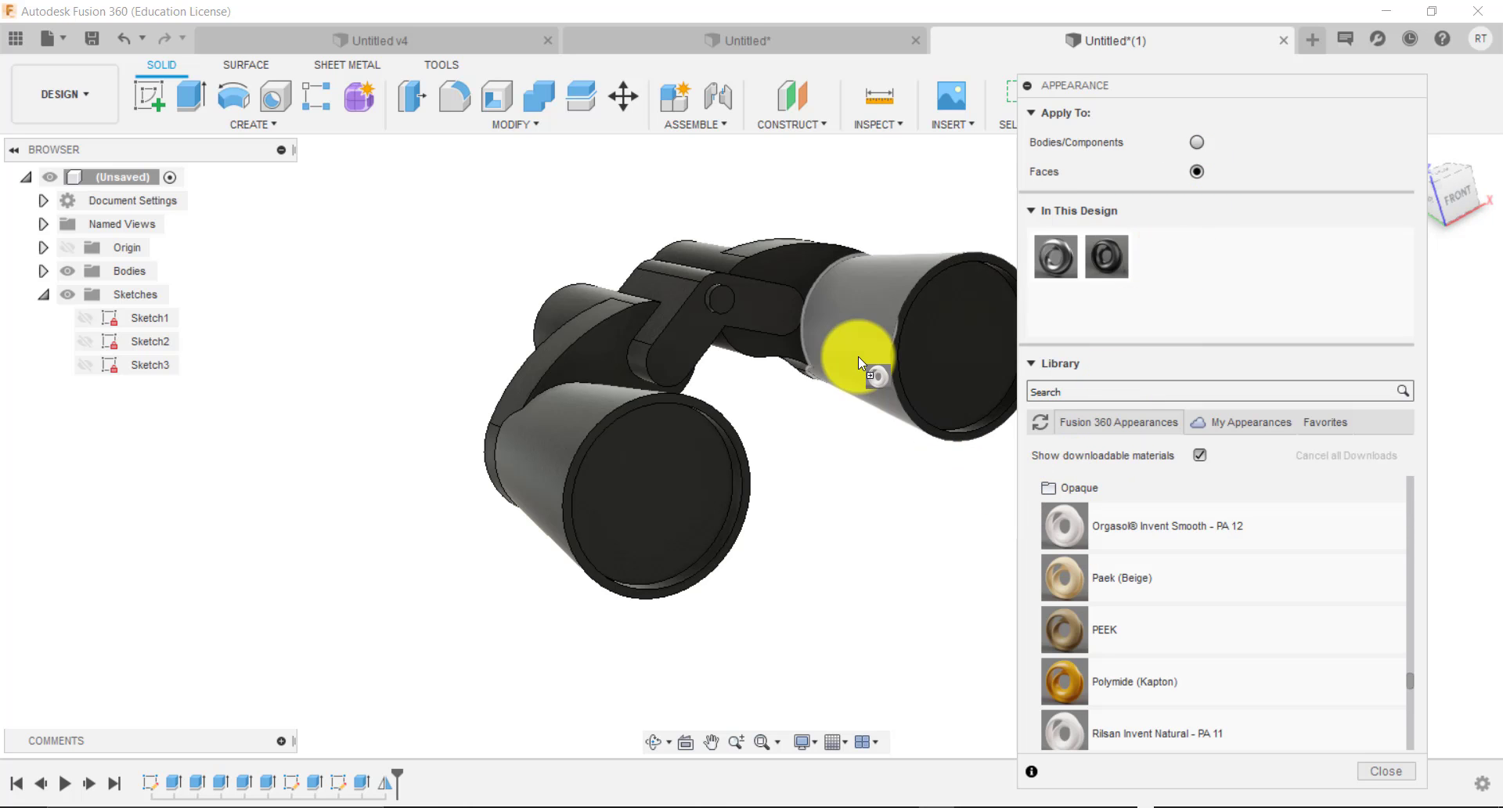
pyautogui.moveTo(1061, 520); pyautogui.dragTo(533, 506)
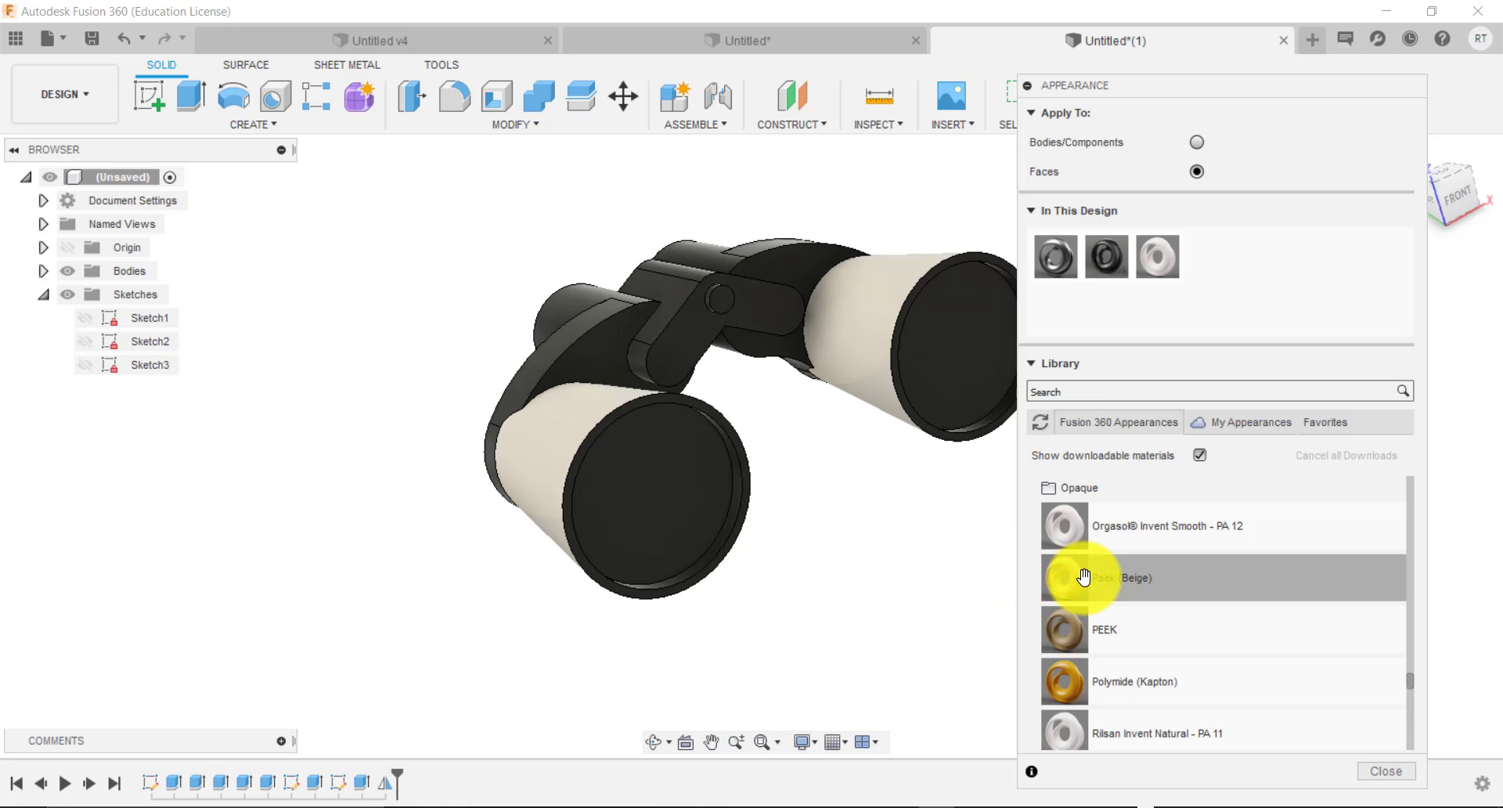
# Apply the Glass - Light Color appearance to the recessed front lens faces of both large barrels.
pyautogui.scroll(-5, 1083, 577)
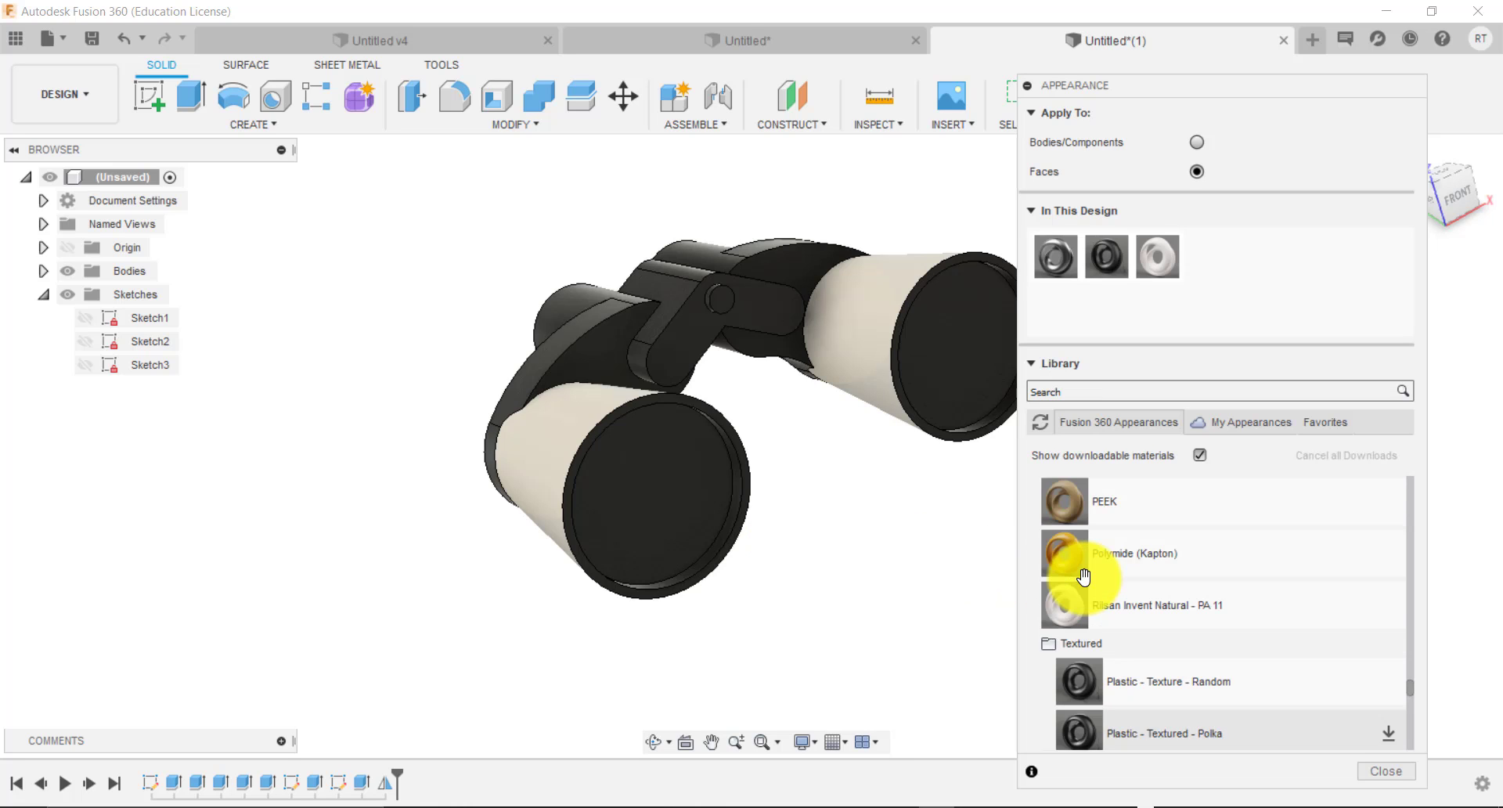
pyautogui.scroll(10, 1083, 577)
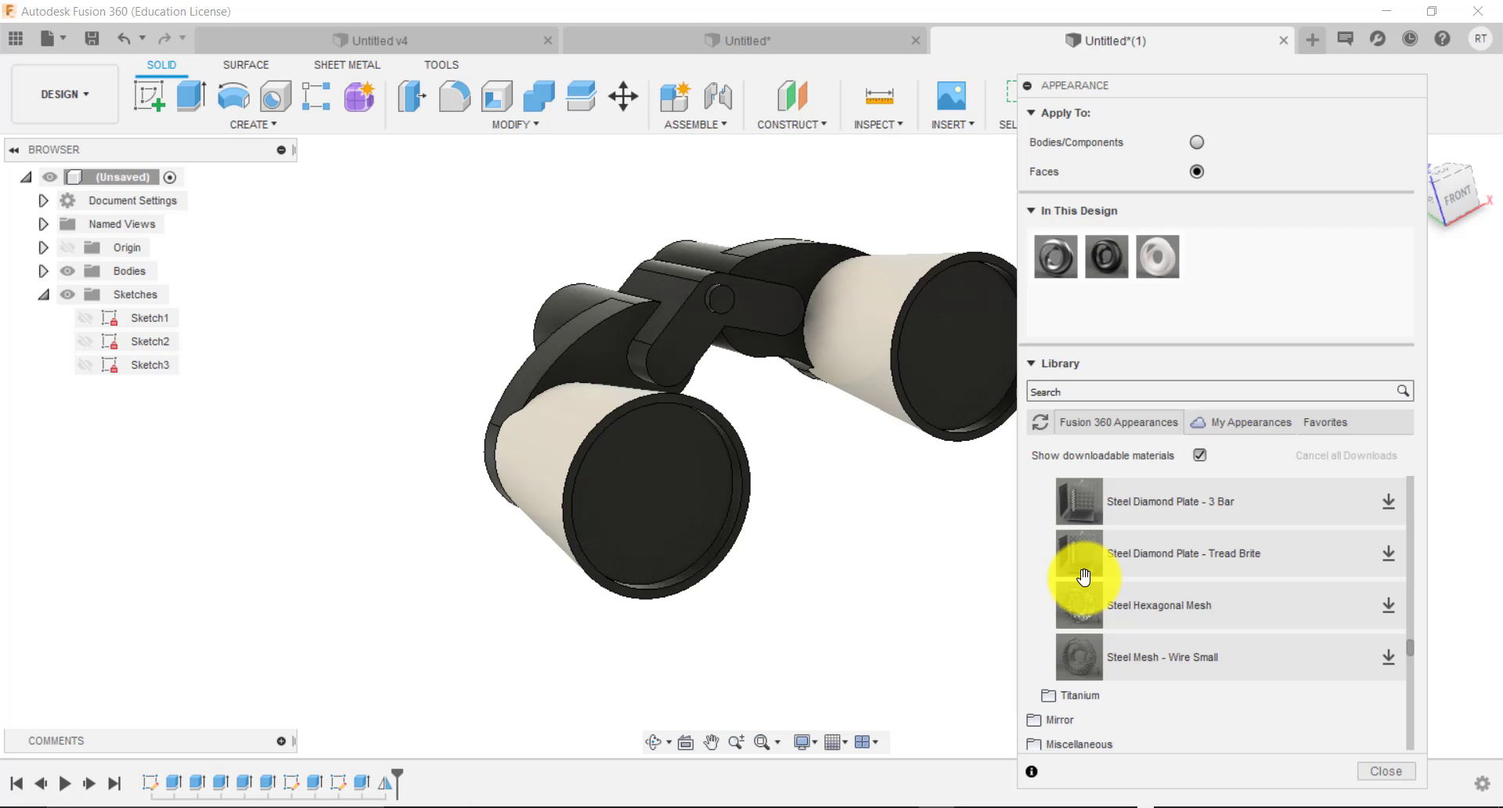
pyautogui.scroll(8, 1083, 577)
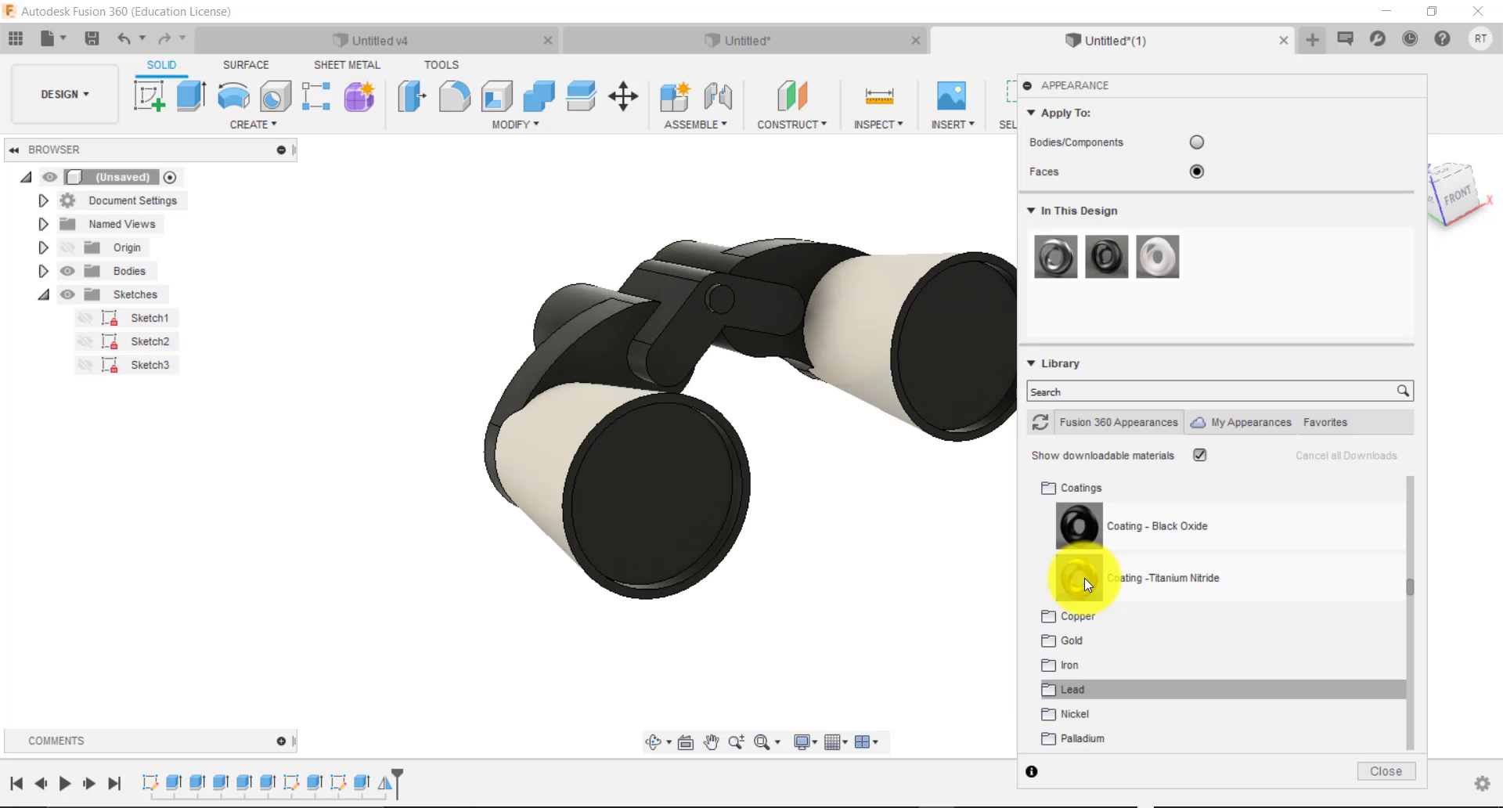
pyautogui.scroll(10, 1083, 578)
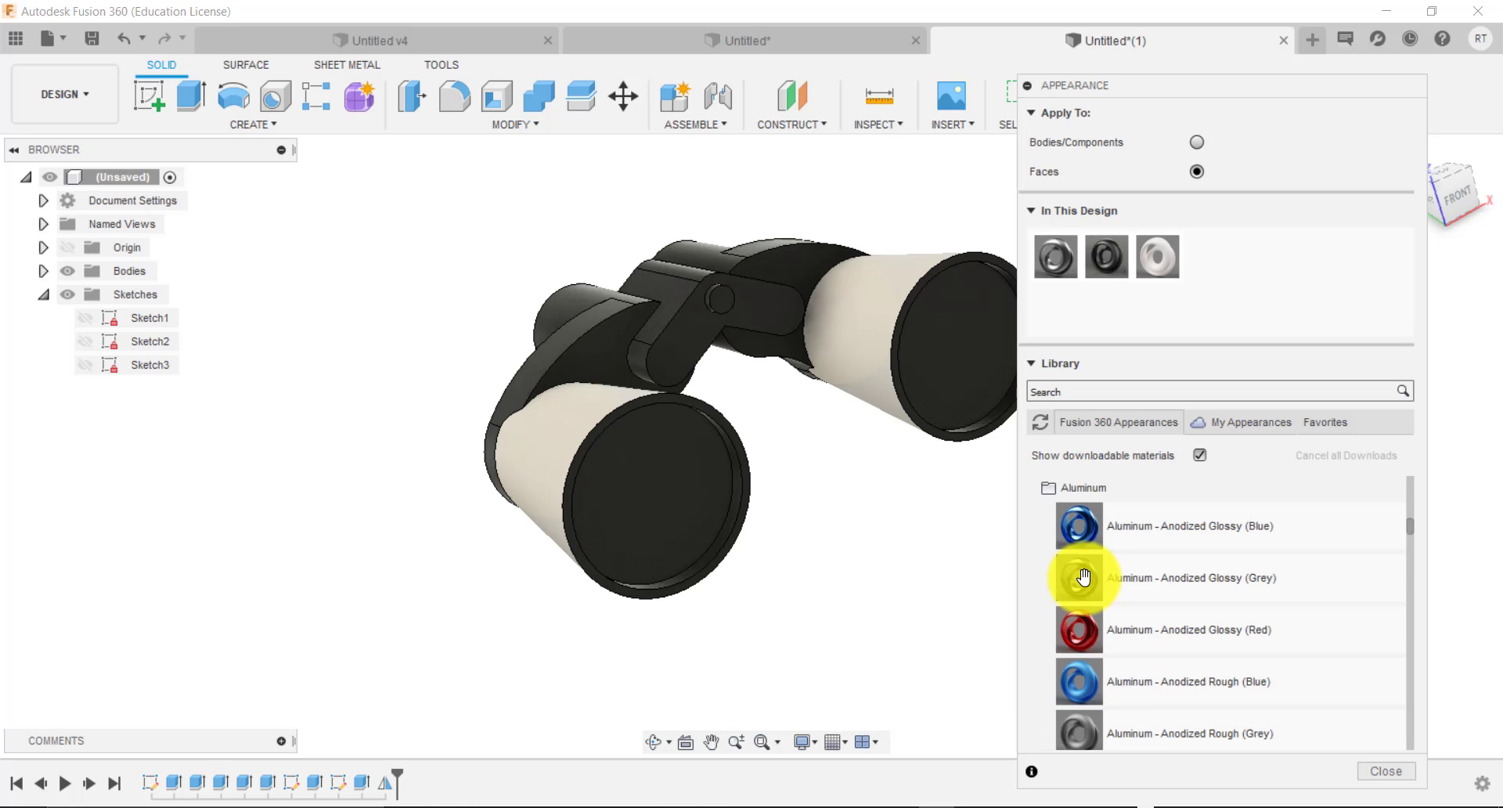
pyautogui.scroll(8, 1084, 577)
pyautogui.scroll(-3, 1084, 577)
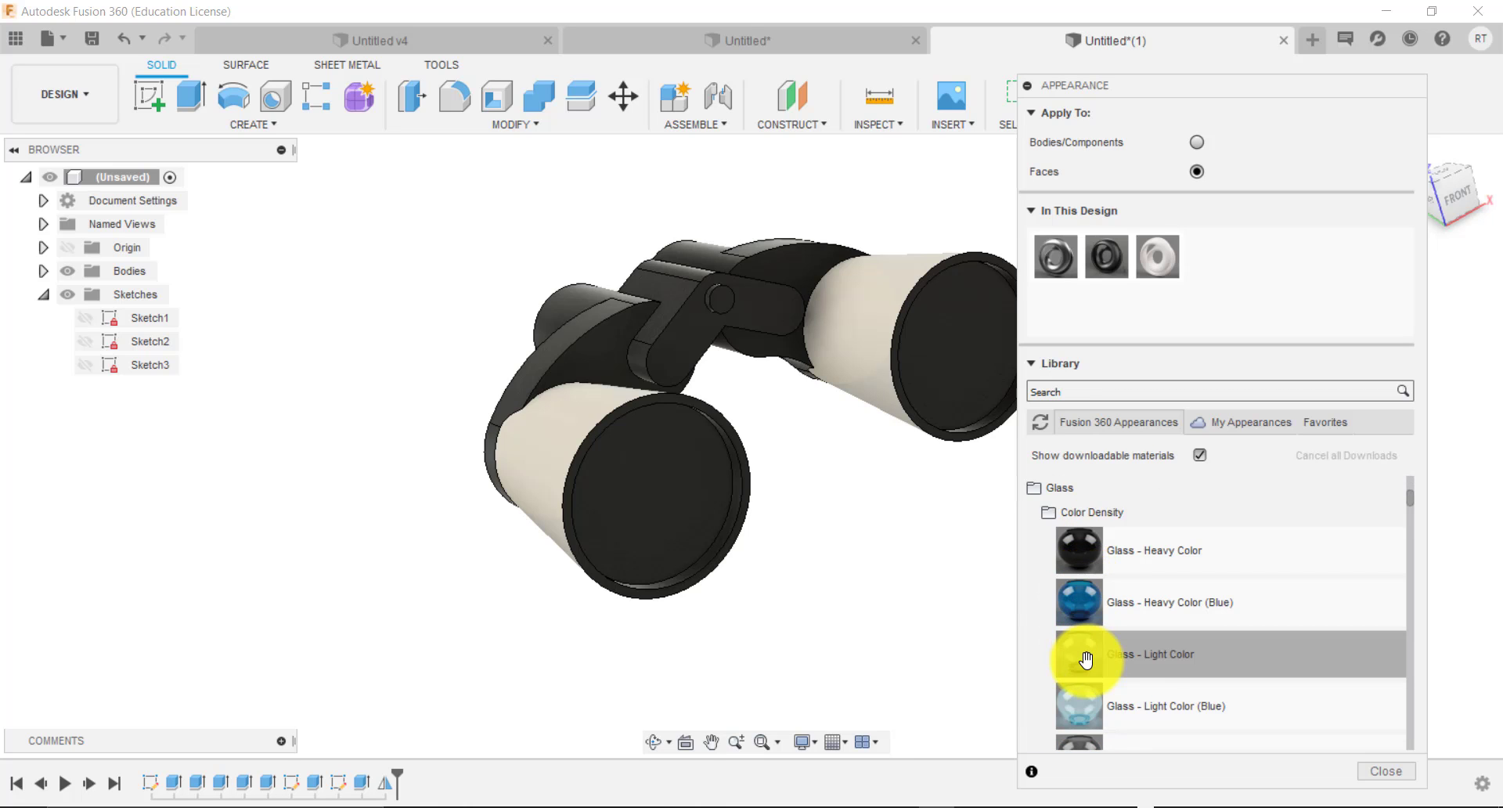
pyautogui.moveTo(1086, 660); pyautogui.dragTo(973, 377)
pyautogui.moveTo(1080, 654); pyautogui.dragTo(675, 540)
# Apply the Glass - Light Color appearance to the recessed end faces of both eyepieces and finish the Appearance command.
pyautogui.click(654, 742)
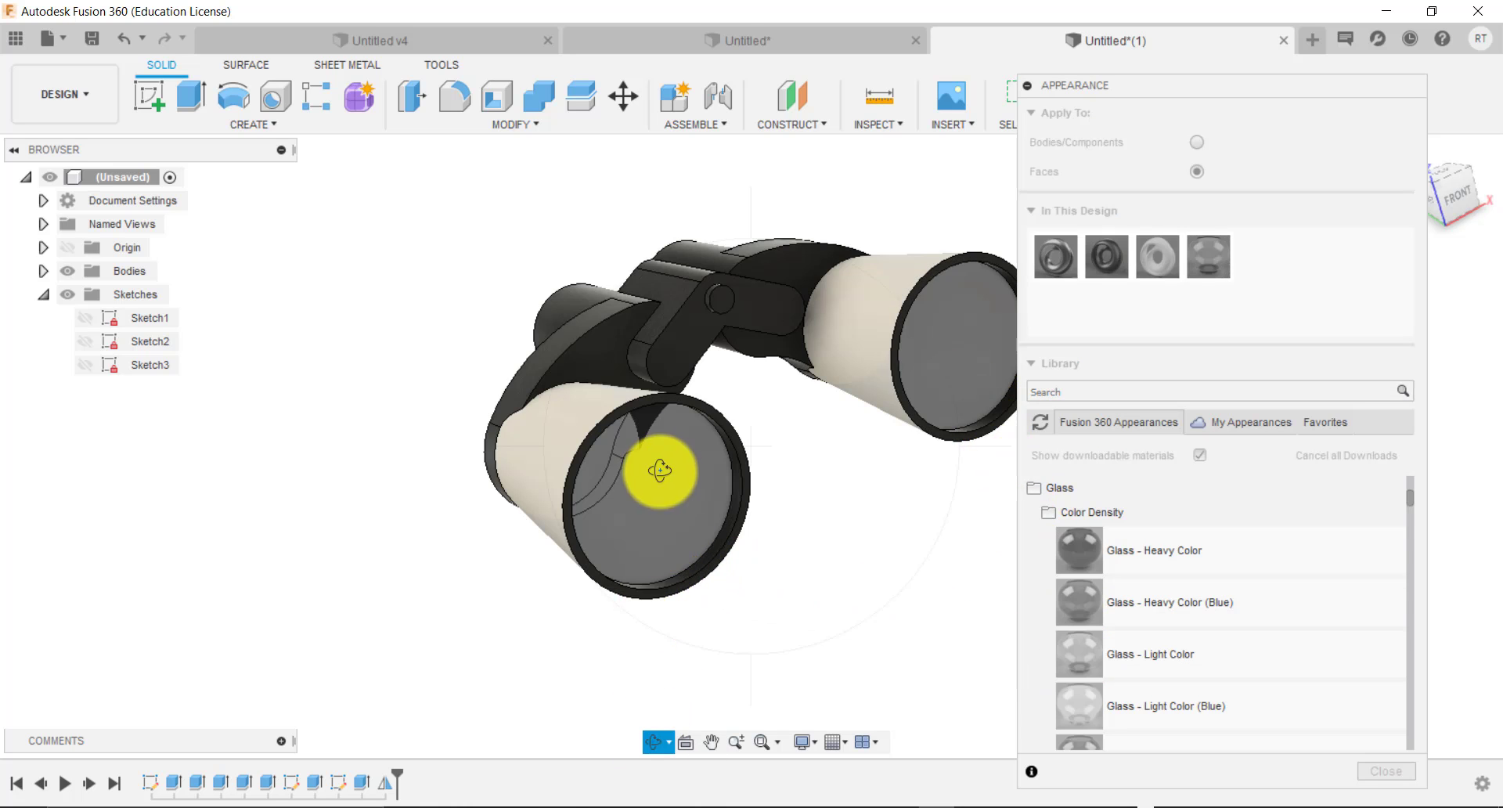
pyautogui.moveTo(654, 467); pyautogui.dragTo(874, 502)
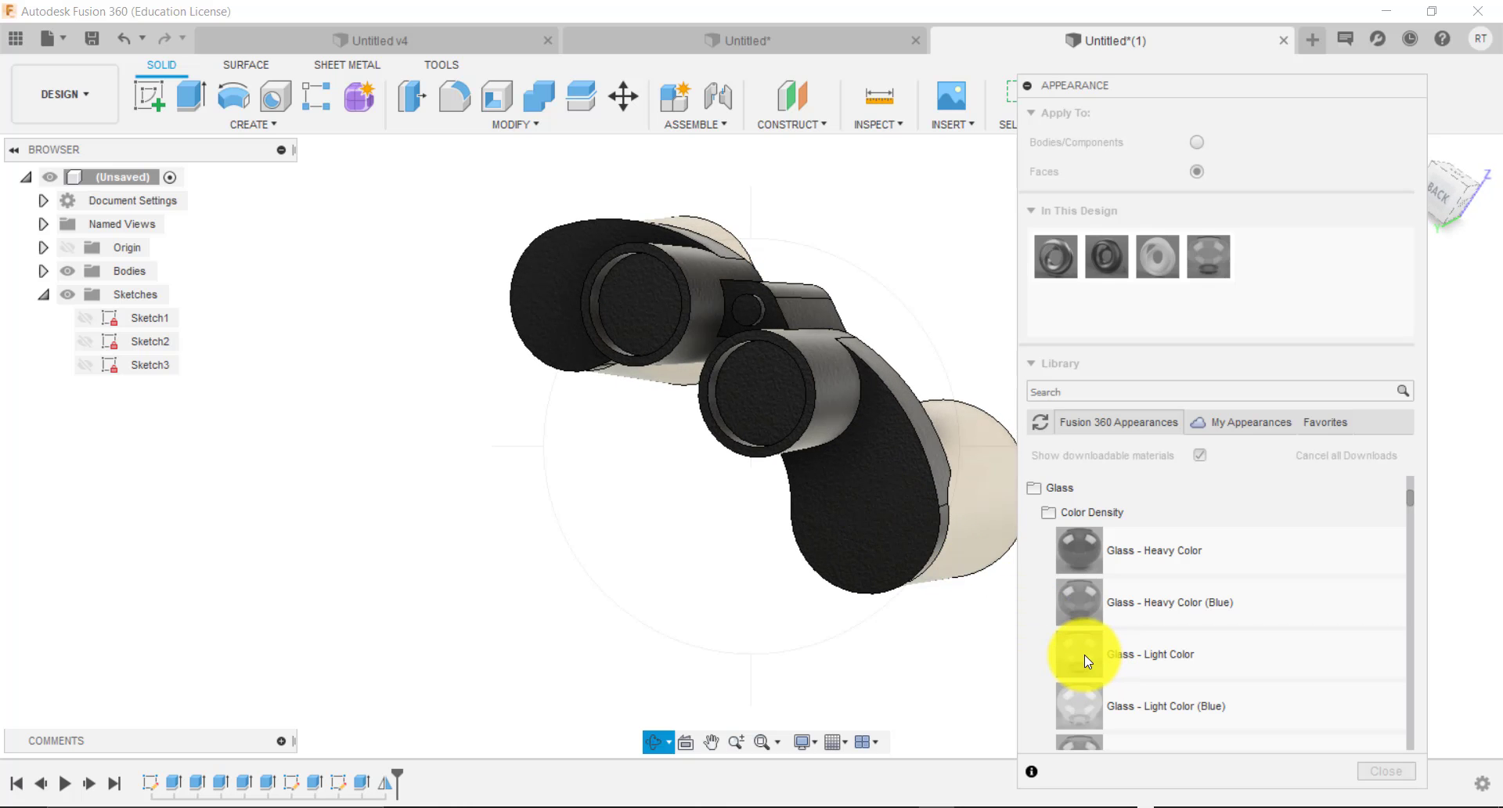
pyautogui.click(1084, 655)
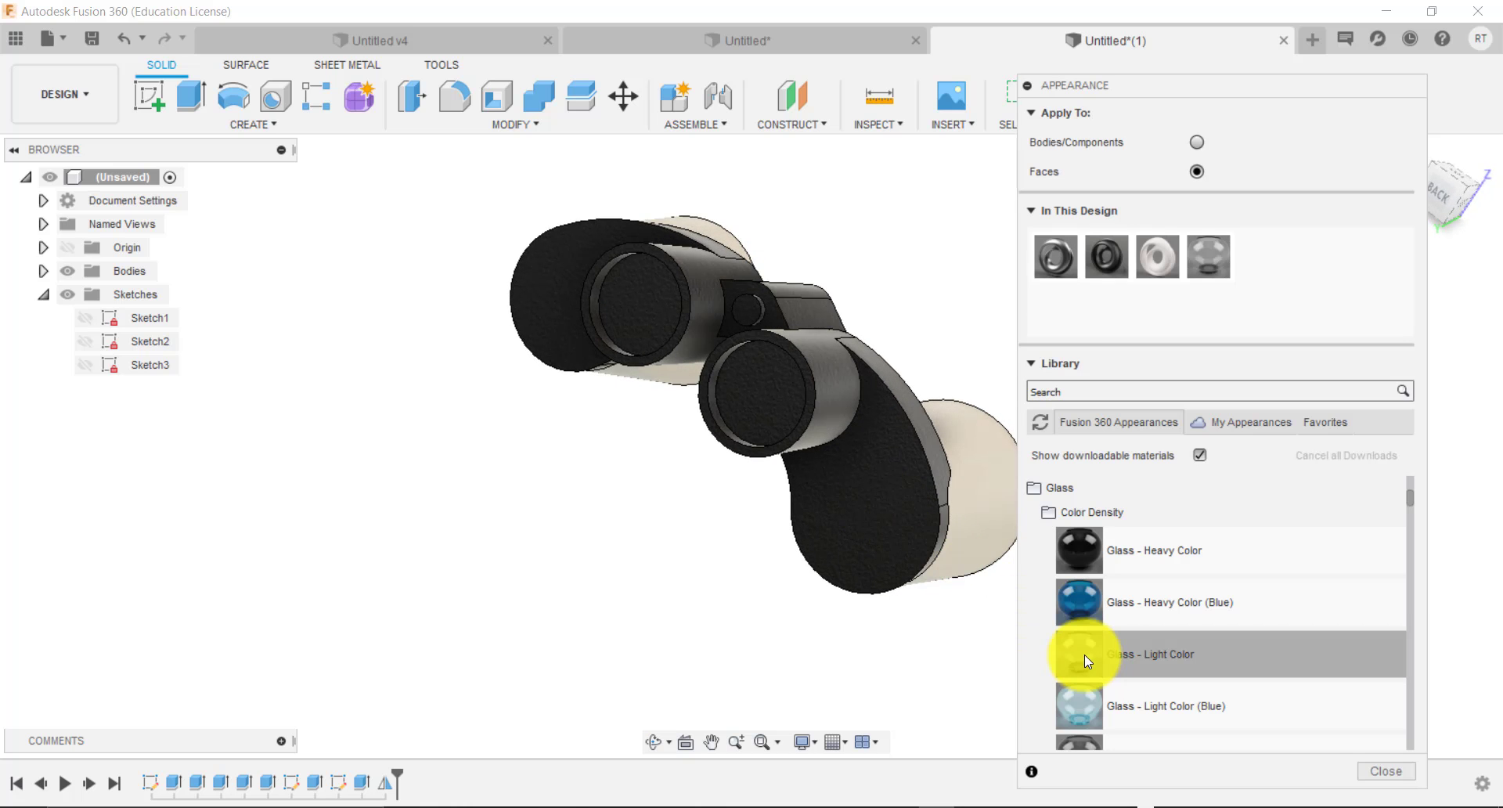
pyautogui.moveTo(1083, 655); pyautogui.dragTo(775, 418)
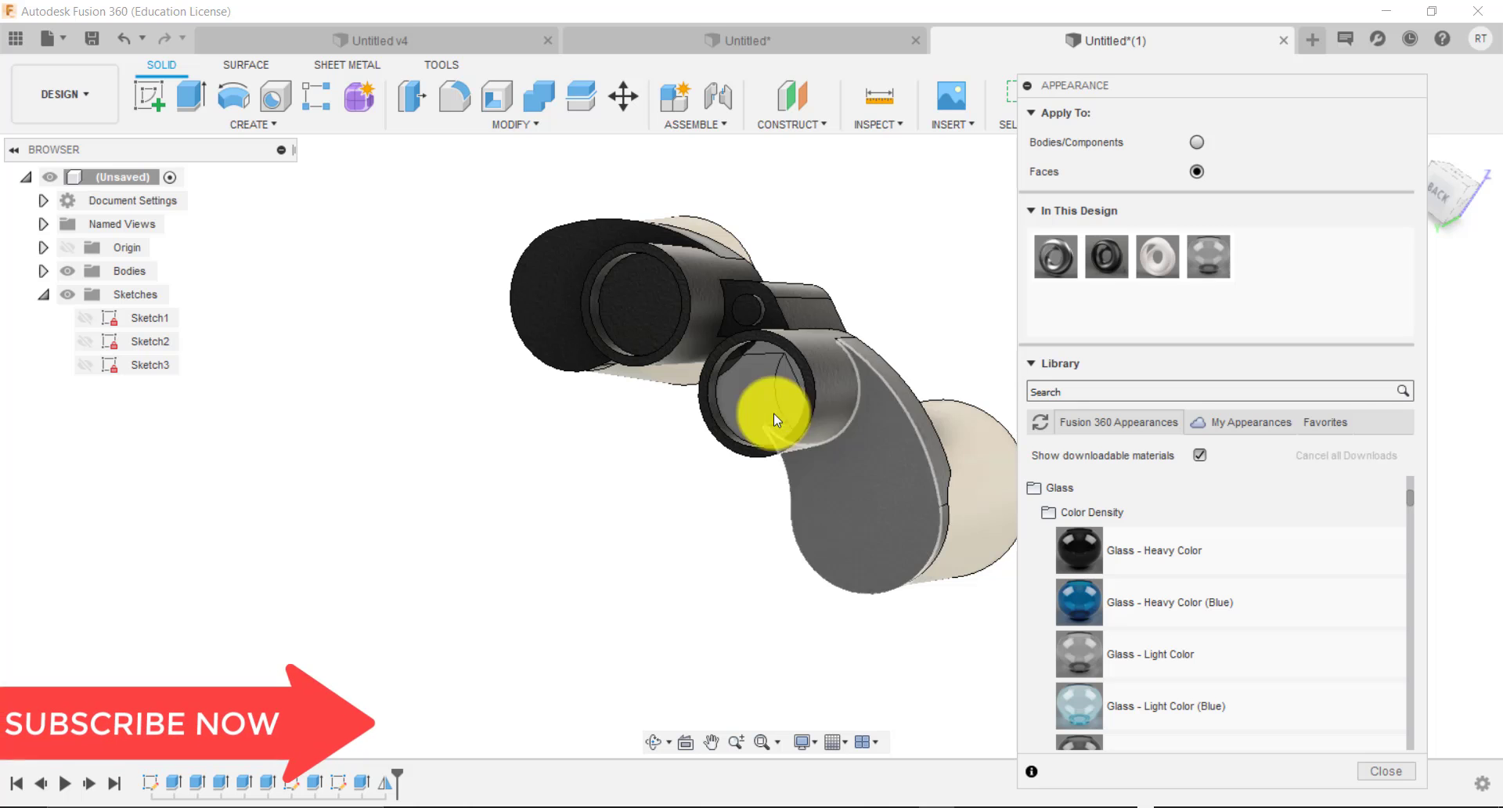
pyautogui.moveTo(1079, 654); pyautogui.dragTo(652, 326)
pyautogui.click(655, 742)
pyautogui.moveTo(708, 526); pyautogui.dragTo(362, 512)
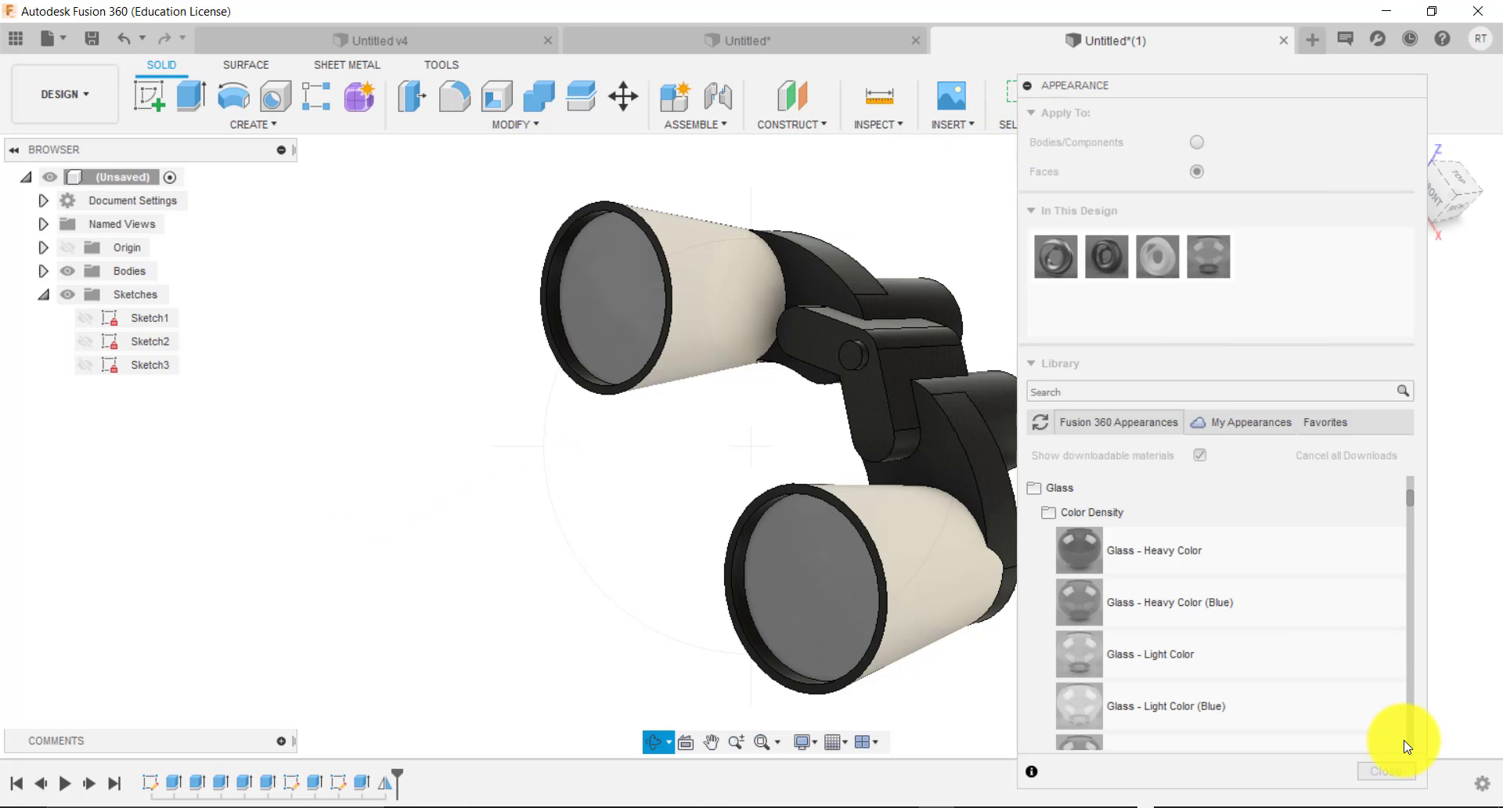
pyautogui.click(1394, 772)
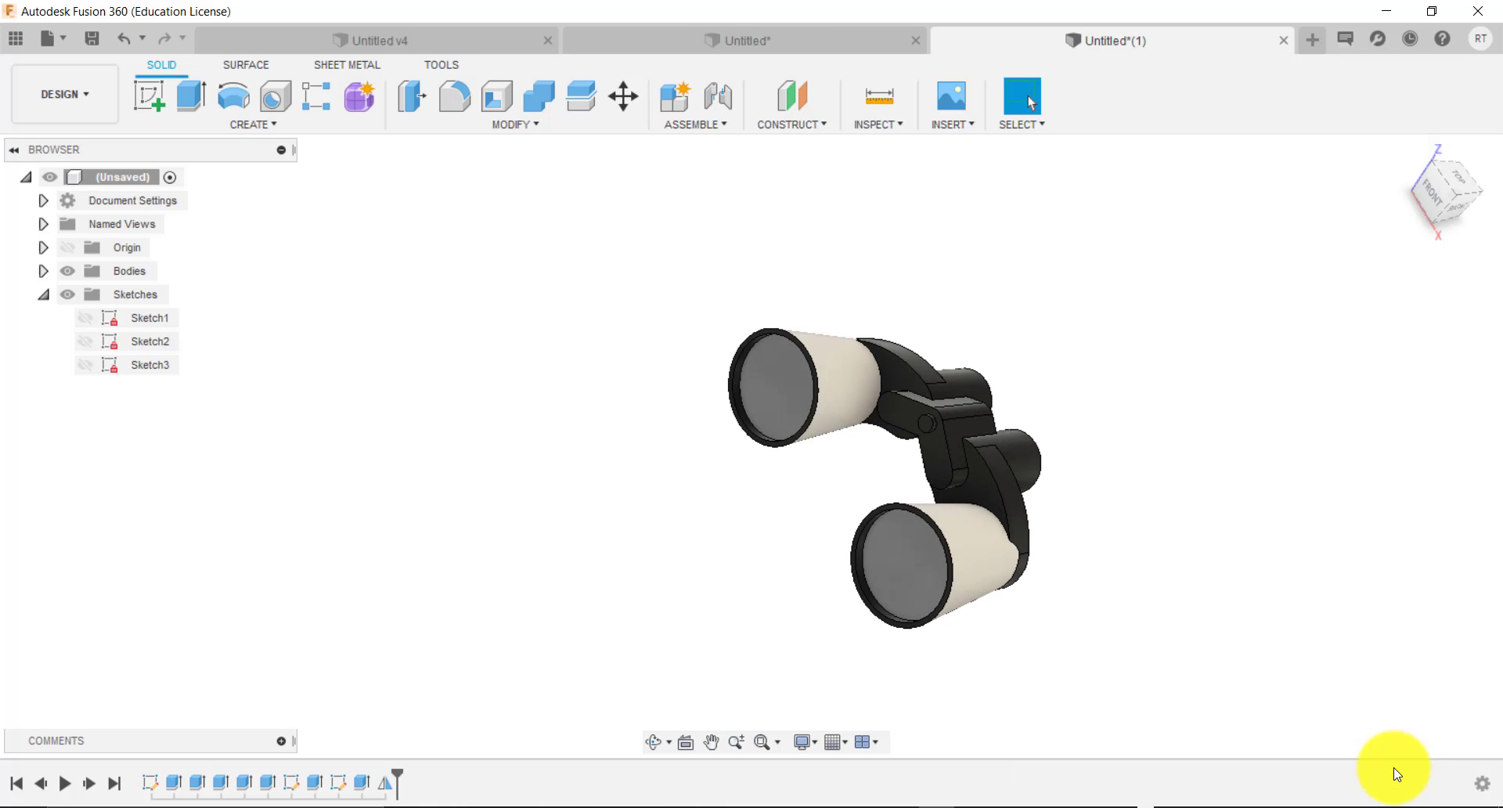
# Examine the finished binoculars from the front, top, sides and back, checking the applied plastic and glass appearances.
pyautogui.click(1432, 201)
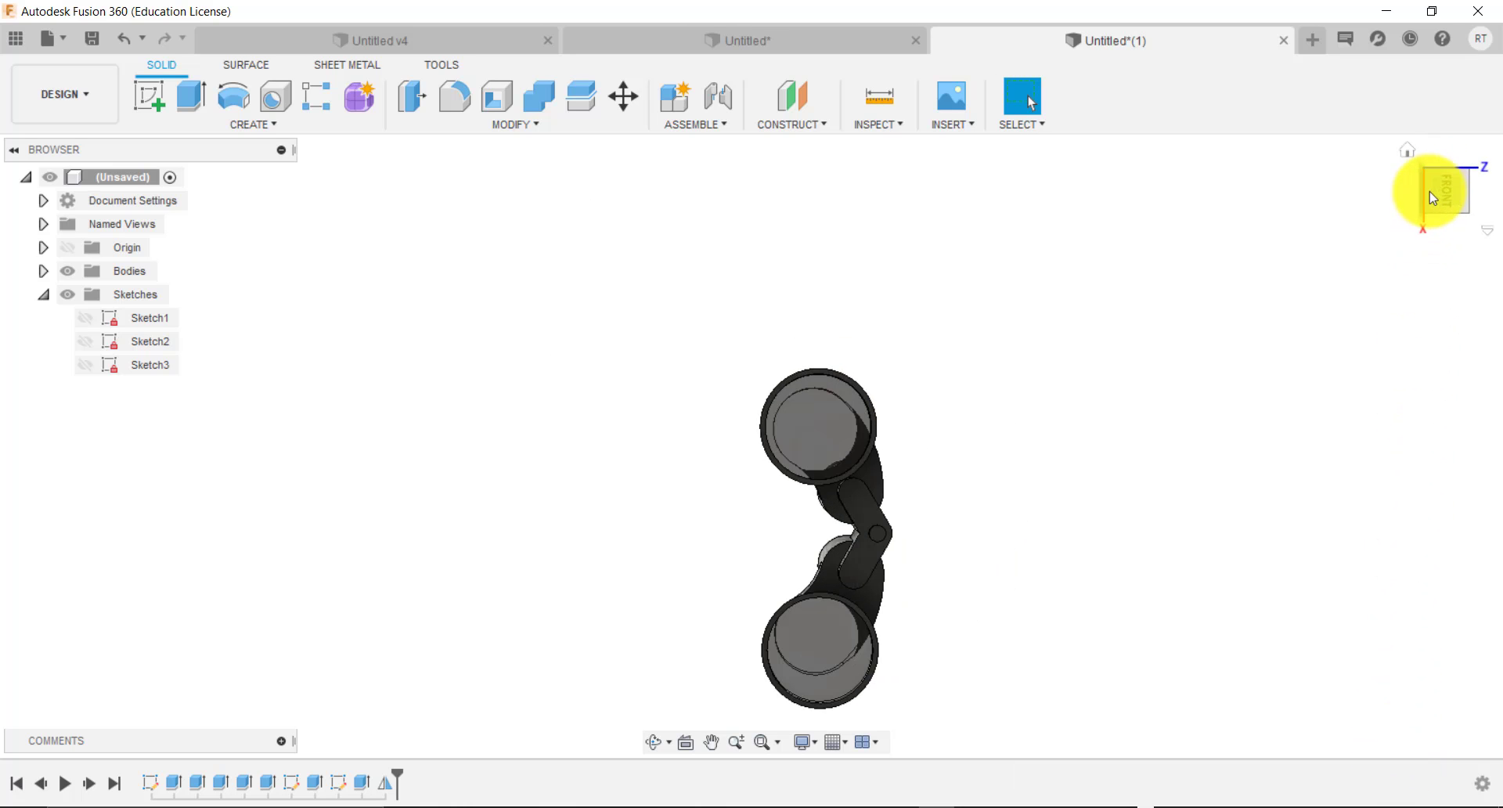
pyautogui.click(1467, 151)
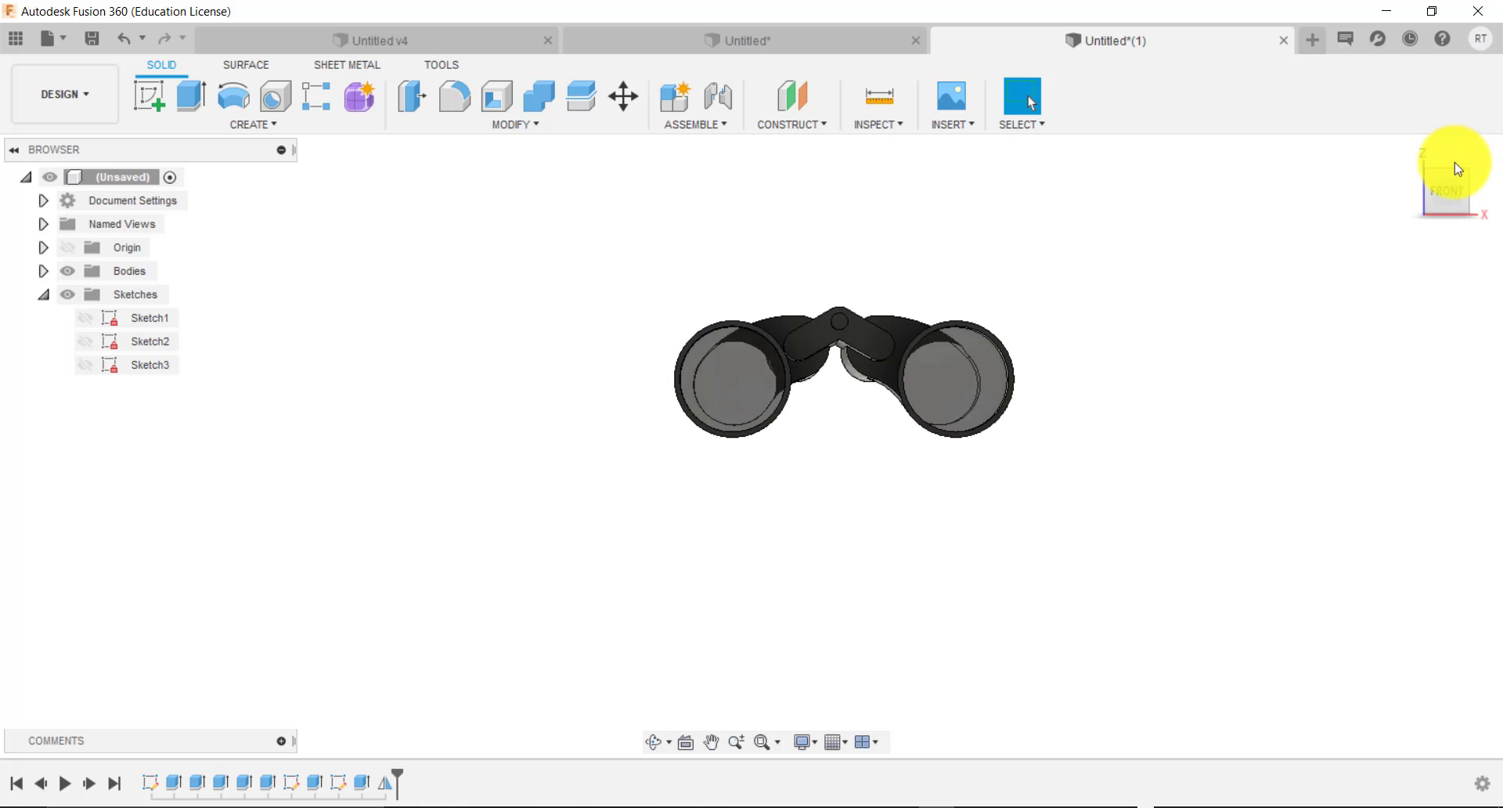
pyautogui.click(1457, 170)
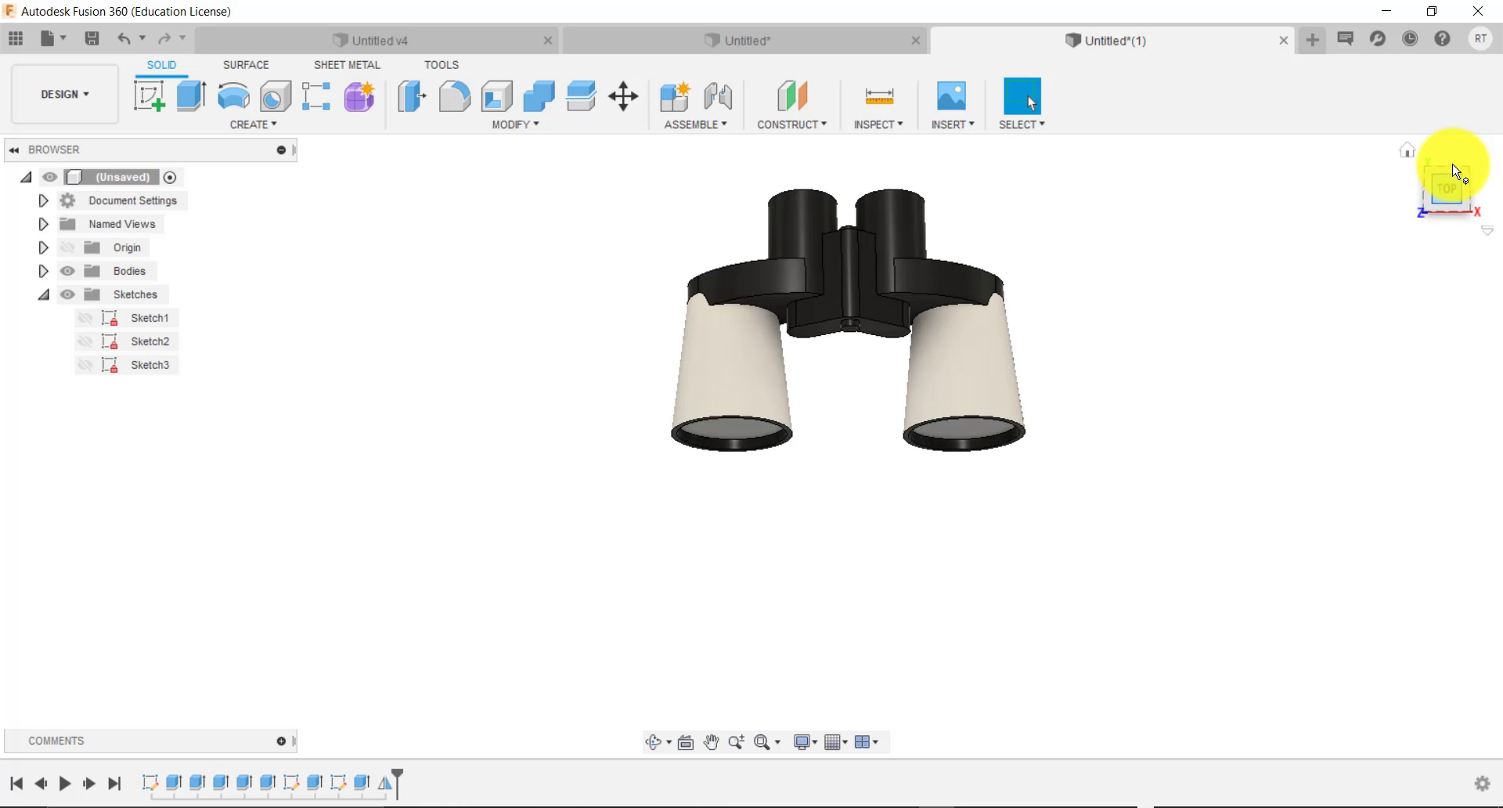
pyautogui.click(1480, 197)
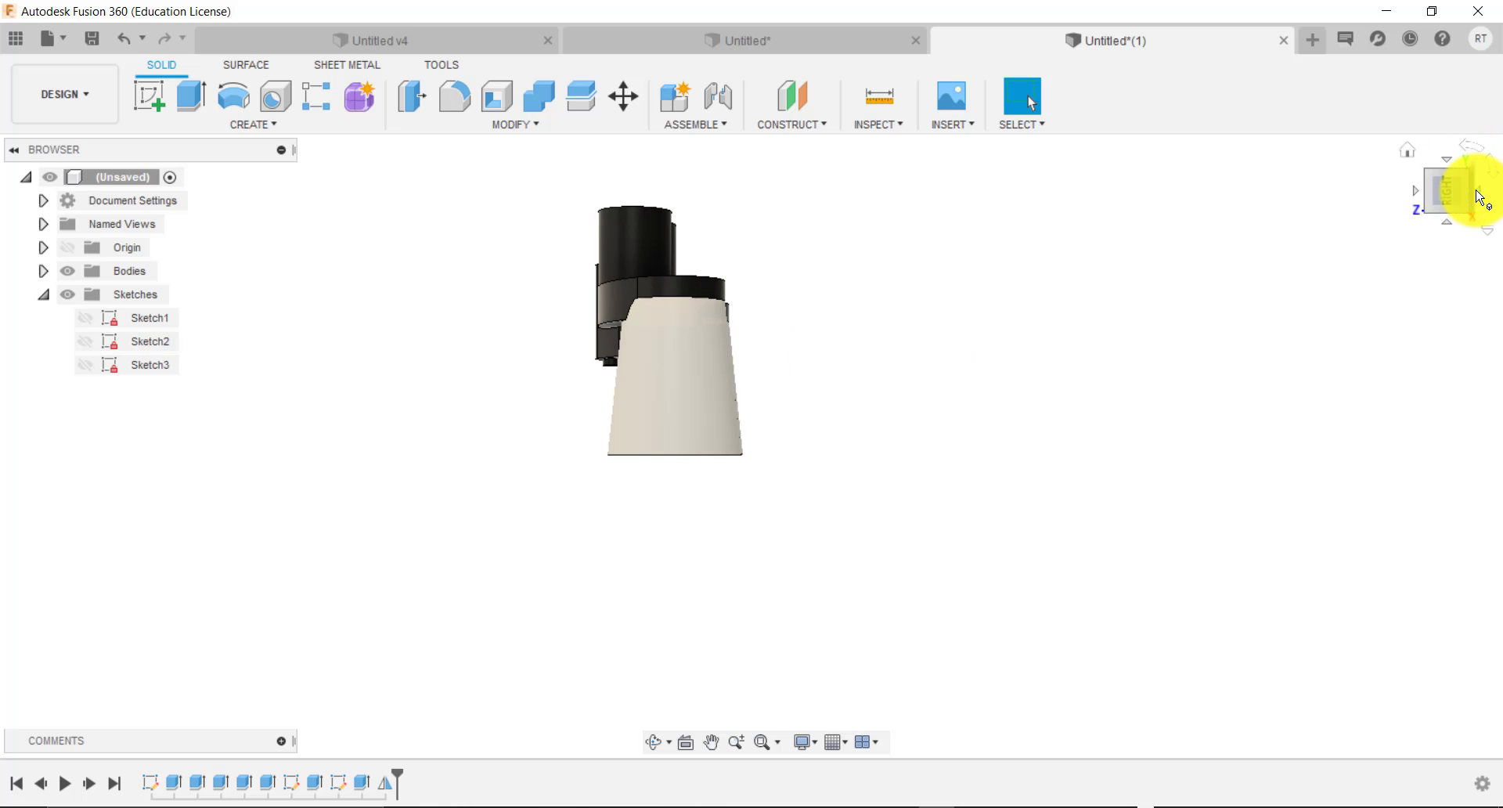
pyautogui.click(1422, 198)
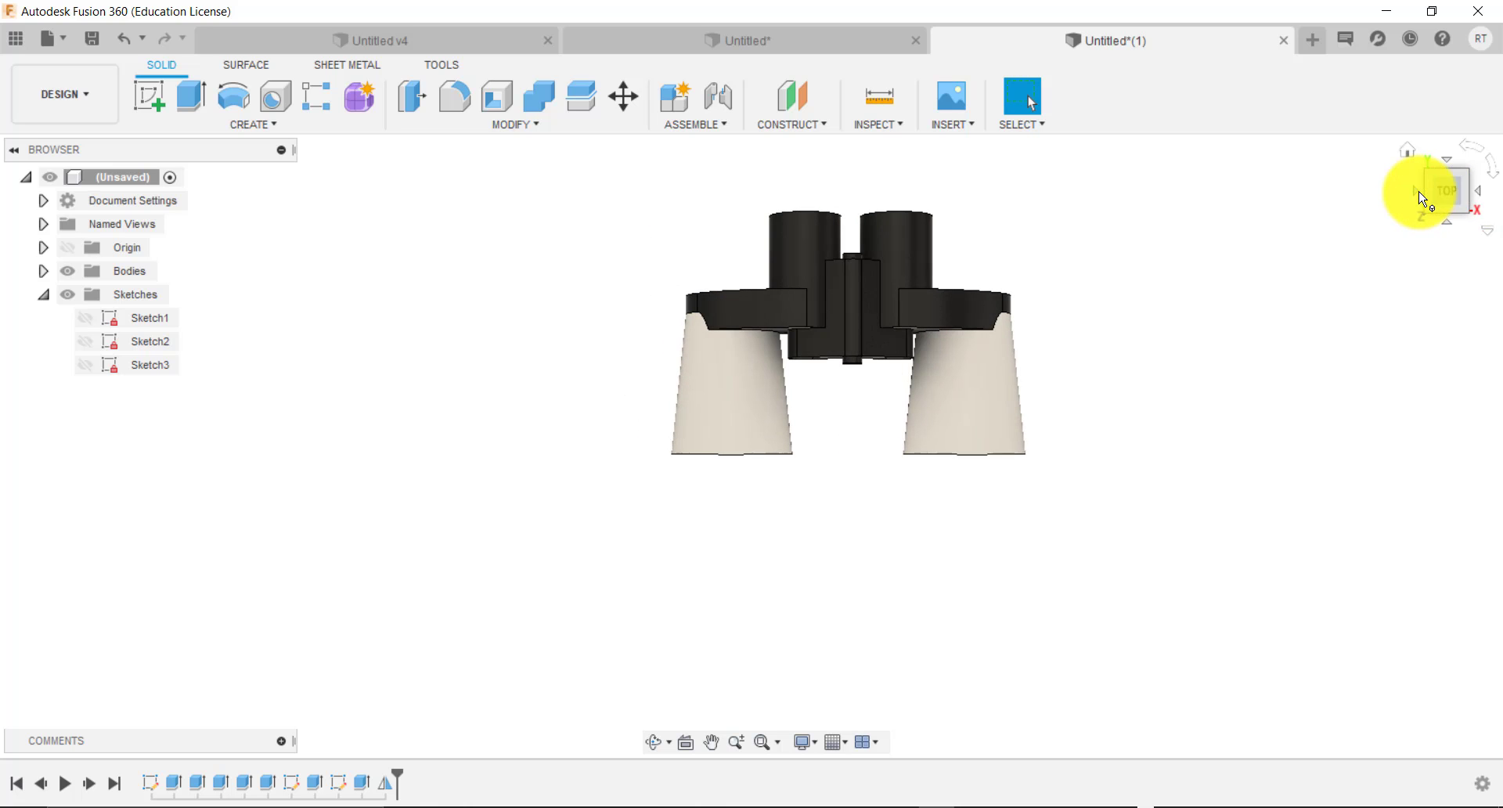
pyautogui.click(1423, 198)
pyautogui.click(1422, 198)
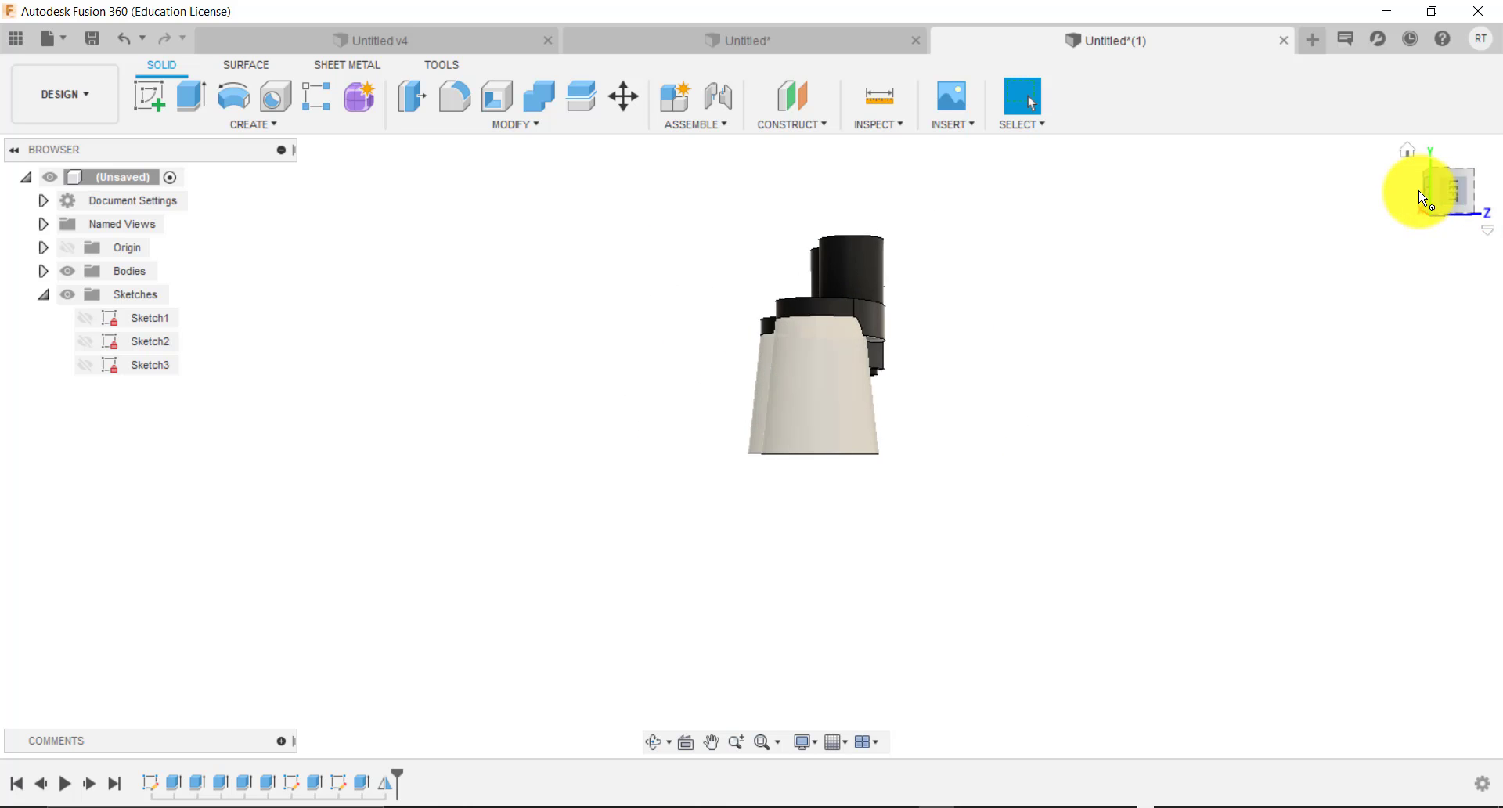
pyautogui.click(1447, 167)
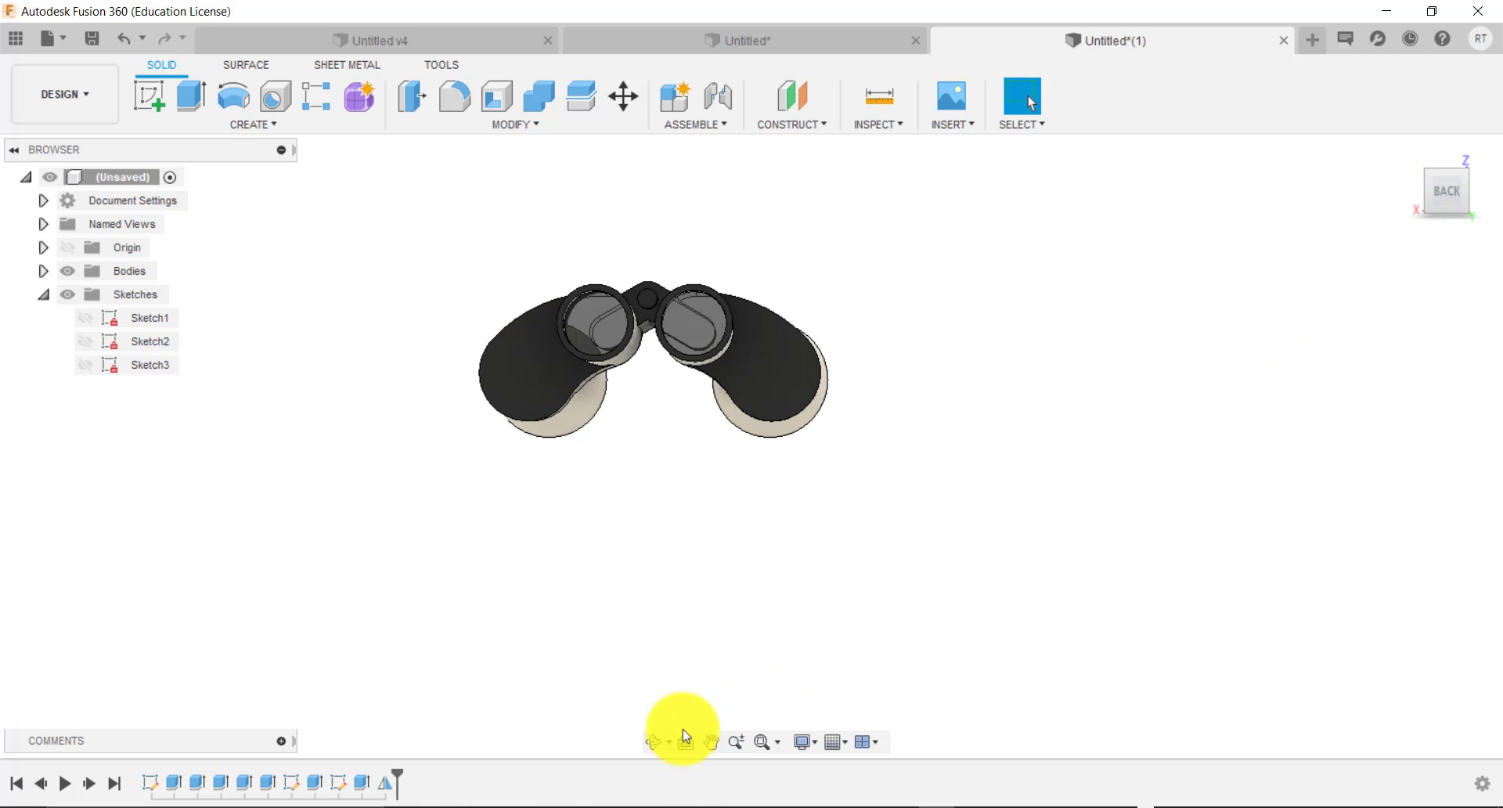
pyautogui.click(654, 741)
pyautogui.moveTo(685, 461); pyautogui.dragTo(692, 456)
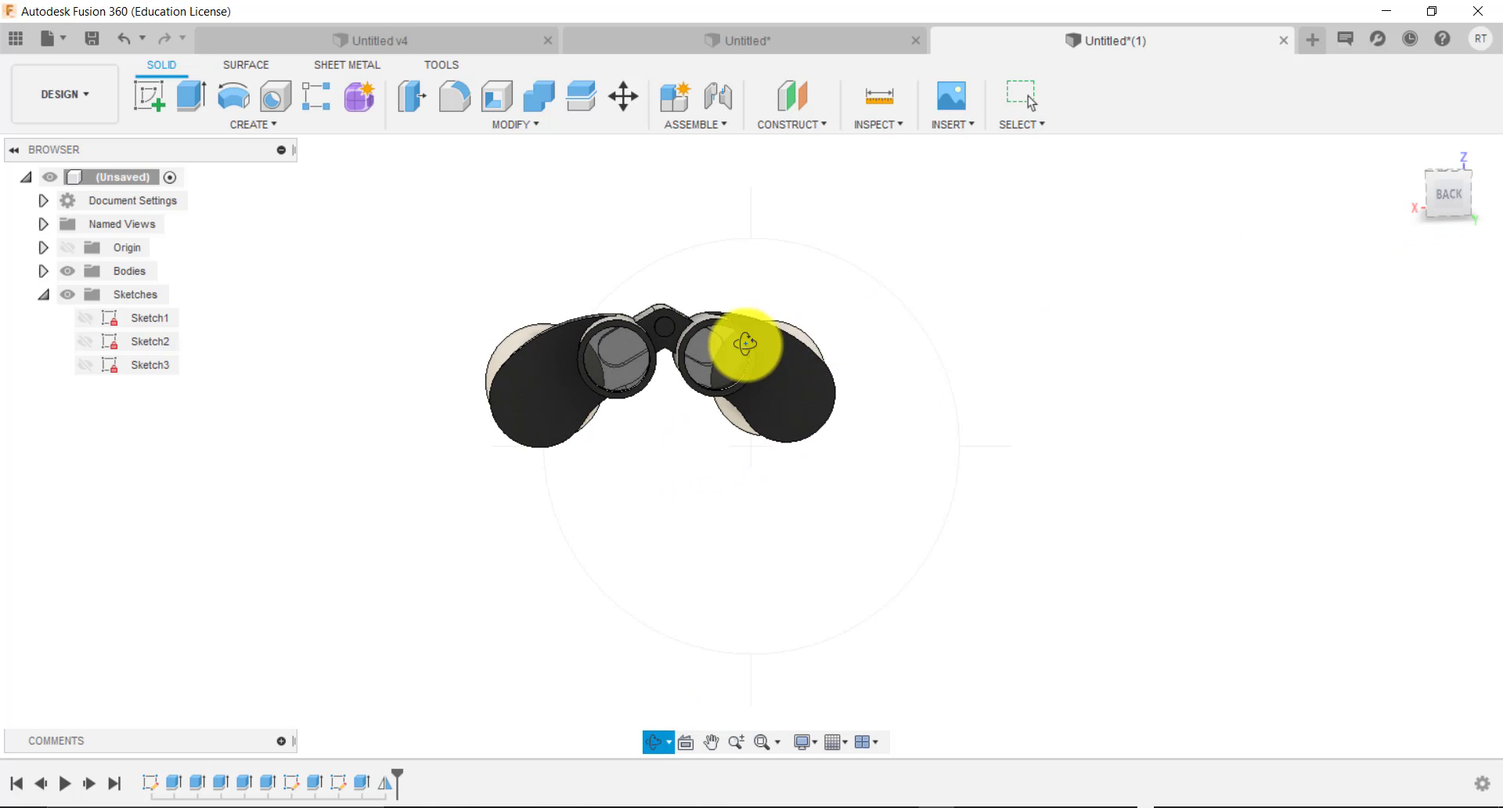
pyautogui.moveTo(745, 345); pyautogui.dragTo(1045, 360)
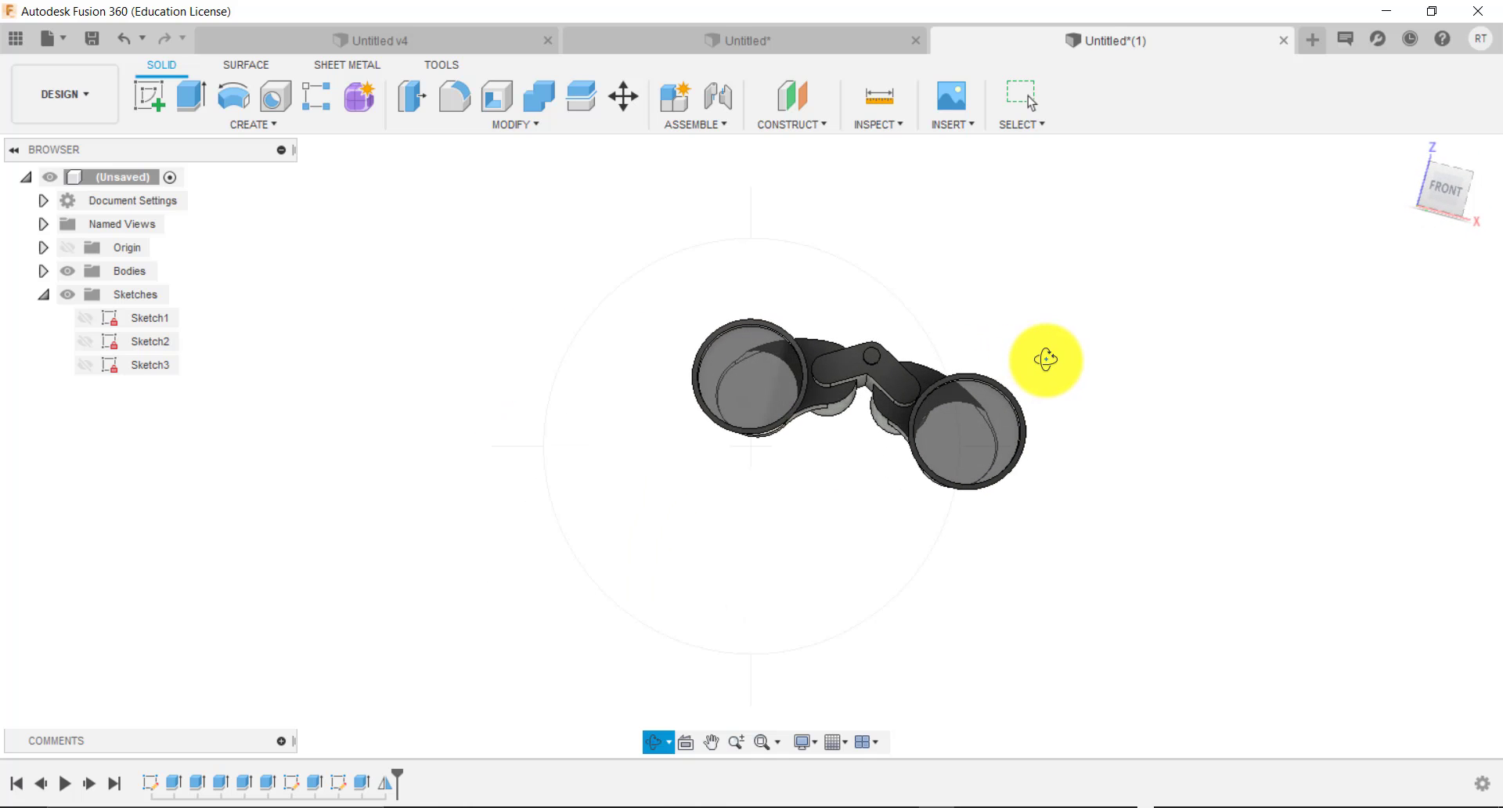
pyautogui.press('Escape')
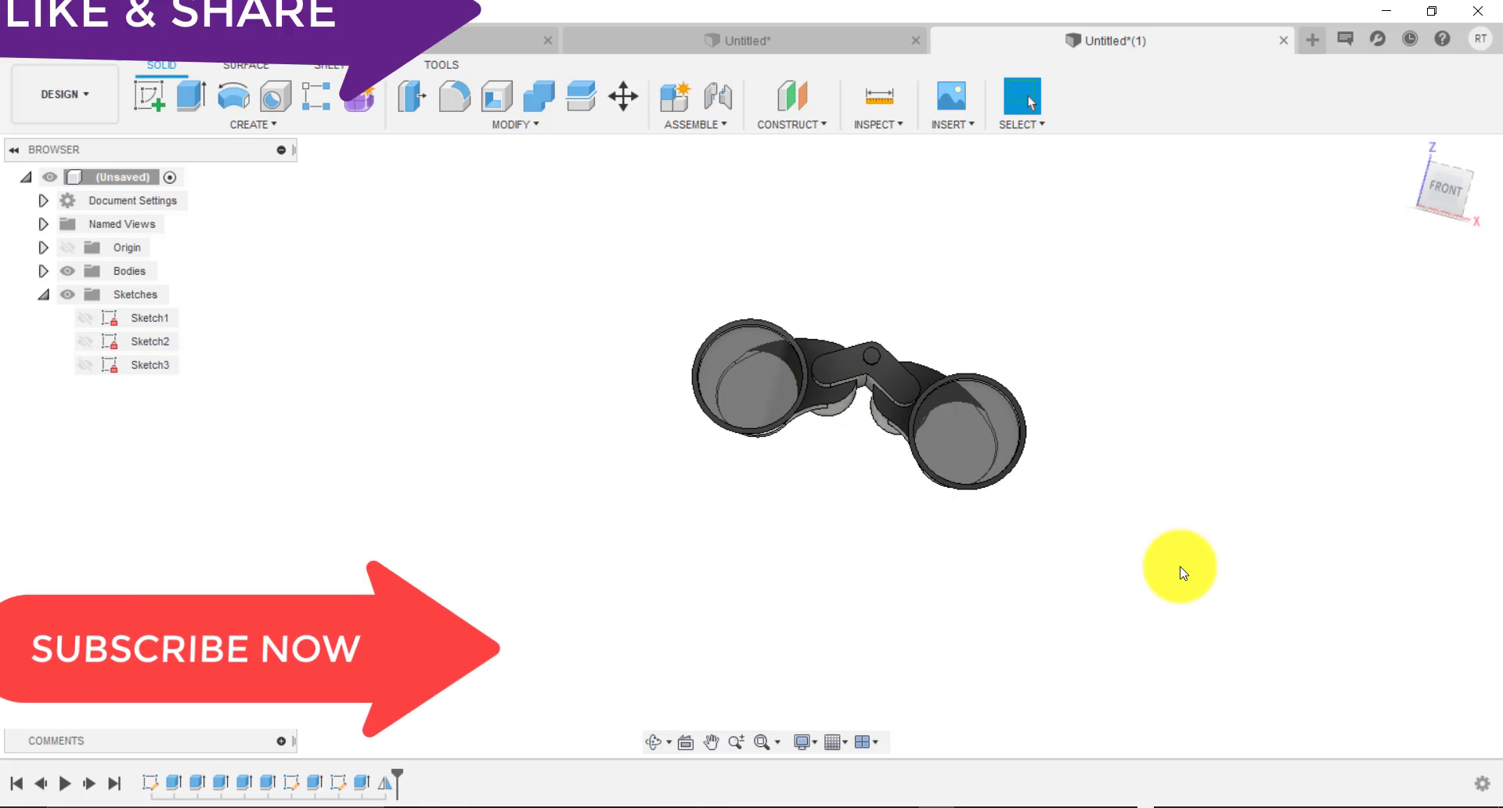